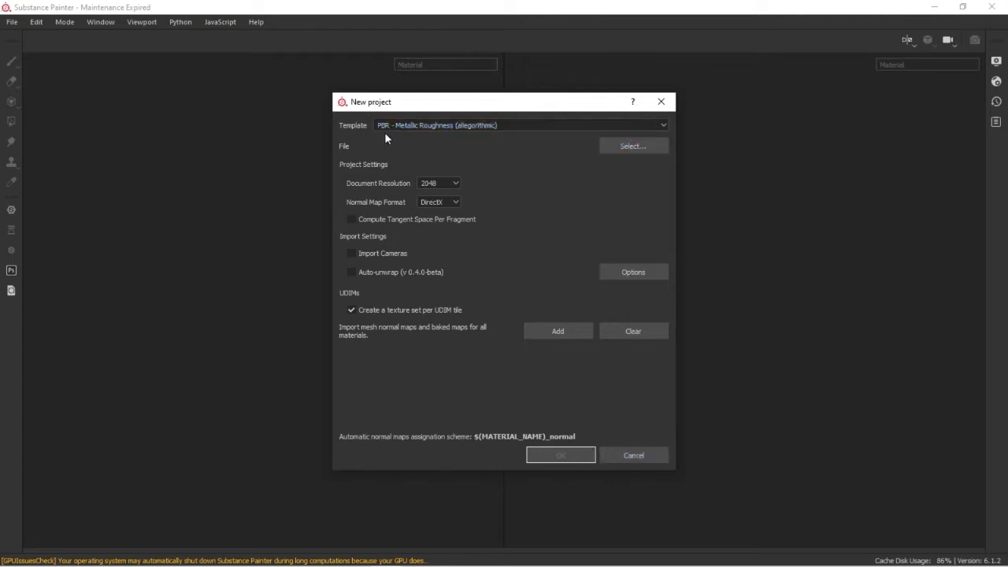
Choose the PBR - Metallic Roughness (allegorithmic) template for the new project
{"action": "left_click", "coordinate": [663, 123]}
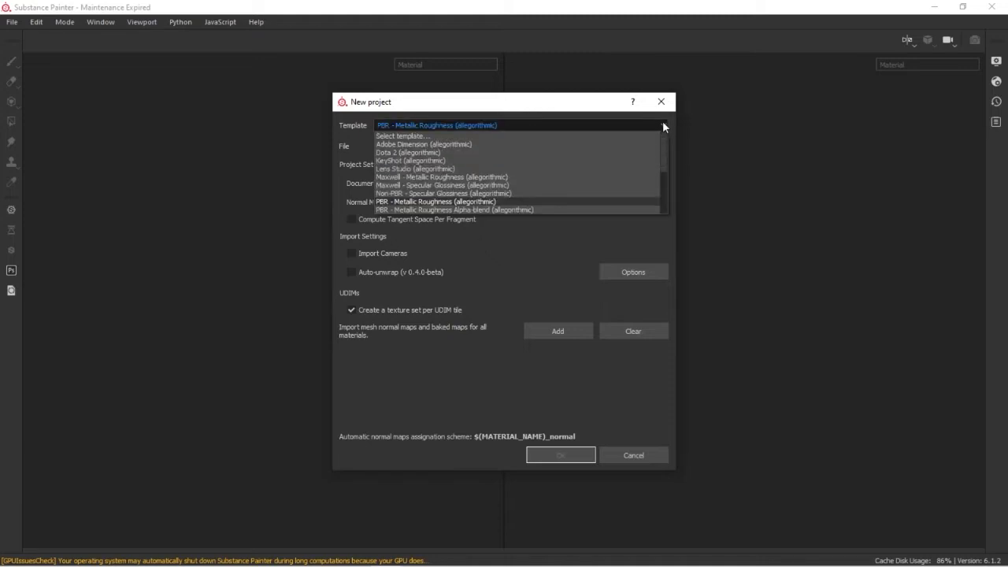
{"action": "scroll", "coordinate": [543, 178], "scroll_direction": "down", "scroll_amount": 3}
{"action": "scroll", "coordinate": [560, 172], "scroll_direction": "down", "scroll_amount": 1}
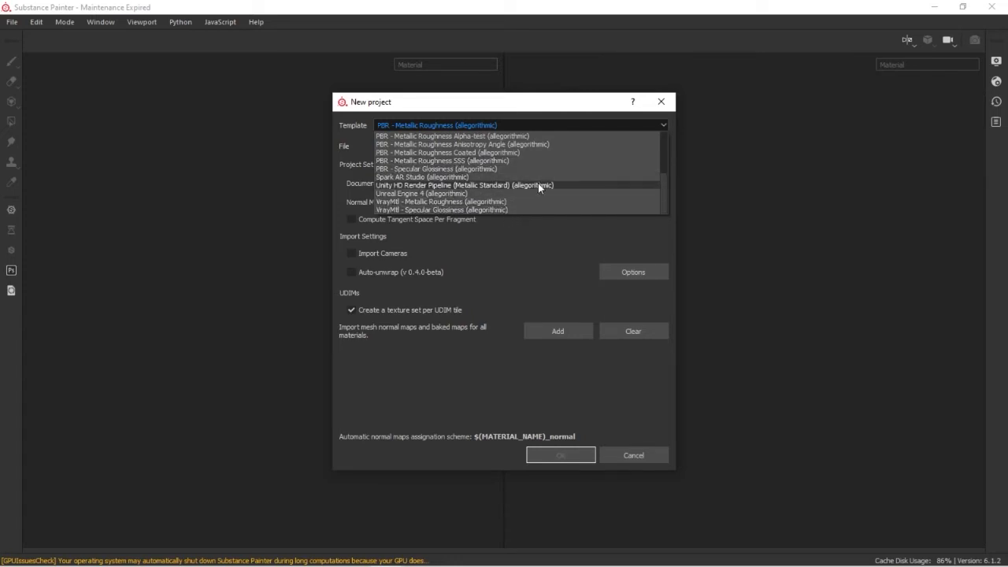
{"action": "scroll", "coordinate": [513, 173], "scroll_direction": "up", "scroll_amount": 3}
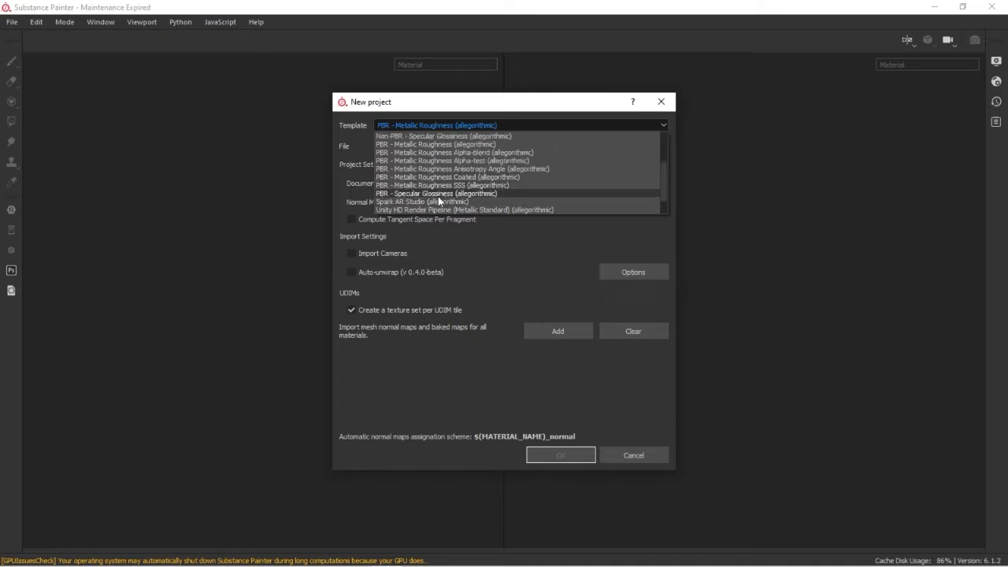
{"action": "scroll", "coordinate": [447, 188], "scroll_direction": "up", "scroll_amount": 1}
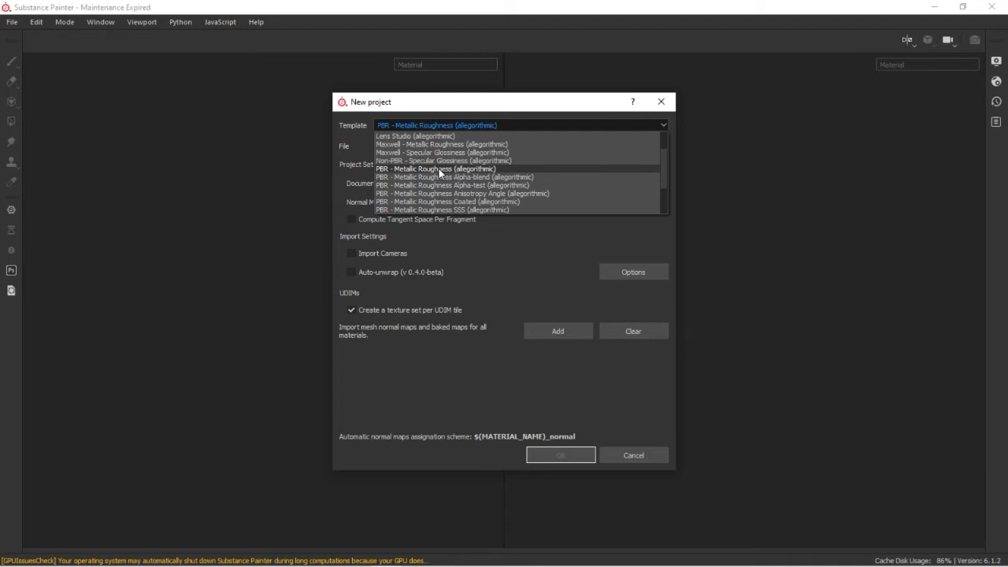
{"action": "left_click", "coordinate": [439, 168]}
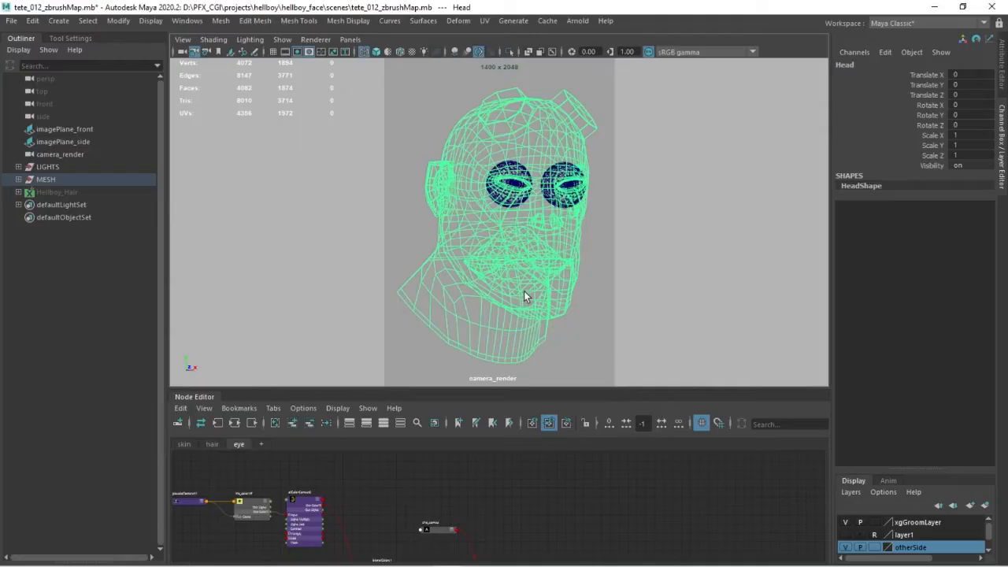
Switch to Maya and export the selected head mesh in OBJ format as tete_smooth_v2.obj in the scenes folder
{"action": "mouse_move", "coordinate": [522, 220]}
{"action": "right_mouse_down", "text": "shift"}
{"action": "mouse_move", "coordinate": [517, 317]}
{"action": "mouse_move", "coordinate": [511, 296]}
{"action": "right_mouse_up", "text": "shift"}
{"action": "left_click", "coordinate": [572, 338]}
{"action": "left_click", "coordinate": [489, 336]}
{"action": "left_click", "coordinate": [11, 21]}
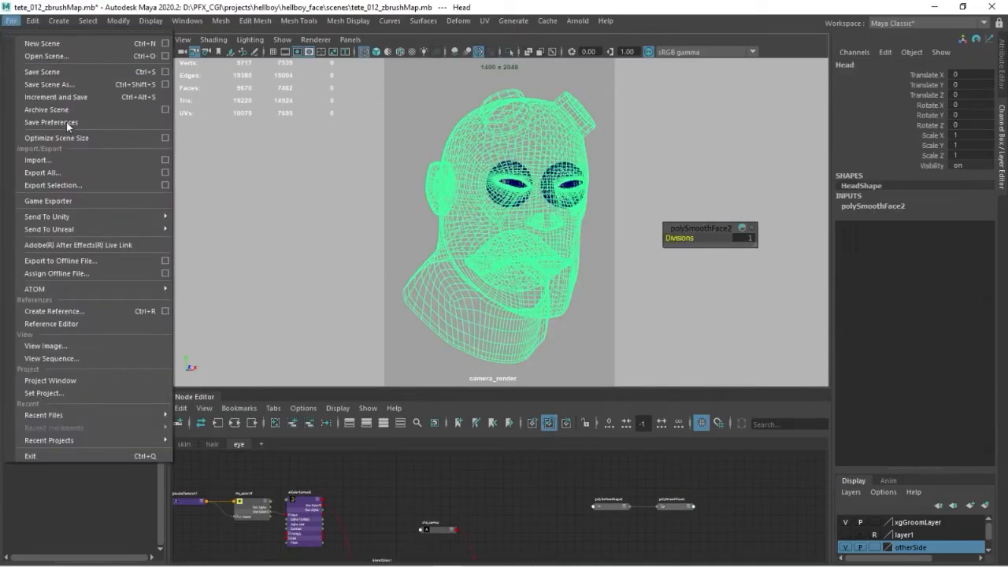
{"action": "left_click", "coordinate": [52, 185]}
{"action": "left_click", "coordinate": [274, 431]}
{"action": "left_click", "coordinate": [268, 478]}
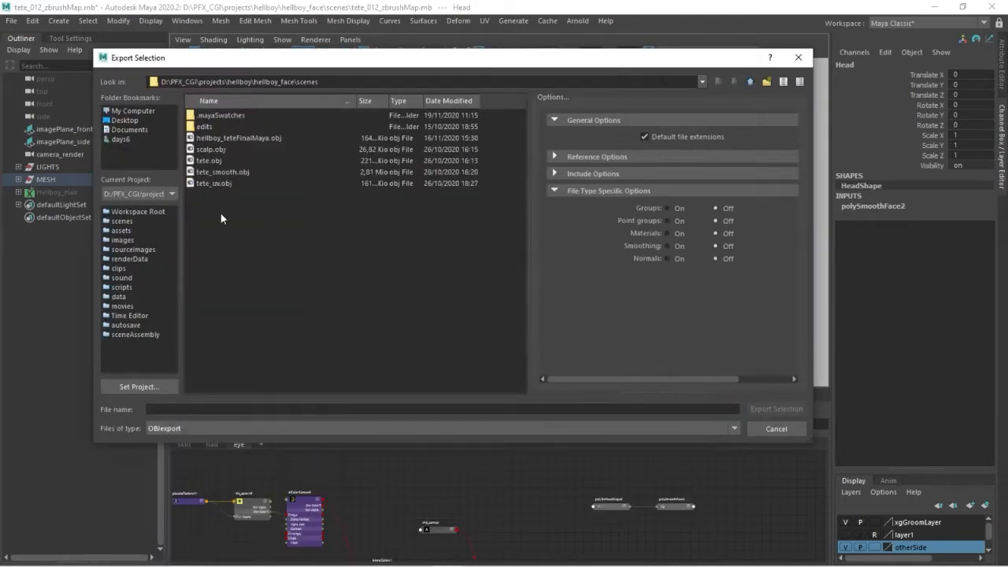
{"action": "left_click", "coordinate": [223, 171]}
{"action": "type", "text": "_v2"}
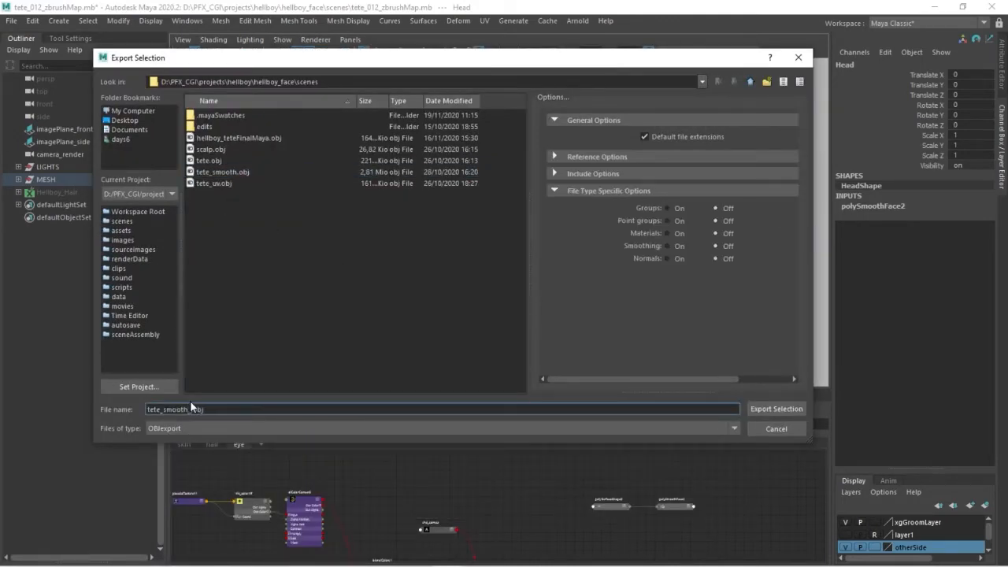
{"action": "left_click", "coordinate": [785, 413]}
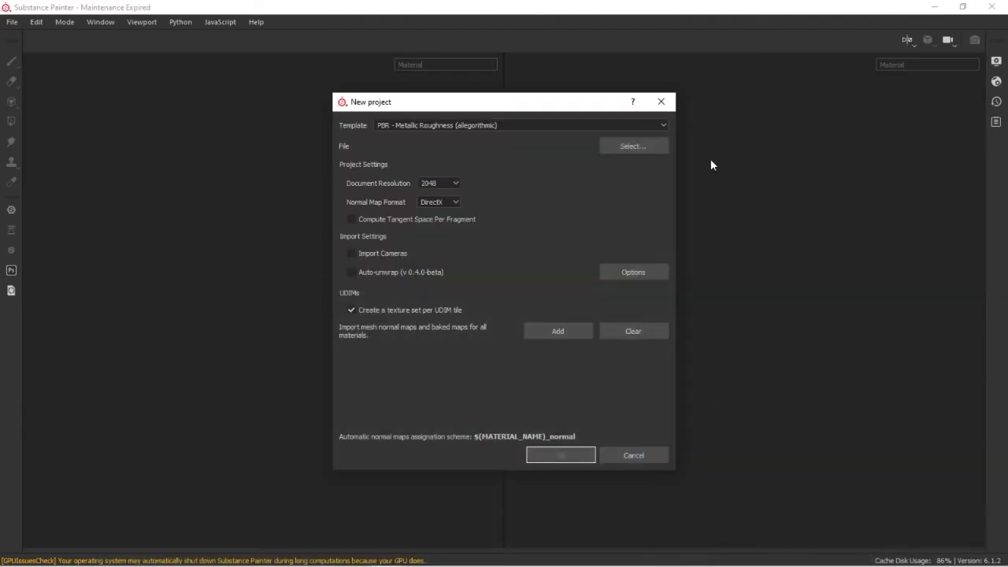
Load tete_smooth_v2.obj as the mesh file in Substance Painter's new project dialog and create the project
{"action": "left_click", "coordinate": [635, 148]}
{"action": "left_click", "coordinate": [495, 283]}
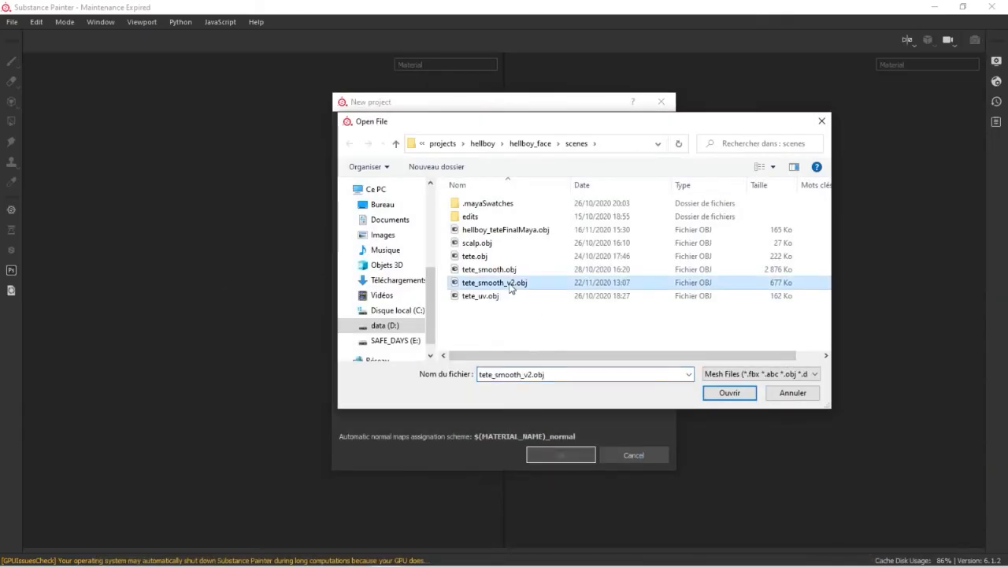
{"action": "left_click", "coordinate": [738, 395]}
{"action": "left_click", "coordinate": [576, 453]}
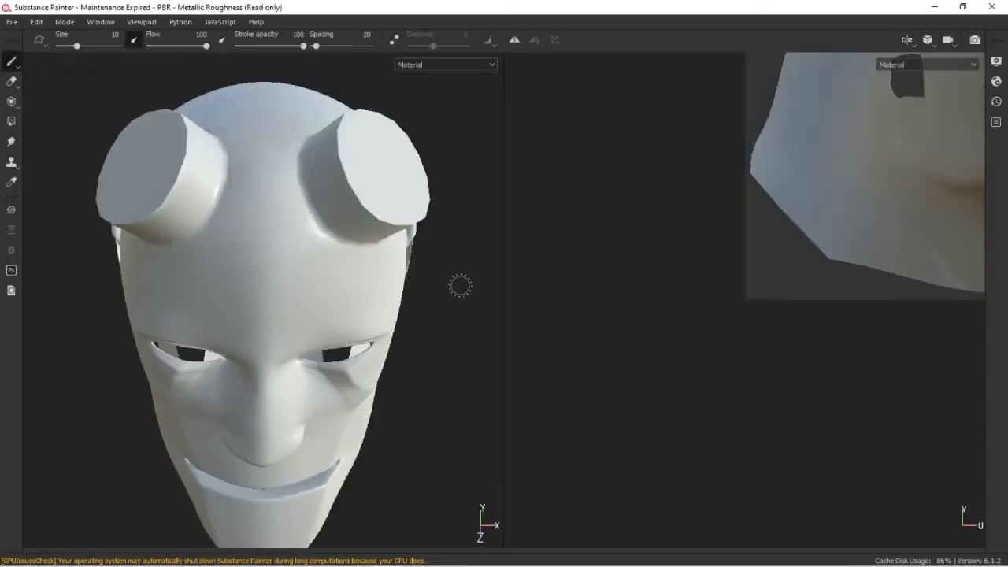
Frame the head and its UV layout, and bring the layer stack into view beside the viewports
{"action": "left_click_drag", "start_coordinate": [525, 352], "coordinate": [430, 350], "text": "alt"}
{"action": "scroll", "coordinate": [720, 263], "scroll_direction": "down", "scroll_amount": 5}
{"action": "scroll", "coordinate": [617, 251], "scroll_direction": "down", "scroll_amount": 3}
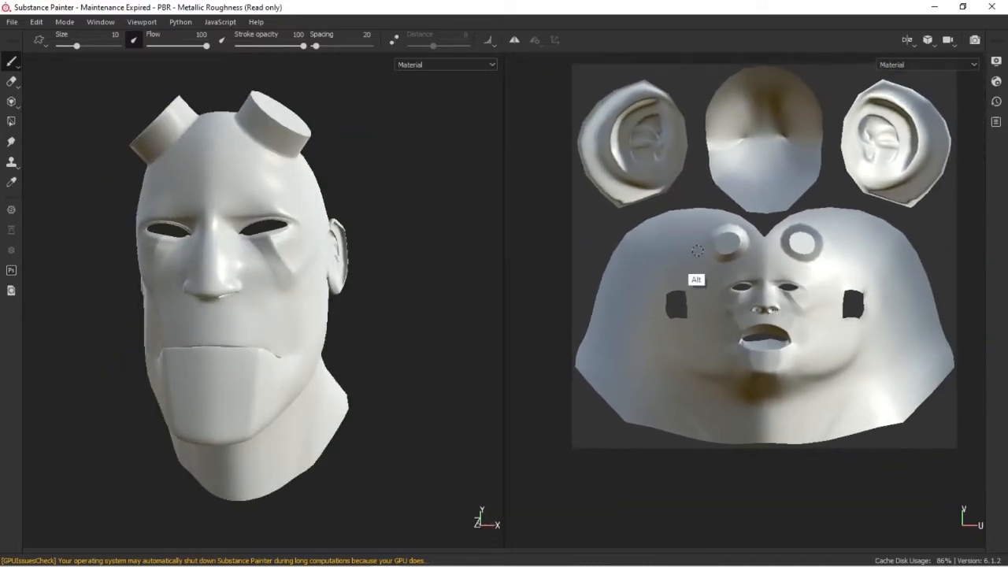
{"action": "scroll", "coordinate": [769, 302], "scroll_direction": "down", "scroll_amount": 2}
{"action": "key", "text": "alt+Tab"}
{"action": "left_click_drag", "start_coordinate": [1007, 151], "coordinate": [657, 147]}
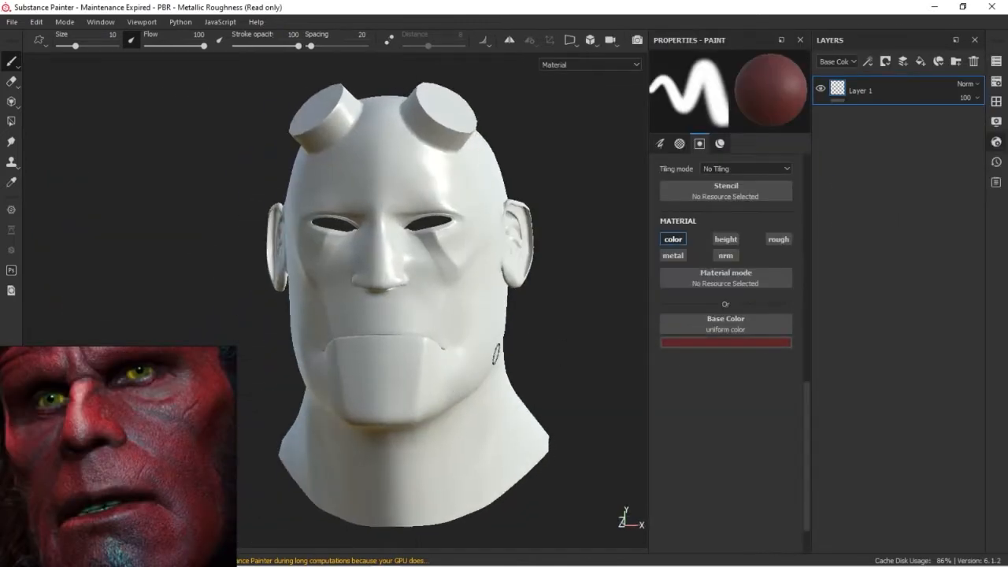
Try a dark red stroke on the head's cheek, undo it, and set the brush's base colour to white
{"action": "left_click_drag", "start_coordinate": [431, 290], "coordinate": [503, 337]}
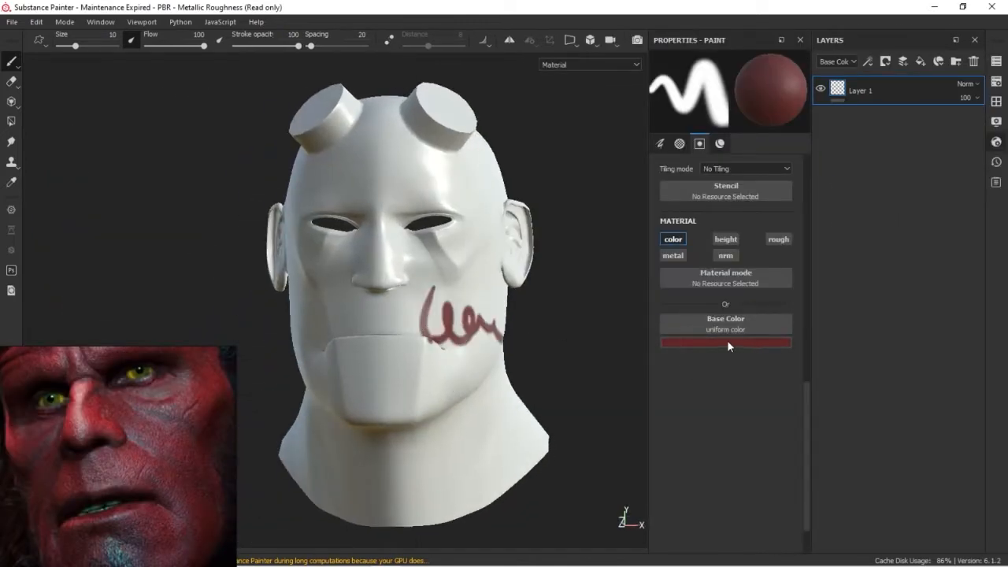
{"action": "key", "text": "ctrl+z"}
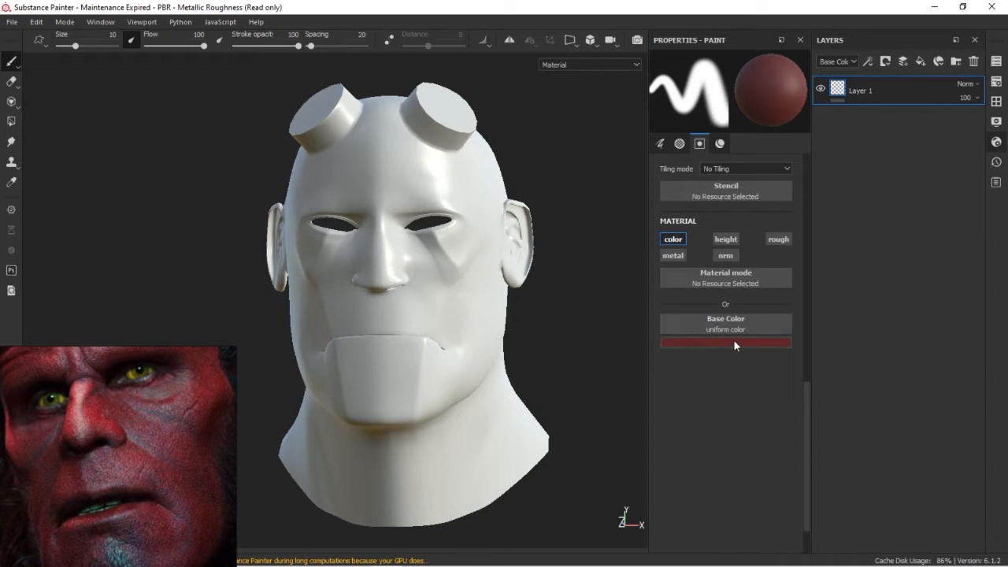
{"action": "left_click", "coordinate": [691, 342]}
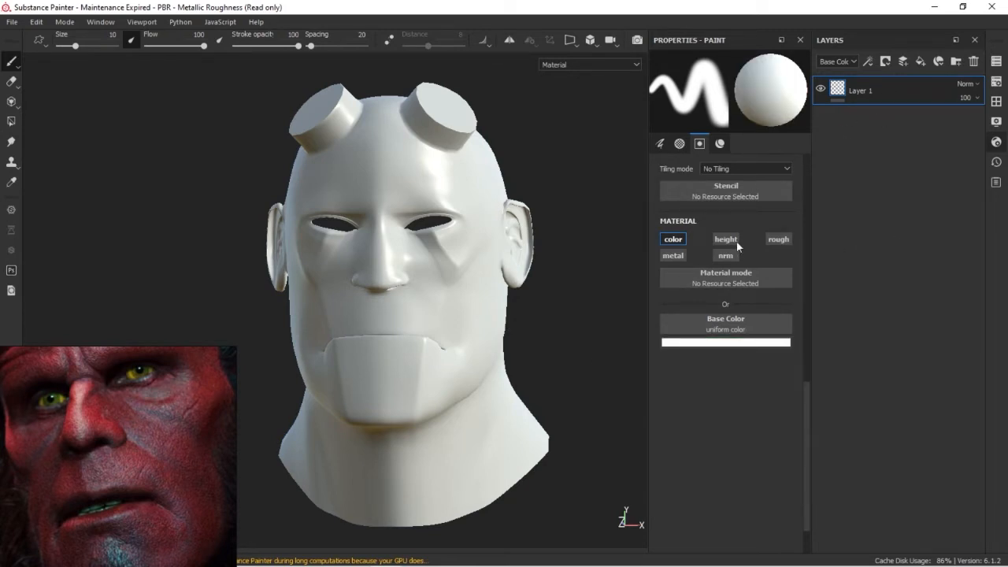
Add a paint effect to Layer 1 and check a white test stroke on the cheek by toggling the effect's visibility
{"action": "right_click", "coordinate": [859, 88]}
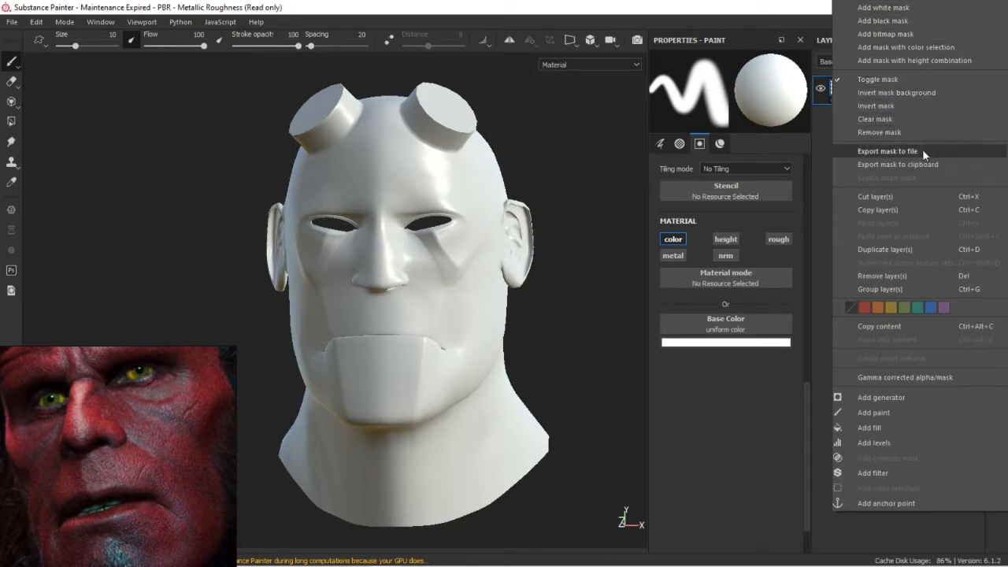
{"action": "left_click", "coordinate": [874, 412]}
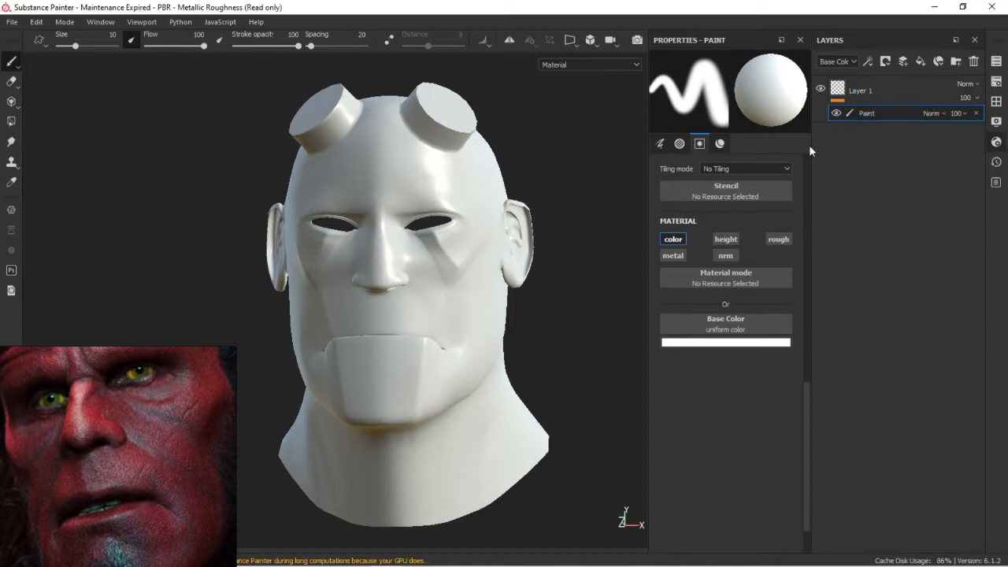
{"action": "left_click", "coordinate": [836, 113]}
{"action": "left_click", "coordinate": [836, 114]}
{"action": "key", "text": "ctrl+z"}
{"action": "left_click", "coordinate": [834, 115]}
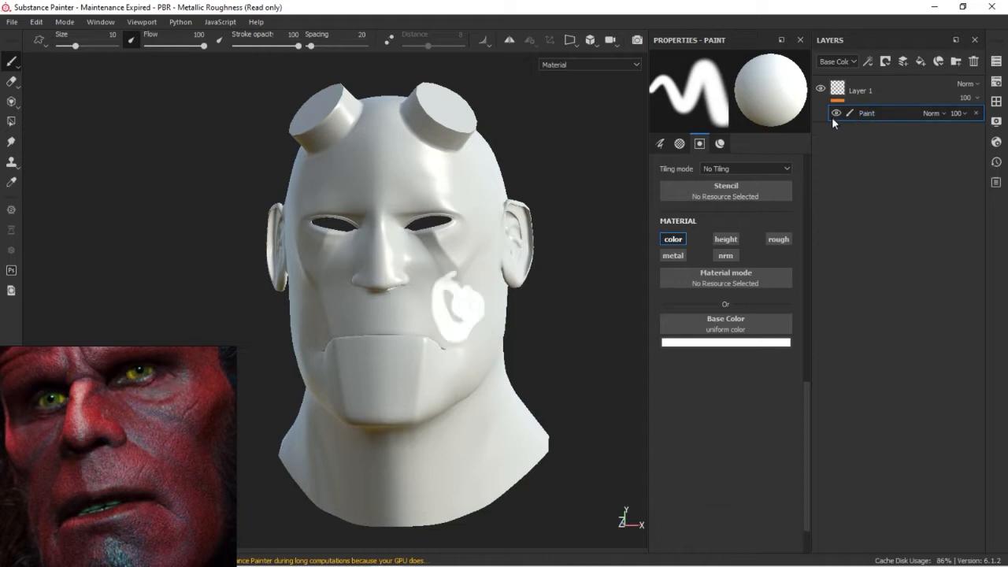
Undo the white test stroke, redo the addition of the paint effect on Layer 1, and select that effect
{"action": "key", "text": "ctrl+z"}
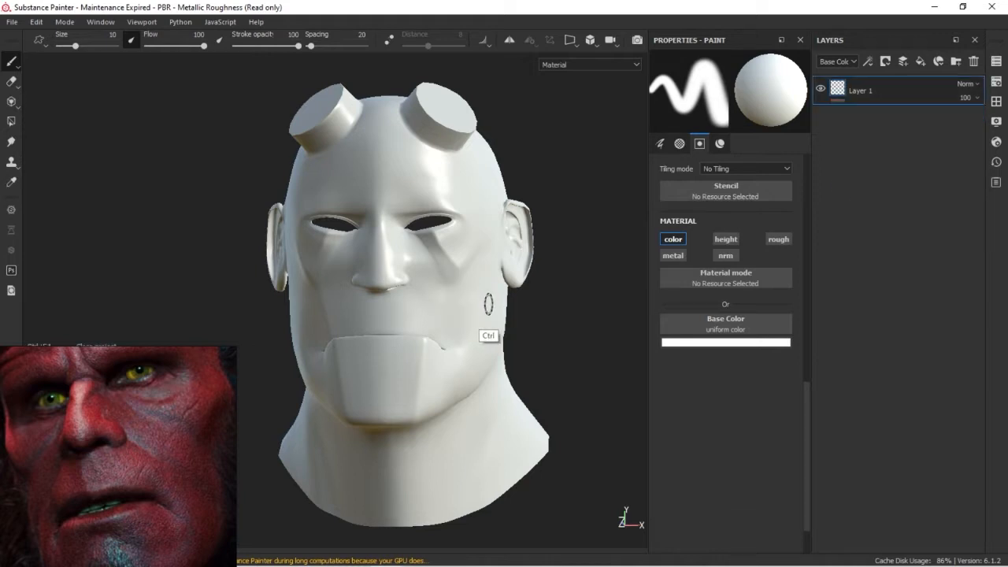
{"action": "left_click", "coordinate": [37, 22]}
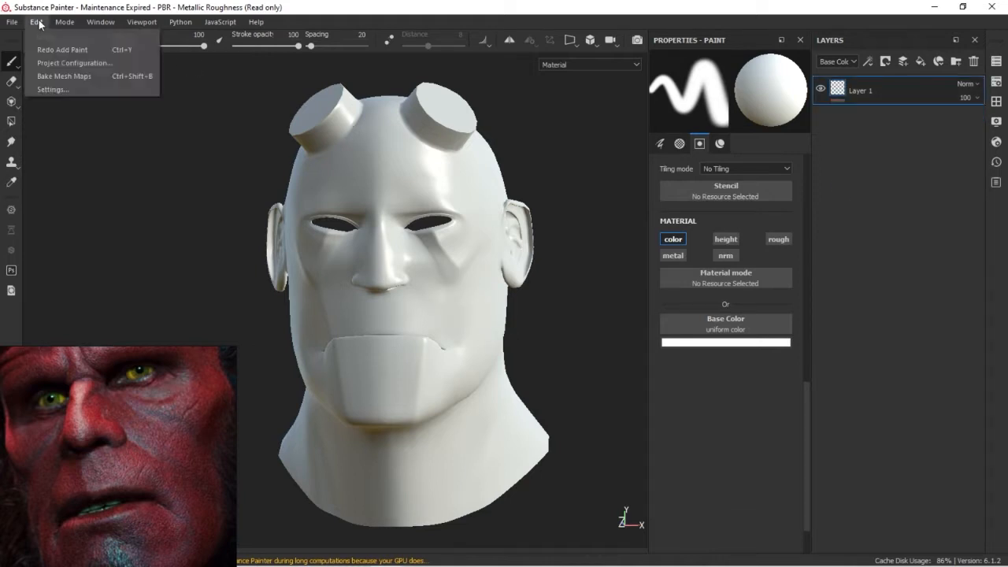
{"action": "left_click", "coordinate": [87, 50]}
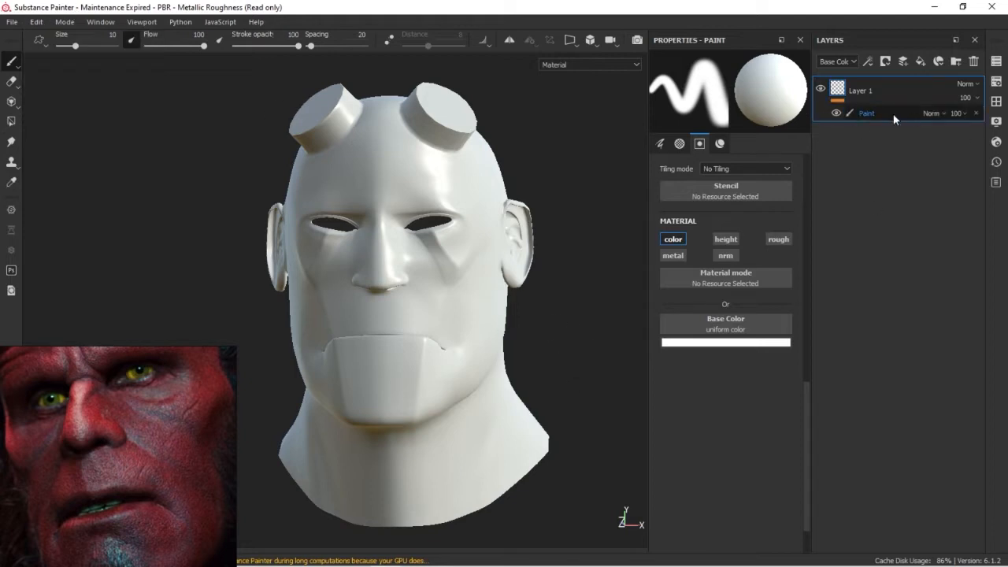
{"action": "left_click", "coordinate": [893, 113]}
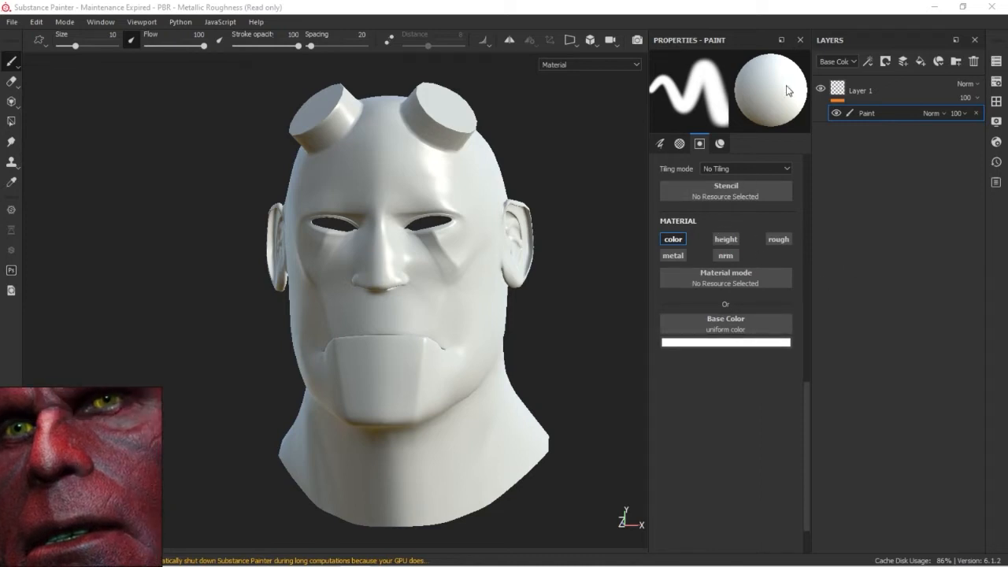
Review the paint effect's brush, alpha, stencil and material properties
{"action": "left_click", "coordinate": [680, 143]}
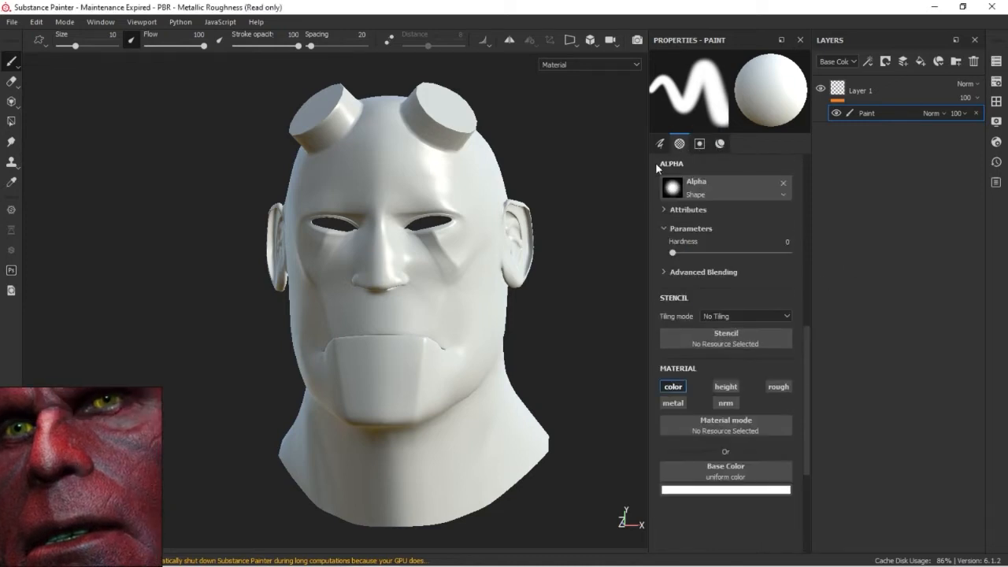
{"action": "left_click", "coordinate": [661, 143]}
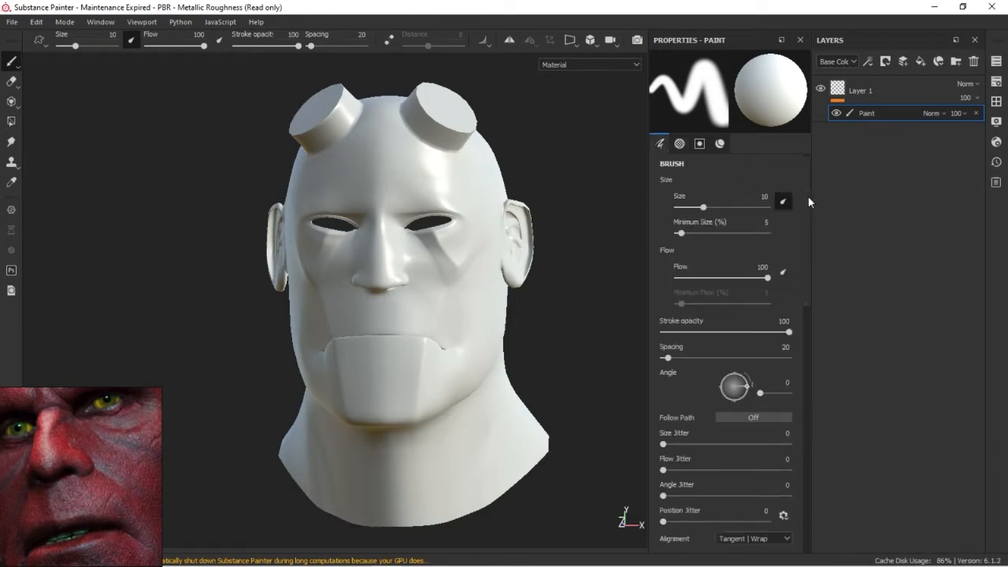
{"action": "scroll", "coordinate": [799, 235], "scroll_direction": "down", "scroll_amount": 3}
{"action": "scroll", "coordinate": [800, 237], "scroll_direction": "up", "scroll_amount": 4}
{"action": "scroll", "coordinate": [806, 216], "scroll_direction": "down", "scroll_amount": 5}
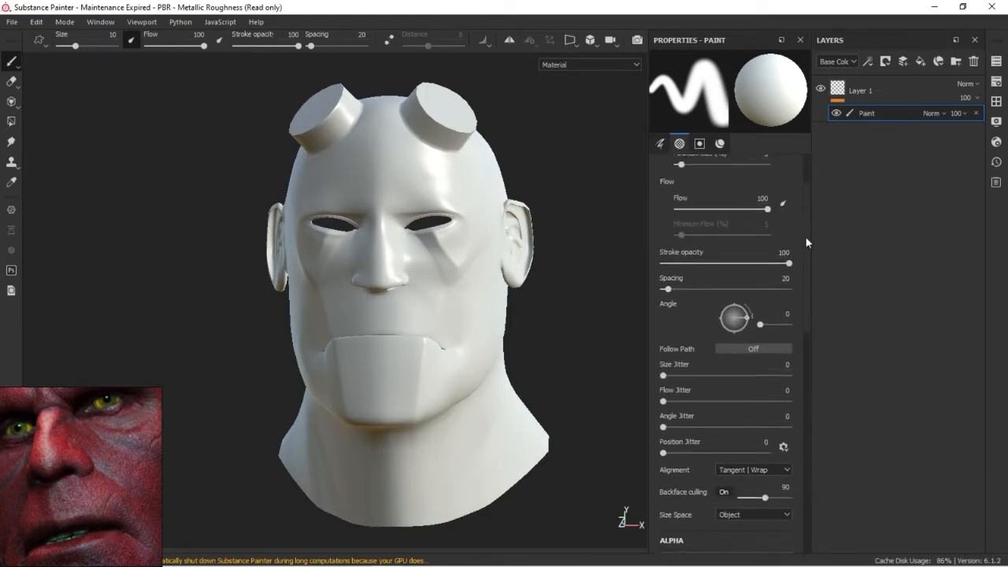
{"action": "scroll", "coordinate": [808, 279], "scroll_direction": "down", "scroll_amount": 5}
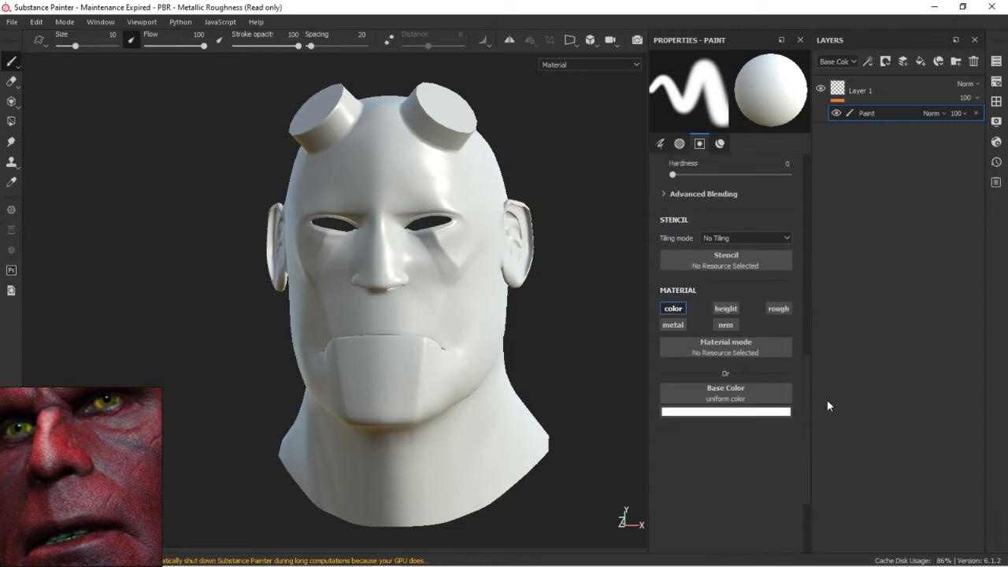
Add a fill effect above the paint effect in Layer 1 and disable its height, rough, nrm and metal channels, keeping only color
{"action": "right_click", "coordinate": [868, 112]}
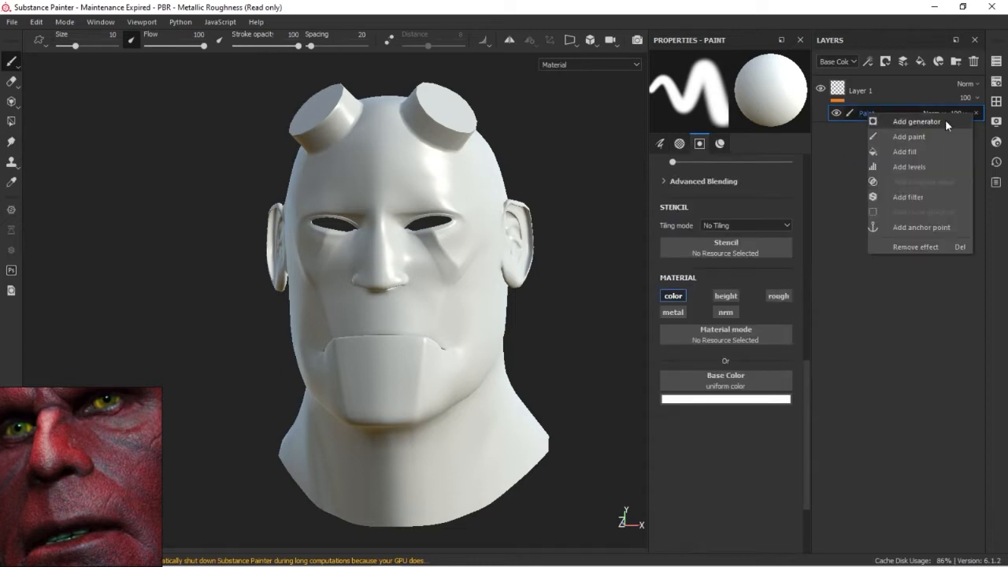
{"action": "left_click", "coordinate": [912, 153]}
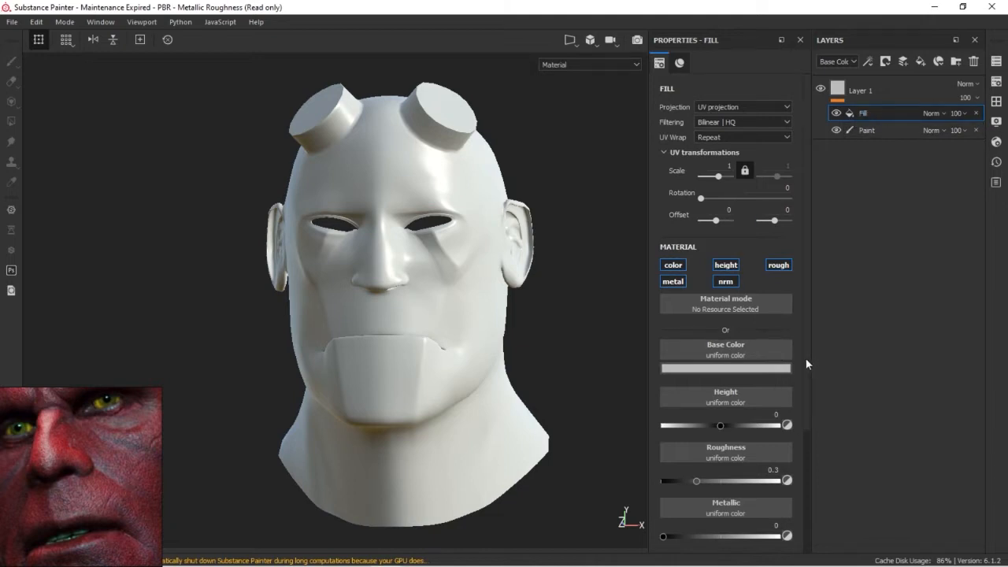
{"action": "scroll", "coordinate": [805, 358], "scroll_direction": "down", "scroll_amount": 4}
{"action": "left_click", "coordinate": [727, 129]}
{"action": "left_click", "coordinate": [775, 128]}
{"action": "left_click", "coordinate": [728, 144]}
{"action": "left_click", "coordinate": [676, 144]}
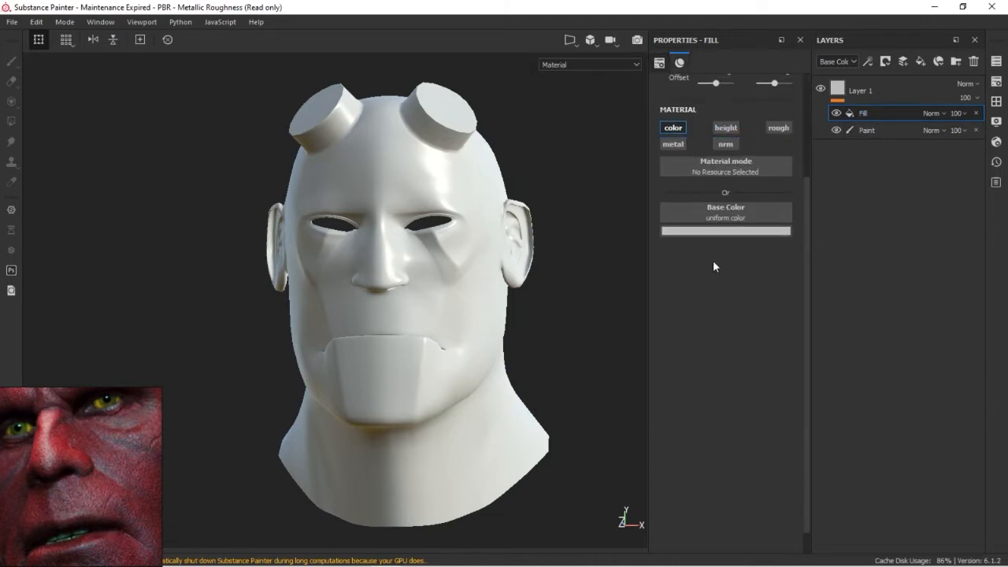
Set the fill effect's base colour to a dark red
{"action": "left_click", "coordinate": [862, 91]}
{"action": "left_click", "coordinate": [851, 117]}
{"action": "left_click", "coordinate": [737, 231]}
{"action": "left_click_drag", "start_coordinate": [787, 280], "coordinate": [803, 329]}
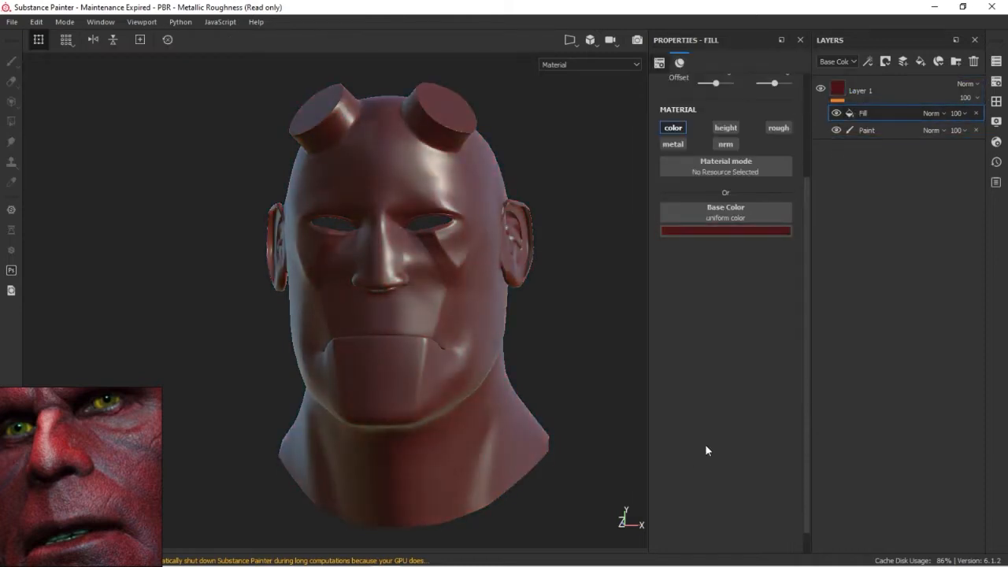
Select the paint effect beneath the fill and set its brush base colour to black
{"action": "left_click", "coordinate": [866, 90]}
{"action": "left_click", "coordinate": [859, 112]}
{"action": "left_click", "coordinate": [867, 131]}
{"action": "left_click", "coordinate": [752, 403]}
{"action": "left_click", "coordinate": [778, 518]}
{"action": "left_click_drag", "start_coordinate": [778, 516], "coordinate": [764, 526]}
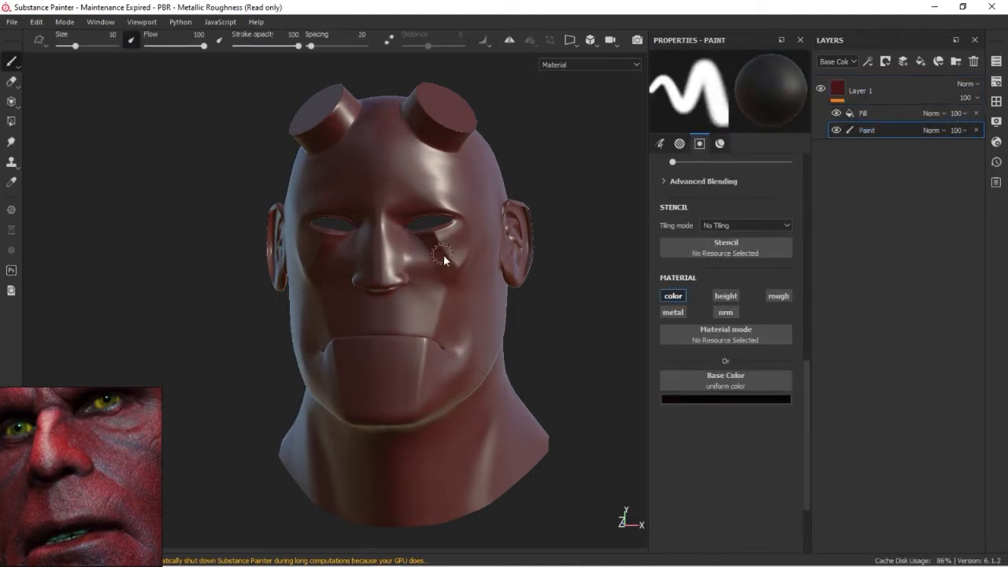
{"action": "key", "text": "ctrl"}
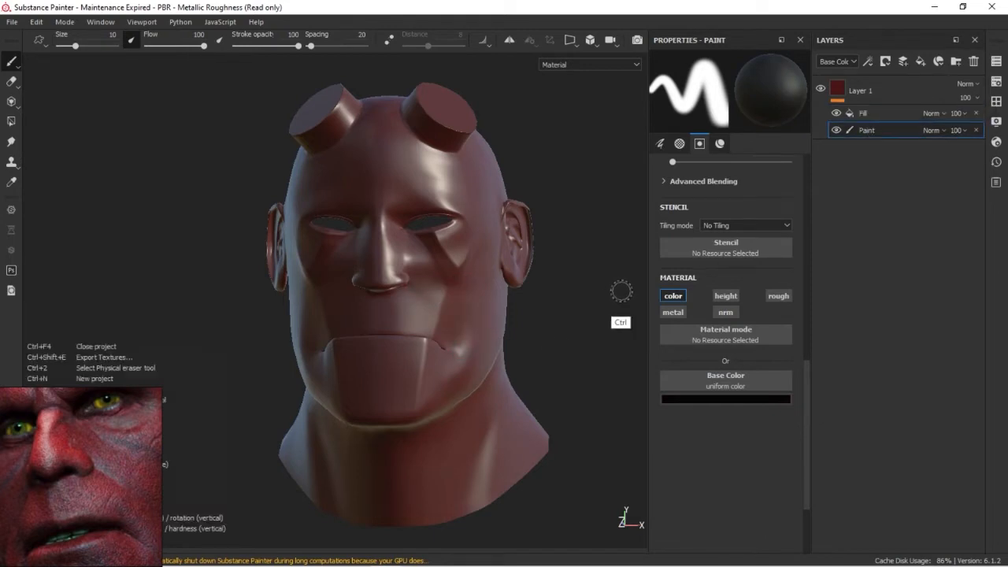
Browse the shelf's brushes and pick a soft, smoky textured brush for the paint effect
{"action": "left_click", "coordinate": [997, 102]}
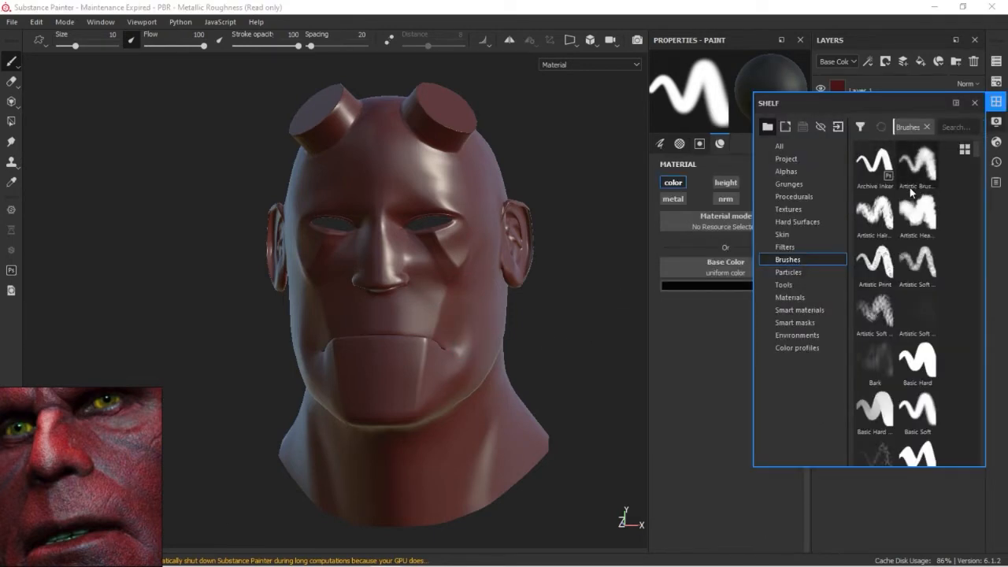
{"action": "left_click", "coordinate": [964, 148]}
{"action": "scroll", "coordinate": [959, 300], "scroll_direction": "down", "scroll_amount": 10}
{"action": "scroll", "coordinate": [959, 299], "scroll_direction": "down", "scroll_amount": 10}
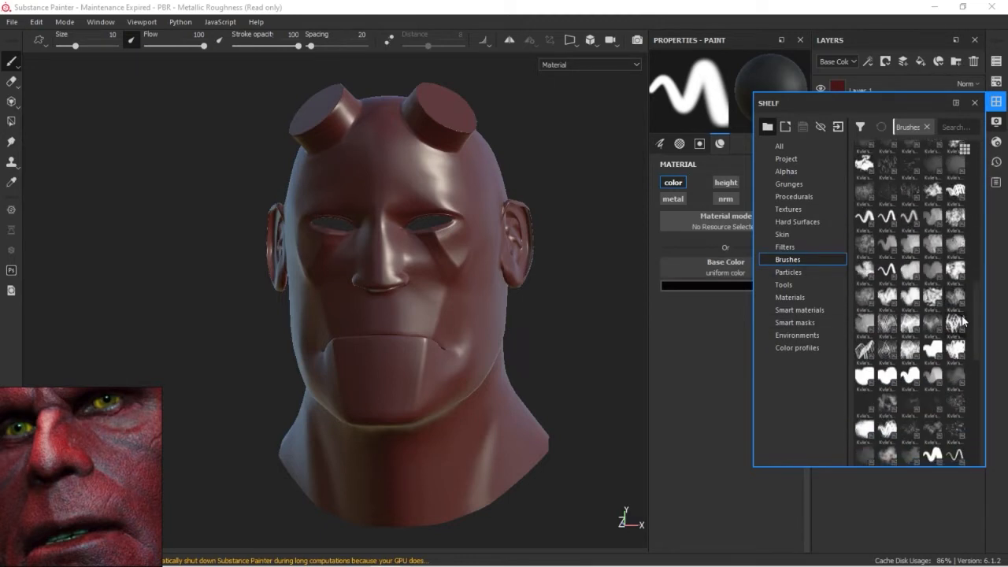
{"action": "scroll", "coordinate": [974, 296], "scroll_direction": "up", "scroll_amount": 20}
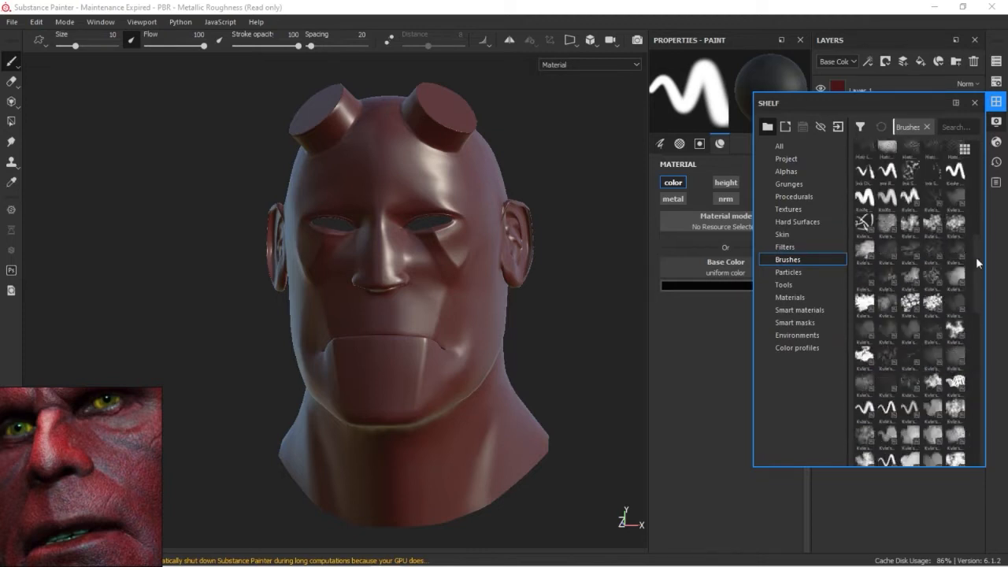
{"action": "left_click", "coordinate": [956, 207]}
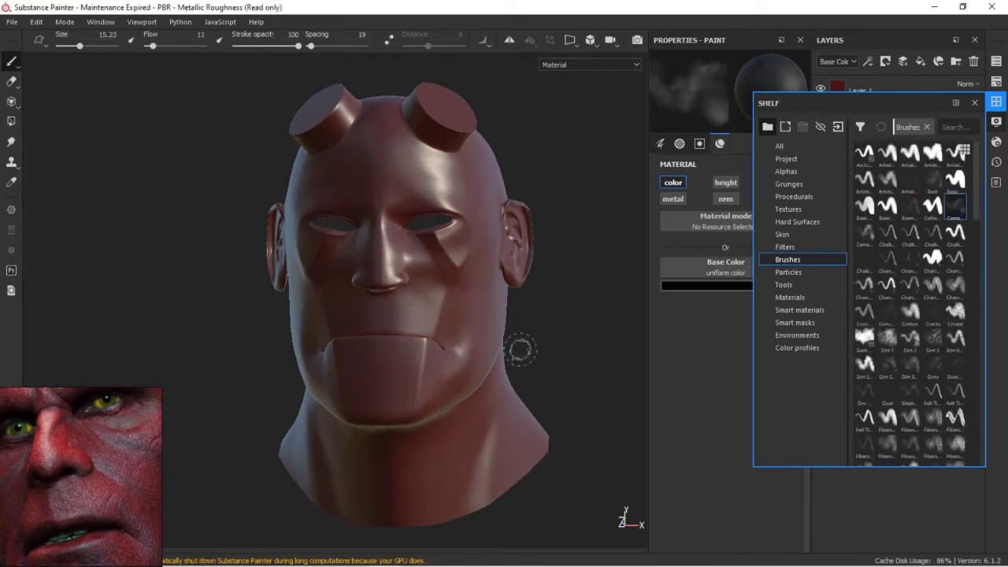
Move the paint effect above the fill effect and paint a soft black stroke across the cheek
{"action": "left_click", "coordinate": [997, 103]}
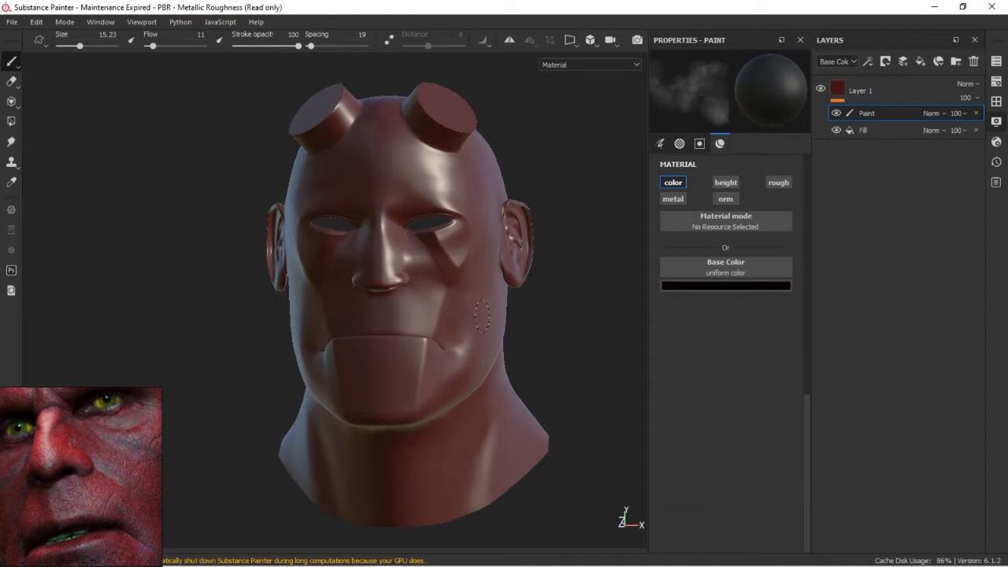
{"action": "left_click_drag", "start_coordinate": [548, 387], "coordinate": [473, 389], "text": "alt"}
{"action": "key", "text": "ctrl"}
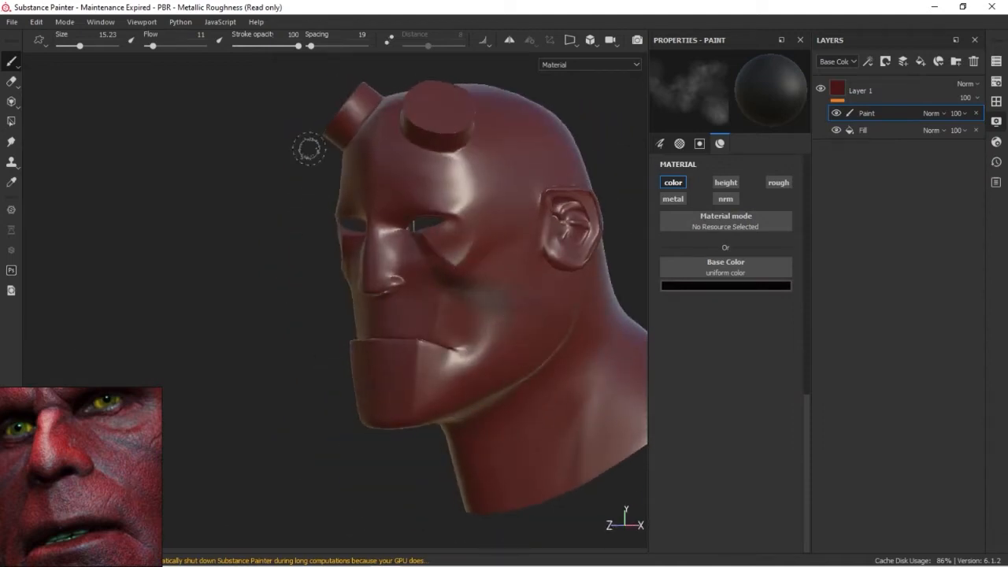
Switch to the Eraser and limit it to the color channel by disabling nrm, metal, height and rough
{"action": "left_click", "coordinate": [12, 81]}
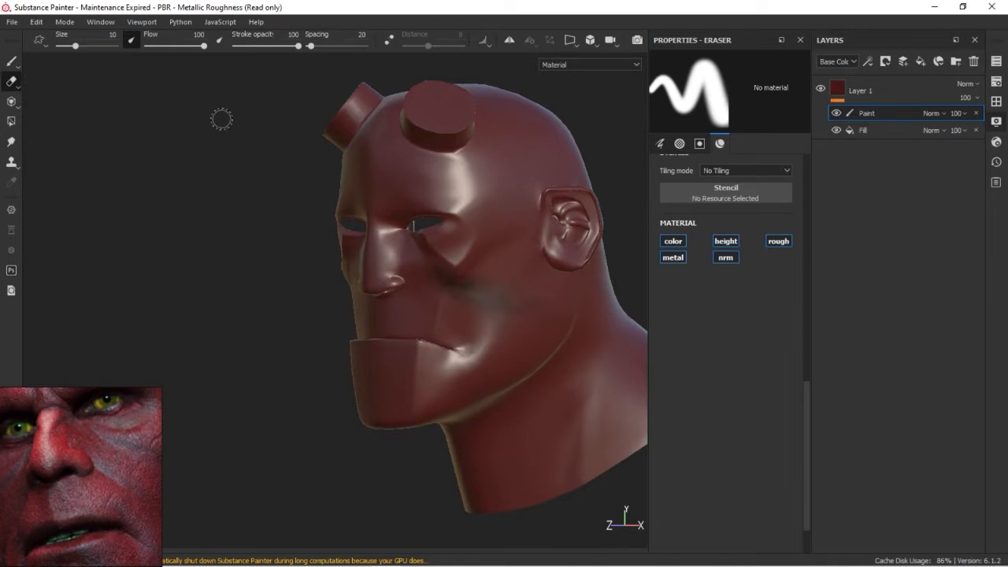
{"action": "left_click", "coordinate": [718, 260]}
{"action": "left_click", "coordinate": [675, 258]}
{"action": "left_click", "coordinate": [726, 242]}
{"action": "left_click", "coordinate": [782, 246]}
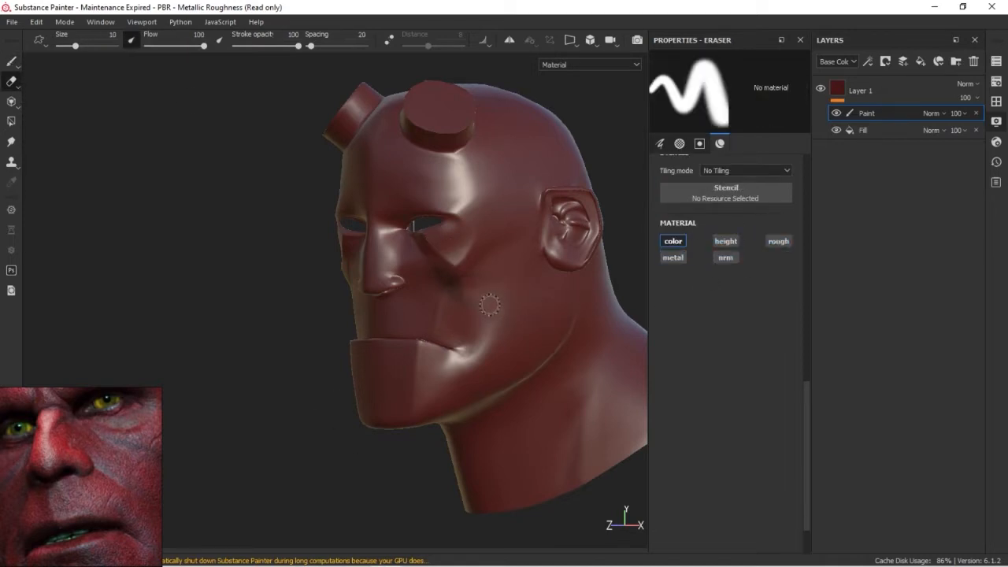
Set the viewport display to Material and erase the rest of the black stroke from the cheek
{"action": "key", "text": "b"}
{"action": "left_click", "coordinate": [637, 62]}
{"action": "left_click_drag", "start_coordinate": [636, 112], "coordinate": [637, 76]}
{"action": "left_click", "coordinate": [580, 85]}
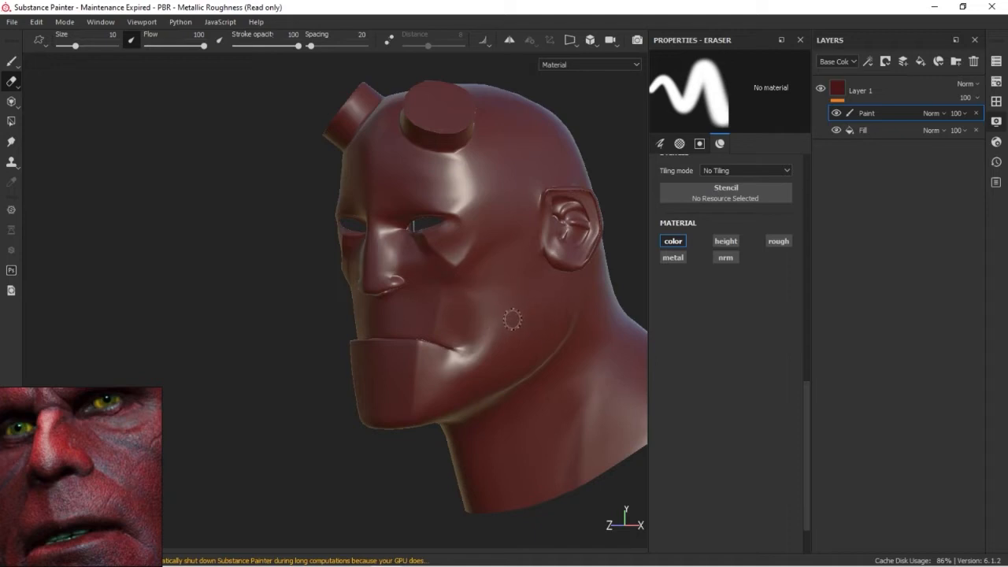
{"action": "left_click_drag", "start_coordinate": [482, 326], "coordinate": [434, 341], "text": "alt"}
{"action": "key", "text": "ctrl"}
{"action": "mouse_move", "coordinate": [446, 339]}
{"action": "right_mouse_down", "text": "ctrl"}
{"action": "mouse_move", "coordinate": [483, 333]}
{"action": "mouse_move", "coordinate": [402, 340]}
{"action": "right_mouse_up", "text": "ctrl"}
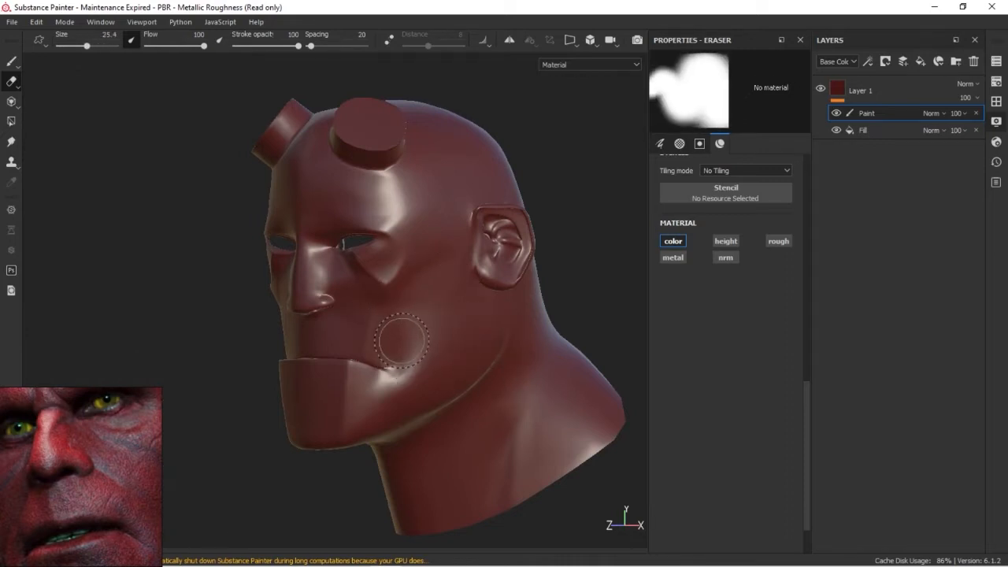
Return to the Paint tool, display only the Base Color channel and paint a black stroke across the cheek
{"action": "key", "text": "1"}
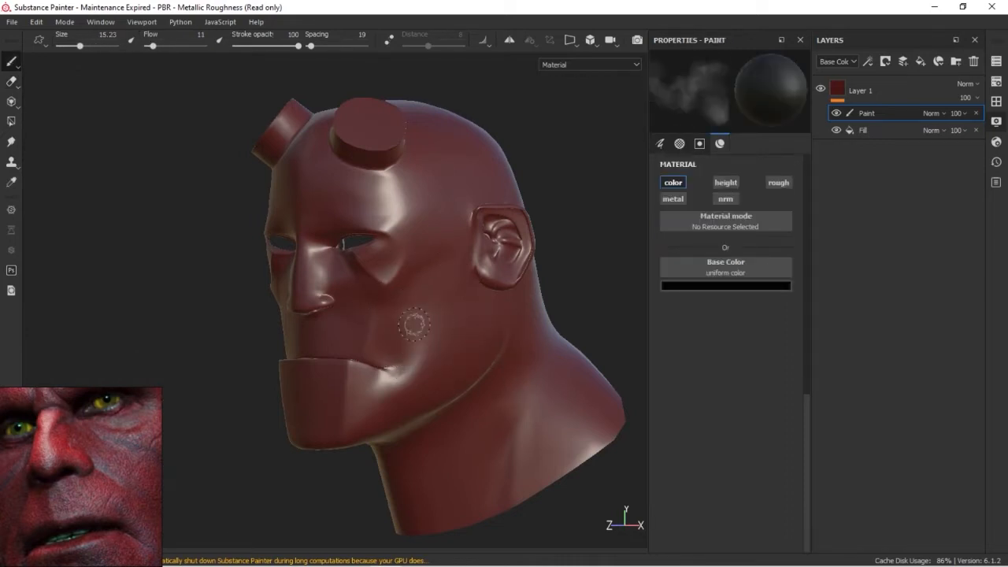
{"action": "left_click", "coordinate": [637, 66]}
{"action": "left_click", "coordinate": [592, 90]}
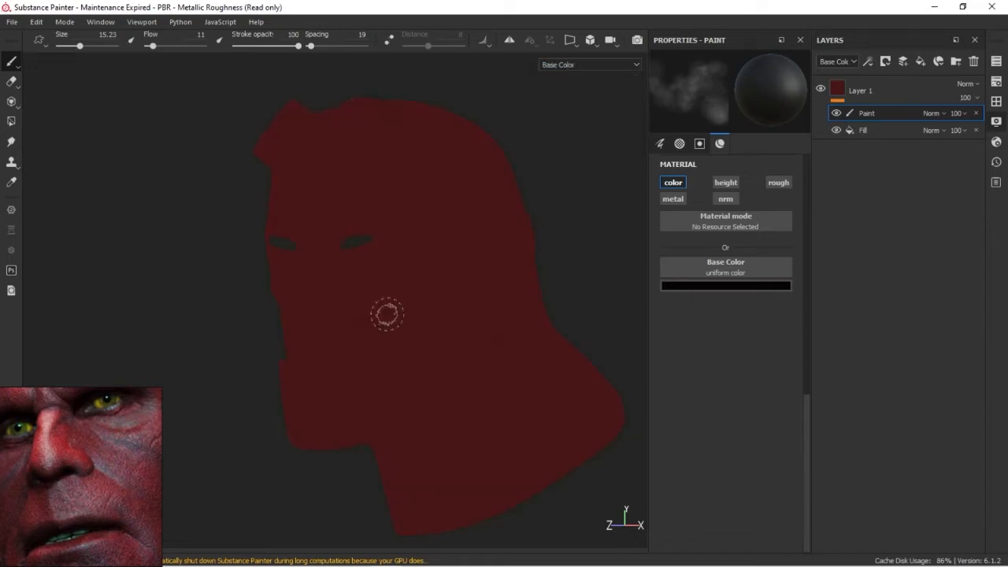
Look through the viewport's single-channel and mesh map display modes and return to Material
{"action": "left_click", "coordinate": [630, 66]}
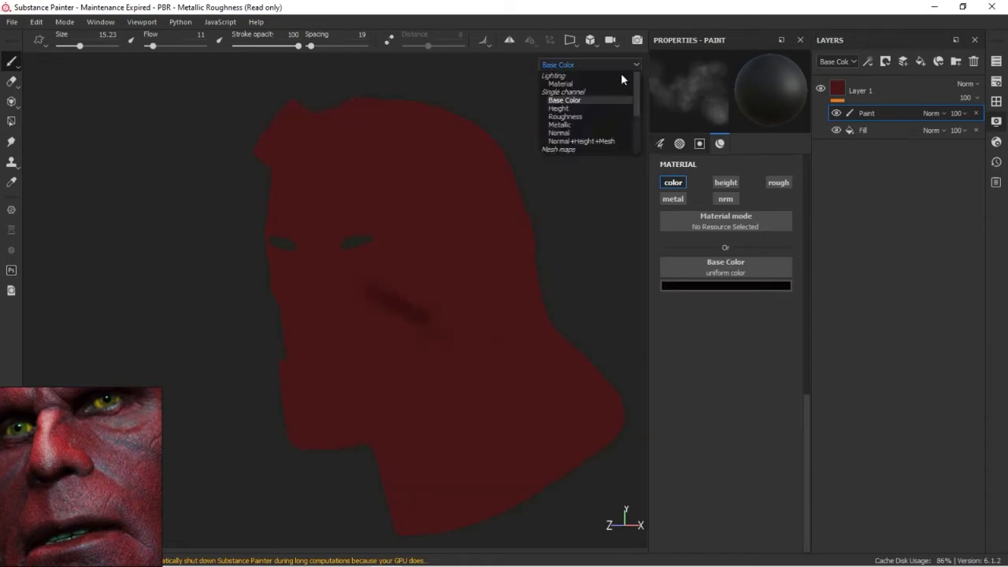
{"action": "scroll", "coordinate": [563, 106], "scroll_direction": "down", "scroll_amount": 2}
{"action": "mouse_move", "coordinate": [636, 110]}
{"action": "left_mouse_down"}
{"action": "mouse_move", "coordinate": [637, 74]}
{"action": "mouse_move", "coordinate": [635, 126]}
{"action": "left_mouse_up"}
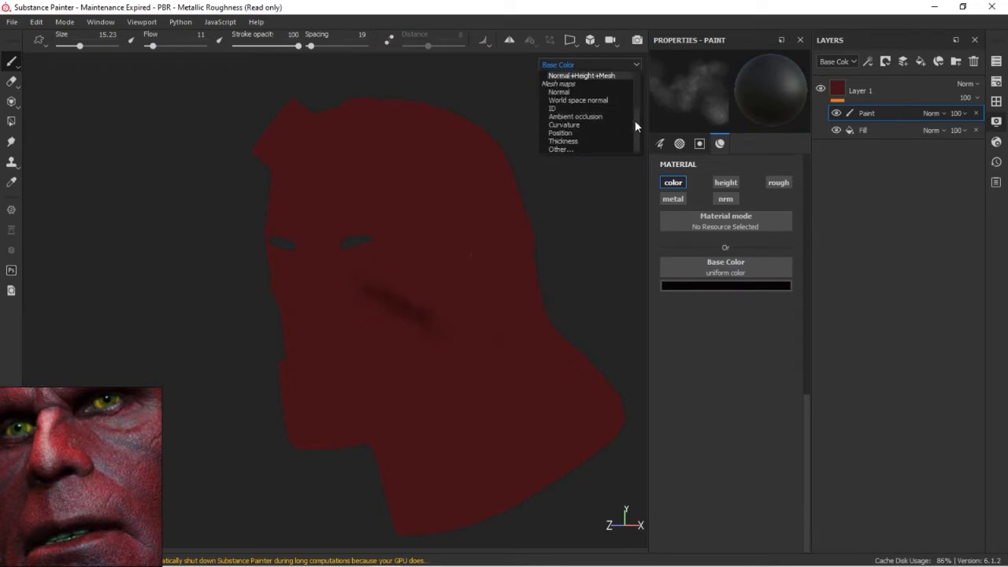
{"action": "scroll", "coordinate": [573, 89], "scroll_direction": "up", "scroll_amount": 5}
{"action": "left_click", "coordinate": [572, 85]}
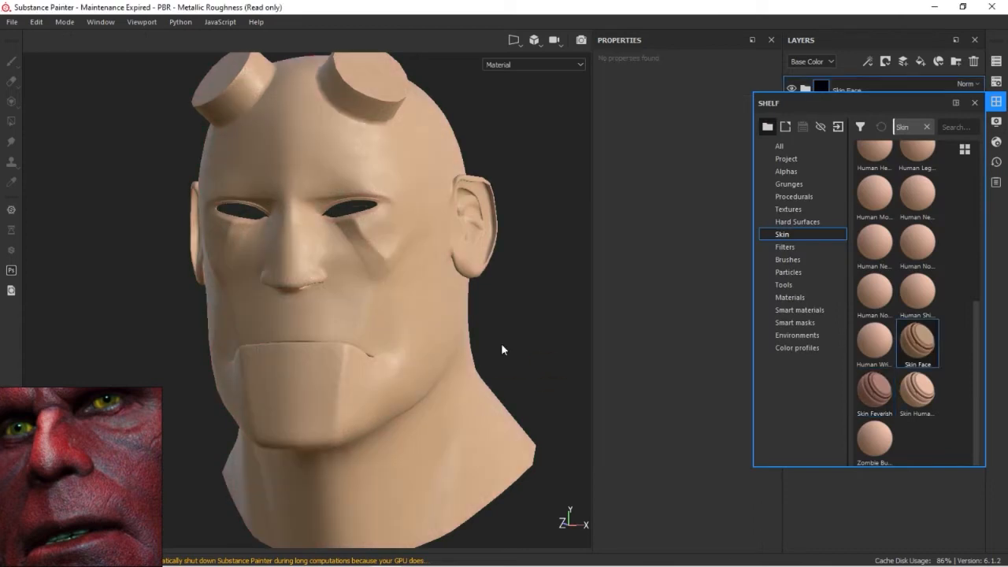
Close the shelf and view the head with the Skin Face material in Base Color display
{"action": "left_click", "coordinate": [976, 103]}
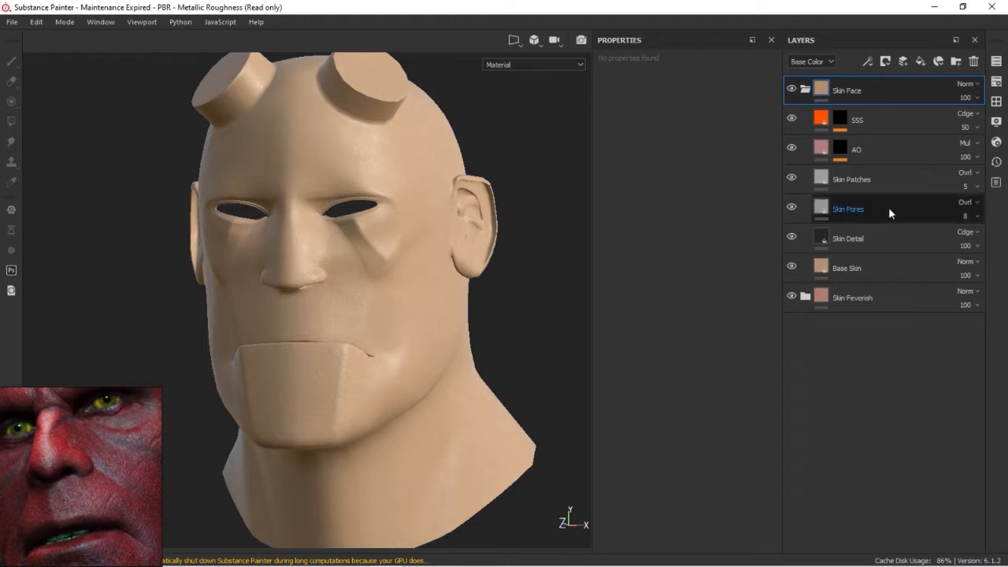
{"action": "left_click", "coordinate": [578, 63]}
{"action": "left_click", "coordinate": [523, 96]}
{"action": "right_click_drag", "start_coordinate": [523, 101], "coordinate": [452, 265], "text": "alt"}
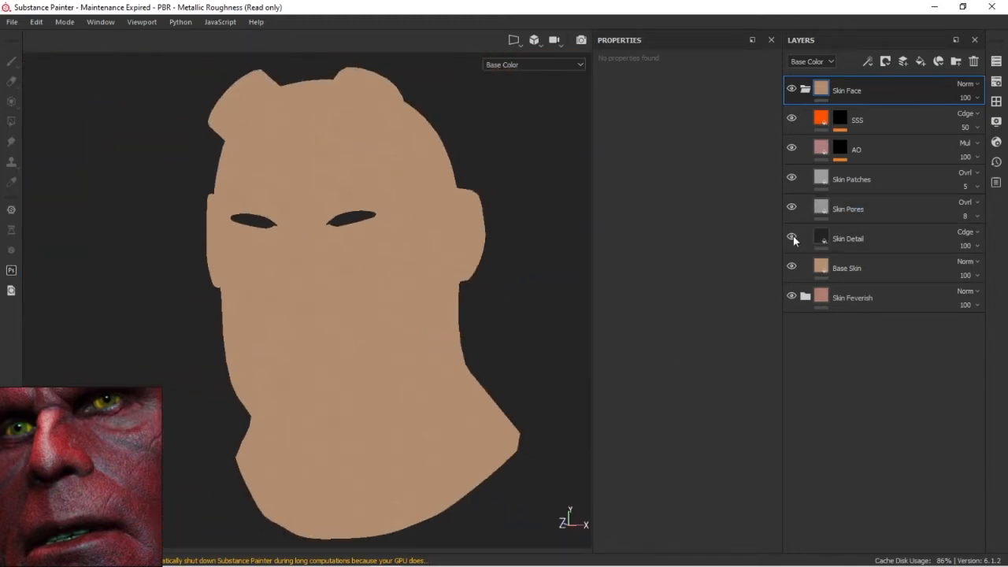
Delete the Skin Feverish folder from the bottom of the layer stack
{"action": "left_click", "coordinate": [870, 239]}
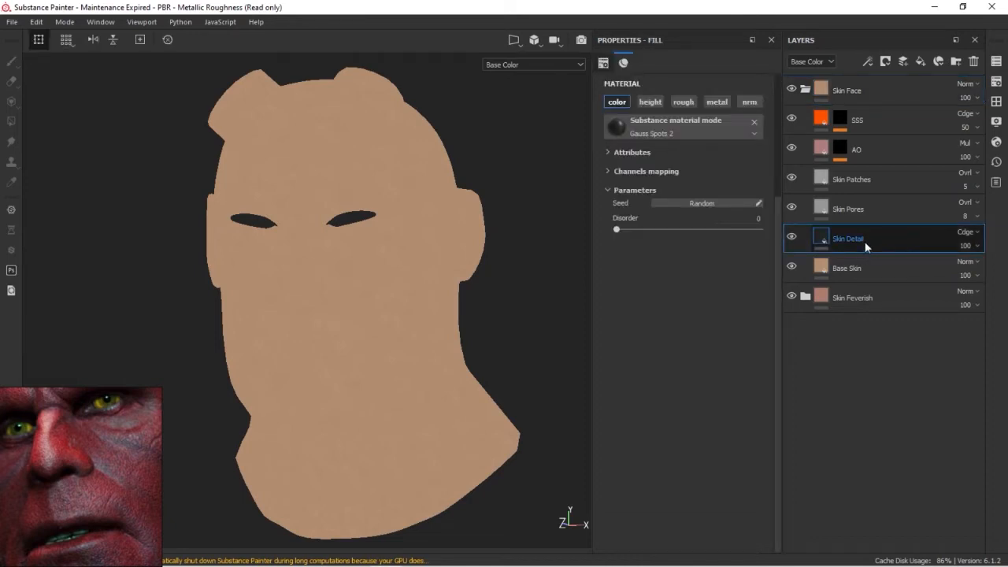
{"action": "left_click", "coordinate": [869, 269]}
{"action": "left_click", "coordinate": [880, 297]}
{"action": "key", "text": "Delete"}
Examine the fill properties of the Skin Face layers and toggle their visibility to see what each one contributes
{"action": "left_click", "coordinate": [876, 270]}
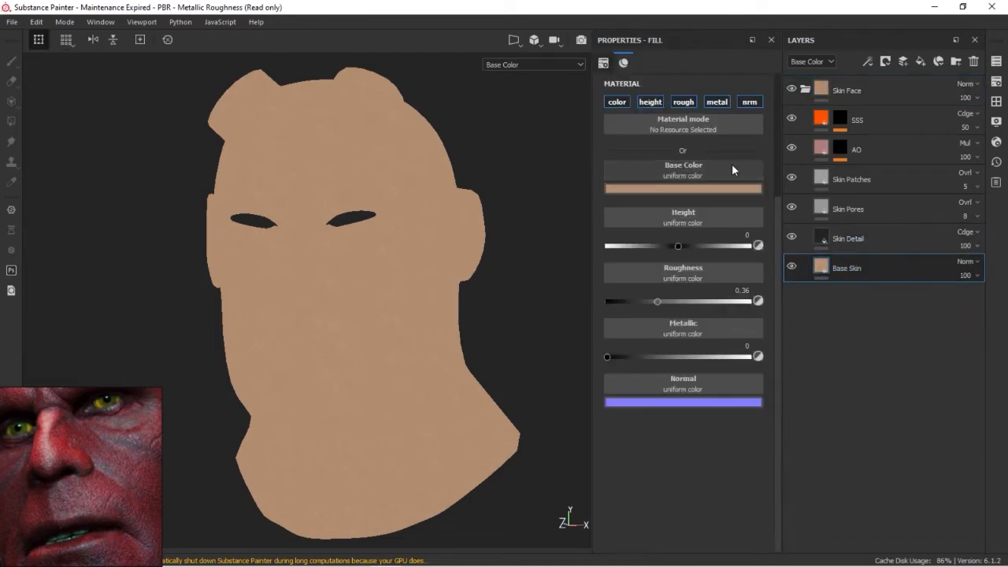
{"action": "left_click", "coordinate": [879, 244]}
{"action": "left_click", "coordinate": [873, 216]}
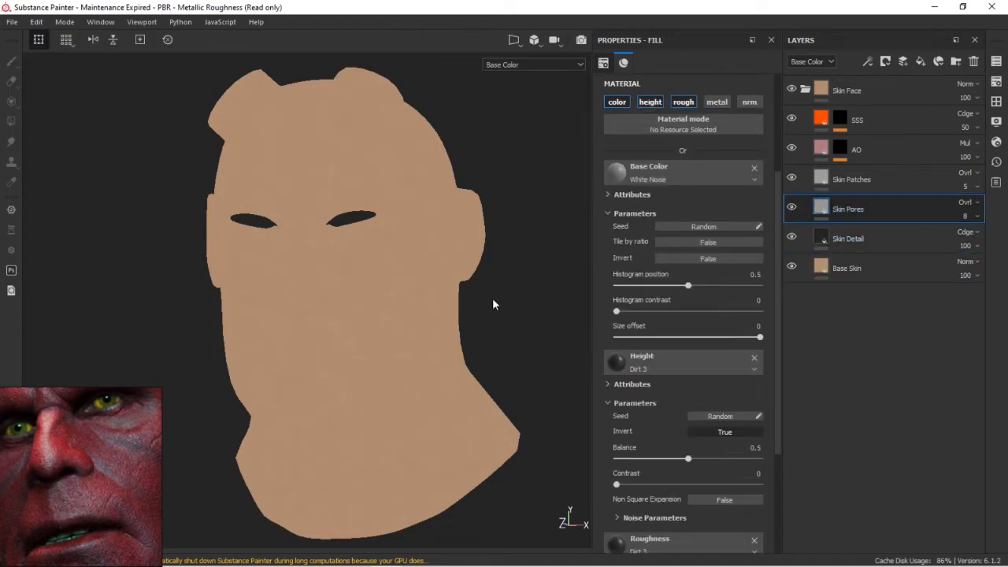
{"action": "scroll", "coordinate": [356, 276], "scroll_direction": "up", "scroll_amount": 5}
{"action": "left_click", "coordinate": [802, 235]}
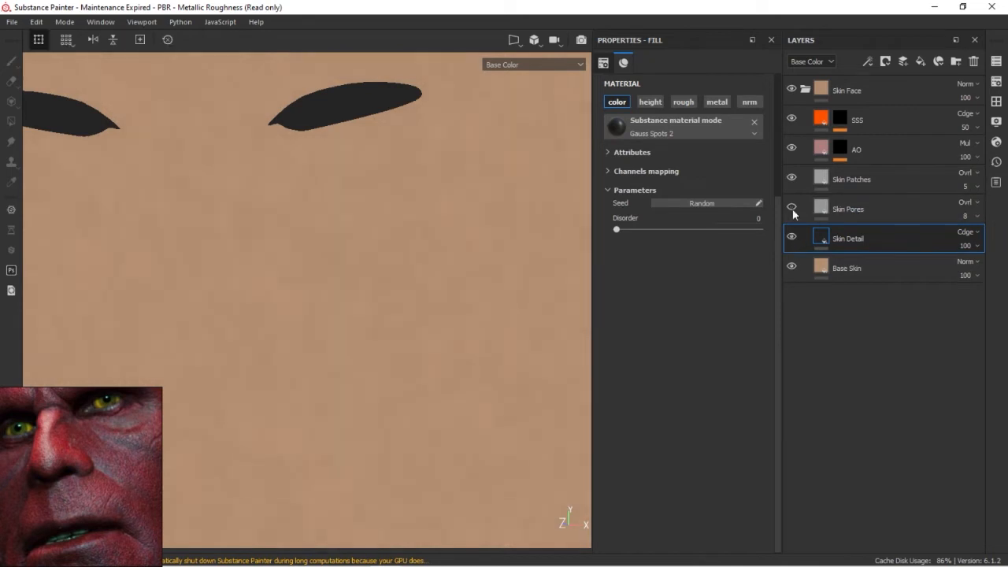
{"action": "left_click", "coordinate": [792, 180]}
{"action": "scroll", "coordinate": [316, 241], "scroll_direction": "down", "scroll_amount": 4}
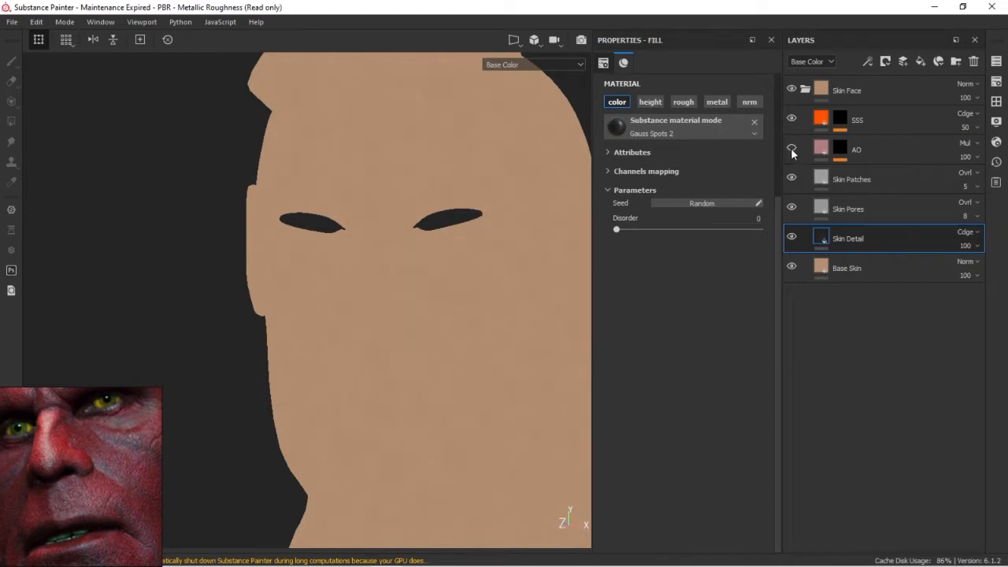
{"action": "left_click", "coordinate": [893, 152]}
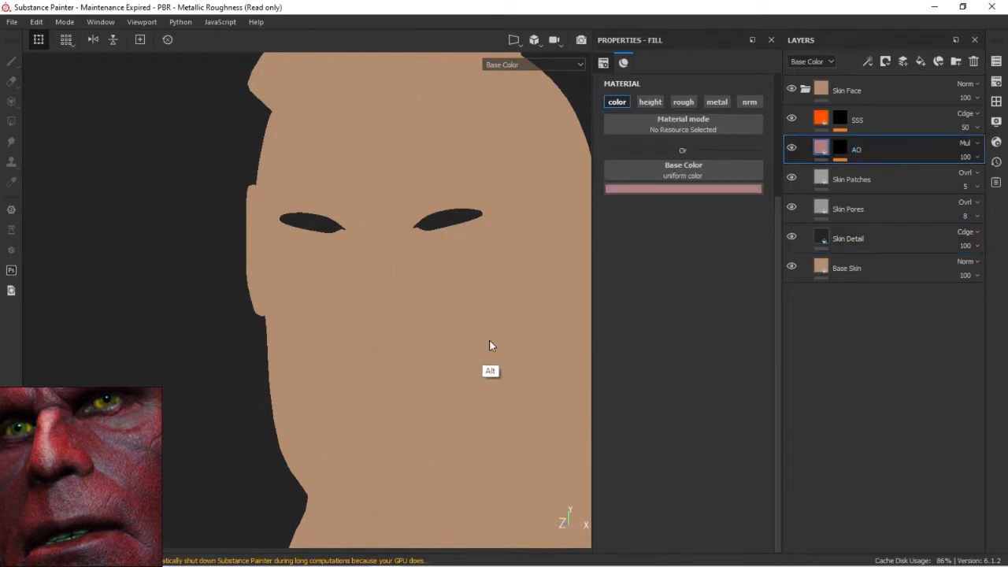
{"action": "left_click", "coordinate": [881, 182]}
{"action": "left_click", "coordinate": [879, 119]}
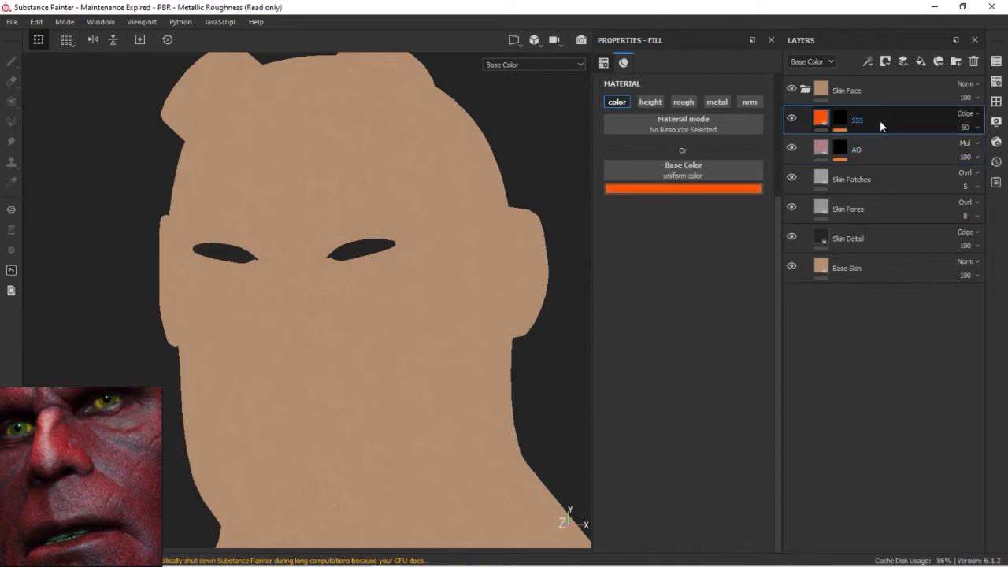
Return the viewport to Material display, compare the head with and without SSS and AO, and delete both layers
{"action": "left_click", "coordinate": [531, 64]}
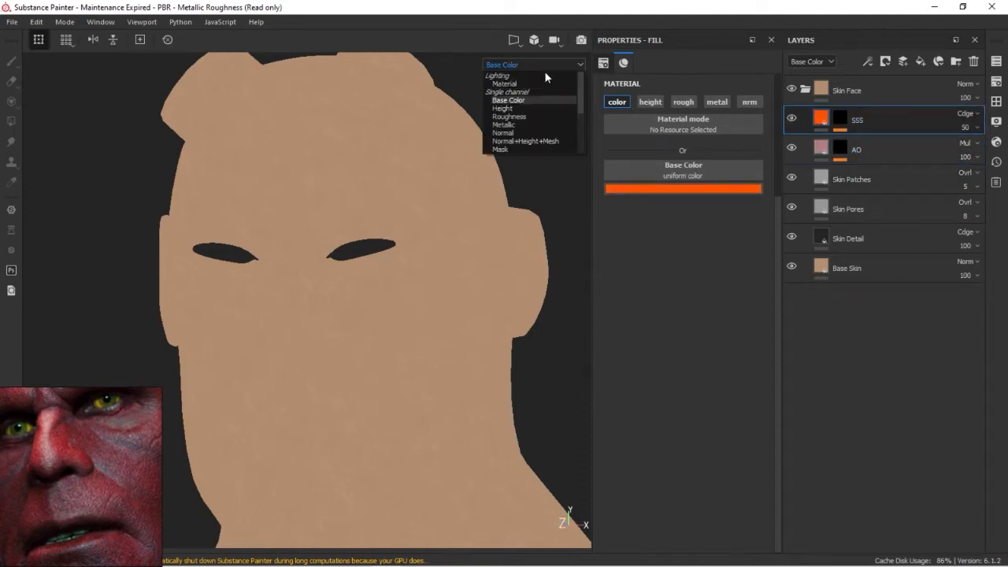
{"action": "left_click", "coordinate": [536, 73]}
{"action": "left_click", "coordinate": [791, 118]}
{"action": "left_click", "coordinate": [791, 119]}
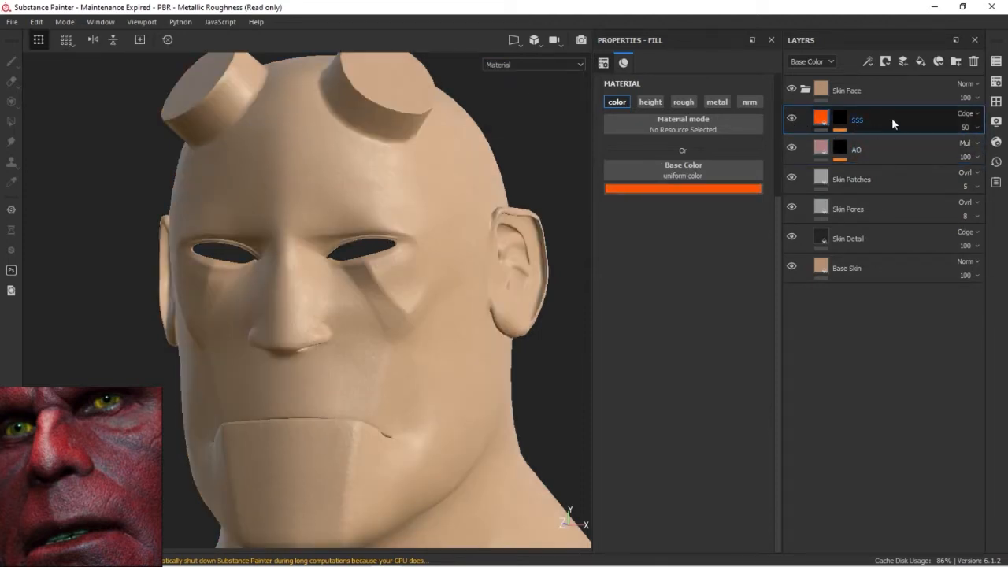
{"action": "key", "text": "Delete"}
{"action": "key", "text": "Delete"}
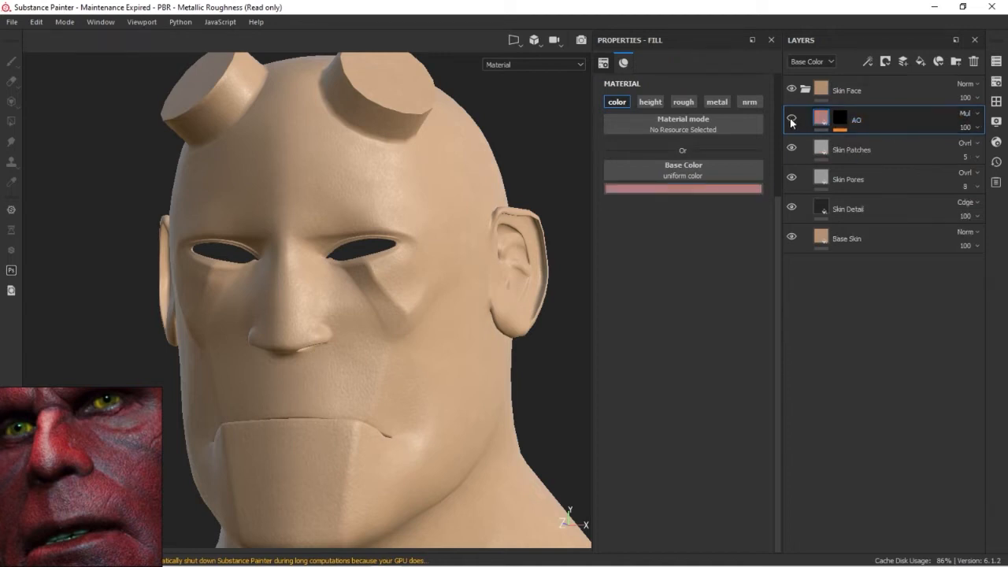
{"action": "left_click", "coordinate": [792, 118]}
{"action": "left_click", "coordinate": [792, 119]}
{"action": "left_click", "coordinate": [792, 118]}
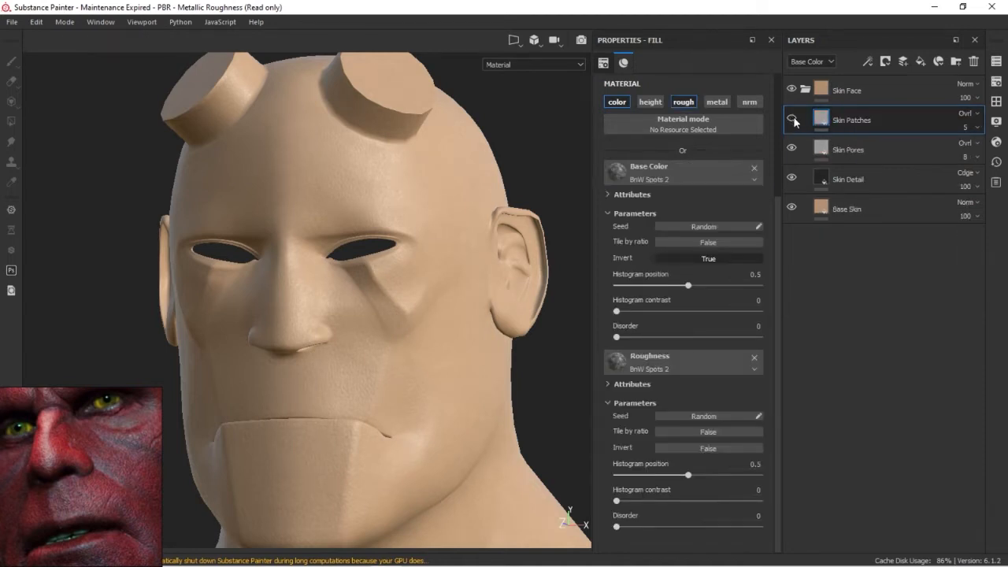
Hide the Skin Patches, Skin Pores and Skin Detail layers and set the Base Skin layer's base colour to dark red
{"action": "left_click", "coordinate": [792, 119]}
{"action": "left_click", "coordinate": [793, 148]}
{"action": "left_click", "coordinate": [791, 177]}
{"action": "left_click", "coordinate": [859, 207]}
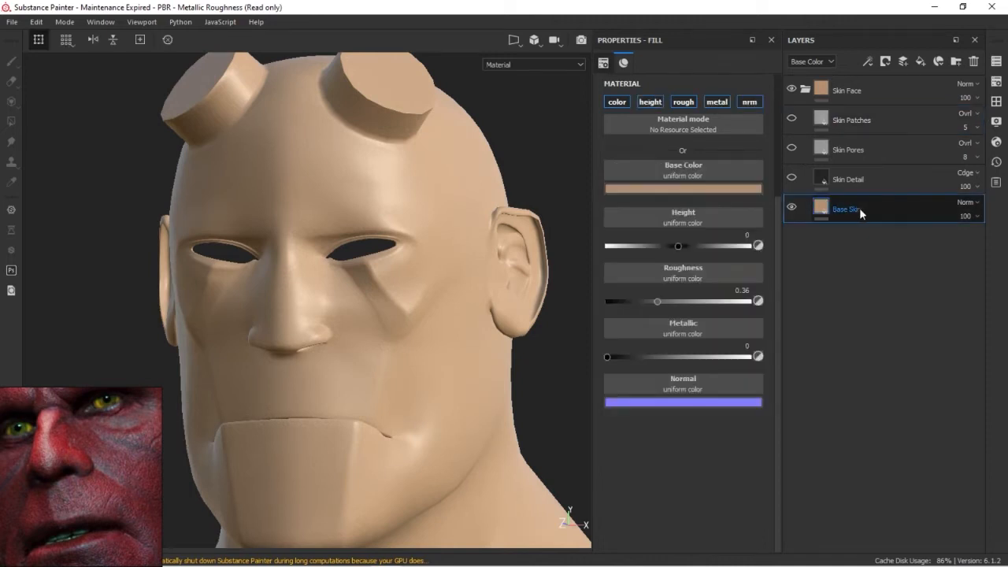
{"action": "left_click", "coordinate": [684, 188]}
{"action": "left_click_drag", "start_coordinate": [729, 241], "coordinate": [767, 251]}
{"action": "left_click_drag", "start_coordinate": [802, 312], "coordinate": [802, 316]}
{"action": "left_click_drag", "start_coordinate": [850, 251], "coordinate": [826, 246]}
{"action": "key", "text": "Escape"}
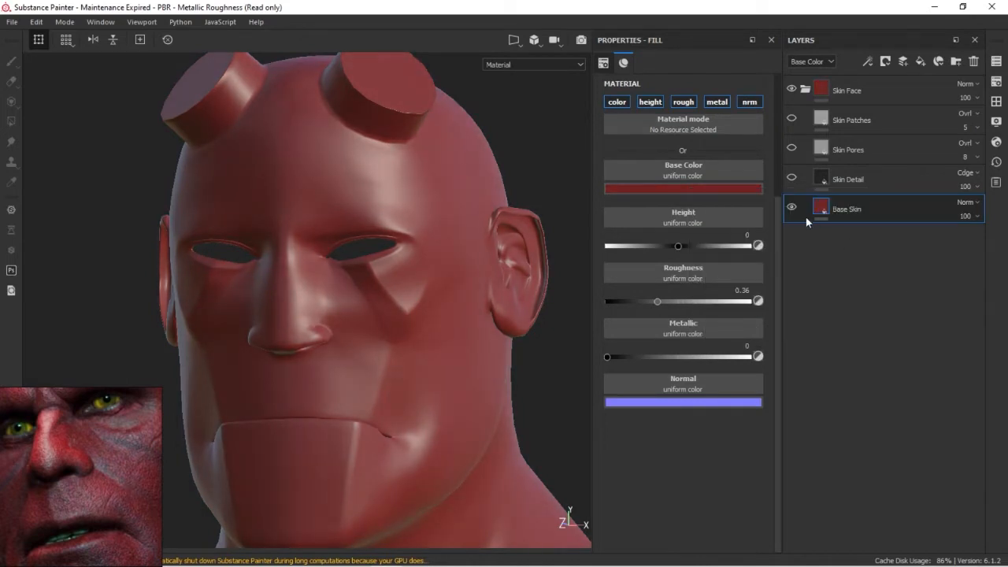
Inspect the Skin Detail and Skin Pores layers in isolation using Base Color display
{"action": "left_click", "coordinate": [792, 178]}
{"action": "left_click", "coordinate": [867, 177]}
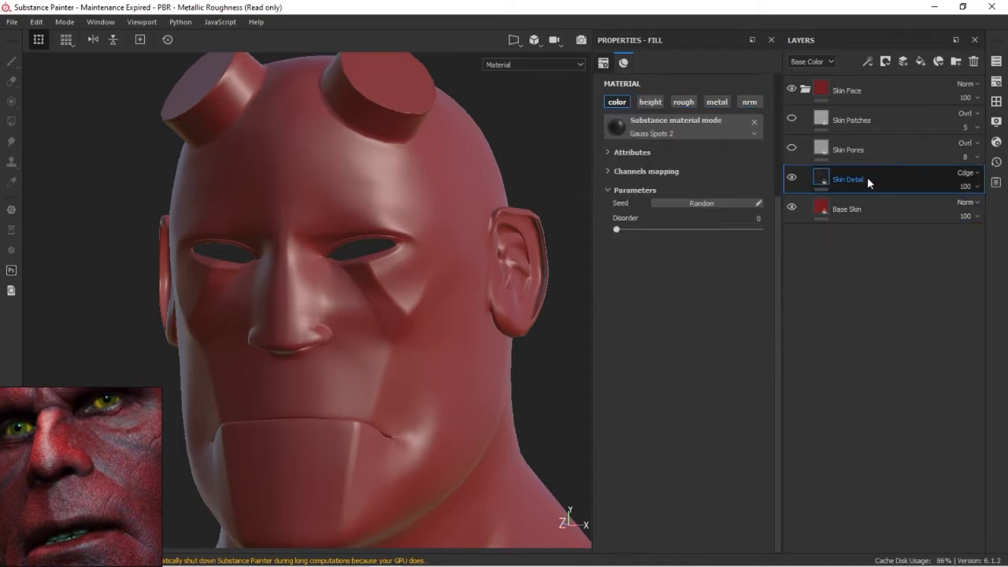
{"action": "left_click", "coordinate": [578, 66]}
{"action": "left_click", "coordinate": [517, 100]}
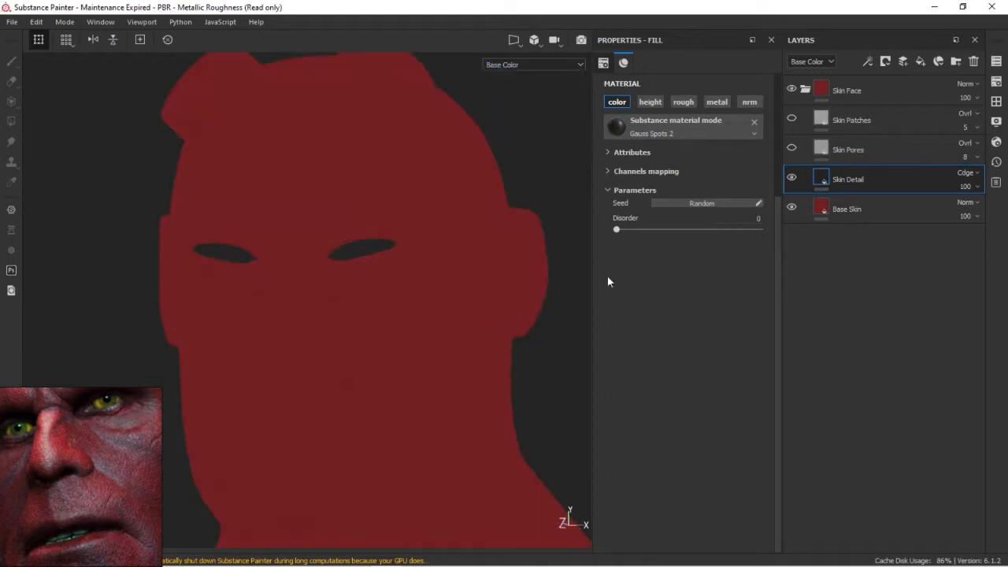
{"action": "left_click", "coordinate": [792, 208]}
{"action": "left_click", "coordinate": [824, 148]}
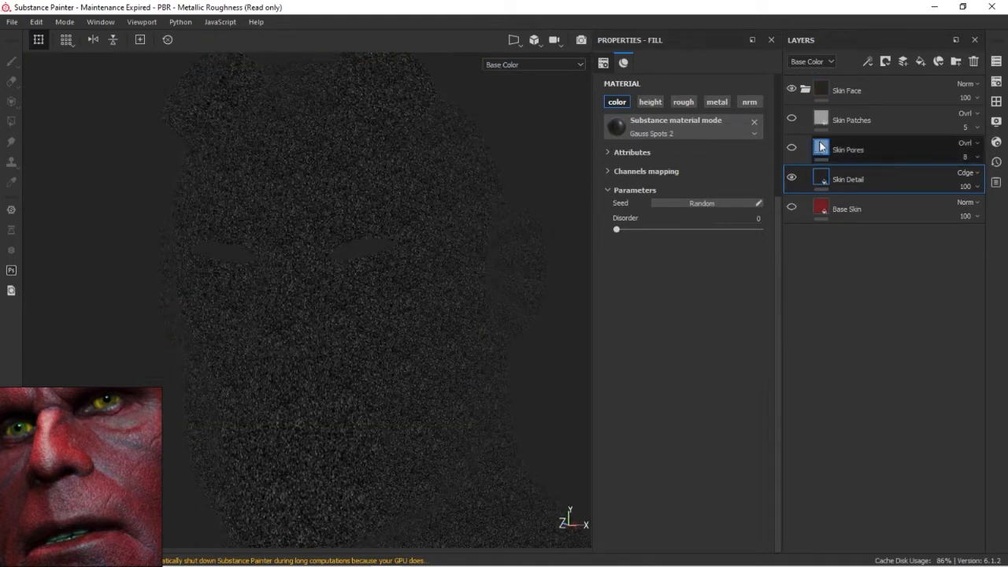
{"action": "left_click", "coordinate": [792, 149]}
{"action": "left_click", "coordinate": [791, 180]}
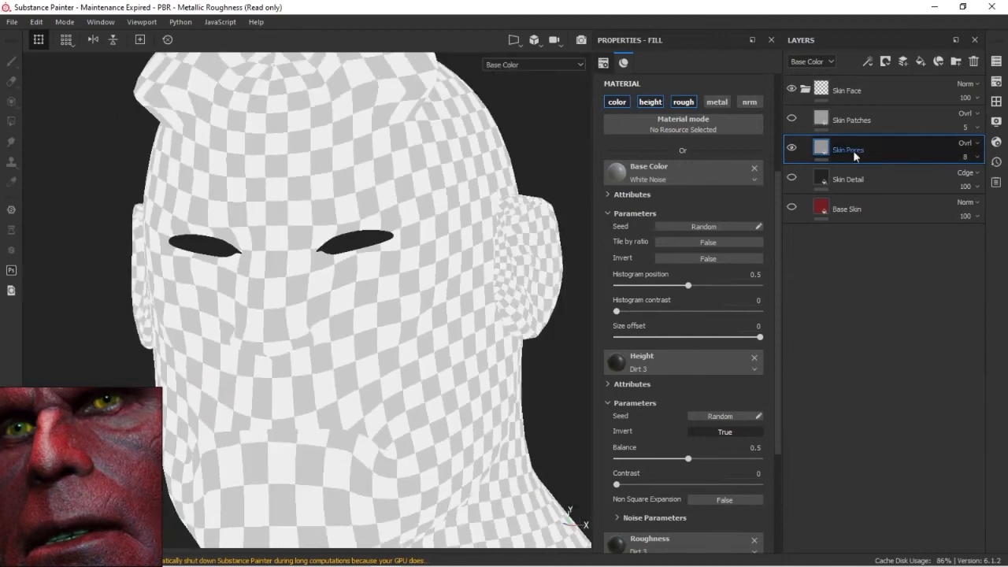
Show all the Skin Face layers again and return the viewport to Material display
{"action": "left_click", "coordinate": [792, 178]}
{"action": "left_click", "coordinate": [792, 208]}
{"action": "left_click", "coordinate": [575, 63]}
{"action": "left_click", "coordinate": [522, 83]}
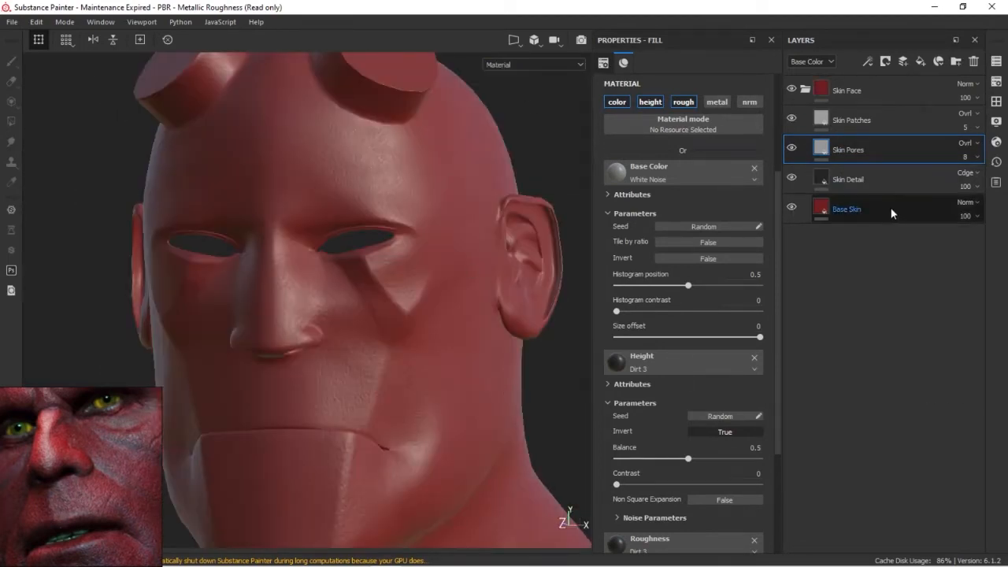
Select the Skin Detail layer and open its blending mode options
{"action": "left_click", "coordinate": [885, 183]}
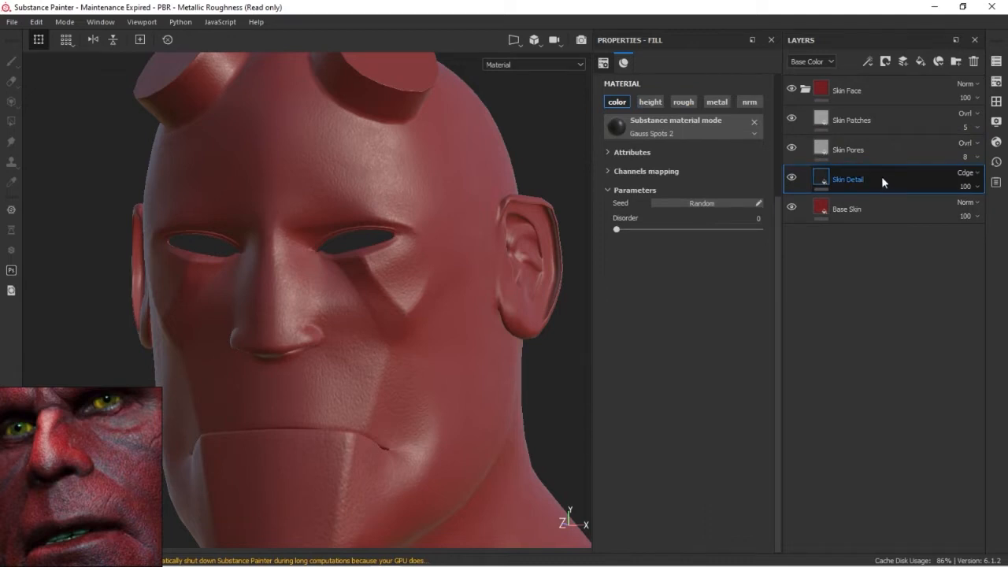
{"action": "left_click", "coordinate": [977, 174]}
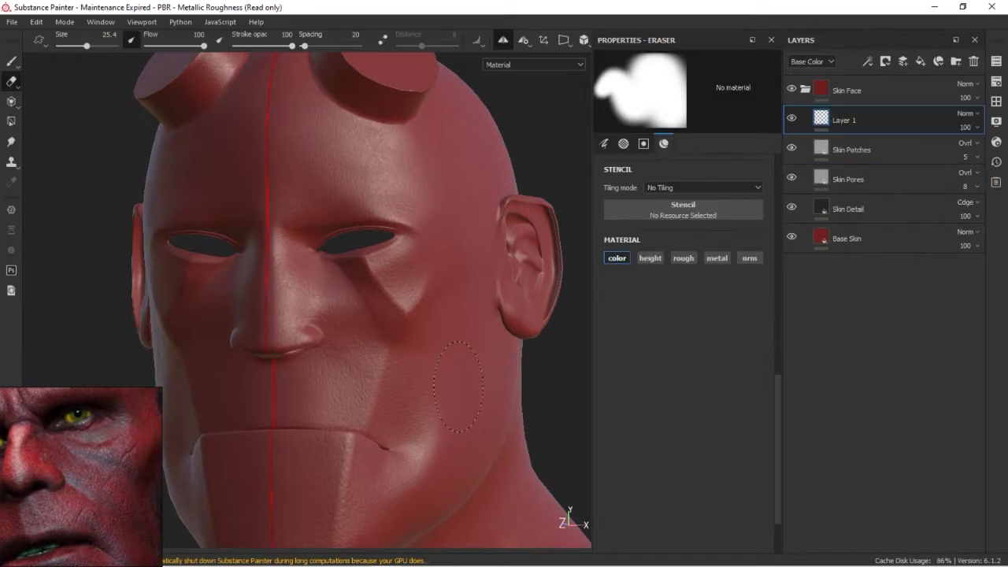
Paint soft, mirrored black shading on Layer 1 along the cheek creases and beside the nose at flow 11
{"action": "key", "text": "1"}
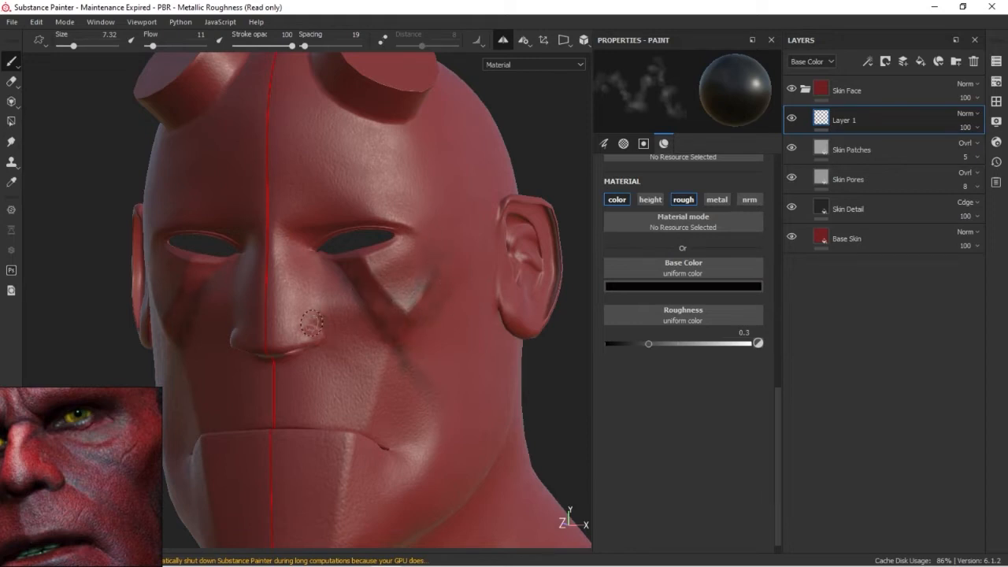
{"action": "left_click_drag", "start_coordinate": [360, 357], "coordinate": [371, 371]}
{"action": "right_click_drag", "start_coordinate": [355, 357], "coordinate": [339, 346], "text": "ctrl"}
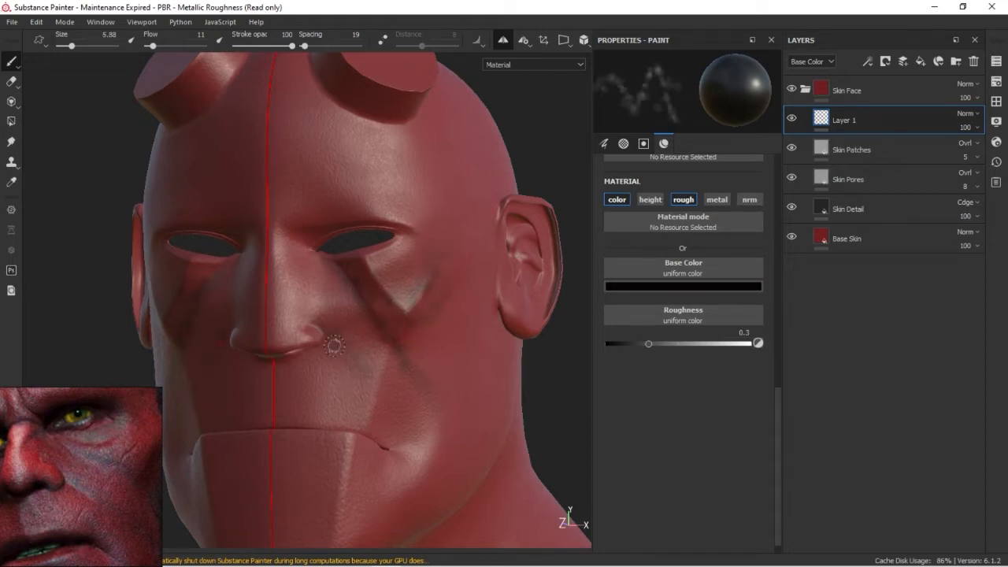
{"action": "left_click_drag", "start_coordinate": [415, 387], "coordinate": [396, 428], "text": "alt"}
{"action": "middle_click_drag", "start_coordinate": [380, 423], "coordinate": [372, 372], "text": "alt"}
{"action": "right_click_drag", "start_coordinate": [372, 347], "coordinate": [456, 347], "text": "ctrl"}
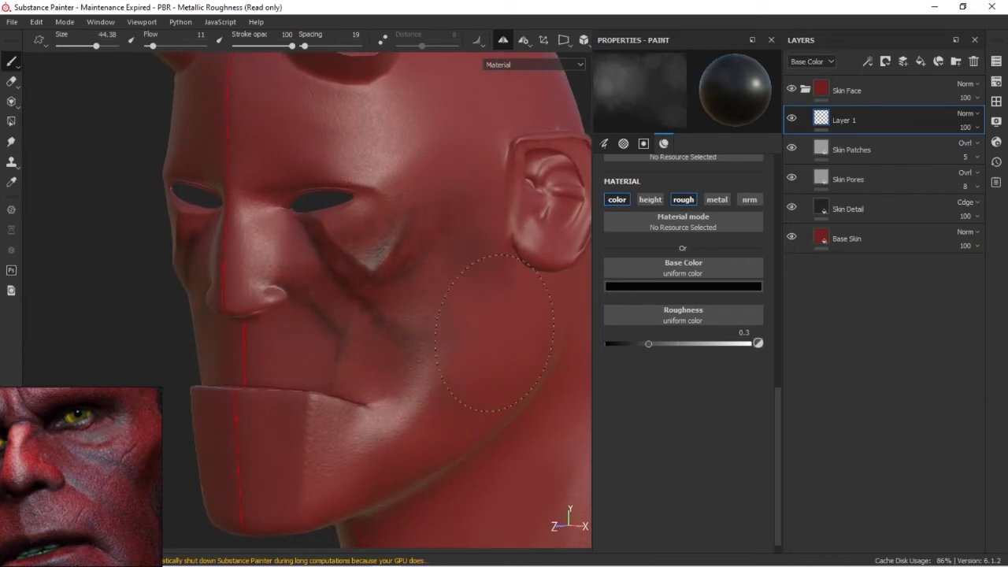
Darken the lower cheek with a large soft brush and shade the chin with a smaller one
{"action": "left_click_drag", "start_coordinate": [355, 409], "coordinate": [277, 425], "text": "alt"}
{"action": "left_click_drag", "start_coordinate": [366, 429], "coordinate": [236, 410], "text": "alt"}
{"action": "middle_click_drag", "start_coordinate": [116, 445], "coordinate": [142, 438]}
{"action": "mouse_move", "coordinate": [385, 435]}
{"action": "right_mouse_down", "text": "alt"}
{"action": "mouse_move", "coordinate": [455, 394]}
{"action": "mouse_move", "coordinate": [374, 433]}
{"action": "right_mouse_up", "text": "alt"}
{"action": "middle_click_drag", "start_coordinate": [374, 433], "coordinate": [506, 367], "text": "alt"}
{"action": "right_click_drag", "start_coordinate": [373, 399], "coordinate": [292, 400], "text": "ctrl"}
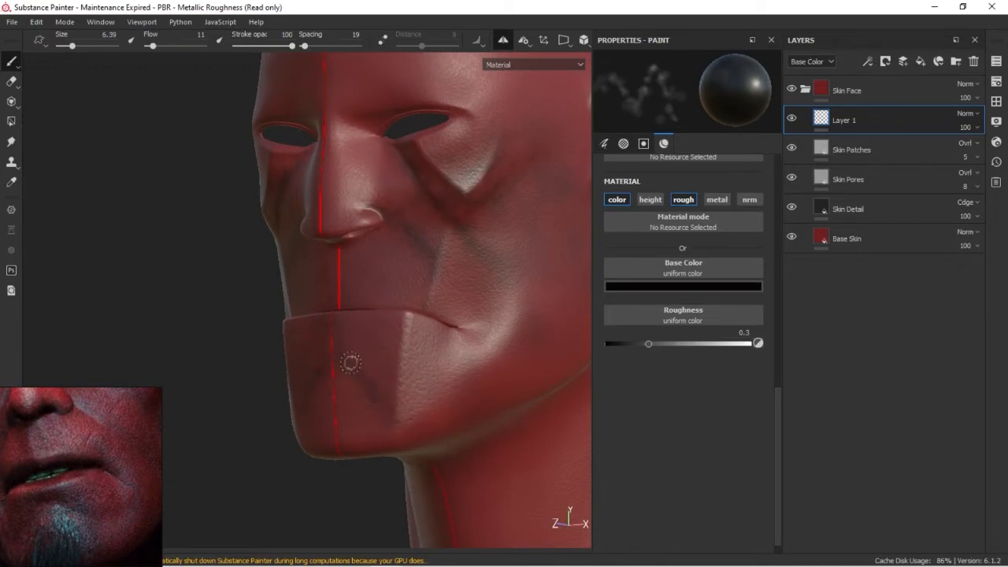
{"action": "mouse_move", "coordinate": [367, 447]}
{"action": "right_mouse_down", "text": "ctrl"}
{"action": "mouse_move", "coordinate": [355, 421]}
{"action": "mouse_move", "coordinate": [371, 432]}
{"action": "right_mouse_up", "text": "ctrl"}
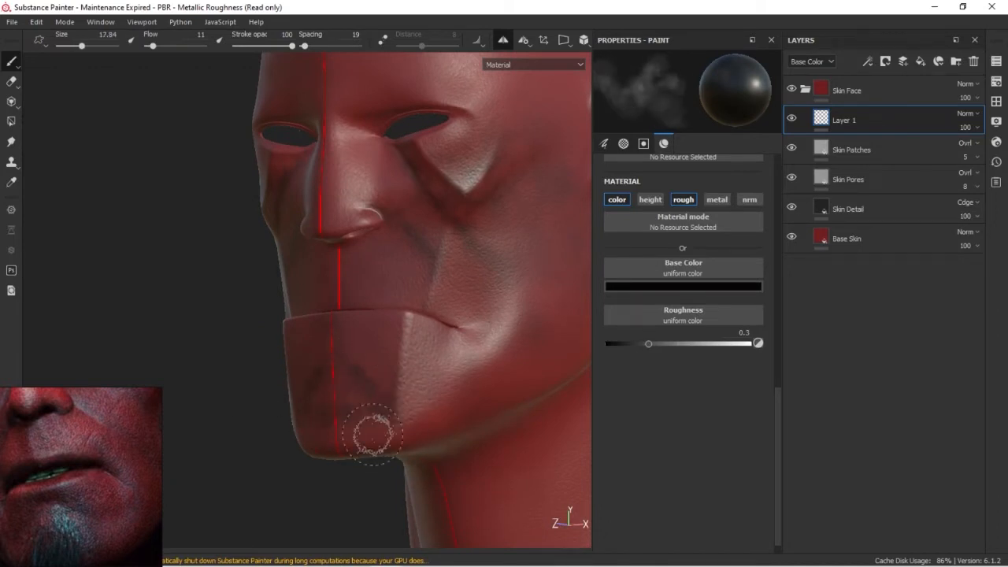
Paint soft black patches along the jawline and below the ear with a brush size of about 20
{"action": "mouse_move", "coordinate": [529, 413]}
{"action": "right_mouse_down", "text": "ctrl"}
{"action": "mouse_move", "coordinate": [464, 421]}
{"action": "mouse_move", "coordinate": [525, 409]}
{"action": "right_mouse_up", "text": "ctrl"}
{"action": "middle_click_drag", "start_coordinate": [523, 411], "coordinate": [299, 393], "text": "alt"}
{"action": "left_click_drag", "start_coordinate": [299, 393], "coordinate": [319, 356], "text": "alt"}
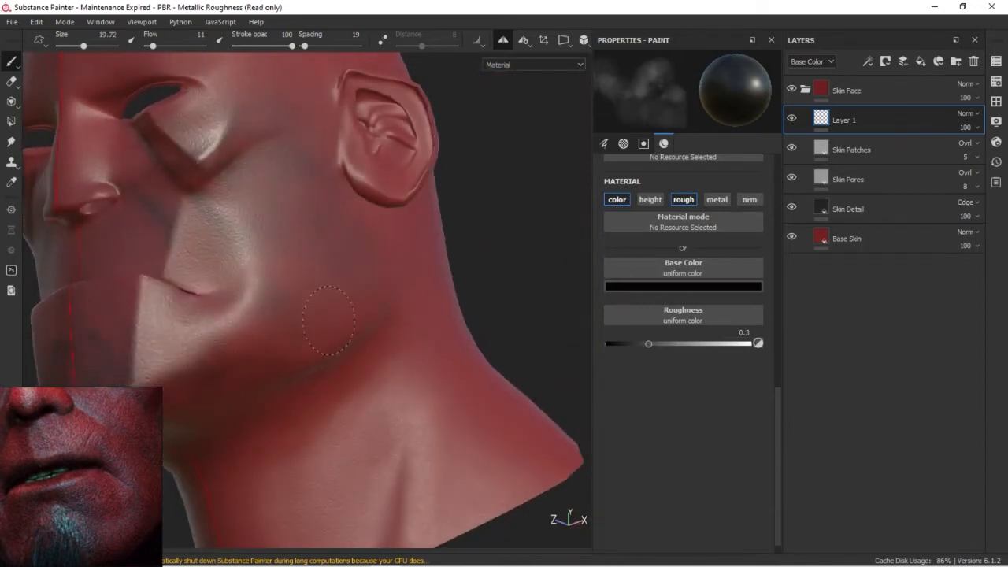
{"action": "left_click_drag", "start_coordinate": [377, 221], "coordinate": [351, 240]}
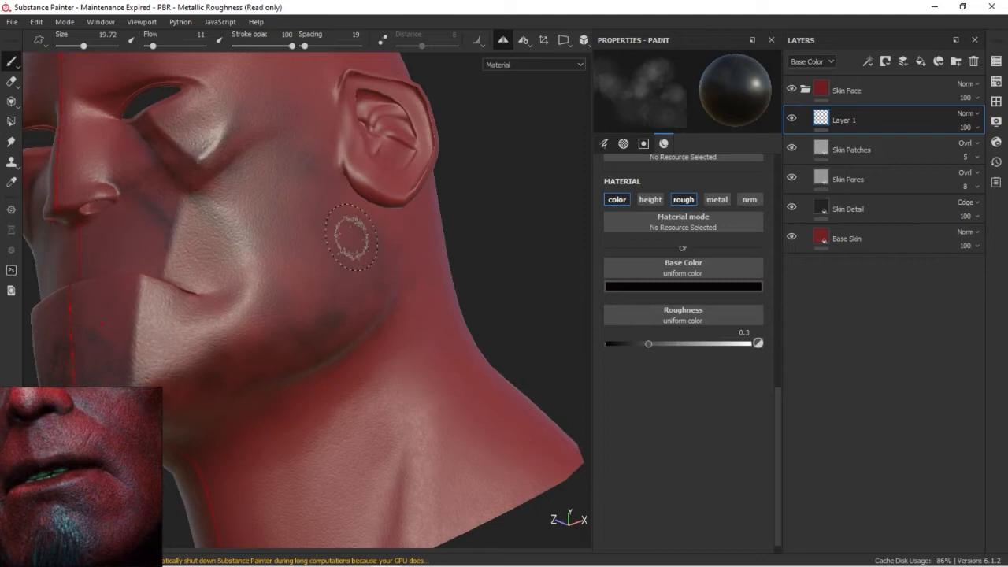
Paint broad dark patches on the side and back of the head and behind the jaw
{"action": "mouse_move", "coordinate": [310, 299]}
{"action": "left_mouse_down"}
{"action": "mouse_move", "coordinate": [345, 189]}
{"action": "mouse_move", "coordinate": [315, 208]}
{"action": "left_mouse_up"}
{"action": "mouse_move", "coordinate": [488, 333]}
{"action": "left_mouse_down", "text": "alt"}
{"action": "mouse_move", "coordinate": [443, 365]}
{"action": "mouse_move", "coordinate": [288, 322]}
{"action": "left_mouse_up", "text": "alt"}
{"action": "left_click_drag", "start_coordinate": [355, 254], "coordinate": [450, 270], "text": "alt"}
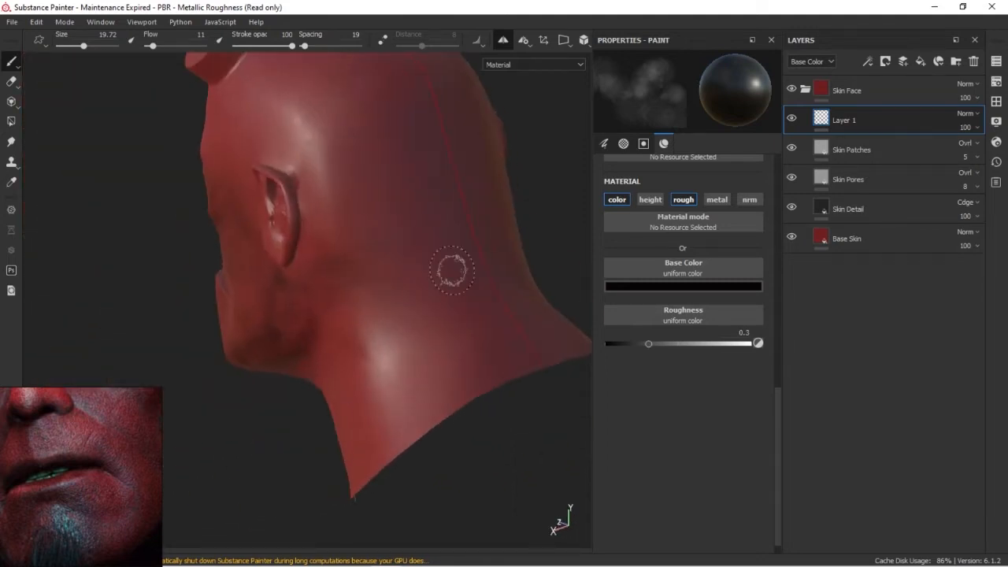
{"action": "left_click_drag", "start_coordinate": [327, 290], "coordinate": [446, 289], "text": "alt"}
{"action": "right_click_drag", "start_coordinate": [446, 288], "coordinate": [435, 311], "text": "alt"}
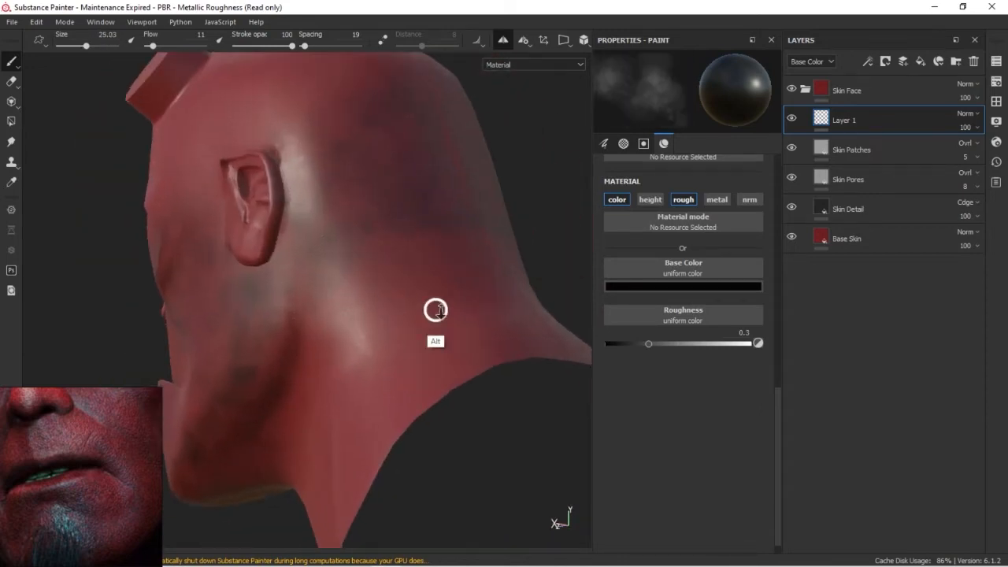
{"action": "left_click_drag", "start_coordinate": [435, 310], "coordinate": [405, 407], "text": "alt"}
Enable the roughness channel for the eraser and erase excess dark shading on Layer 1 with a brush size of 25.4
{"action": "key", "text": "e"}
{"action": "mouse_move", "coordinate": [423, 260]}
{"action": "left_mouse_down", "text": "alt"}
{"action": "mouse_move", "coordinate": [398, 292]}
{"action": "mouse_move", "coordinate": [393, 226]}
{"action": "left_mouse_up", "text": "alt"}
{"action": "mouse_move", "coordinate": [405, 393]}
{"action": "left_mouse_down", "text": "alt"}
{"action": "mouse_move", "coordinate": [408, 314]}
{"action": "mouse_move", "coordinate": [444, 344]}
{"action": "mouse_move", "coordinate": [412, 354]}
{"action": "mouse_move", "coordinate": [459, 322]}
{"action": "mouse_move", "coordinate": [415, 311]}
{"action": "mouse_move", "coordinate": [410, 345]}
{"action": "left_mouse_up", "text": "alt"}
{"action": "left_click", "coordinate": [872, 92]}
{"action": "left_click", "coordinate": [882, 118]}
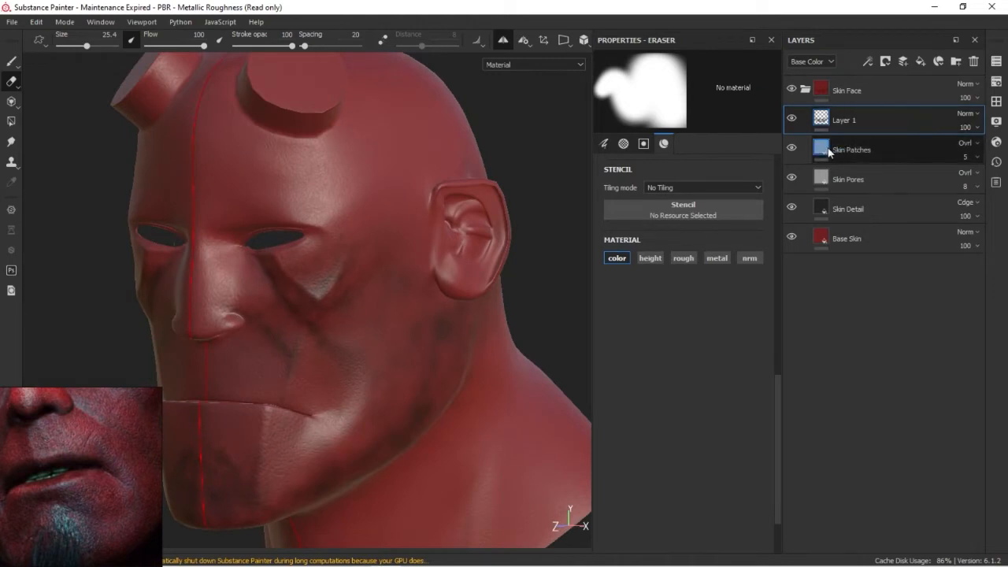
{"action": "left_click", "coordinate": [684, 259]}
{"action": "left_click_drag", "start_coordinate": [417, 307], "coordinate": [274, 459], "text": "alt"}
{"action": "mouse_move", "coordinate": [130, 401]}
{"action": "middle_mouse_down"}
{"action": "mouse_move", "coordinate": [134, 483]}
{"action": "mouse_move", "coordinate": [160, 505]}
{"action": "middle_mouse_up"}
{"action": "middle_click_drag", "start_coordinate": [357, 248], "coordinate": [382, 358], "text": "alt"}
Paint dark wrinkle lines across the forehead and shading around the brows with a brush size of 8.41
{"action": "key", "text": "1"}
{"action": "right_click_drag", "start_coordinate": [352, 223], "coordinate": [307, 214], "text": "ctrl"}
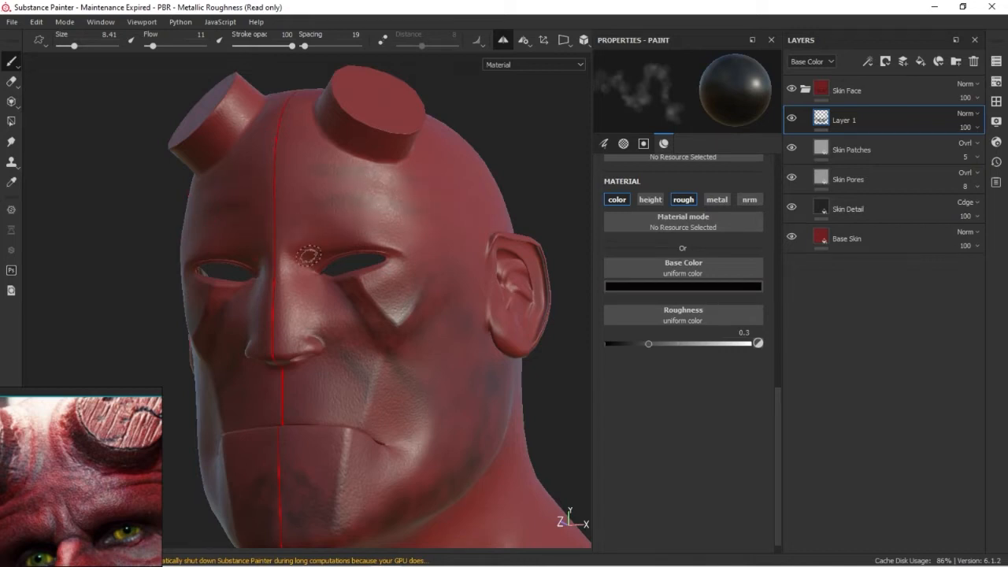
{"action": "left_click_drag", "start_coordinate": [391, 307], "coordinate": [333, 275], "text": "alt"}
{"action": "right_click_drag", "start_coordinate": [337, 305], "coordinate": [591, 270], "text": "alt"}
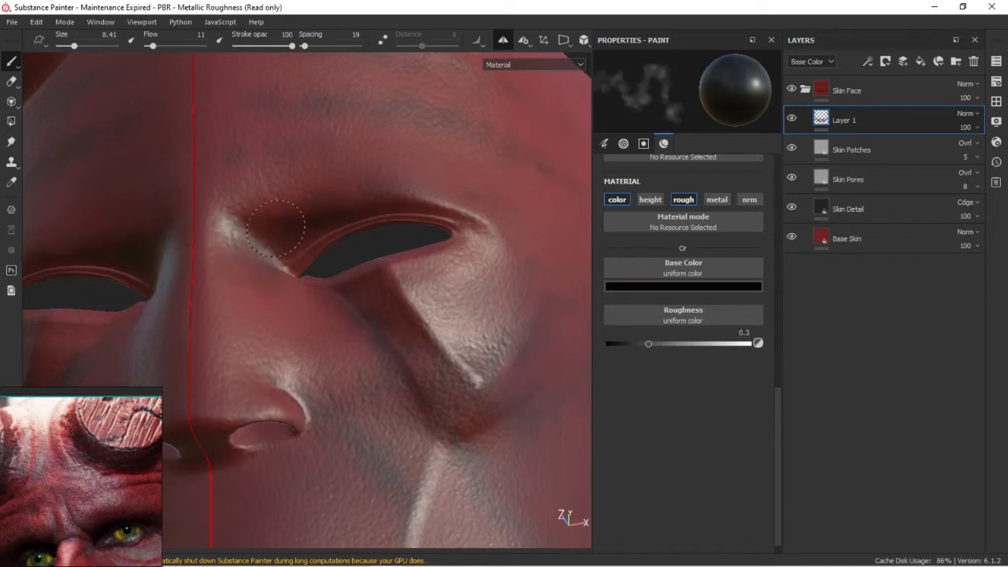
Paint soft black shading on the side of the nose and around the creases below the eye
{"action": "left_click_drag", "start_coordinate": [349, 421], "coordinate": [299, 370], "text": "alt"}
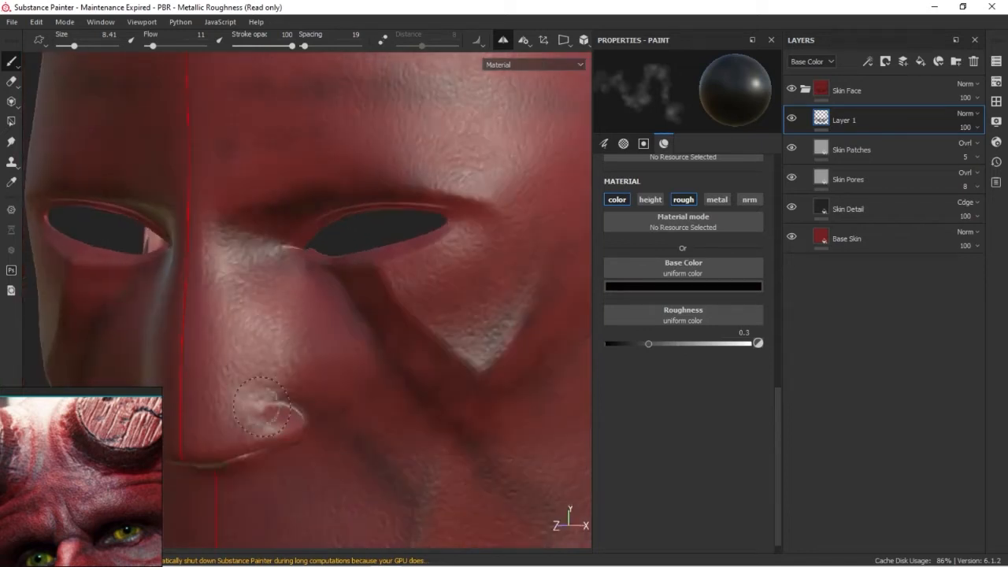
{"action": "left_click_drag", "start_coordinate": [278, 420], "coordinate": [380, 372], "text": "alt"}
{"action": "right_click_drag", "start_coordinate": [380, 372], "coordinate": [392, 324], "text": "alt"}
{"action": "middle_click_drag", "start_coordinate": [392, 324], "coordinate": [346, 371], "text": "alt"}
Shade the inside of the nostrils with a brush size of 4.42
{"action": "mouse_move", "coordinate": [322, 340]}
{"action": "left_mouse_down", "text": "alt"}
{"action": "mouse_move", "coordinate": [286, 322]}
{"action": "mouse_move", "coordinate": [279, 337]}
{"action": "mouse_move", "coordinate": [212, 328]}
{"action": "mouse_move", "coordinate": [235, 369]}
{"action": "left_mouse_up", "text": "alt"}
{"action": "right_click_drag", "start_coordinate": [247, 369], "coordinate": [244, 368], "text": "ctrl"}
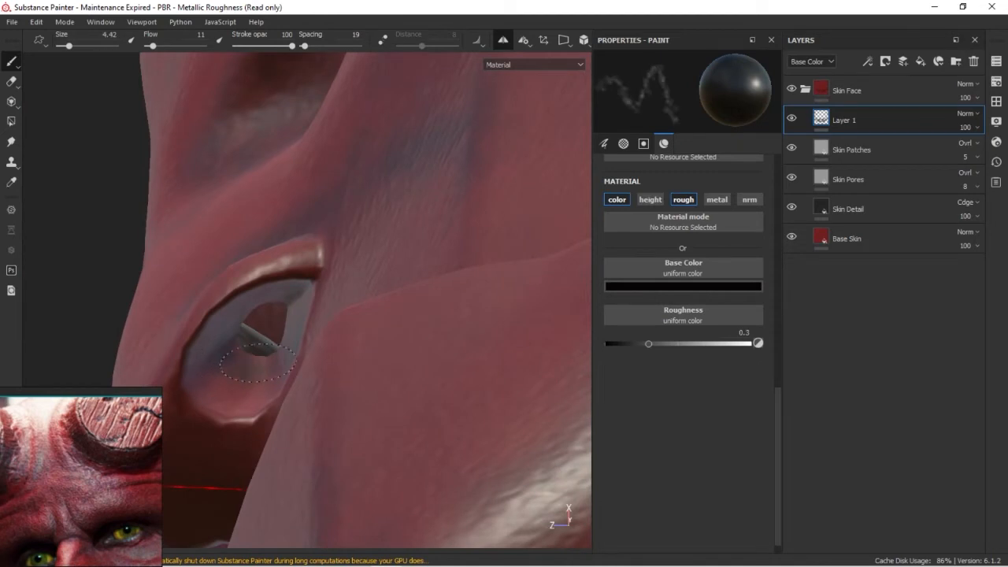
{"action": "mouse_move", "coordinate": [227, 366]}
{"action": "left_mouse_down", "text": "alt"}
{"action": "mouse_move", "coordinate": [243, 383]}
{"action": "mouse_move", "coordinate": [300, 392]}
{"action": "mouse_move", "coordinate": [378, 349]}
{"action": "left_mouse_up", "text": "alt"}
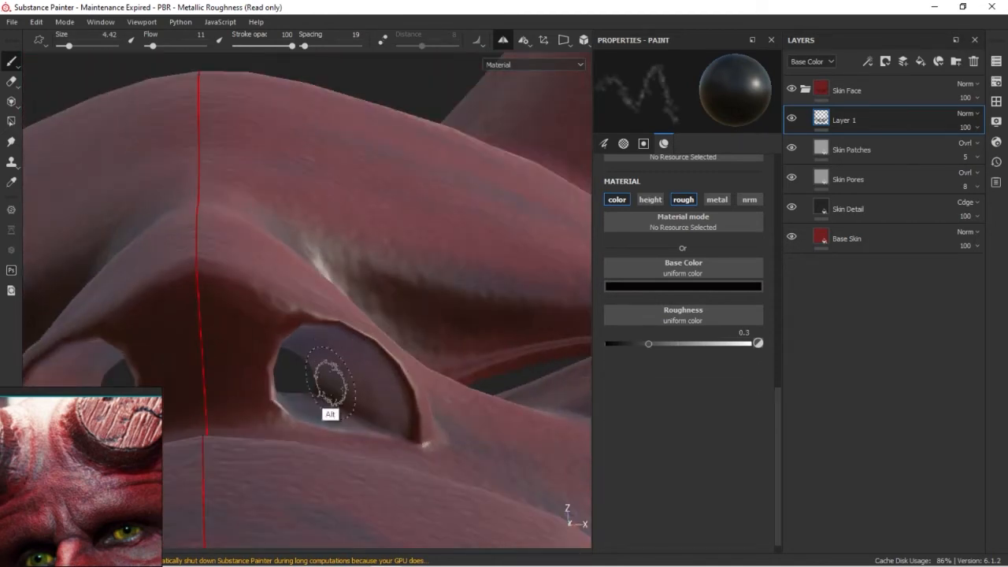
{"action": "scroll", "coordinate": [327, 366], "scroll_direction": "up", "scroll_amount": 3}
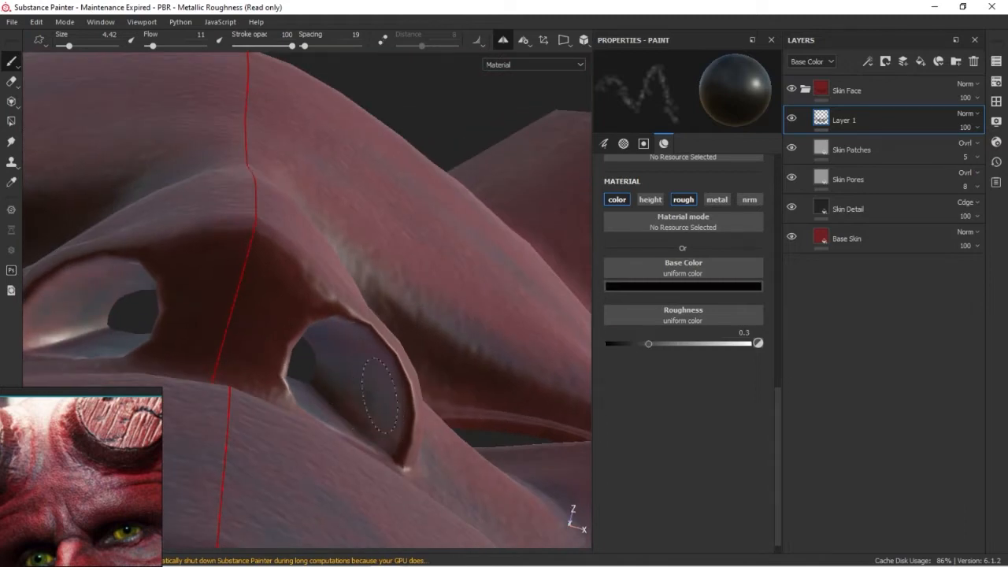
{"action": "mouse_move", "coordinate": [334, 402]}
{"action": "left_mouse_down", "text": "alt"}
{"action": "mouse_move", "coordinate": [361, 451]}
{"action": "mouse_move", "coordinate": [323, 352]}
{"action": "mouse_move", "coordinate": [301, 373]}
{"action": "mouse_move", "coordinate": [260, 349]}
{"action": "mouse_move", "coordinate": [389, 351]}
{"action": "mouse_move", "coordinate": [369, 343]}
{"action": "mouse_move", "coordinate": [367, 367]}
{"action": "mouse_move", "coordinate": [312, 400]}
{"action": "mouse_move", "coordinate": [244, 385]}
{"action": "left_mouse_up", "text": "alt"}
Paint dark shading into the inner folds of the ear with the 4.42 brush
{"action": "right_click_drag", "start_coordinate": [244, 385], "coordinate": [223, 423], "text": "alt"}
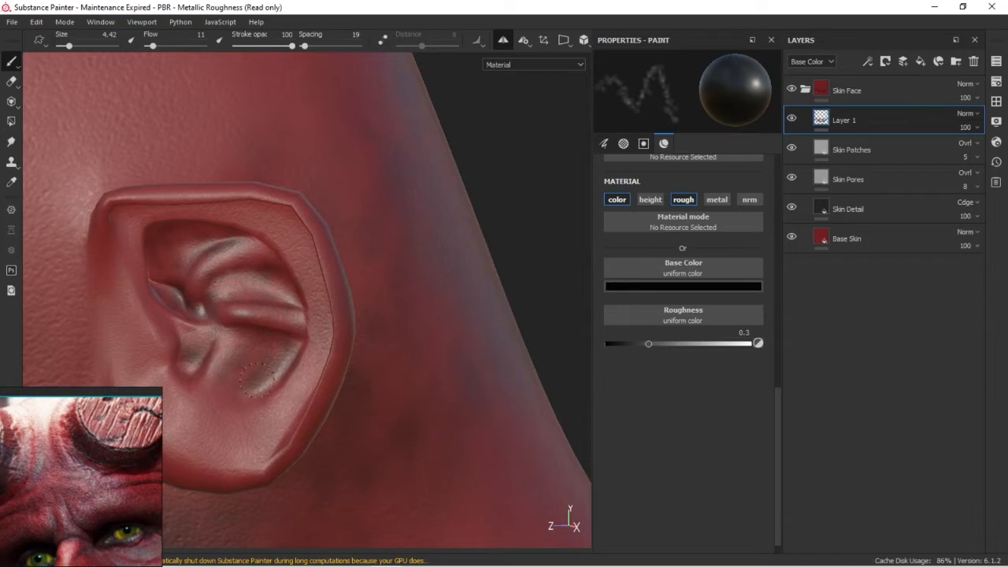
{"action": "mouse_move", "coordinate": [317, 334]}
{"action": "left_mouse_down", "text": "alt"}
{"action": "mouse_move", "coordinate": [298, 226]}
{"action": "mouse_move", "coordinate": [111, 226]}
{"action": "left_mouse_up", "text": "alt"}
{"action": "left_click_drag", "start_coordinate": [224, 268], "coordinate": [496, 324], "text": "alt"}
{"action": "right_click_drag", "start_coordinate": [496, 323], "coordinate": [291, 290], "text": "alt"}
{"action": "left_click_drag", "start_coordinate": [291, 290], "coordinate": [307, 287], "text": "alt"}
{"action": "right_click_drag", "start_coordinate": [307, 287], "coordinate": [326, 347], "text": "alt"}
{"action": "mouse_move", "coordinate": [327, 347]}
{"action": "middle_mouse_down", "text": "alt"}
{"action": "mouse_move", "coordinate": [417, 341]}
{"action": "mouse_move", "coordinate": [443, 359]}
{"action": "middle_mouse_up", "text": "alt"}
Smudge the paint inside the ear and darken its hollows with a larger soft black brush
{"action": "key", "text": "5"}
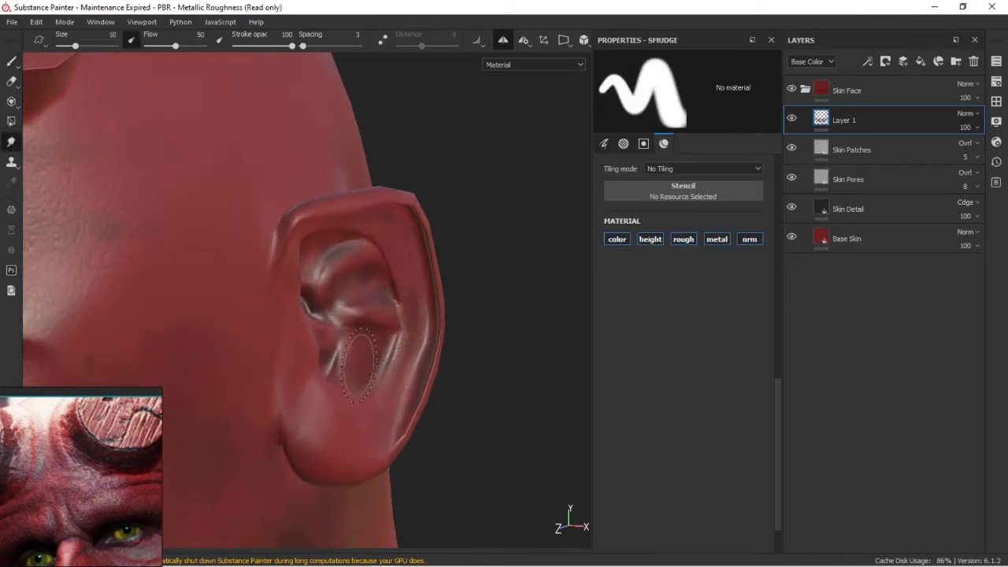
{"action": "right_click_drag", "start_coordinate": [361, 283], "coordinate": [401, 283], "text": "ctrl"}
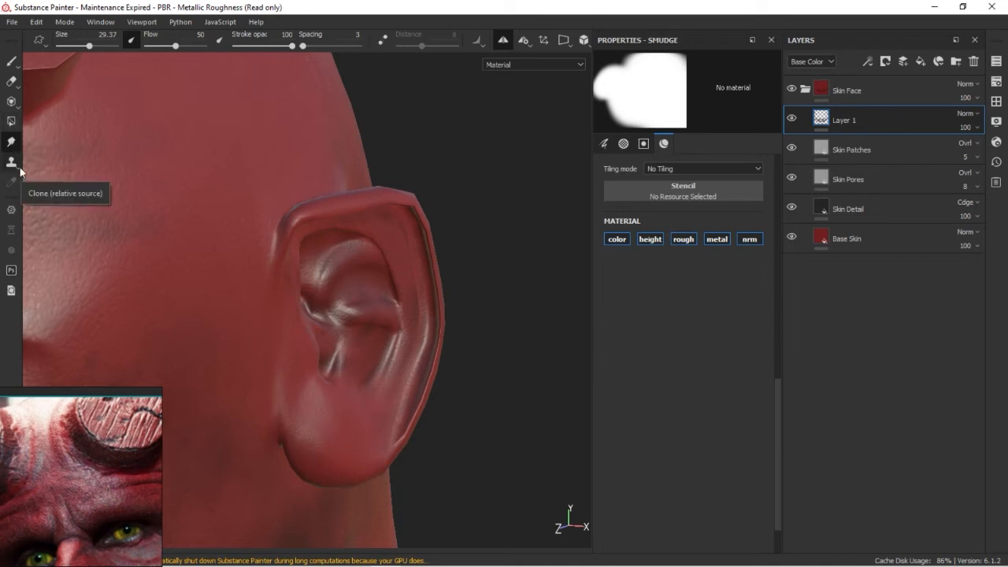
{"action": "left_click", "coordinate": [12, 66]}
{"action": "left_click_drag", "start_coordinate": [377, 304], "coordinate": [331, 367], "text": "alt"}
{"action": "right_click_drag", "start_coordinate": [354, 341], "coordinate": [389, 339], "text": "ctrl"}
{"action": "mouse_move", "coordinate": [333, 305]}
{"action": "left_mouse_down", "text": "alt"}
{"action": "mouse_move", "coordinate": [357, 317]}
{"action": "mouse_move", "coordinate": [365, 354]}
{"action": "left_mouse_up", "text": "alt"}
{"action": "left_click_drag", "start_coordinate": [402, 394], "coordinate": [363, 368], "text": "alt"}
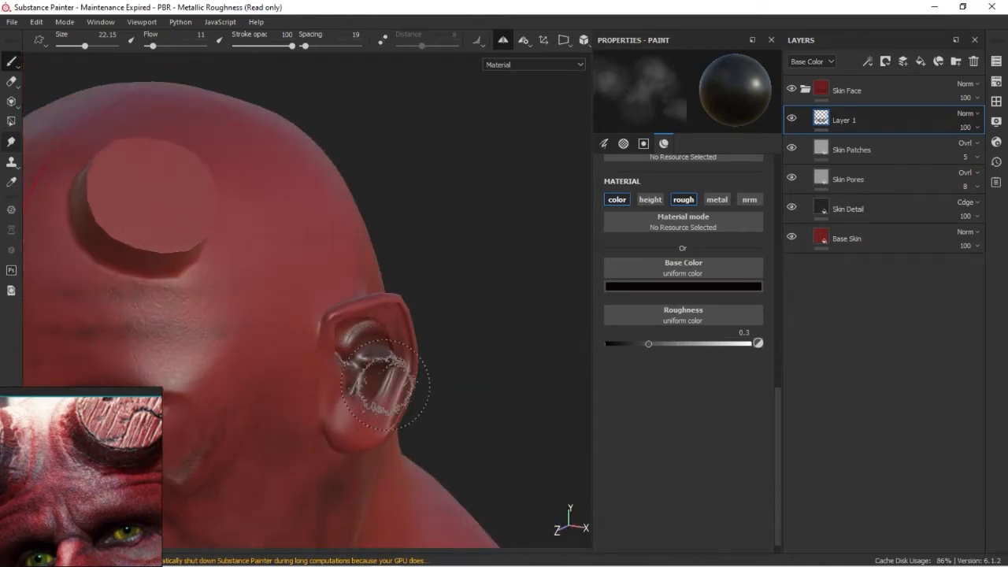
Set the eraser to the Dots brush after trying the Artistic Hair and Dirt 3 brushes
{"action": "key", "text": "e"}
{"action": "left_click_drag", "start_coordinate": [348, 364], "coordinate": [338, 340], "text": "alt"}
{"action": "left_click", "coordinate": [994, 103]}
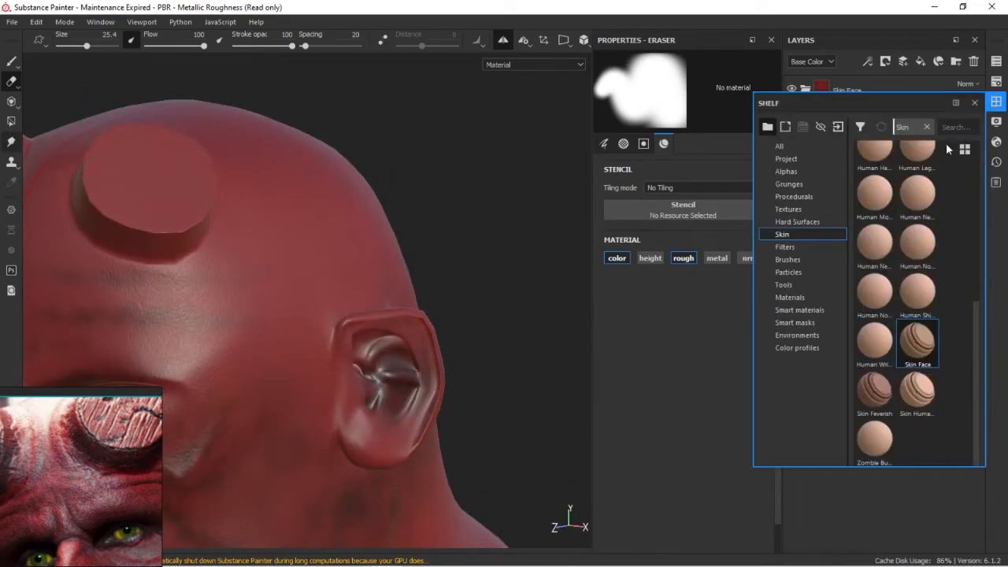
{"action": "left_click", "coordinate": [787, 172]}
{"action": "left_click", "coordinate": [788, 259]}
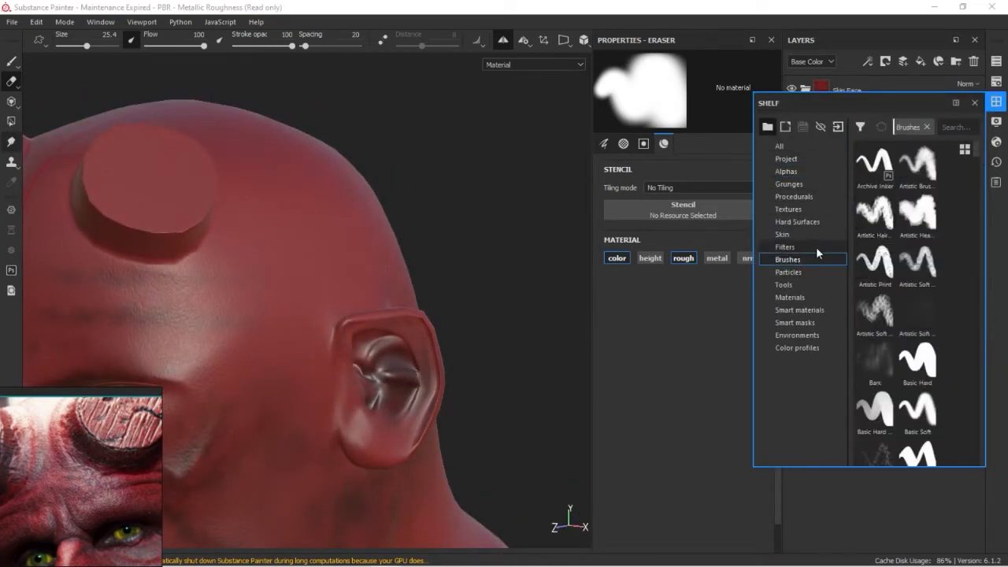
{"action": "left_click", "coordinate": [874, 211]}
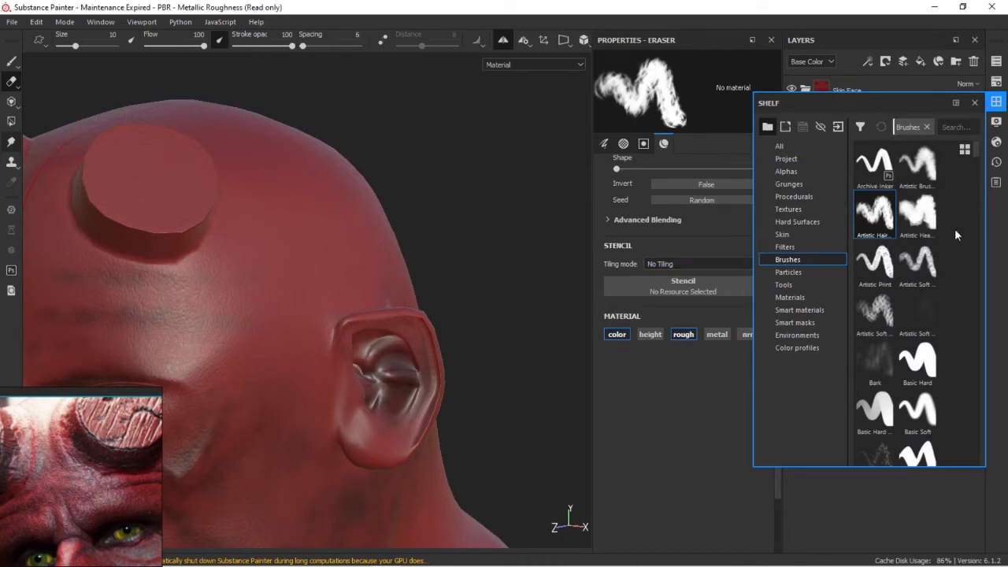
{"action": "scroll", "coordinate": [975, 168], "scroll_direction": "down", "scroll_amount": 10}
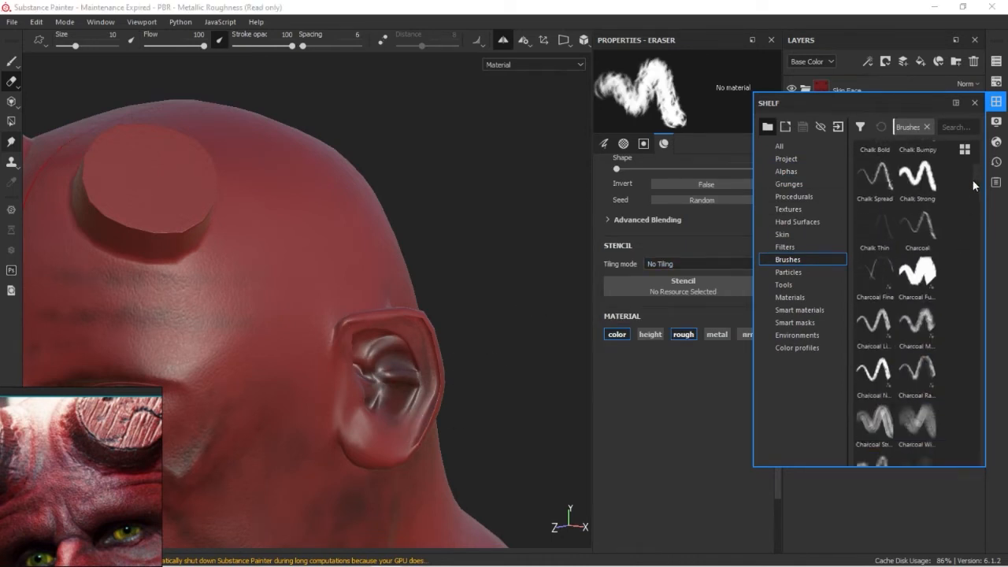
{"action": "left_click_drag", "start_coordinate": [969, 195], "coordinate": [969, 200]}
{"action": "left_click", "coordinate": [883, 286]}
{"action": "left_click_drag", "start_coordinate": [433, 421], "coordinate": [400, 419], "text": "alt"}
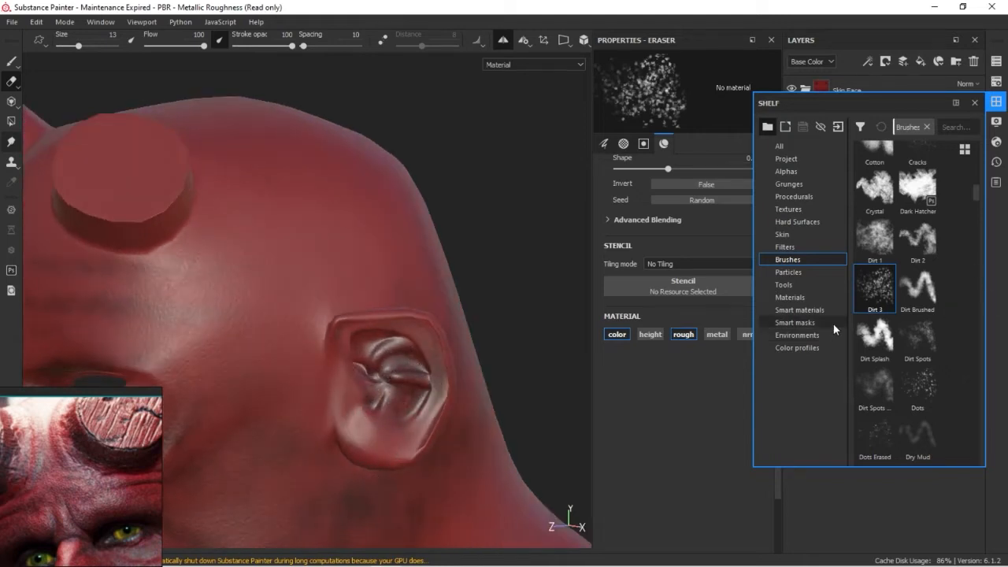
{"action": "left_click", "coordinate": [917, 386]}
Break up the dark shading on the forehead and cheek with the Dots eraser at size 21.56 and flow 91
{"action": "mouse_move", "coordinate": [391, 386]}
{"action": "left_mouse_down", "text": "alt"}
{"action": "mouse_move", "coordinate": [479, 365]}
{"action": "mouse_move", "coordinate": [319, 279]}
{"action": "left_mouse_up", "text": "alt"}
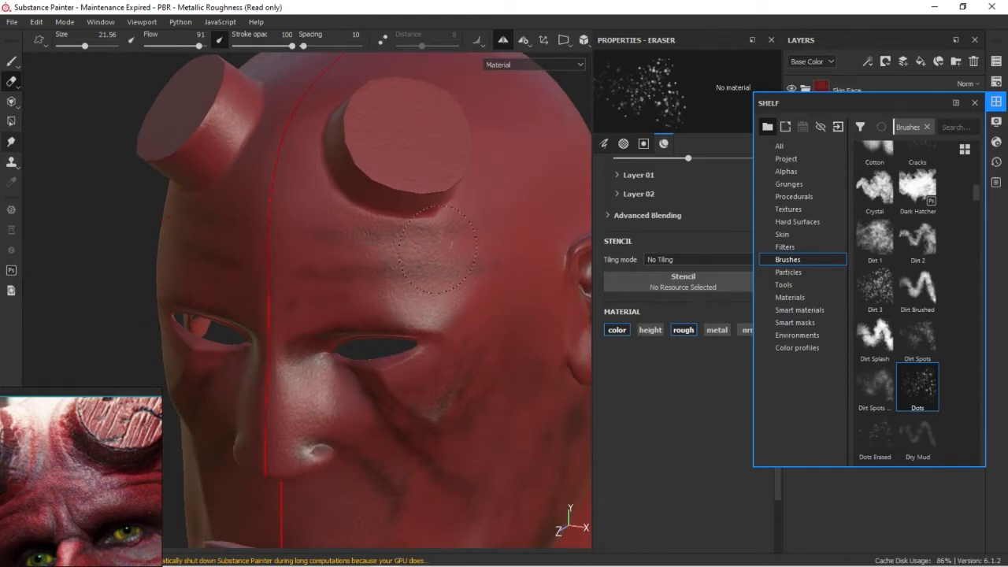
{"action": "left_click_drag", "start_coordinate": [438, 249], "coordinate": [288, 287], "text": "alt"}
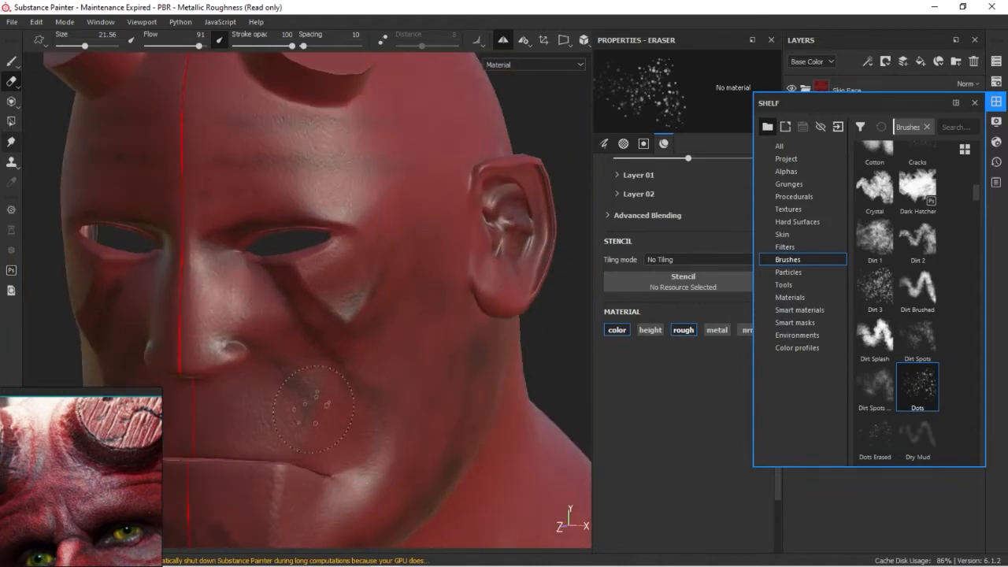
{"action": "right_click_drag", "start_coordinate": [388, 414], "coordinate": [254, 343], "text": "alt"}
Enlarge the Dots eraser to 35.09 and speckle the dark shading around the mouth, chin and jaw
{"action": "right_click_drag", "start_coordinate": [350, 435], "coordinate": [380, 434], "text": "ctrl"}
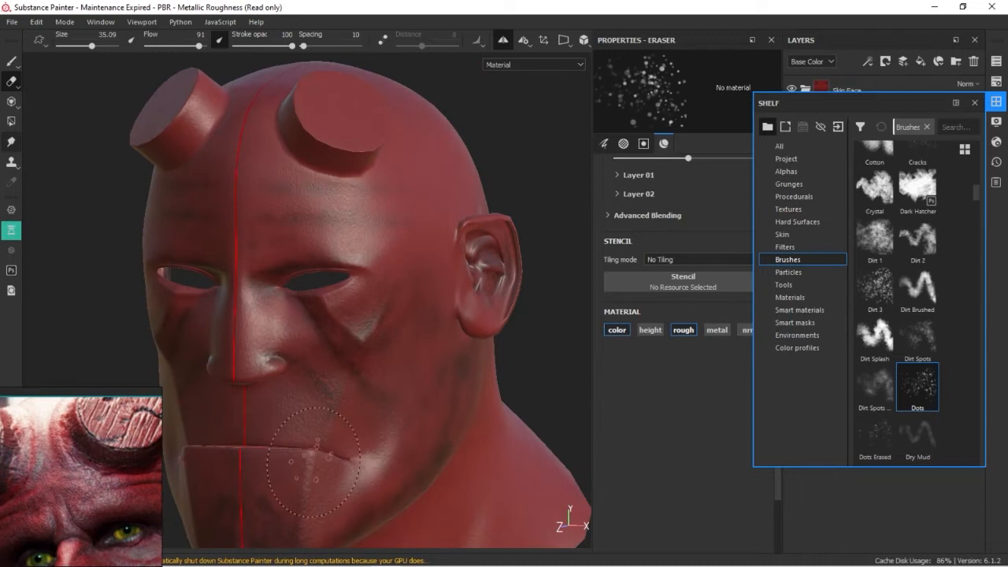
{"action": "middle_click_drag", "start_coordinate": [296, 515], "coordinate": [383, 368], "text": "alt"}
{"action": "mouse_move", "coordinate": [476, 370]}
{"action": "left_mouse_down", "text": "alt"}
{"action": "mouse_move", "coordinate": [478, 356]}
{"action": "mouse_move", "coordinate": [355, 364]}
{"action": "mouse_move", "coordinate": [420, 263]}
{"action": "left_mouse_up", "text": "alt"}
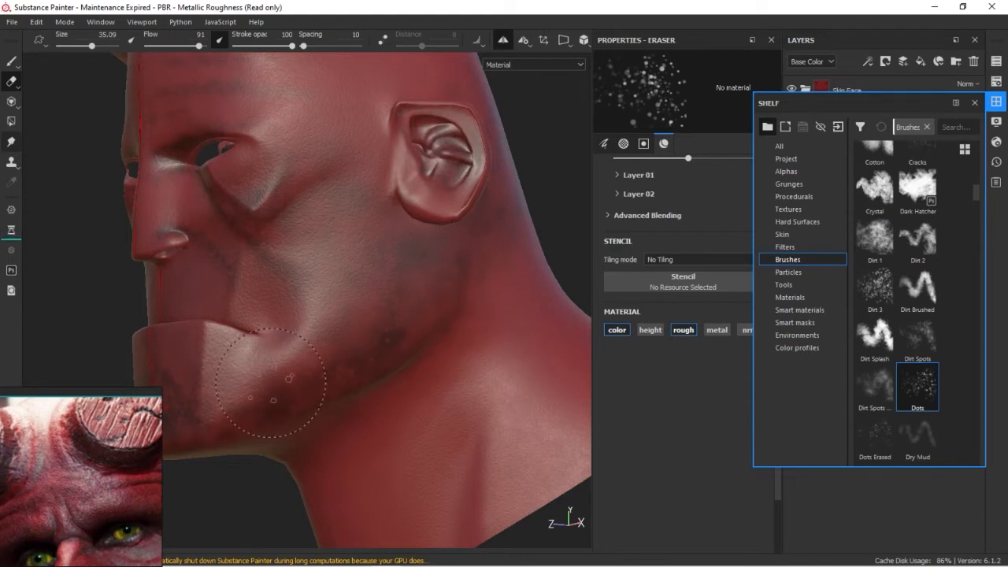
{"action": "mouse_move", "coordinate": [270, 382]}
{"action": "left_mouse_down", "text": "alt"}
{"action": "mouse_move", "coordinate": [407, 323]}
{"action": "mouse_move", "coordinate": [310, 264]}
{"action": "mouse_move", "coordinate": [345, 336]}
{"action": "mouse_move", "coordinate": [313, 296]}
{"action": "left_mouse_up", "text": "alt"}
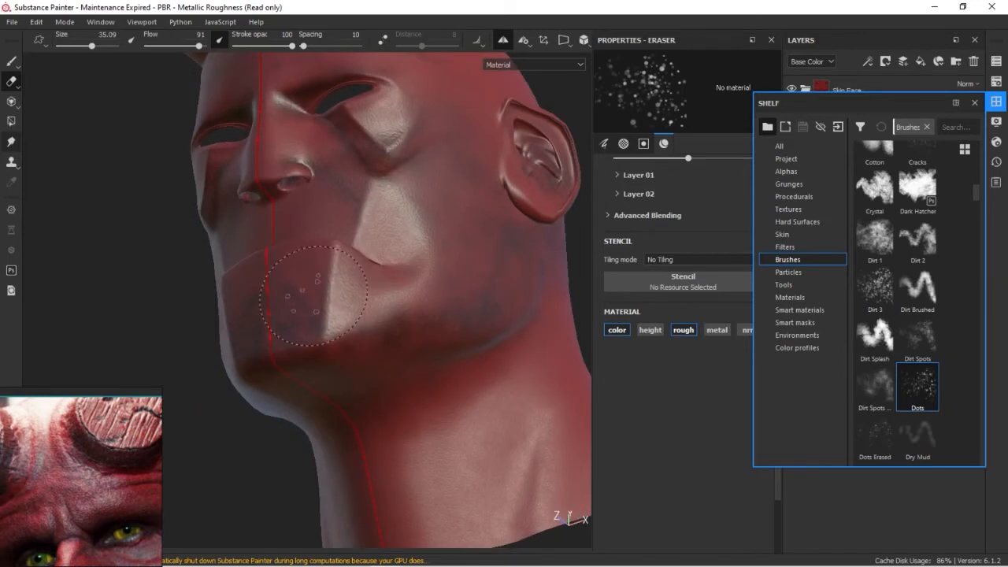
Break up the remaining dark shading on the jaw, cheek, forehead and side of the head with the Dots eraser
{"action": "left_click_drag", "start_coordinate": [489, 312], "coordinate": [408, 318], "text": "alt"}
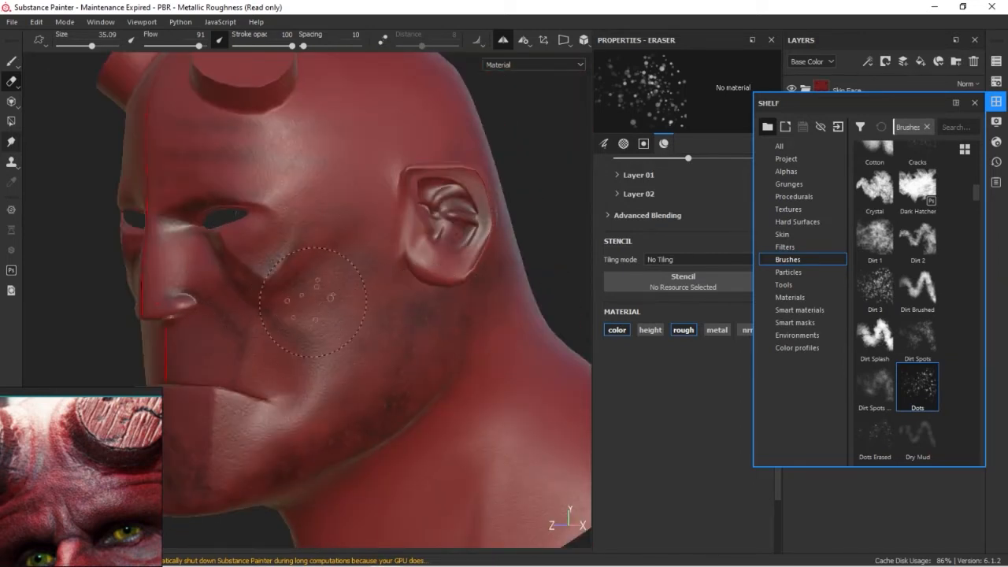
{"action": "left_click_drag", "start_coordinate": [380, 308], "coordinate": [343, 279], "text": "alt"}
{"action": "middle_click_drag", "start_coordinate": [342, 279], "coordinate": [331, 374], "text": "alt"}
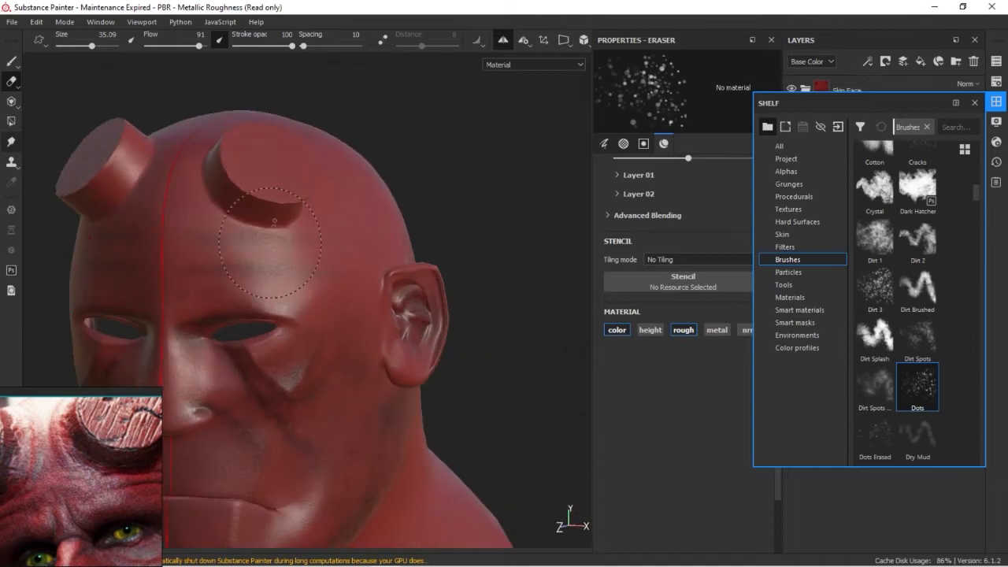
{"action": "left_click_drag", "start_coordinate": [195, 255], "coordinate": [399, 366], "text": "alt"}
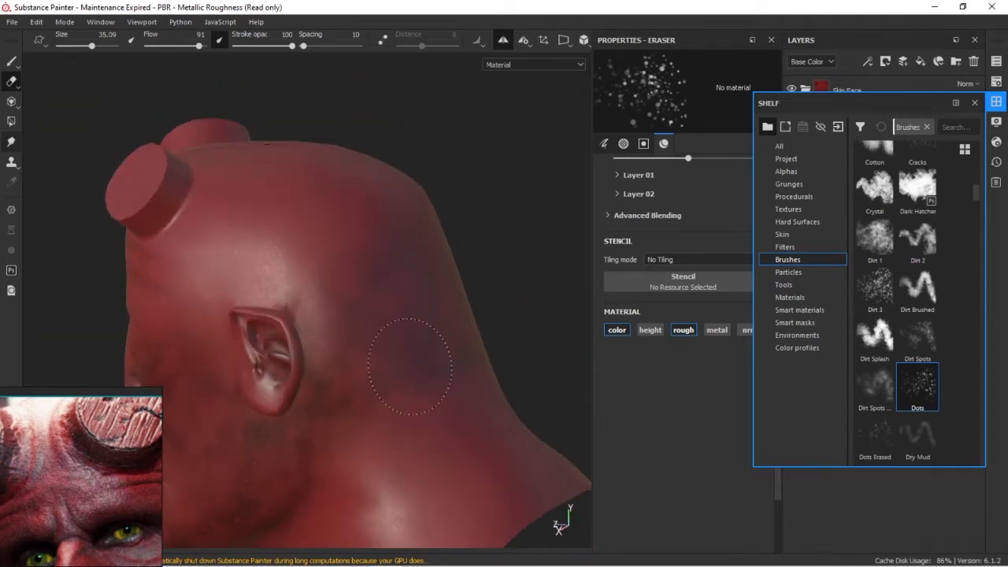
Break up the dark shading on the back of the head with the Dots eraser at size 35.09
{"action": "left_click_drag", "start_coordinate": [359, 322], "coordinate": [421, 342], "text": "alt"}
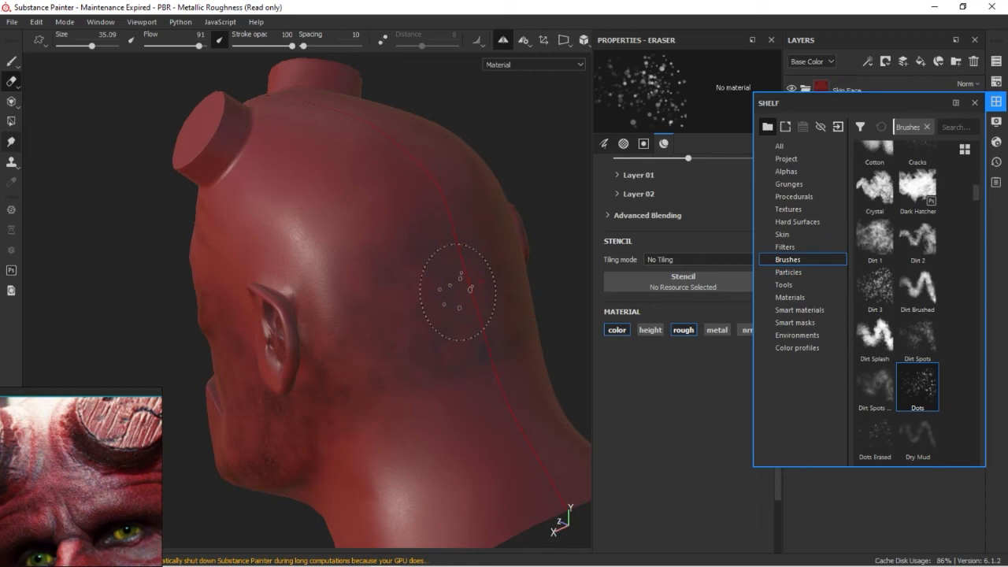
{"action": "mouse_move", "coordinate": [331, 364]}
{"action": "left_mouse_down", "text": "alt"}
{"action": "mouse_move", "coordinate": [391, 412]}
{"action": "mouse_move", "coordinate": [455, 278]}
{"action": "left_mouse_up", "text": "alt"}
{"action": "mouse_move", "coordinate": [352, 363]}
{"action": "left_mouse_down", "text": "alt"}
{"action": "mouse_move", "coordinate": [513, 271]}
{"action": "mouse_move", "coordinate": [317, 407]}
{"action": "mouse_move", "coordinate": [432, 370]}
{"action": "mouse_move", "coordinate": [223, 455]}
{"action": "mouse_move", "coordinate": [302, 370]}
{"action": "mouse_move", "coordinate": [318, 438]}
{"action": "mouse_move", "coordinate": [313, 430]}
{"action": "left_mouse_up", "text": "alt"}
Paint soft black shading over the neck with the paint brush at flow 11
{"action": "key", "text": "1"}
{"action": "mouse_move", "coordinate": [364, 381]}
{"action": "middle_mouse_down", "text": "alt"}
{"action": "mouse_move", "coordinate": [402, 297]}
{"action": "mouse_move", "coordinate": [364, 203]}
{"action": "middle_mouse_up", "text": "alt"}
{"action": "left_click_drag", "start_coordinate": [399, 382], "coordinate": [331, 403], "text": "alt"}
{"action": "left_click_drag", "start_coordinate": [428, 316], "coordinate": [336, 324], "text": "alt"}
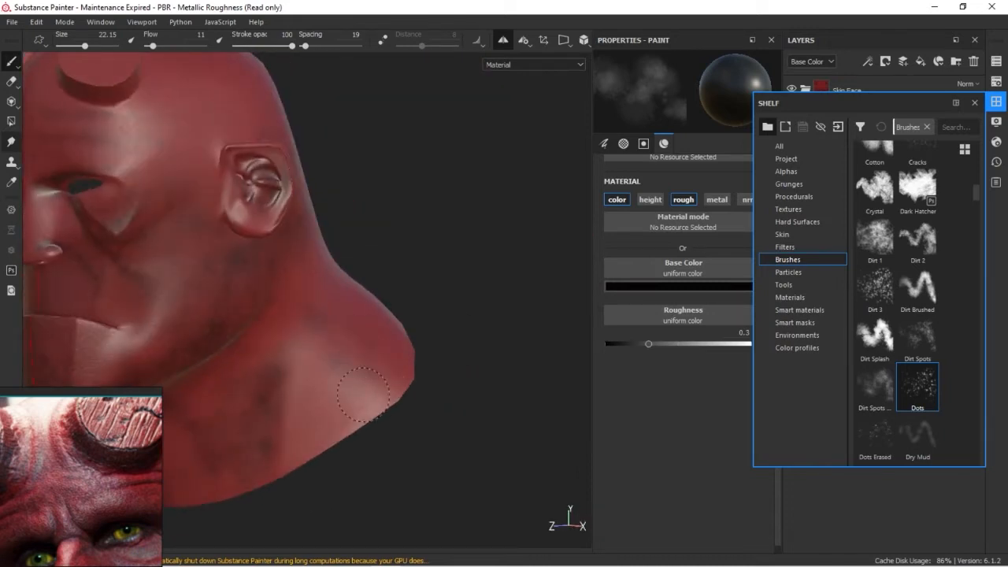
{"action": "left_click_drag", "start_coordinate": [378, 353], "coordinate": [348, 295], "text": "alt"}
{"action": "mouse_move", "coordinate": [348, 382]}
{"action": "left_mouse_down", "text": "alt"}
{"action": "mouse_move", "coordinate": [366, 376]}
{"action": "mouse_move", "coordinate": [279, 434]}
{"action": "mouse_move", "coordinate": [349, 367]}
{"action": "left_mouse_up", "text": "alt"}
Break up the new dark shading on the side of the neck with the Dots eraser at size 35.09 and flow 91
{"action": "key", "text": "e"}
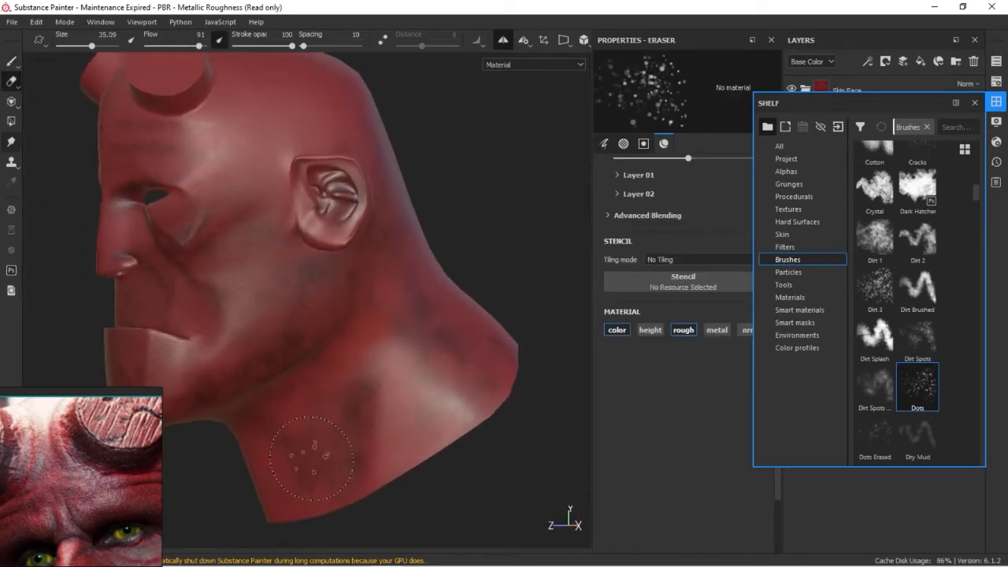
{"action": "left_click_drag", "start_coordinate": [295, 433], "coordinate": [341, 423], "text": "alt"}
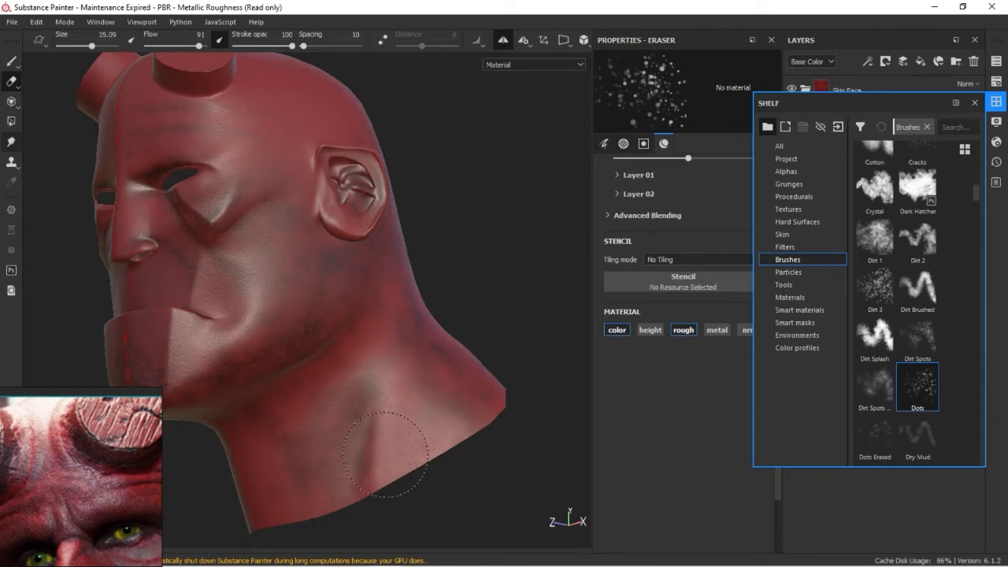
{"action": "mouse_move", "coordinate": [440, 363]}
{"action": "left_mouse_down", "text": "alt"}
{"action": "mouse_move", "coordinate": [515, 364]}
{"action": "mouse_move", "coordinate": [405, 307]}
{"action": "left_mouse_up", "text": "alt"}
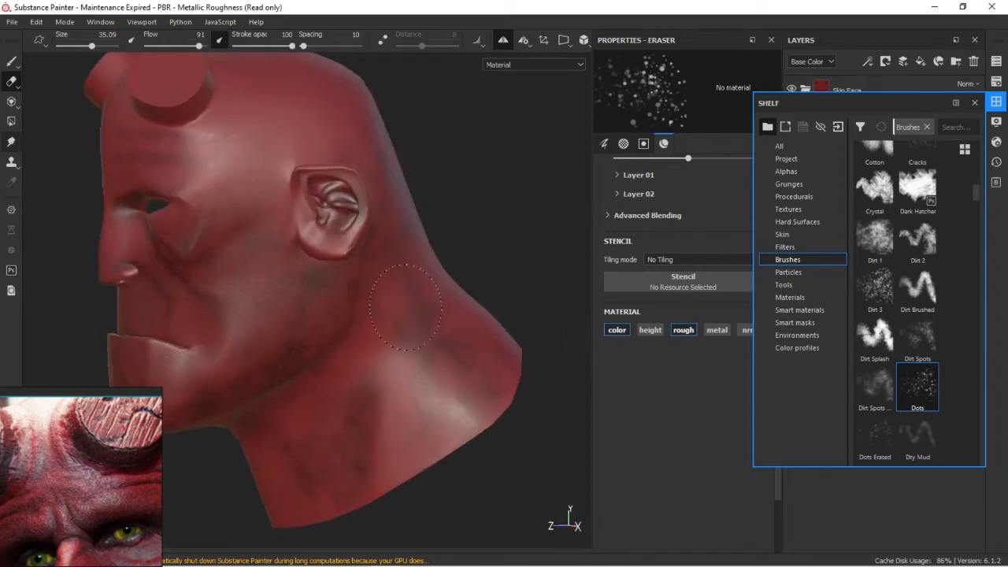
{"action": "mouse_move", "coordinate": [446, 334]}
{"action": "left_mouse_down", "text": "alt"}
{"action": "mouse_move", "coordinate": [439, 359]}
{"action": "mouse_move", "coordinate": [304, 293]}
{"action": "mouse_move", "coordinate": [429, 346]}
{"action": "mouse_move", "coordinate": [315, 342]}
{"action": "mouse_move", "coordinate": [416, 401]}
{"action": "mouse_move", "coordinate": [361, 337]}
{"action": "left_mouse_up", "text": "alt"}
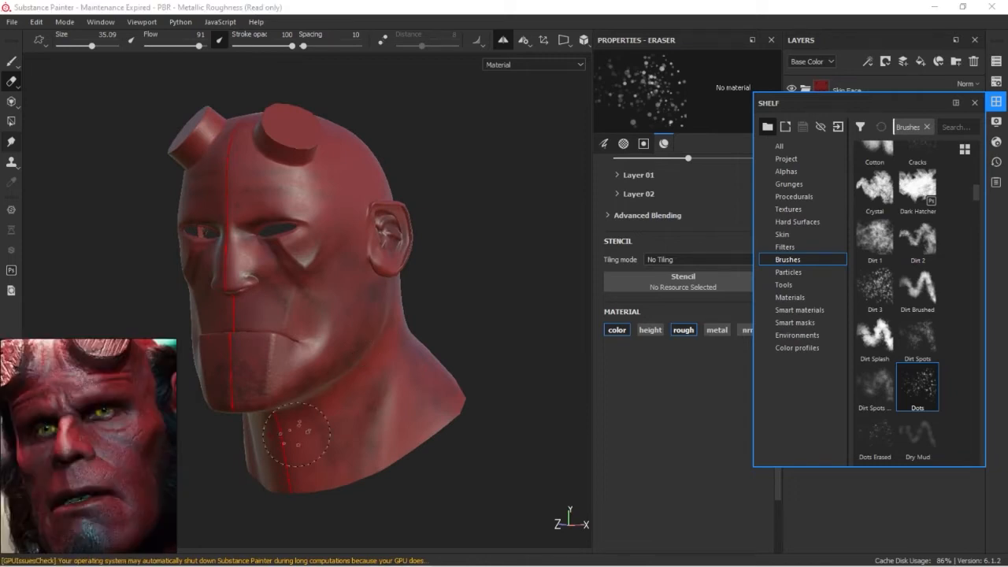
Hide the shelf and paint soft black shading around the bases of the horns at size 6.92 and flow 11
{"action": "left_click", "coordinate": [997, 104]}
{"action": "right_click_drag", "start_coordinate": [350, 292], "coordinate": [378, 288], "text": "alt"}
{"action": "middle_click_drag", "start_coordinate": [378, 288], "coordinate": [418, 421], "text": "alt"}
{"action": "right_click_drag", "start_coordinate": [418, 421], "coordinate": [499, 463], "text": "alt"}
{"action": "mouse_move", "coordinate": [499, 463]}
{"action": "left_mouse_down", "text": "alt"}
{"action": "mouse_move", "coordinate": [501, 346]}
{"action": "mouse_move", "coordinate": [295, 344]}
{"action": "left_mouse_up", "text": "alt"}
{"action": "right_click_drag", "start_coordinate": [295, 344], "coordinate": [348, 352], "text": "alt"}
{"action": "middle_click_drag", "start_coordinate": [349, 352], "coordinate": [348, 444], "text": "alt"}
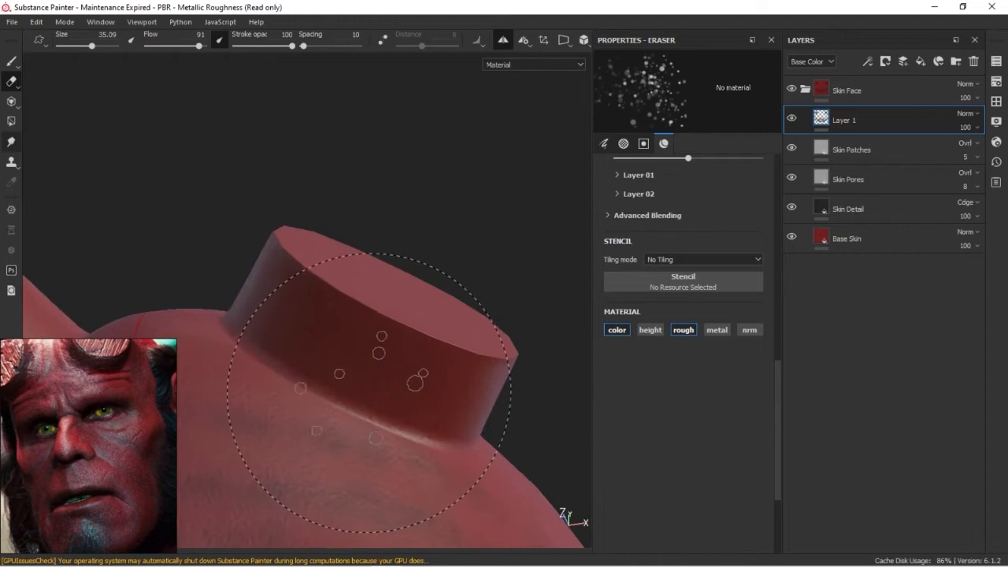
{"action": "key", "text": "1"}
{"action": "mouse_move", "coordinate": [318, 380]}
{"action": "right_mouse_down", "text": "ctrl"}
{"action": "mouse_move", "coordinate": [338, 394]}
{"action": "mouse_move", "coordinate": [304, 382]}
{"action": "mouse_move", "coordinate": [311, 392]}
{"action": "right_mouse_up", "text": "ctrl"}
{"action": "mouse_move", "coordinate": [310, 391]}
{"action": "left_mouse_down", "text": "alt"}
{"action": "mouse_move", "coordinate": [346, 405]}
{"action": "mouse_move", "coordinate": [333, 441]}
{"action": "left_mouse_up", "text": "alt"}
{"action": "left_click_drag", "start_coordinate": [269, 364], "coordinate": [362, 423], "text": "alt"}
{"action": "left_click_drag", "start_coordinate": [300, 299], "coordinate": [409, 219], "text": "alt"}
{"action": "left_click_drag", "start_coordinate": [325, 268], "coordinate": [458, 303], "text": "alt"}
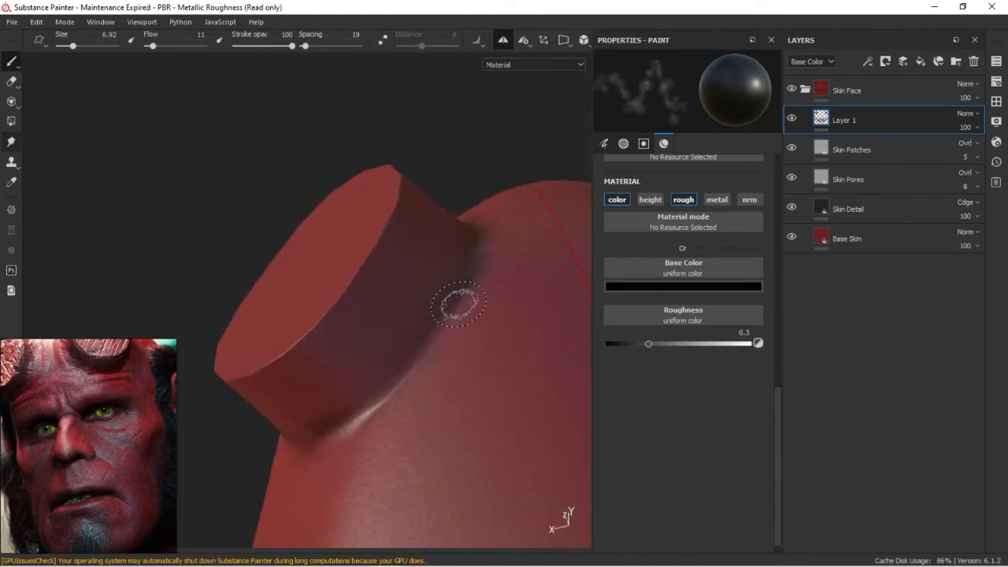
{"action": "mouse_move", "coordinate": [384, 392]}
{"action": "left_mouse_down", "text": "alt"}
{"action": "mouse_move", "coordinate": [367, 244]}
{"action": "mouse_move", "coordinate": [353, 409]}
{"action": "mouse_move", "coordinate": [384, 315]}
{"action": "left_mouse_up", "text": "alt"}
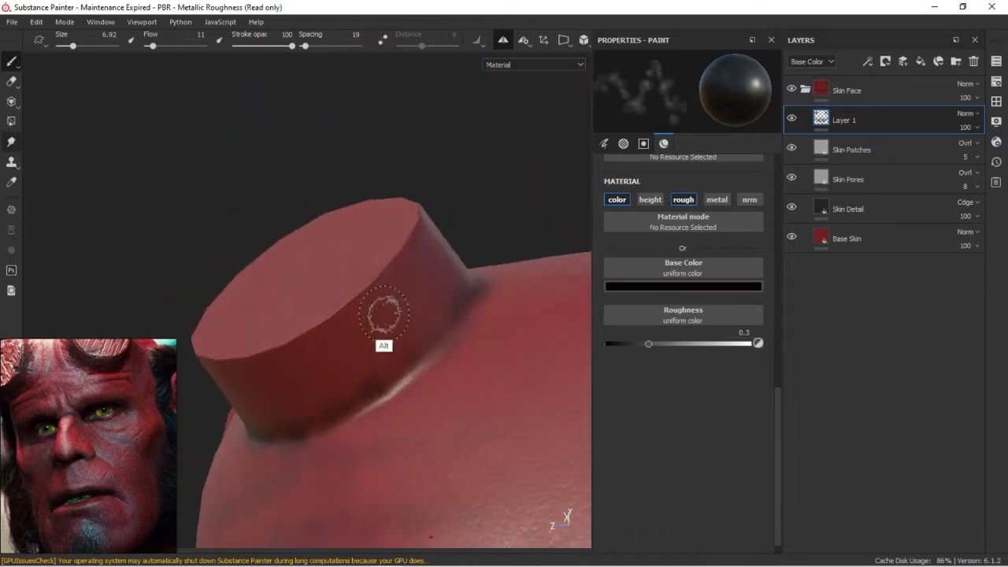
Paint dark creases across the cheek at sizes 6.92 and 4.72, and enlarge the brush to 29.07 for shading beside the mouth
{"action": "left_click_drag", "start_coordinate": [385, 387], "coordinate": [534, 374], "text": "alt"}
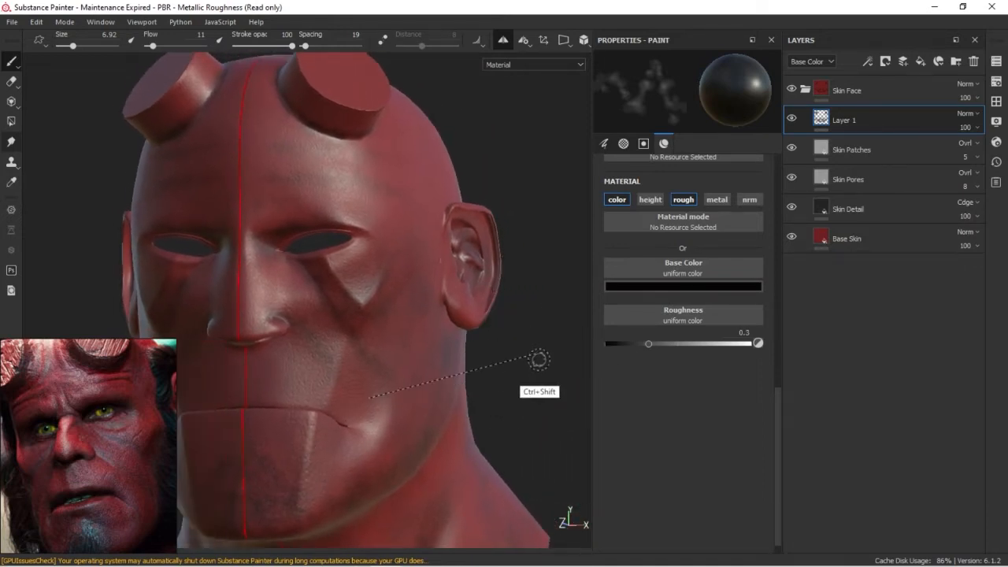
{"action": "right_click_drag", "start_coordinate": [530, 381], "coordinate": [499, 378], "text": "shift"}
{"action": "left_click_drag", "start_coordinate": [499, 378], "coordinate": [382, 398], "text": "alt"}
{"action": "mouse_move", "coordinate": [197, 465]}
{"action": "left_mouse_down", "text": "alt"}
{"action": "mouse_move", "coordinate": [426, 420]}
{"action": "mouse_move", "coordinate": [376, 363]}
{"action": "left_mouse_up", "text": "alt"}
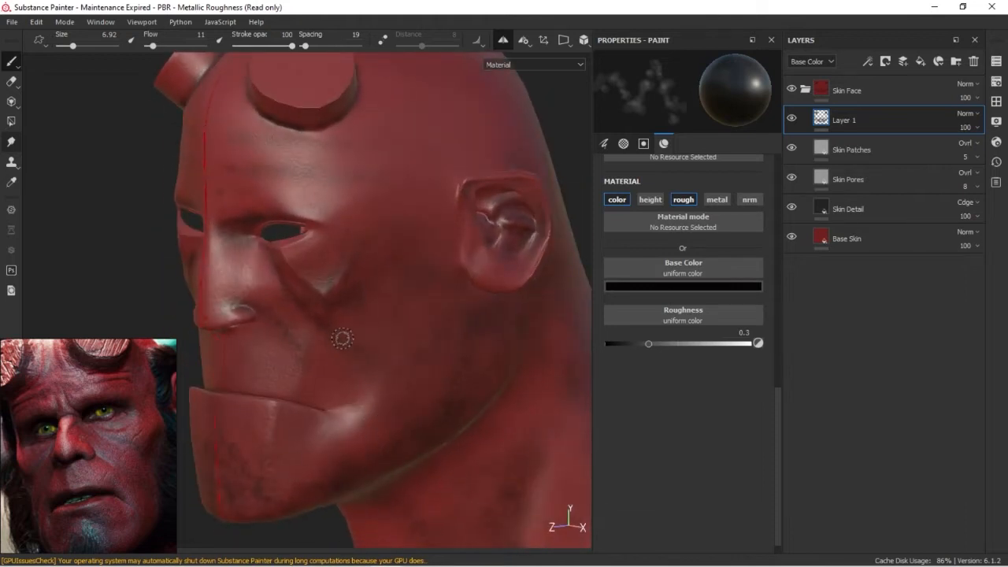
{"action": "right_click_drag", "start_coordinate": [407, 383], "coordinate": [389, 381], "text": "ctrl"}
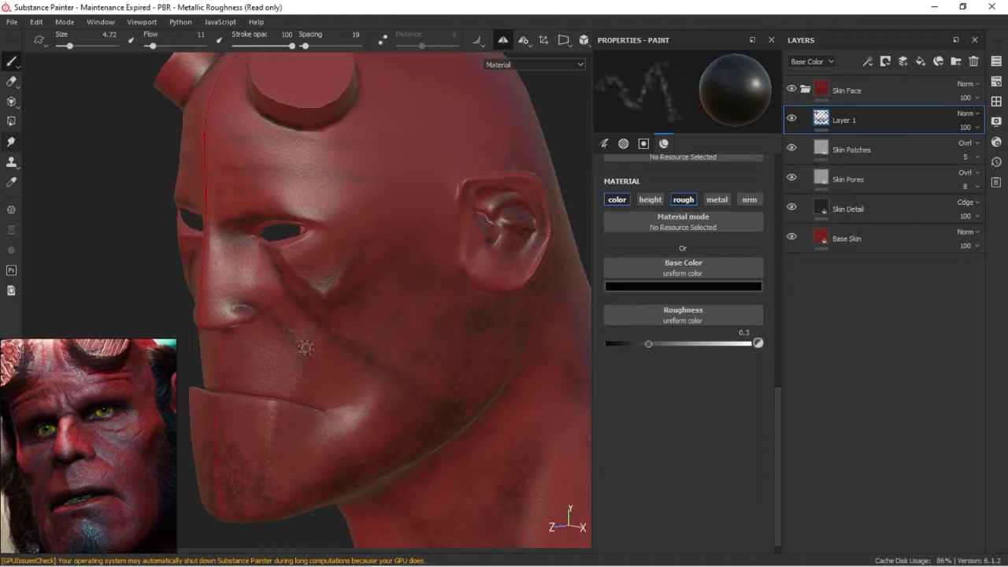
{"action": "mouse_move", "coordinate": [357, 433]}
{"action": "left_mouse_down", "text": "alt"}
{"action": "mouse_move", "coordinate": [414, 420]}
{"action": "mouse_move", "coordinate": [339, 389]}
{"action": "mouse_move", "coordinate": [403, 399]}
{"action": "mouse_move", "coordinate": [383, 407]}
{"action": "mouse_move", "coordinate": [371, 399]}
{"action": "left_mouse_up", "text": "alt"}
{"action": "right_click_drag", "start_coordinate": [371, 399], "coordinate": [459, 404], "text": "ctrl"}
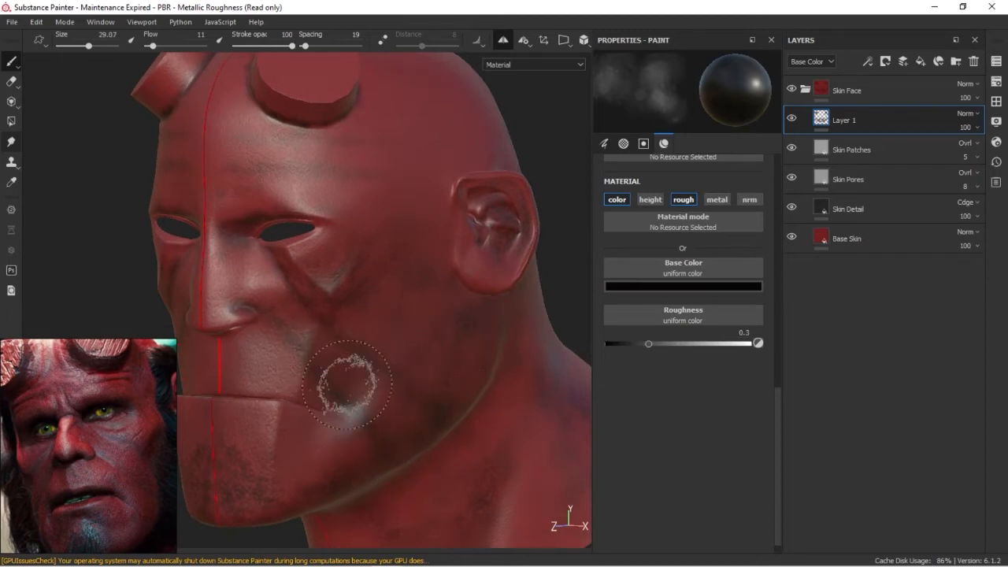
Break up the dark shading around the mouth corner and cheek with the Dots eraser, reduced to size 18.72
{"action": "key", "text": "e"}
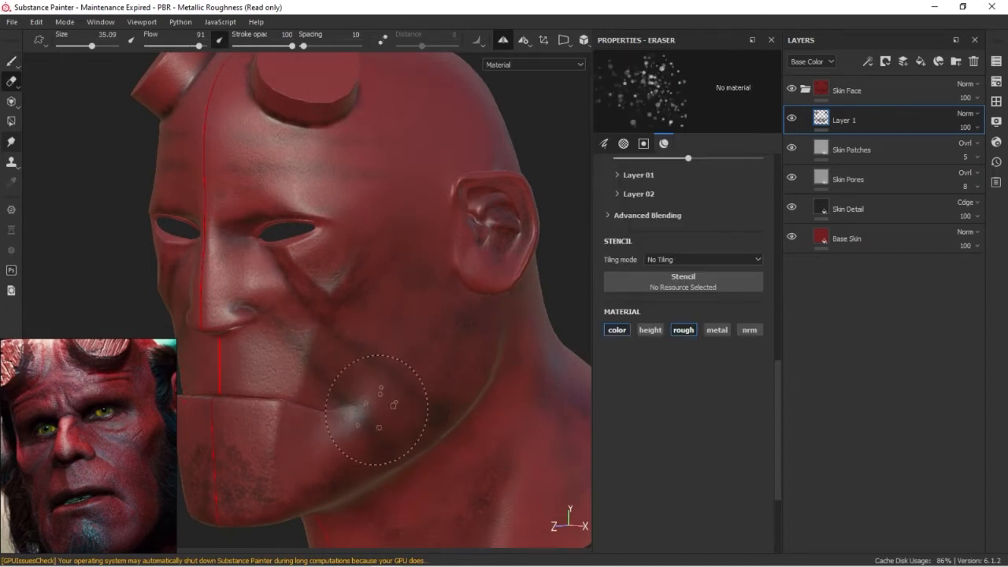
{"action": "mouse_move", "coordinate": [349, 407]}
{"action": "right_mouse_down", "text": "ctrl"}
{"action": "mouse_move", "coordinate": [327, 408]}
{"action": "mouse_move", "coordinate": [345, 406]}
{"action": "right_mouse_up", "text": "ctrl"}
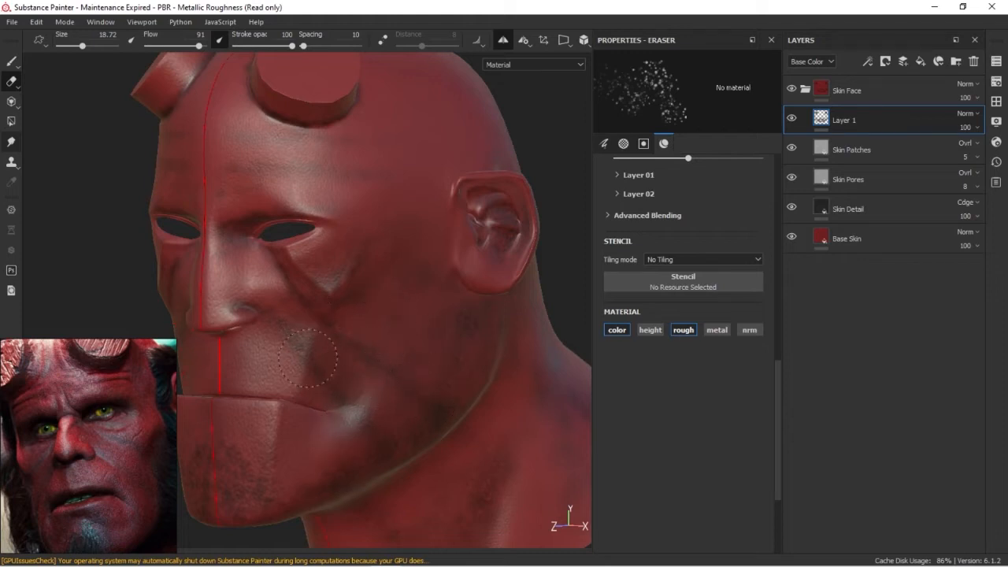
{"action": "left_click_drag", "start_coordinate": [341, 240], "coordinate": [383, 380], "text": "alt"}
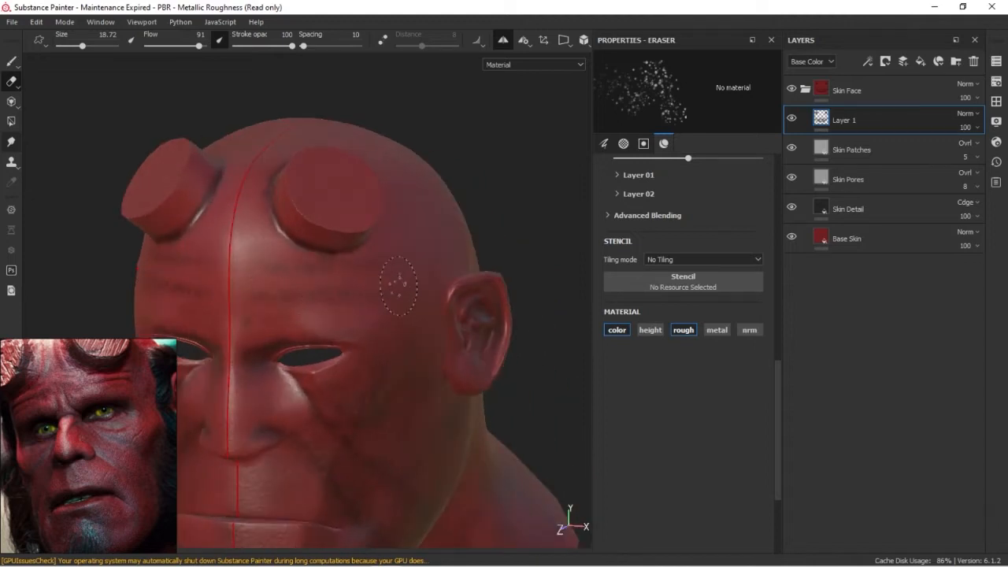
Speckle the dark shading on the forehead, around the eye and on the chin with the Dots eraser at size 18.72
{"action": "left_click_drag", "start_coordinate": [297, 302], "coordinate": [322, 335], "text": "alt"}
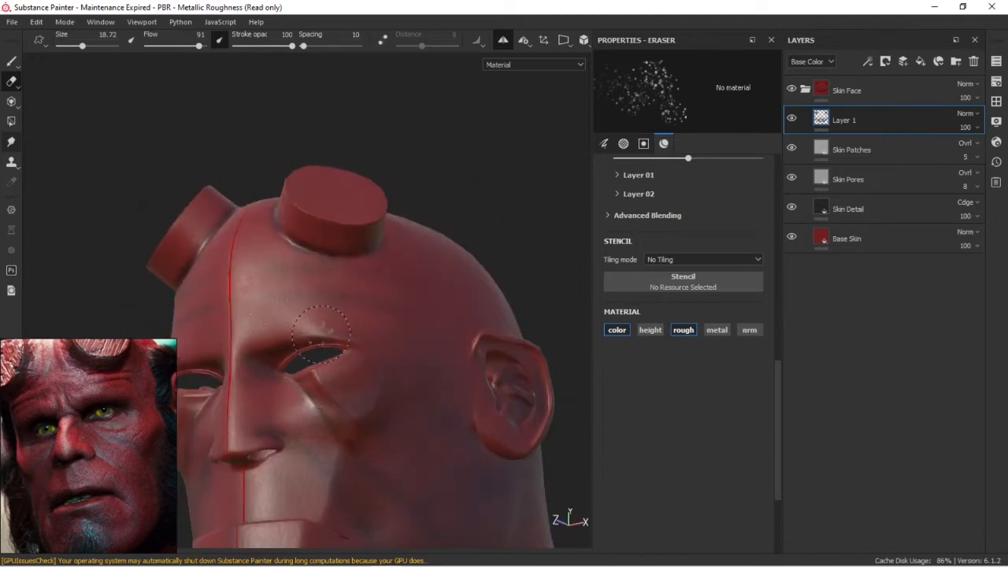
{"action": "right_click_drag", "start_coordinate": [293, 391], "coordinate": [226, 327], "text": "alt"}
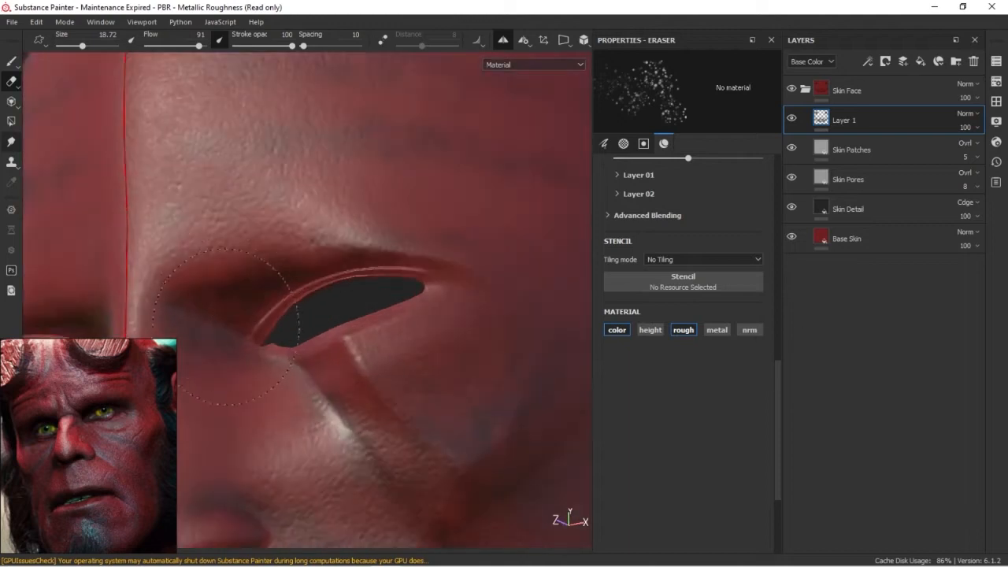
{"action": "left_click_drag", "start_coordinate": [214, 364], "coordinate": [262, 328], "text": "alt"}
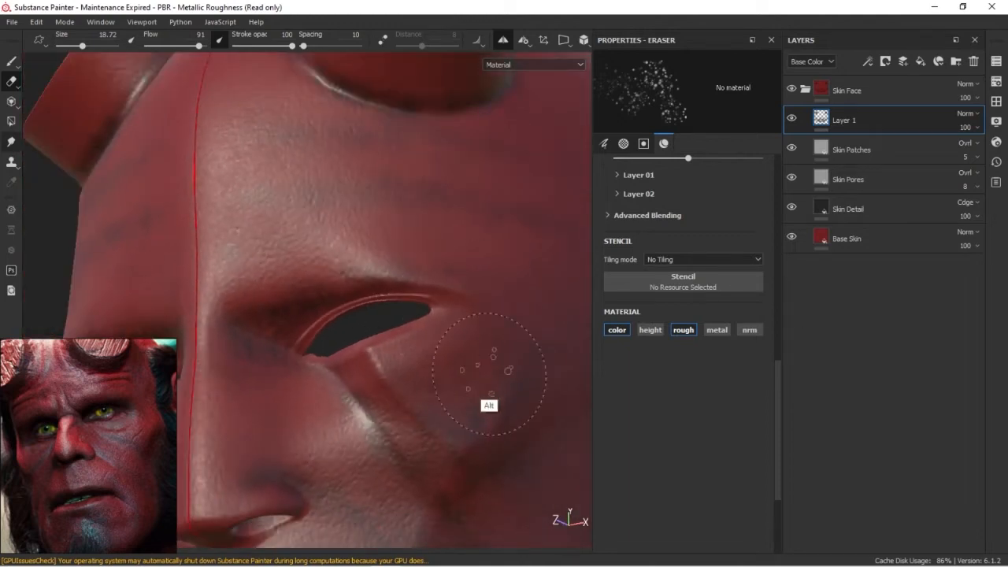
{"action": "left_click_drag", "start_coordinate": [489, 374], "coordinate": [373, 422], "text": "alt"}
{"action": "mouse_move", "coordinate": [499, 447]}
{"action": "left_mouse_down", "text": "alt"}
{"action": "mouse_move", "coordinate": [394, 363]}
{"action": "mouse_move", "coordinate": [367, 314]}
{"action": "mouse_move", "coordinate": [378, 360]}
{"action": "mouse_move", "coordinate": [338, 329]}
{"action": "left_mouse_up", "text": "alt"}
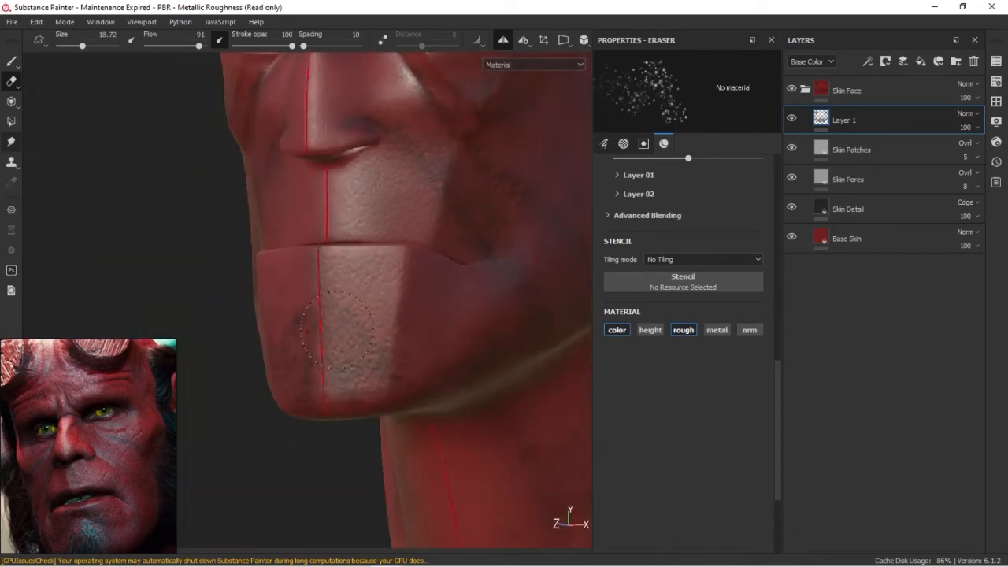
Break up the shading along the jaw and back of the head with the Dots eraser, enlarging it to 30.55
{"action": "left_click_drag", "start_coordinate": [499, 358], "coordinate": [315, 289], "text": "alt"}
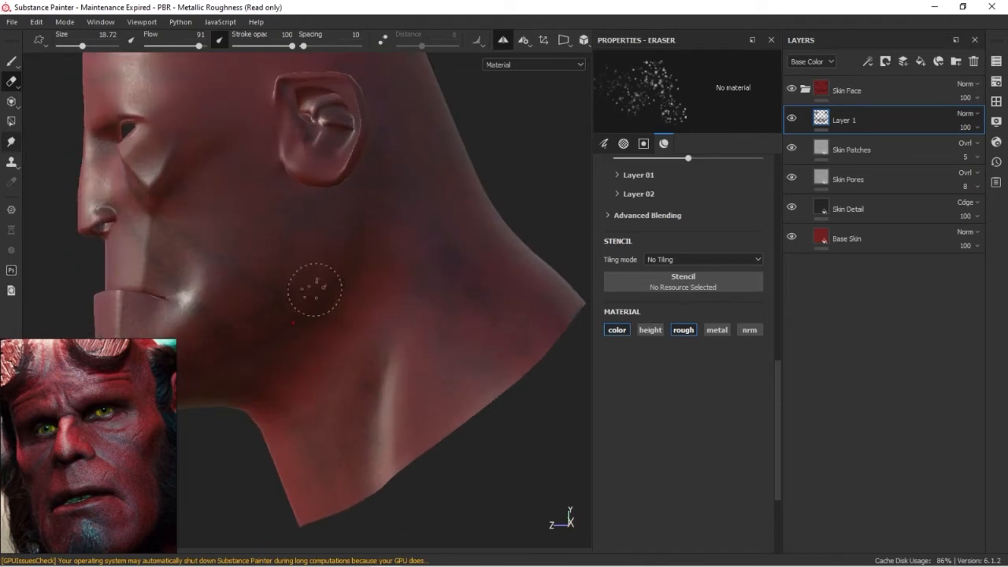
{"action": "mouse_move", "coordinate": [298, 189]}
{"action": "left_mouse_down", "text": "alt"}
{"action": "mouse_move", "coordinate": [358, 315]}
{"action": "mouse_move", "coordinate": [313, 342]}
{"action": "mouse_move", "coordinate": [431, 397]}
{"action": "left_mouse_up", "text": "alt"}
{"action": "left_click_drag", "start_coordinate": [414, 334], "coordinate": [430, 300], "text": "alt"}
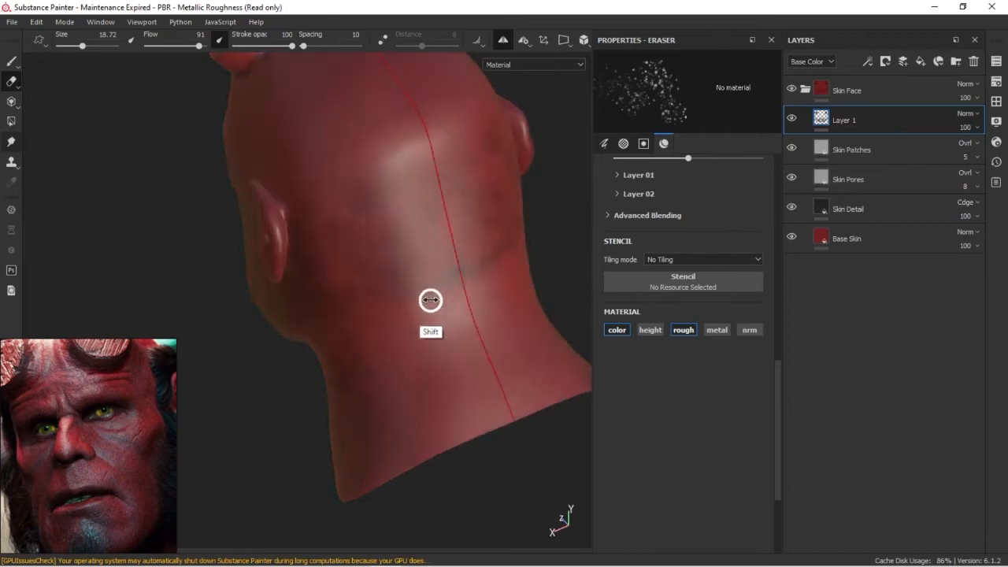
{"action": "right_click_drag", "start_coordinate": [360, 217], "coordinate": [410, 210], "text": "ctrl"}
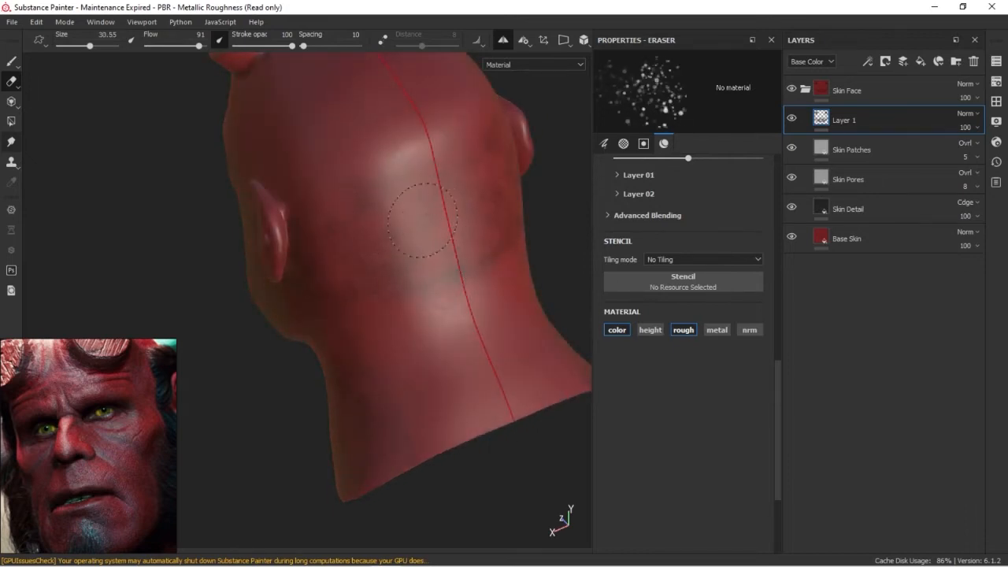
{"action": "left_click_drag", "start_coordinate": [347, 398], "coordinate": [416, 356], "text": "alt"}
Add a white mask to Layer 1 and choose the Ink Splatter brush with grayscale 0 for painting on it
{"action": "right_click", "coordinate": [875, 127]}
{"action": "left_click", "coordinate": [878, 74]}
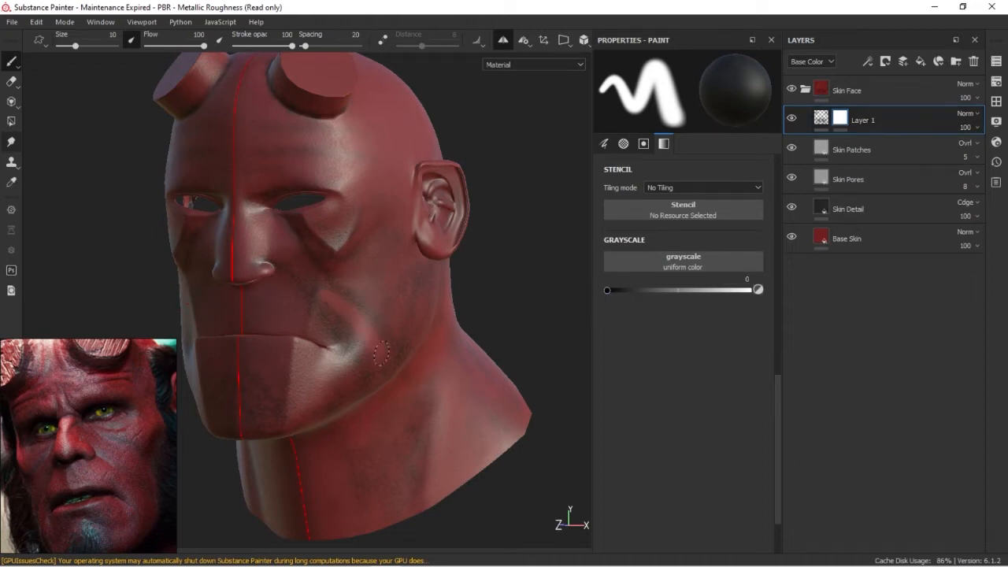
{"action": "left_click_drag", "start_coordinate": [389, 341], "coordinate": [428, 291], "text": "alt"}
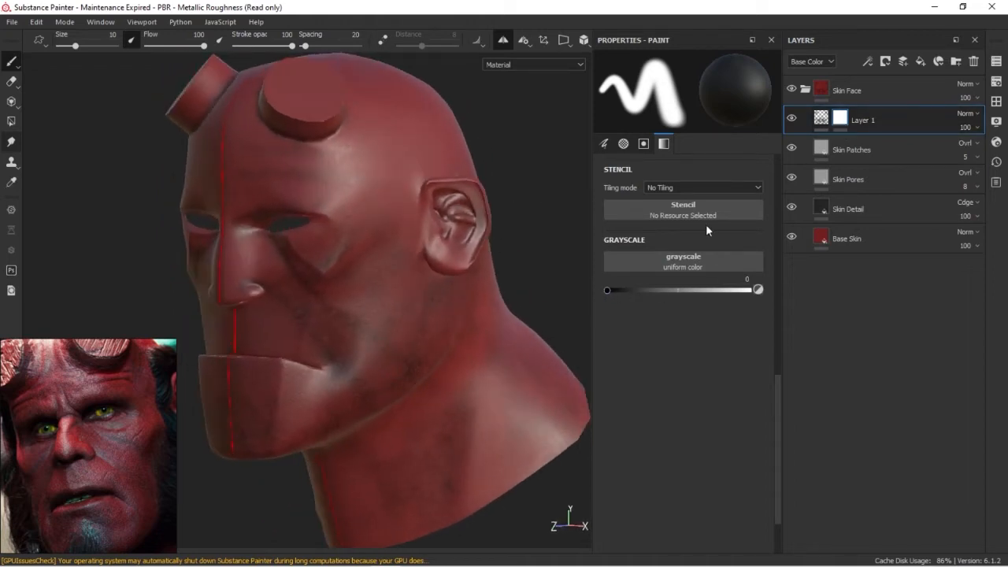
{"action": "left_click", "coordinate": [996, 102]}
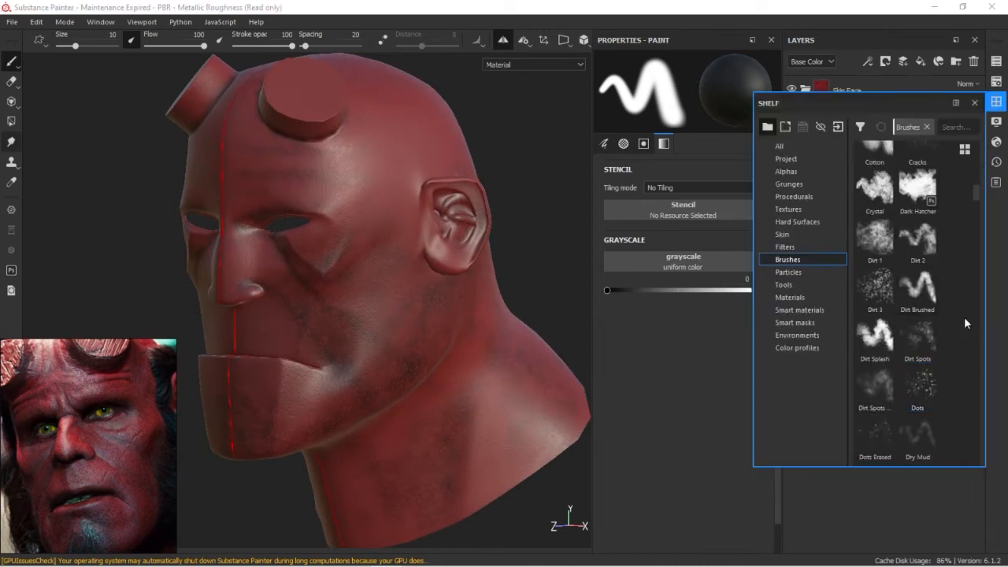
{"action": "left_click_drag", "start_coordinate": [976, 189], "coordinate": [970, 249]}
{"action": "left_click", "coordinate": [921, 243]}
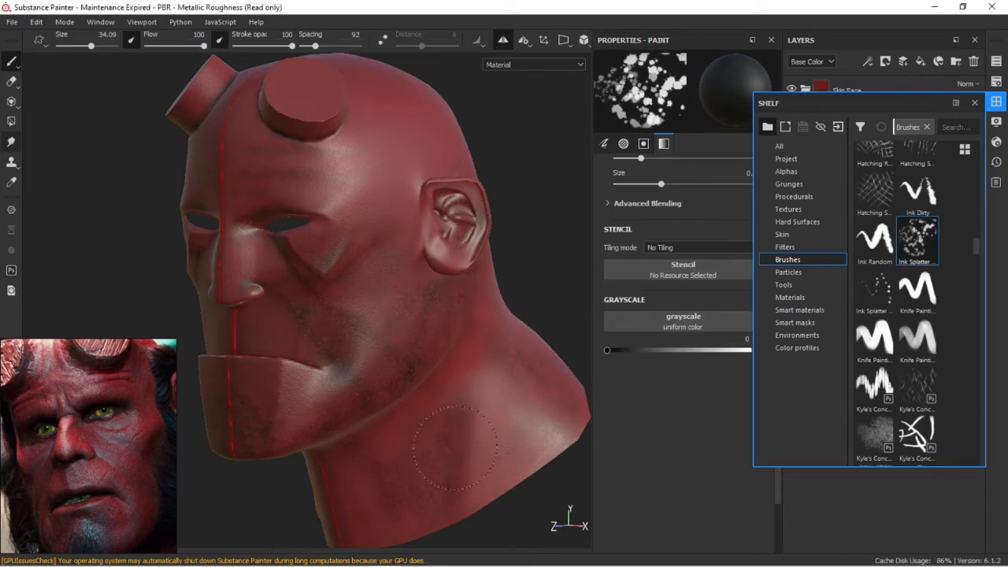
Mask out patches of the neck shading with the Ink Splatter brush, reducing its size from 34.09 to 22.83
{"action": "right_click_drag", "start_coordinate": [493, 430], "coordinate": [389, 384], "text": "alt"}
{"action": "middle_click_drag", "start_coordinate": [389, 384], "coordinate": [410, 344], "text": "alt"}
{"action": "left_click_drag", "start_coordinate": [410, 344], "coordinate": [376, 366], "text": "alt"}
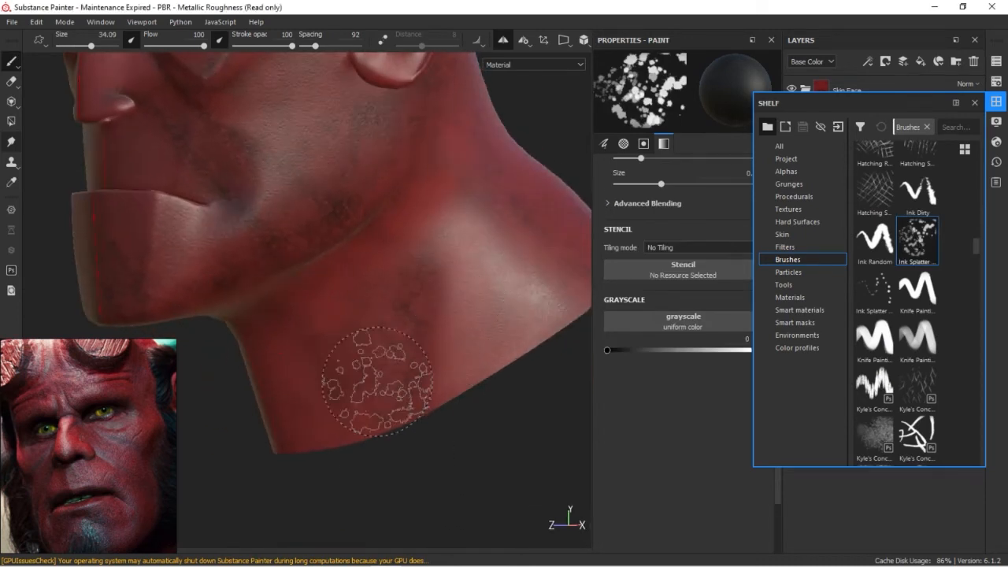
{"action": "key", "text": "bracketleft"}
{"action": "key", "text": "bracketleft"}
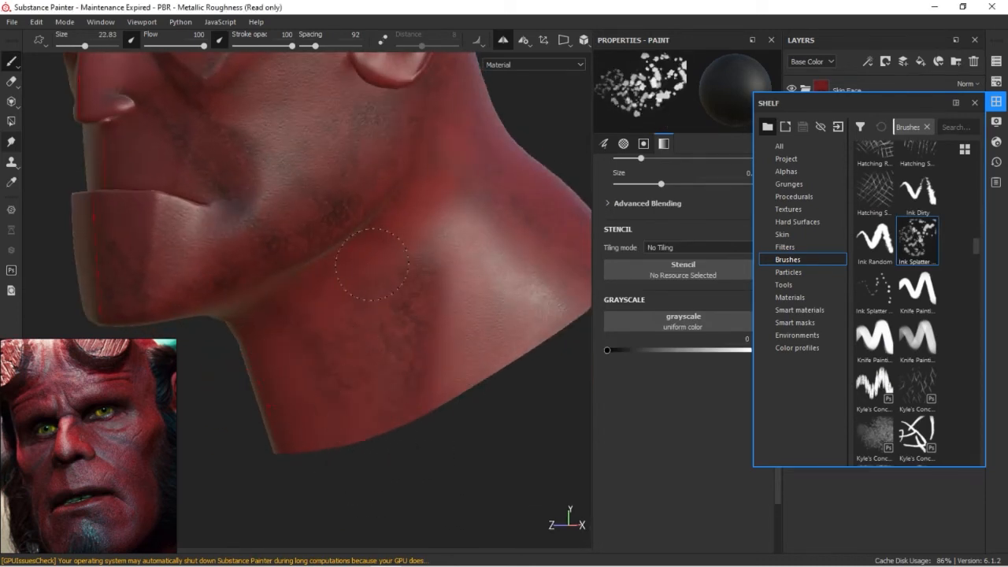
{"action": "middle_click_drag", "start_coordinate": [362, 261], "coordinate": [459, 394], "text": "alt"}
Mask out splatters in the shading around the mouth at size 11.96 and over the cheek and jaw at size 32.67
{"action": "mouse_move", "coordinate": [360, 326]}
{"action": "right_mouse_down", "text": "ctrl"}
{"action": "mouse_move", "coordinate": [326, 319]}
{"action": "mouse_move", "coordinate": [320, 299]}
{"action": "right_mouse_up", "text": "ctrl"}
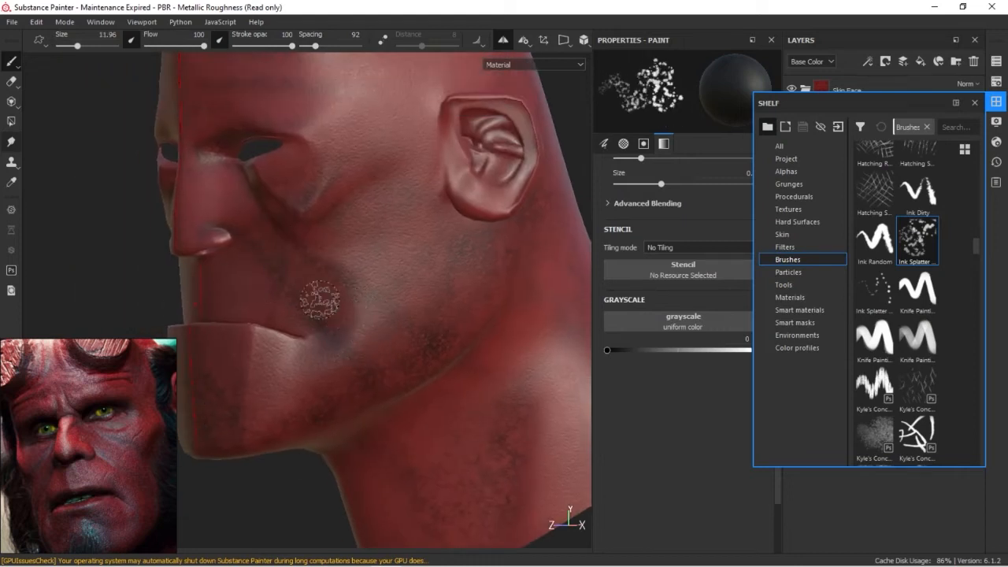
{"action": "mouse_move", "coordinate": [362, 325]}
{"action": "right_mouse_down", "text": "ctrl"}
{"action": "mouse_move", "coordinate": [342, 324]}
{"action": "mouse_move", "coordinate": [411, 323]}
{"action": "right_mouse_up", "text": "ctrl"}
{"action": "mouse_move", "coordinate": [339, 409]}
{"action": "left_mouse_down", "text": "alt"}
{"action": "mouse_move", "coordinate": [386, 391]}
{"action": "mouse_move", "coordinate": [411, 410]}
{"action": "mouse_move", "coordinate": [326, 362]}
{"action": "left_mouse_up", "text": "alt"}
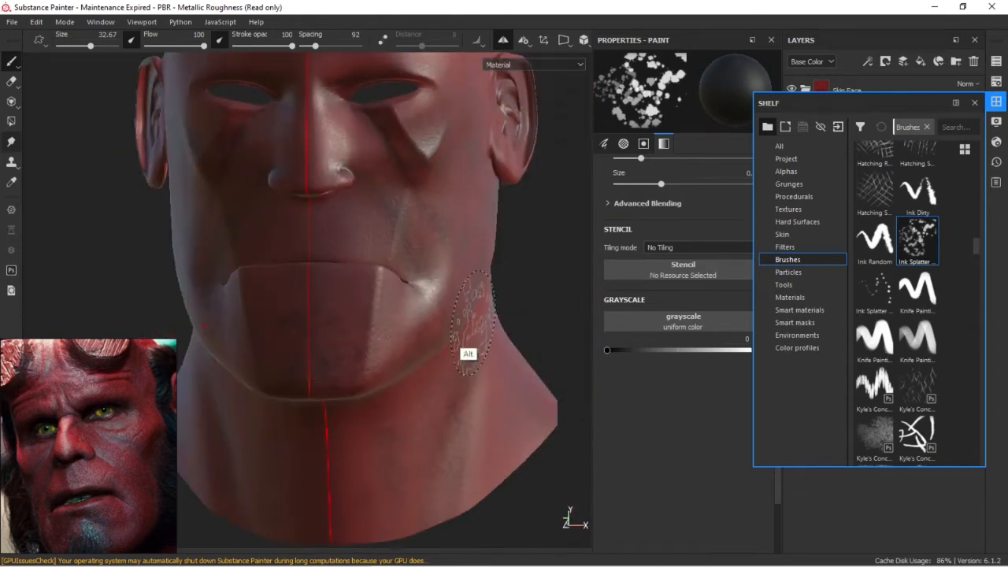
{"action": "left_click_drag", "start_coordinate": [465, 354], "coordinate": [360, 225], "text": "alt"}
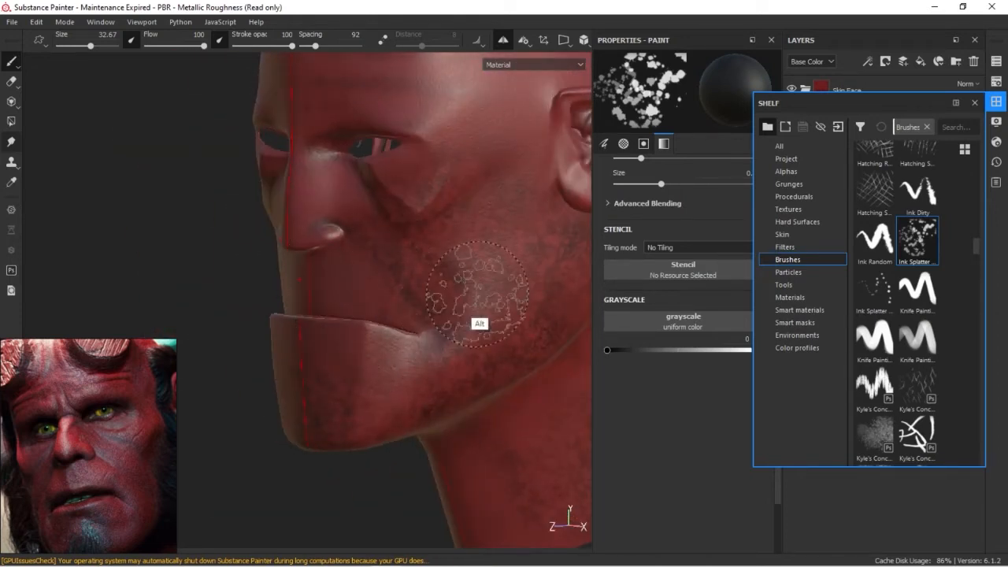
{"action": "middle_click_drag", "start_coordinate": [490, 294], "coordinate": [387, 387], "text": "alt"}
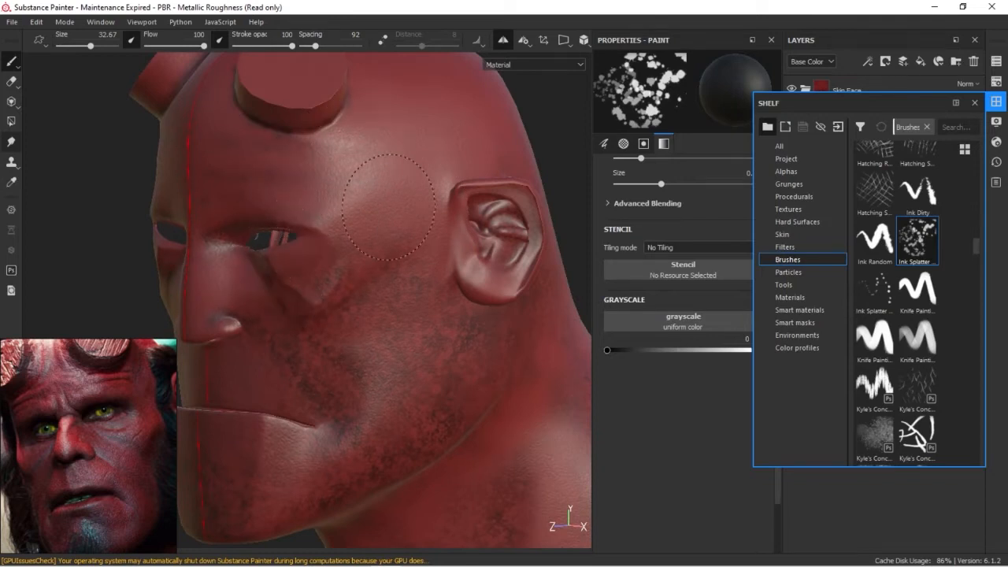
Mask out splatters in the shading on the face and side of the head with the Ink Splatter brush at size 32.67
{"action": "left_click_drag", "start_coordinate": [286, 238], "coordinate": [270, 373], "text": "alt"}
{"action": "left_click_drag", "start_coordinate": [389, 444], "coordinate": [196, 384], "text": "alt"}
{"action": "middle_click_drag", "start_coordinate": [196, 384], "coordinate": [432, 337], "text": "alt"}
{"action": "left_click_drag", "start_coordinate": [379, 319], "coordinate": [508, 341], "text": "alt"}
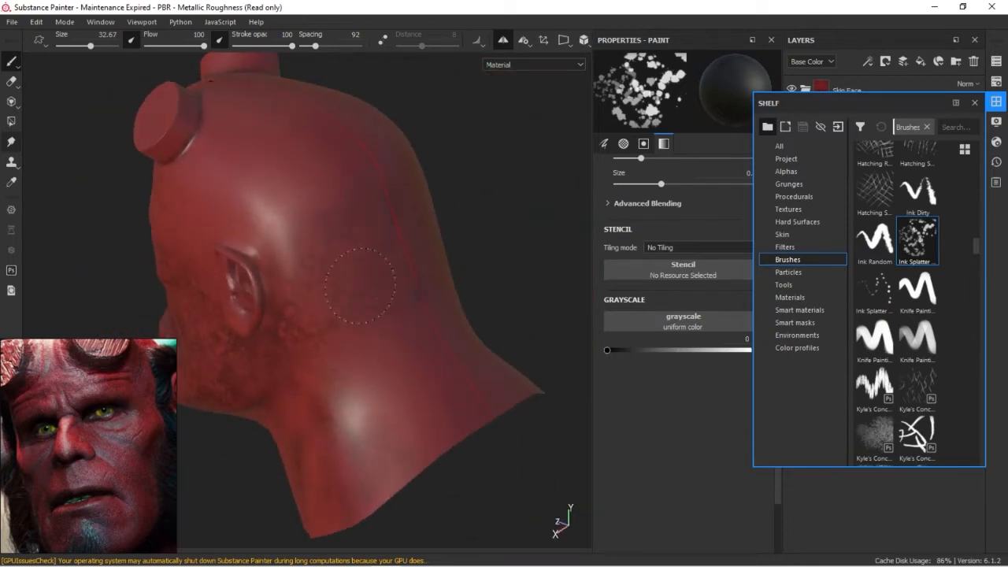
Break up the shading on the back of the head and neck in the Layer 1 mask with the Ink Splatter brush
{"action": "left_click_drag", "start_coordinate": [378, 295], "coordinate": [439, 282], "text": "alt"}
{"action": "middle_click_drag", "start_coordinate": [438, 281], "coordinate": [441, 224], "text": "alt"}
{"action": "left_click_drag", "start_coordinate": [370, 319], "coordinate": [451, 333], "text": "alt"}
{"action": "middle_click_drag", "start_coordinate": [346, 425], "coordinate": [371, 370], "text": "alt"}
{"action": "left_click_drag", "start_coordinate": [380, 396], "coordinate": [273, 359], "text": "alt"}
{"action": "left_click_drag", "start_coordinate": [375, 217], "coordinate": [350, 331], "text": "alt"}
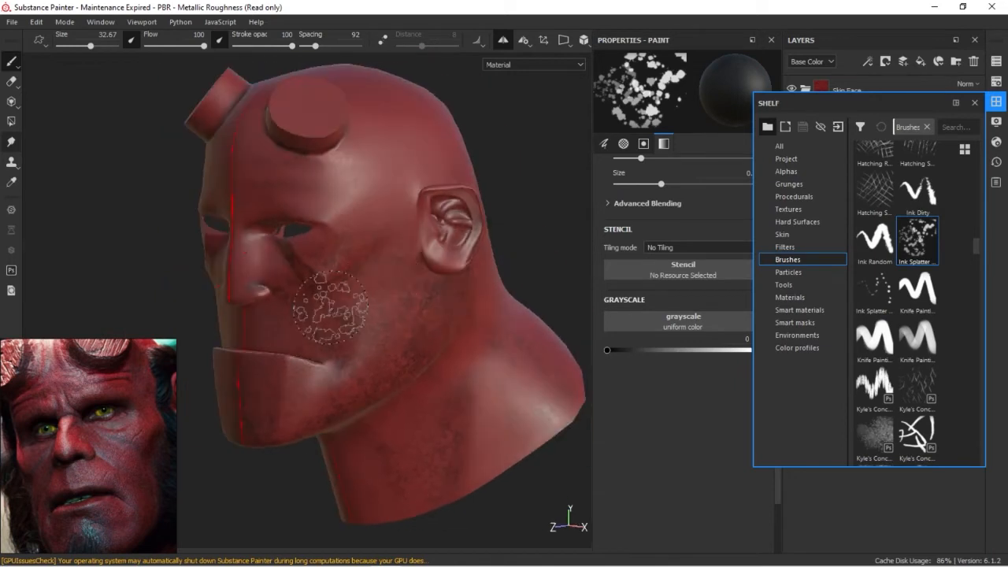
Add a Levels effect to the Layer 1 mask
{"action": "left_click_drag", "start_coordinate": [402, 377], "coordinate": [398, 374], "text": "alt"}
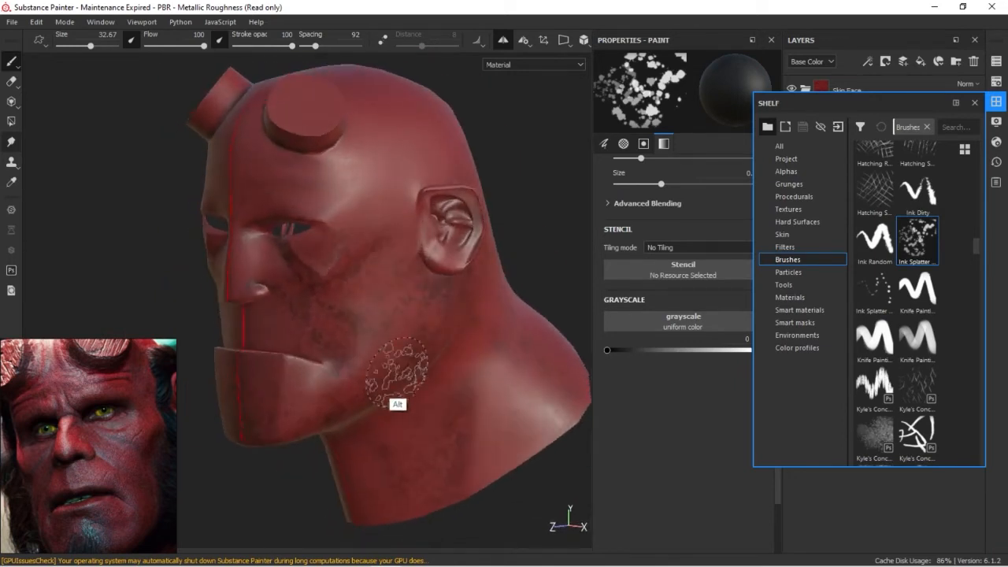
{"action": "left_click", "coordinate": [996, 101]}
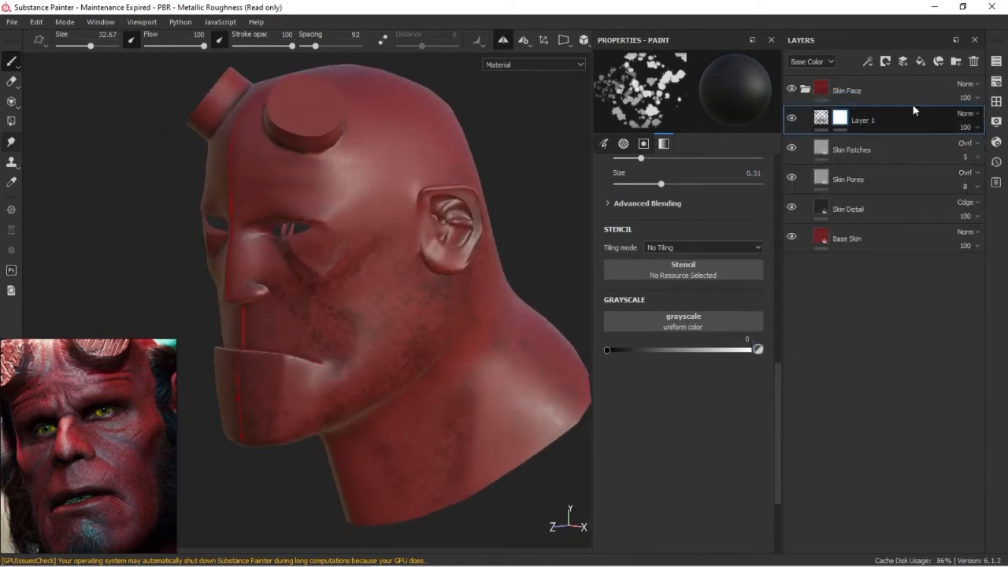
{"action": "right_click", "coordinate": [840, 119]}
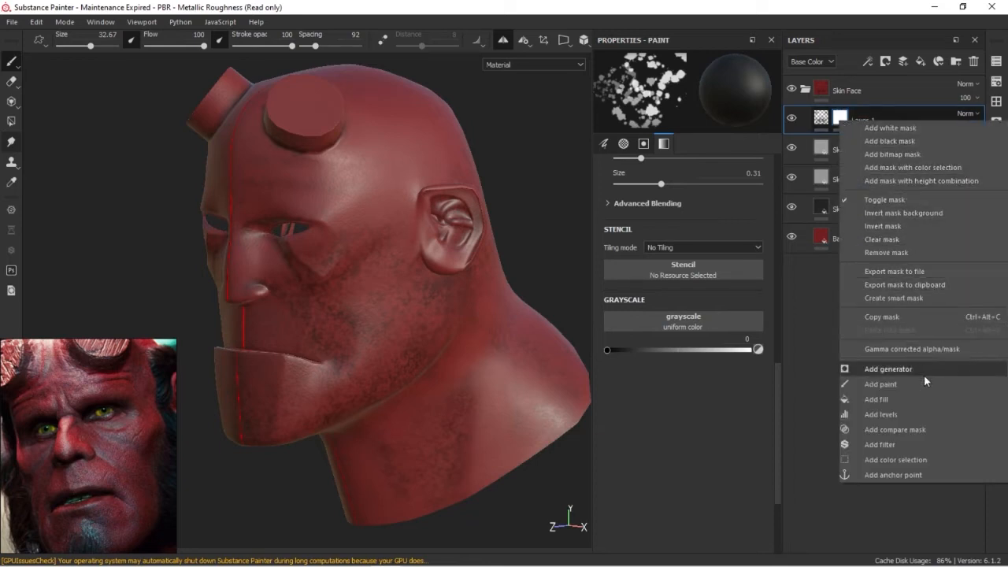
{"action": "left_click", "coordinate": [903, 413]}
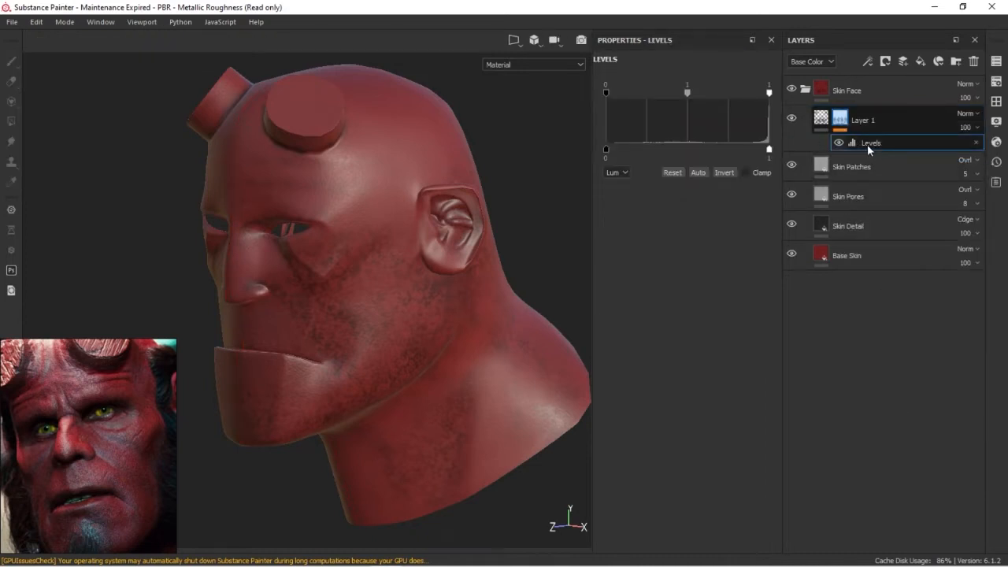
Soften the splatters in the Layer 1 mask by adjusting the Levels' output black level, trying 0.564 and other values
{"action": "left_click_drag", "start_coordinate": [768, 150], "coordinate": [752, 149]}
{"action": "left_click_drag", "start_coordinate": [768, 94], "coordinate": [664, 92]}
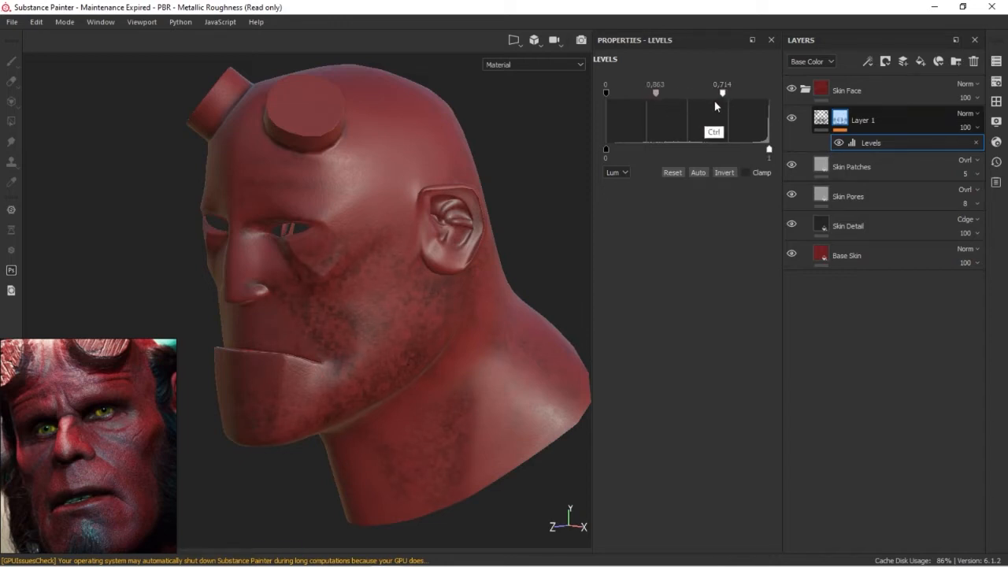
{"action": "left_click_drag", "start_coordinate": [606, 149], "coordinate": [683, 151]}
{"action": "left_click_drag", "start_coordinate": [450, 335], "coordinate": [365, 344], "text": "alt"}
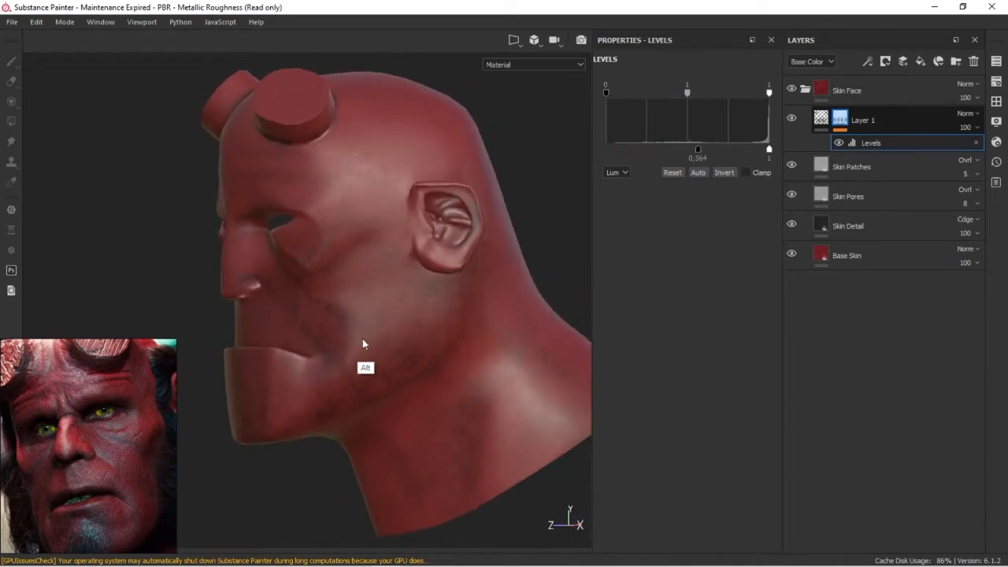
{"action": "right_click_drag", "start_coordinate": [365, 344], "coordinate": [459, 299], "text": "alt"}
{"action": "left_click_drag", "start_coordinate": [421, 334], "coordinate": [437, 353], "text": "alt"}
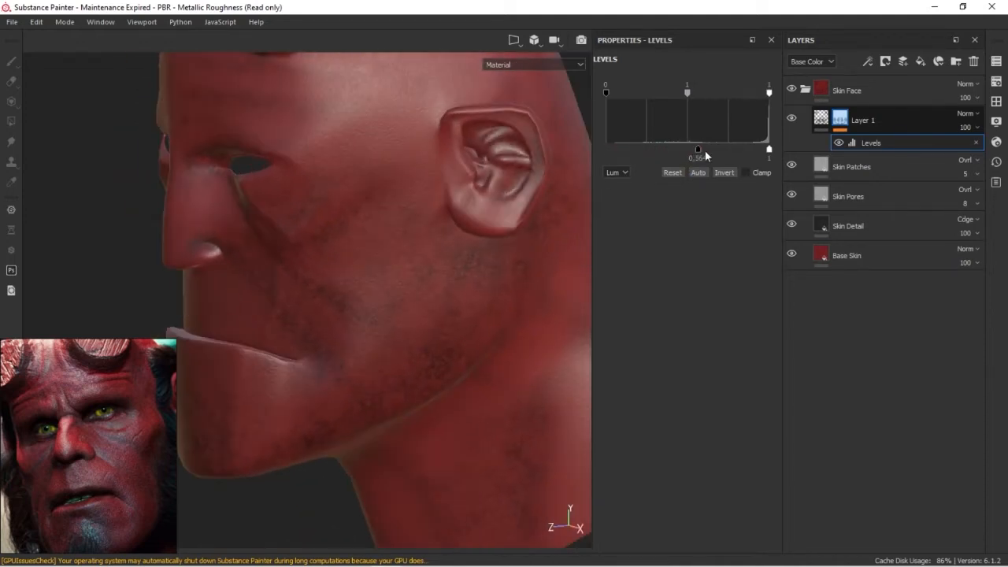
{"action": "left_click_drag", "start_coordinate": [734, 148], "coordinate": [764, 151]}
{"action": "left_click_drag", "start_coordinate": [733, 155], "coordinate": [671, 157]}
{"action": "left_click_drag", "start_coordinate": [465, 290], "coordinate": [331, 325], "text": "alt"}
Start a texture export and set its output directory to a new maps2 folder inside hellboy/SubPaint
{"action": "left_click", "coordinate": [65, 22]}
{"action": "mouse_move", "coordinate": [12, 21]}
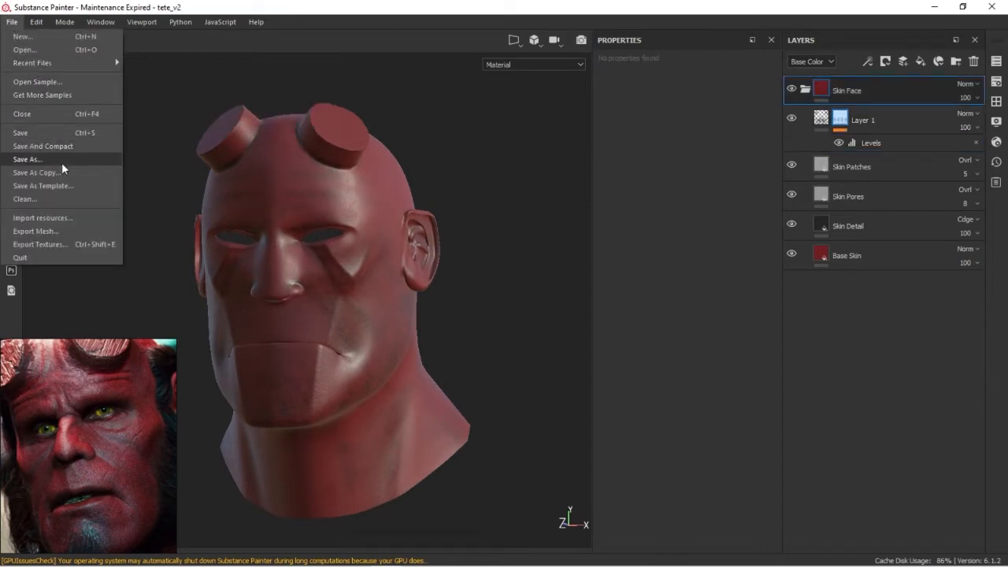
{"action": "left_click", "coordinate": [52, 244]}
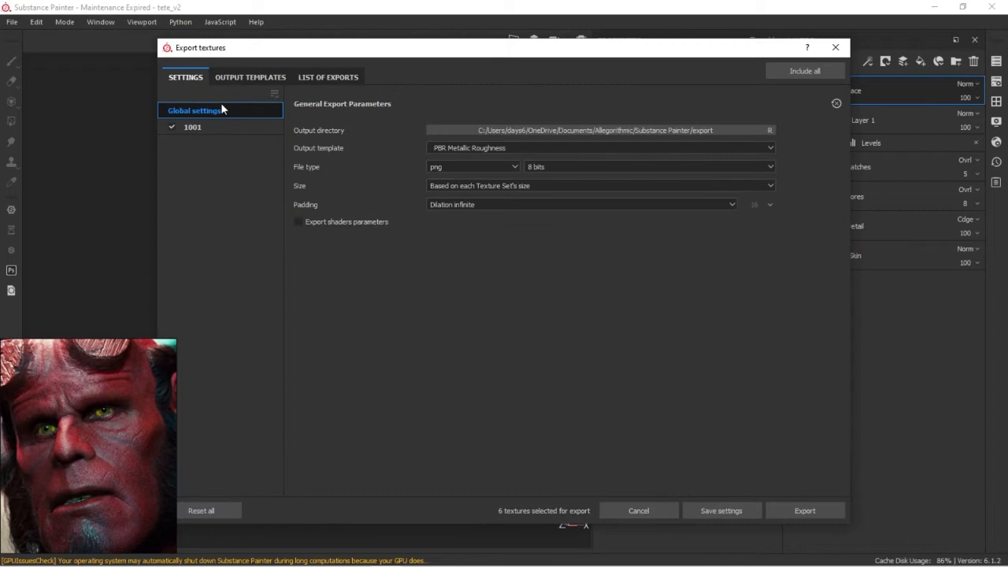
{"action": "left_click_drag", "start_coordinate": [477, 130], "coordinate": [716, 133]}
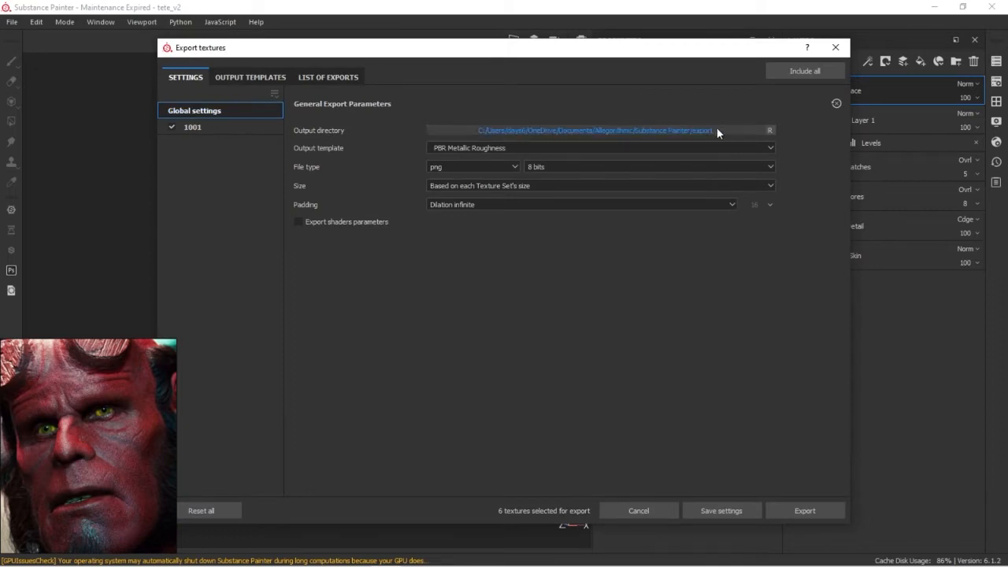
{"action": "left_click", "coordinate": [716, 132]}
{"action": "right_click", "coordinate": [318, 192]}
{"action": "mouse_move", "coordinate": [307, 308]}
{"action": "left_click", "coordinate": [346, 309]}
{"action": "type", "text": "m"}
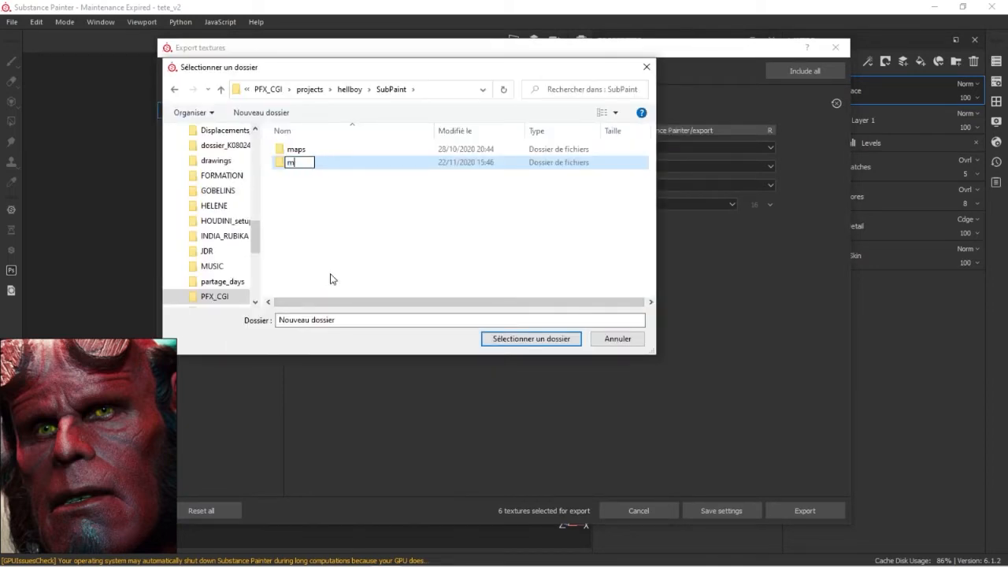
{"action": "type", "text": "aps2"}
{"action": "key", "text": "Return"}
{"action": "double_click", "coordinate": [292, 163]}
{"action": "left_click", "coordinate": [523, 338]}
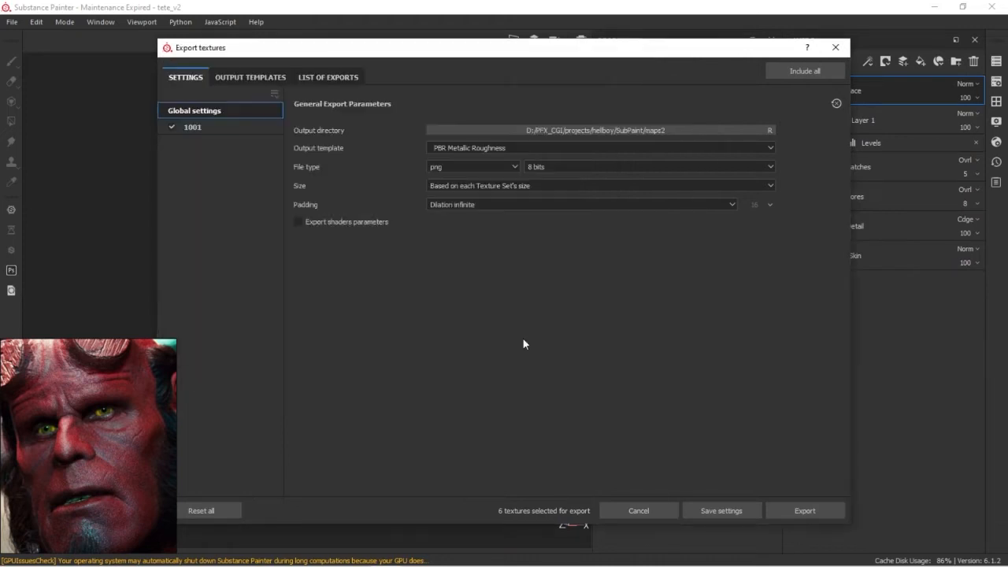
Set the export file type to tiff with a 16-bit depth
{"action": "left_click", "coordinate": [548, 167]}
{"action": "left_click", "coordinate": [471, 167]}
{"action": "scroll", "coordinate": [466, 234], "scroll_direction": "down", "scroll_amount": 2}
{"action": "scroll", "coordinate": [457, 224], "scroll_direction": "up", "scroll_amount": 2}
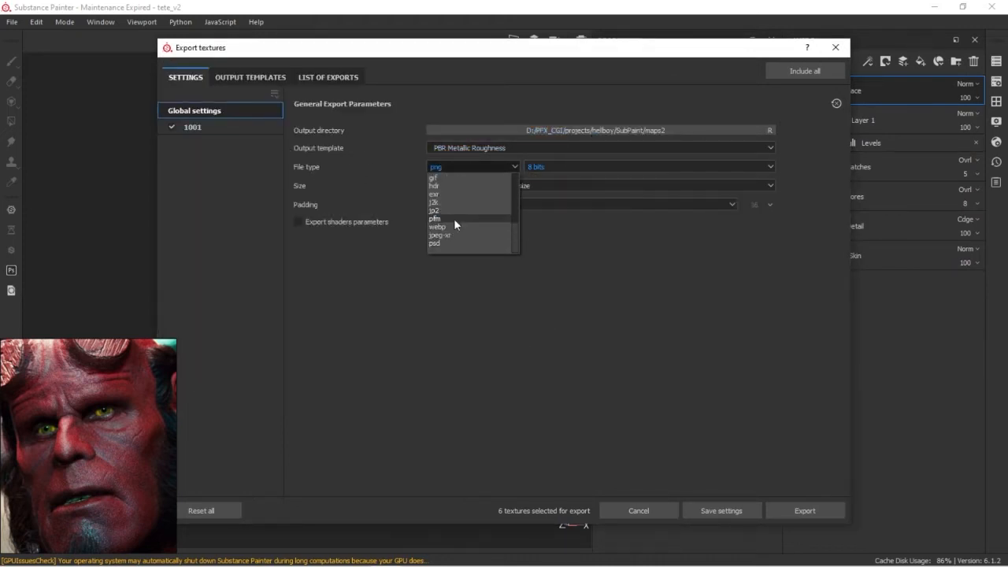
{"action": "left_click", "coordinate": [455, 217]}
{"action": "left_click", "coordinate": [550, 166]}
{"action": "left_click", "coordinate": [560, 190]}
{"action": "left_click", "coordinate": [563, 167]}
{"action": "left_click", "coordinate": [563, 194]}
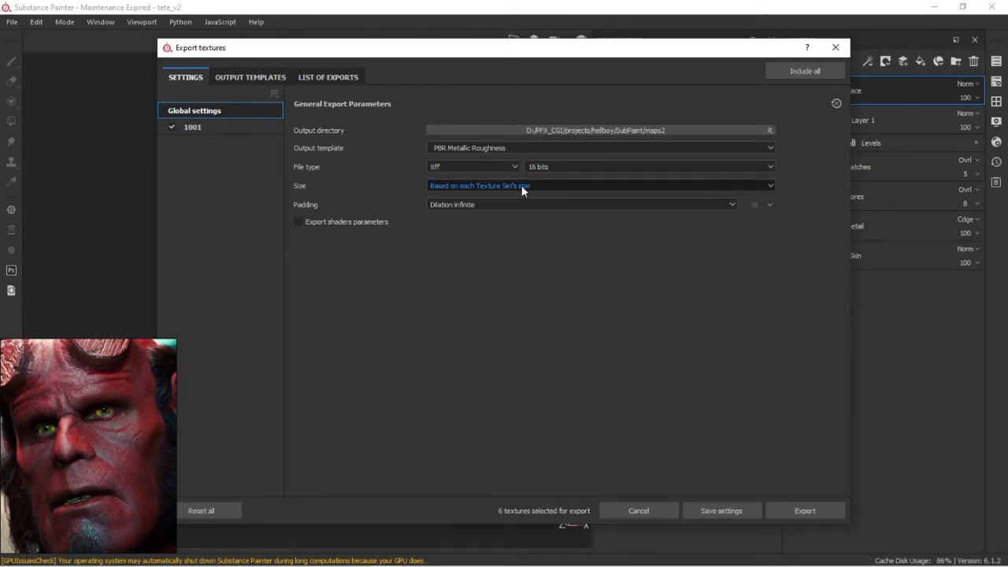
Set the export size to 2048 and keep the padding at Dilation infinite
{"action": "left_click", "coordinate": [542, 186]}
{"action": "left_click", "coordinate": [386, 205]}
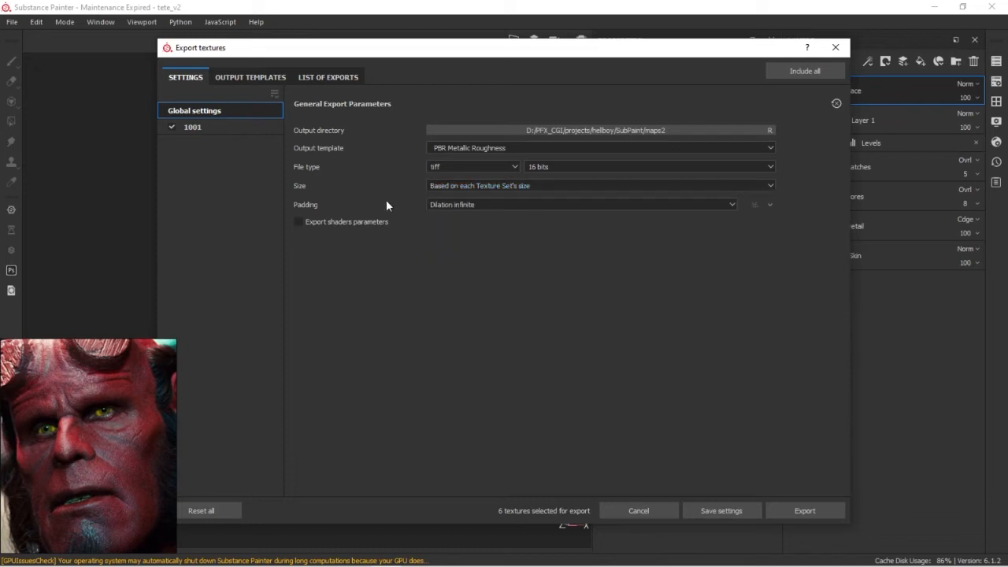
{"action": "left_click", "coordinate": [503, 187]}
{"action": "left_click", "coordinate": [457, 250]}
{"action": "left_click", "coordinate": [482, 205]}
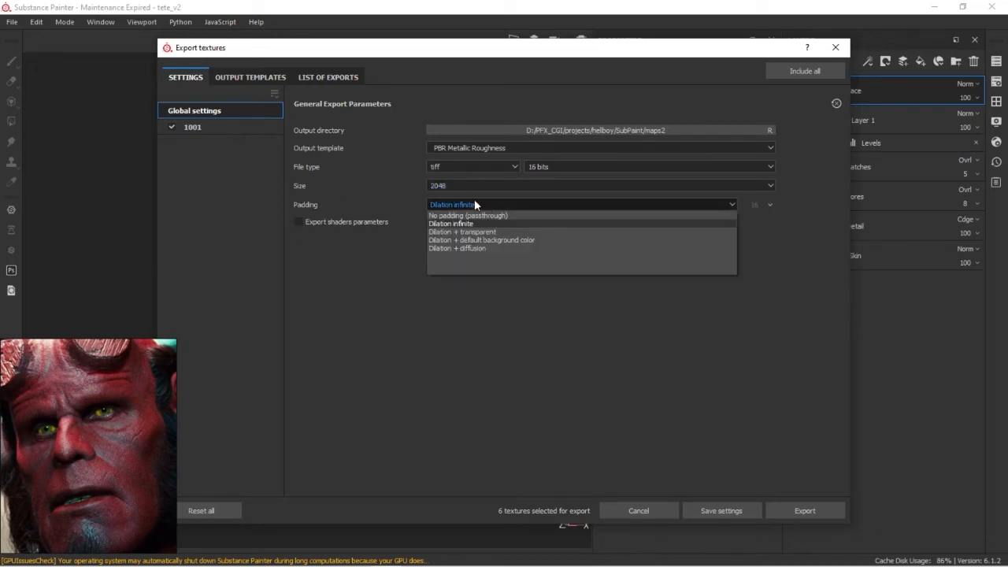
{"action": "left_click", "coordinate": [475, 203]}
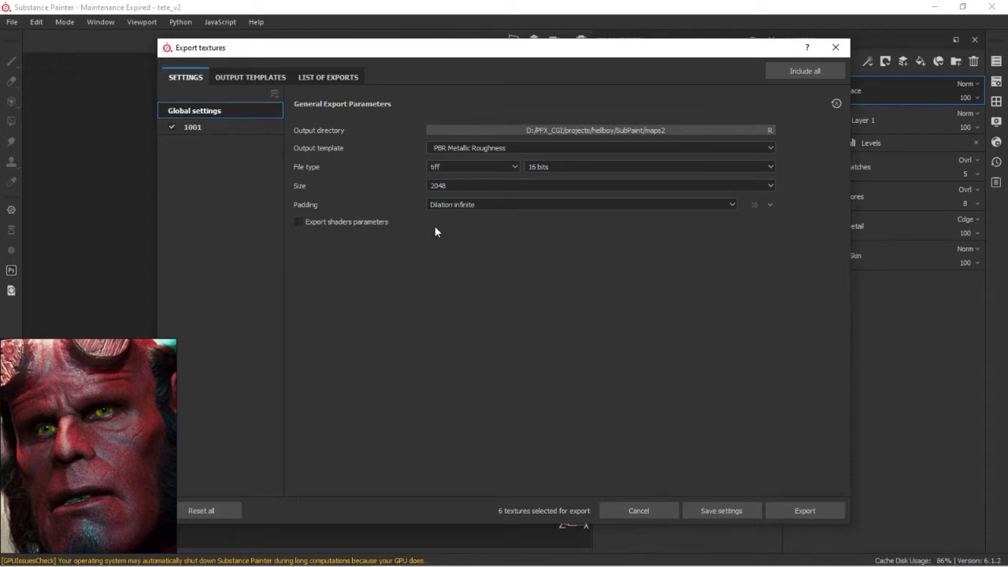
Check the export list of texture set 1001, export its BaseColor and Roughness maps, and close the export dialog
{"action": "left_click", "coordinate": [197, 130]}
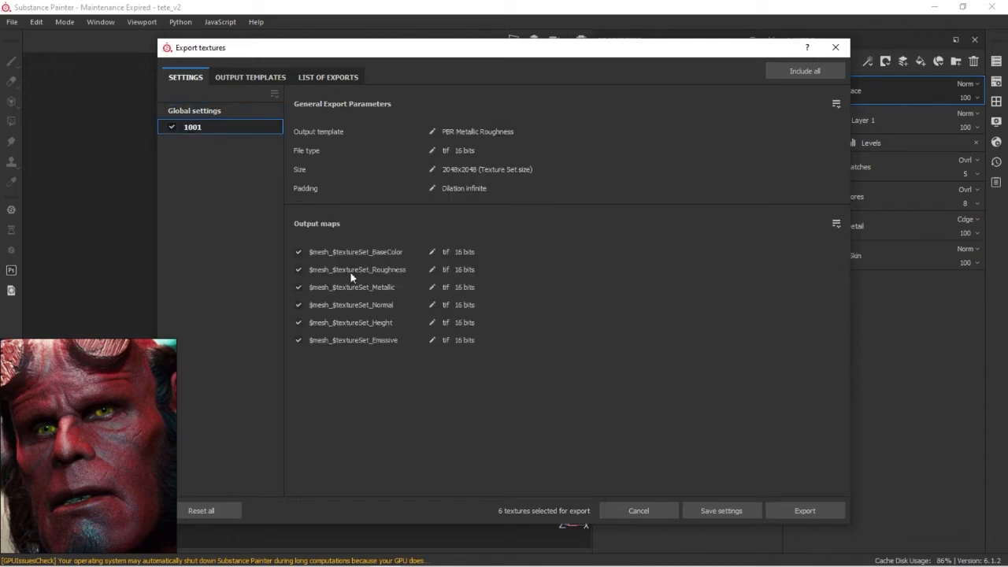
{"action": "left_click", "coordinate": [337, 79]}
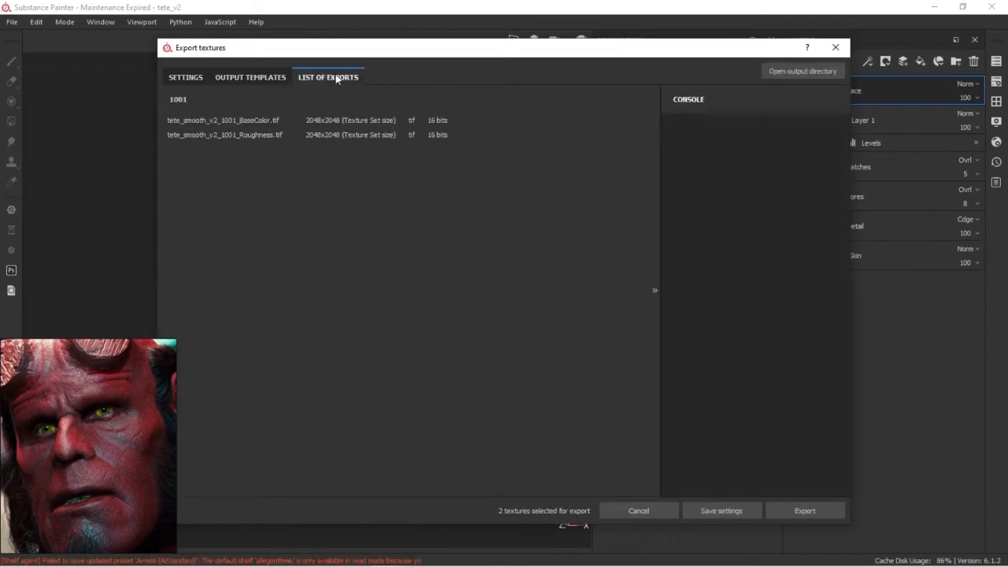
{"action": "left_click", "coordinate": [801, 512]}
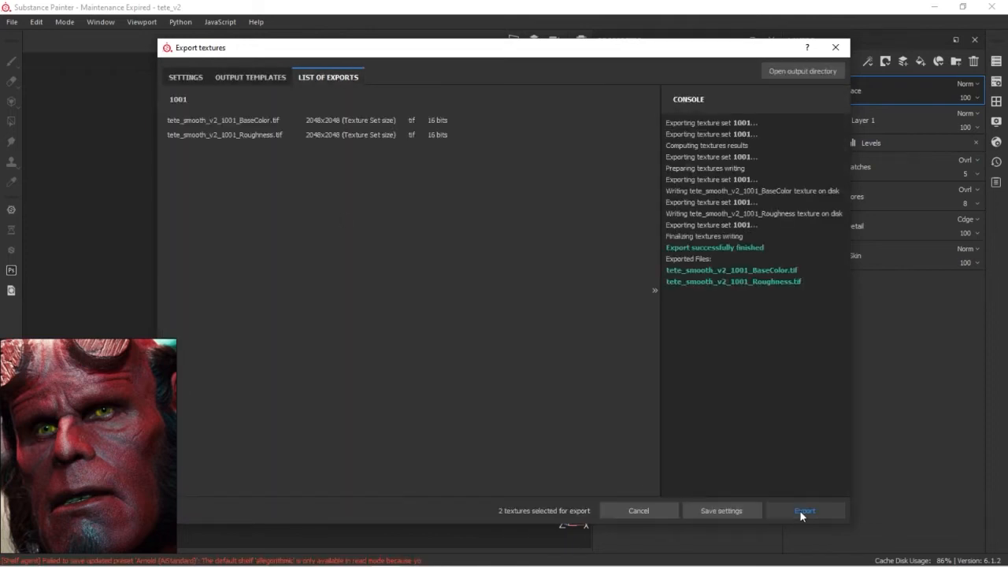
{"action": "key", "text": "alt+Tab"}
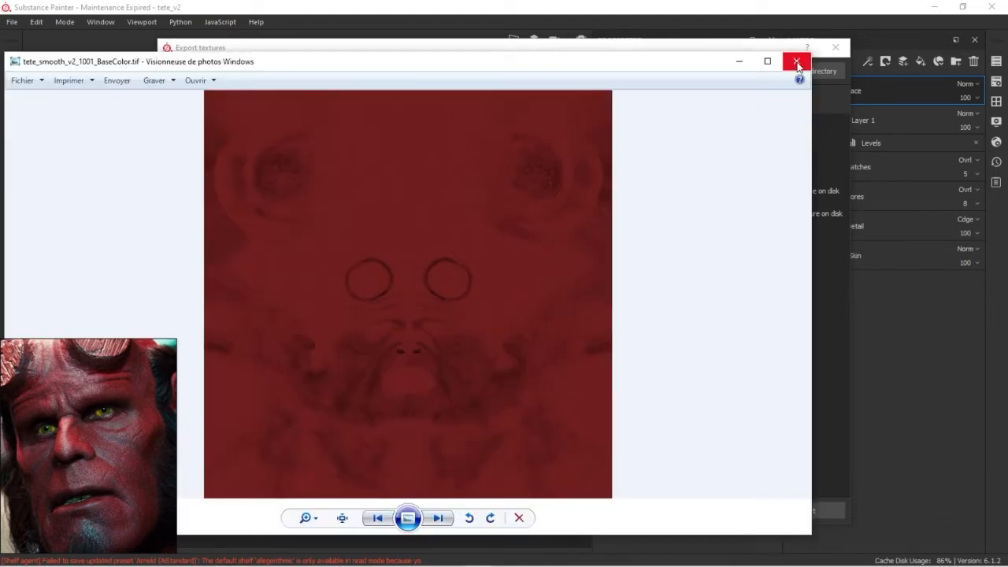
{"action": "left_click", "coordinate": [797, 63]}
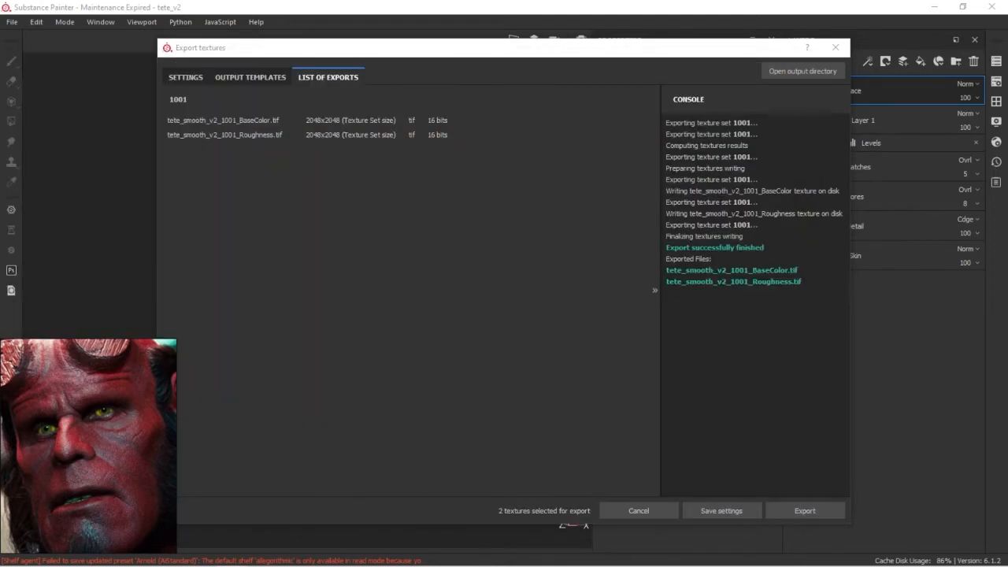
{"action": "left_click", "coordinate": [795, 61]}
{"action": "left_click", "coordinate": [836, 47]}
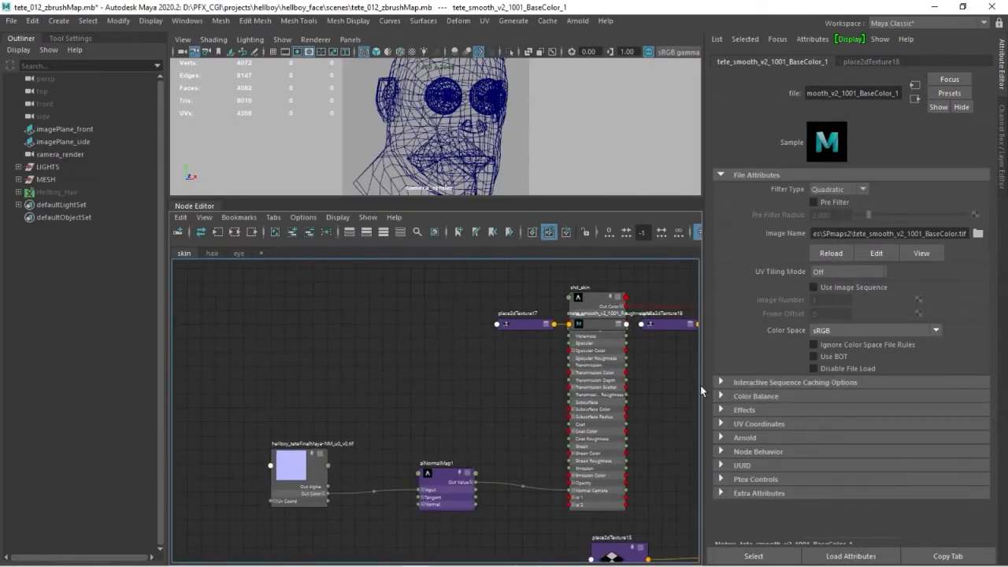
In Maya's Node Editor, arrange the BaseColor and Roughness file nodes with their place2dTexture nodes beside the shd_skin shader
{"action": "left_click", "coordinate": [339, 353]}
{"action": "left_click_drag", "start_coordinate": [524, 324], "coordinate": [258, 353]}
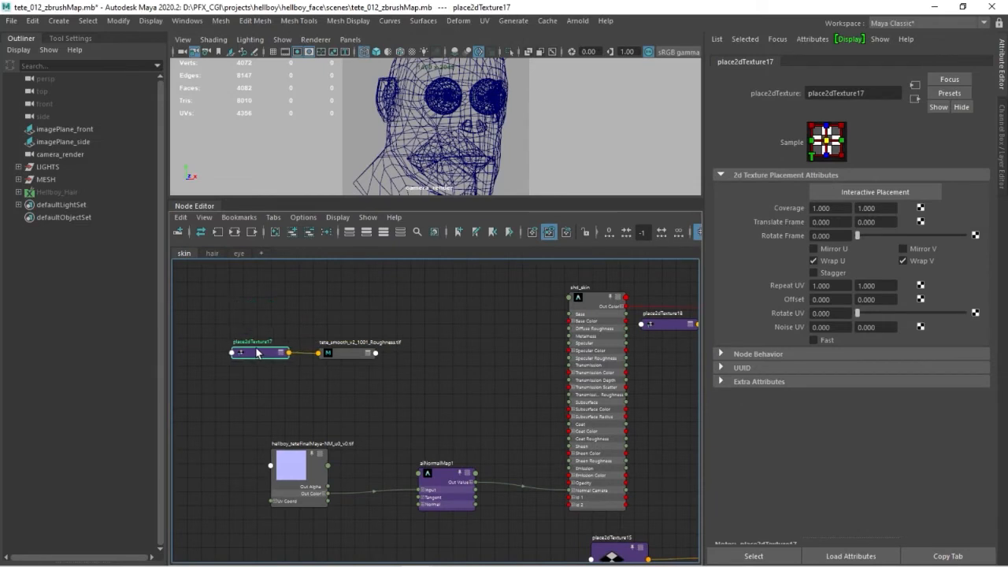
{"action": "middle_click_drag", "start_coordinate": [315, 370], "coordinate": [333, 348], "text": "alt"}
{"action": "left_click_drag", "start_coordinate": [382, 351], "coordinate": [285, 315]}
{"action": "left_click_drag", "start_coordinate": [345, 331], "coordinate": [350, 287]}
{"action": "middle_click_drag", "start_coordinate": [552, 331], "coordinate": [442, 353], "text": "alt"}
{"action": "left_click_drag", "start_coordinate": [676, 350], "coordinate": [276, 363]}
{"action": "middle_click_drag", "start_coordinate": [308, 375], "coordinate": [448, 378], "text": "alt"}
{"action": "left_click_drag", "start_coordinate": [447, 360], "coordinate": [401, 293]}
{"action": "left_click_drag", "start_coordinate": [405, 359], "coordinate": [310, 313]}
{"action": "left_click_drag", "start_coordinate": [313, 311], "coordinate": [303, 354]}
{"action": "left_click_drag", "start_coordinate": [487, 287], "coordinate": [441, 317]}
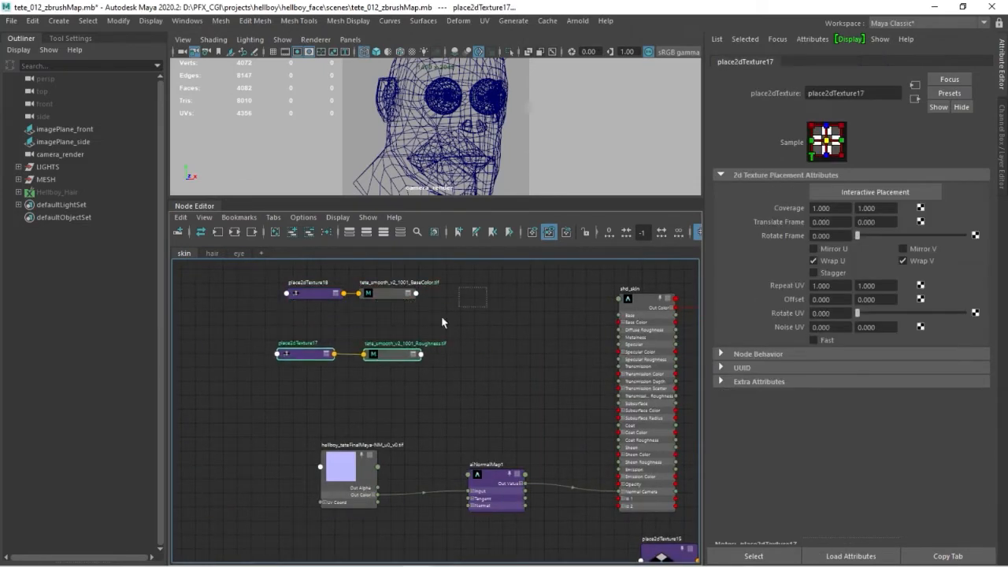
Expand the selected texture nodes to show their connected attributes and select the Roughness file node
{"action": "left_click", "coordinate": [549, 231]}
{"action": "left_click", "coordinate": [388, 358]}
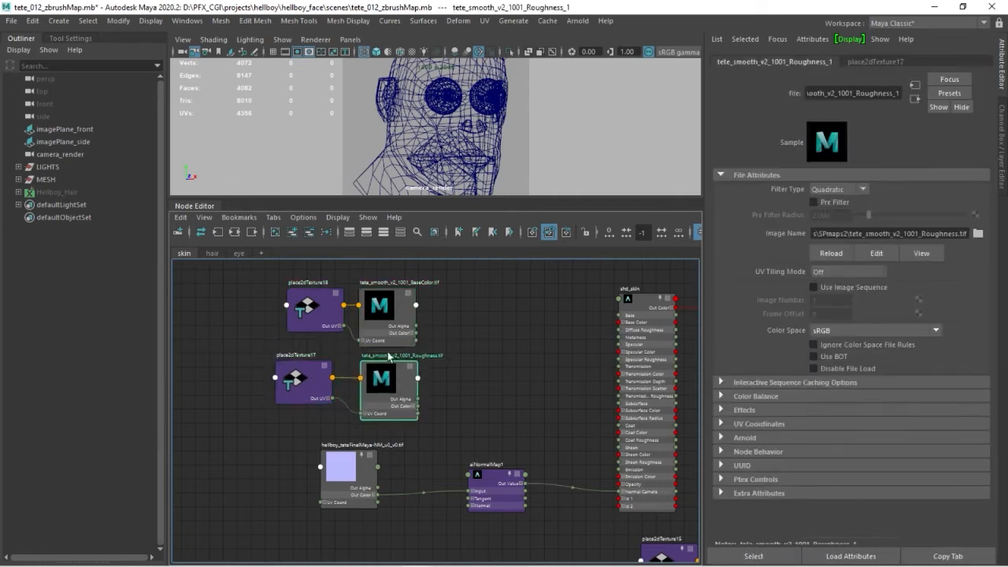
{"action": "middle_click_drag", "start_coordinate": [567, 353], "coordinate": [477, 350], "text": "alt"}
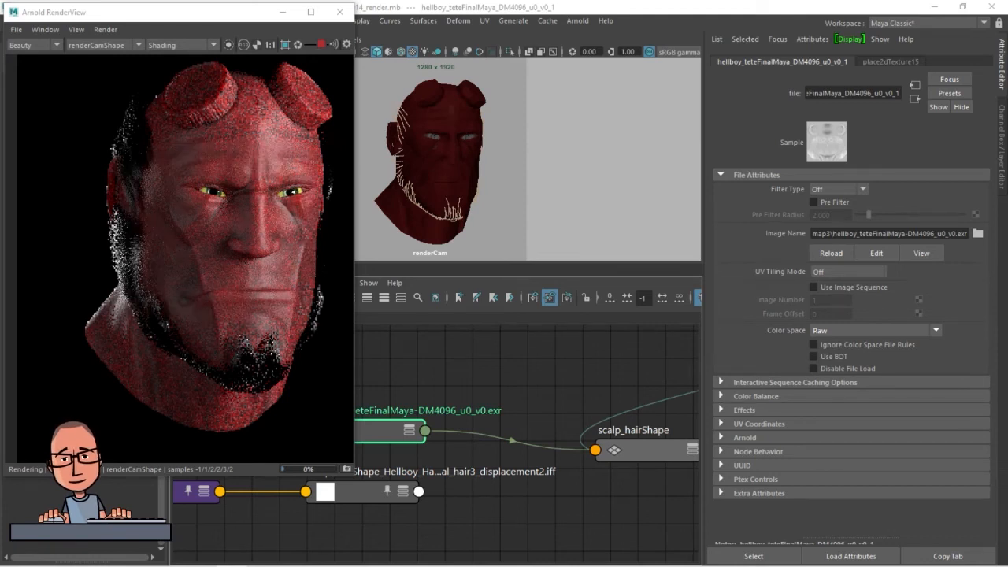
{"action": "left_click_drag", "start_coordinate": [445, 364], "coordinate": [529, 369]}
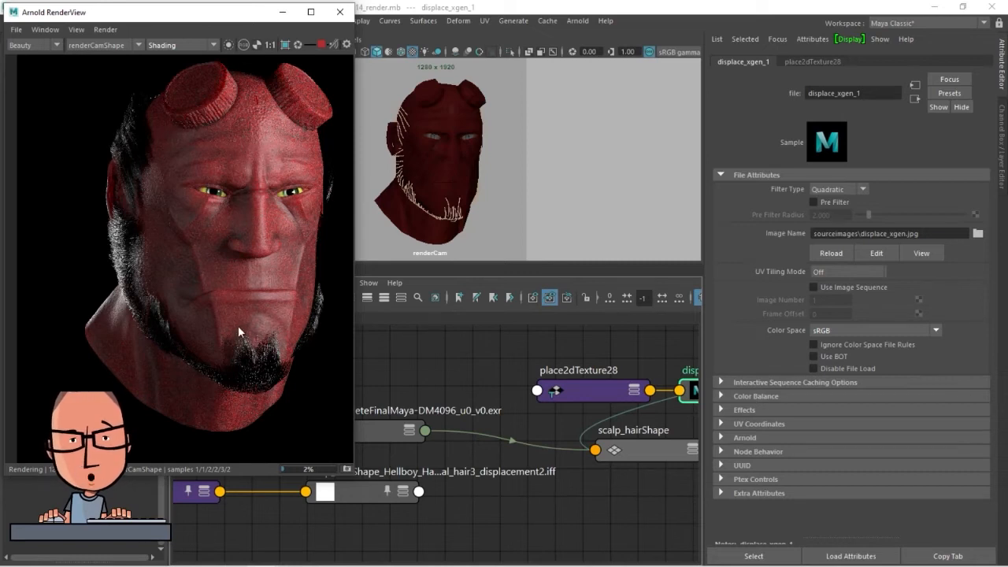
{"action": "middle_click_drag", "start_coordinate": [417, 399], "coordinate": [480, 389], "text": "alt"}
{"action": "mouse_move", "coordinate": [429, 425]}
{"action": "middle_mouse_down", "text": "alt"}
{"action": "mouse_move", "coordinate": [524, 378]}
{"action": "mouse_move", "coordinate": [433, 413]}
{"action": "middle_mouse_up", "text": "alt"}
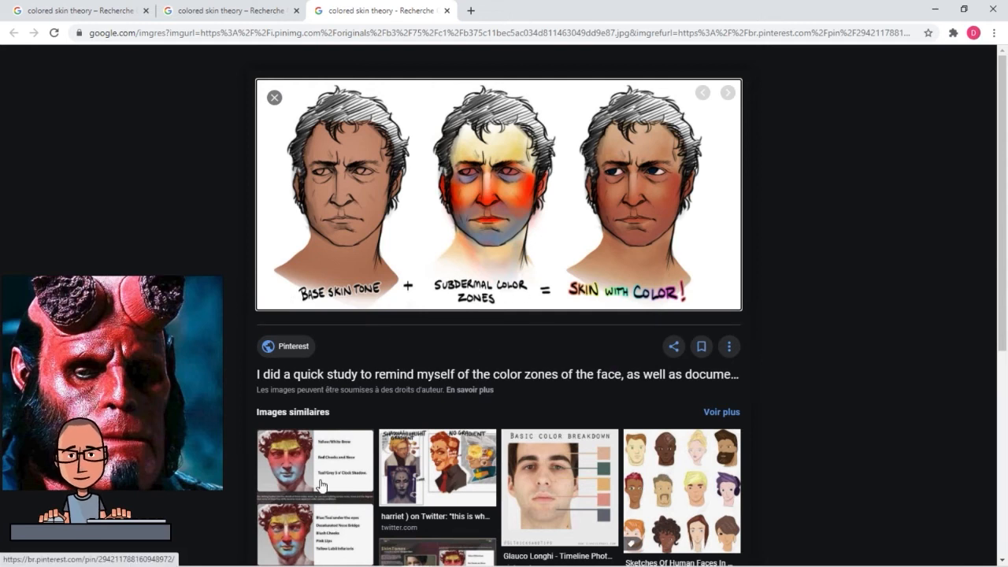
Browse the similar images of the skin theory reference in the browser and examine the statue chart of facial color zones
{"action": "scroll", "coordinate": [321, 485], "scroll_direction": "down", "scroll_amount": 2}
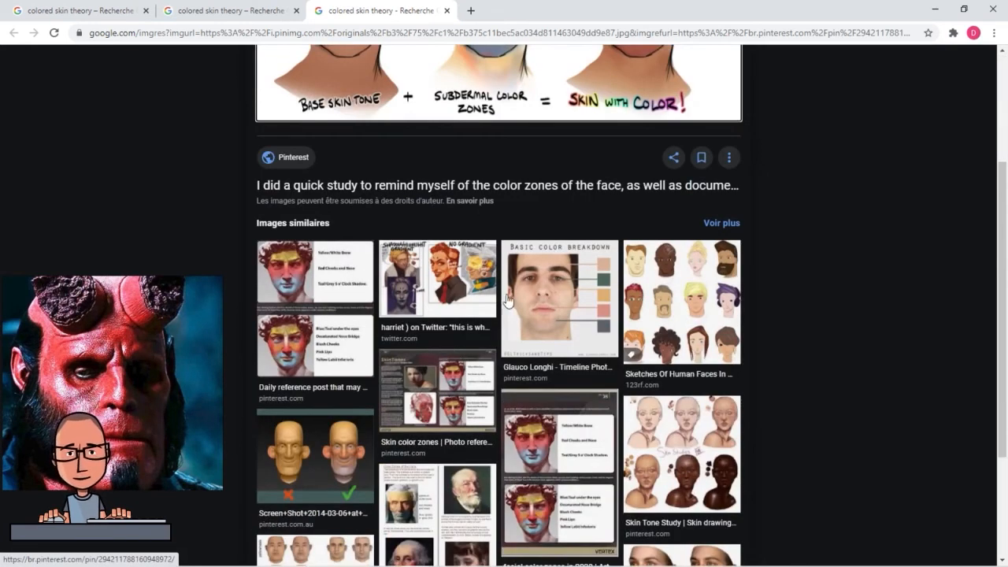
{"action": "scroll", "coordinate": [505, 313], "scroll_direction": "down", "scroll_amount": 1}
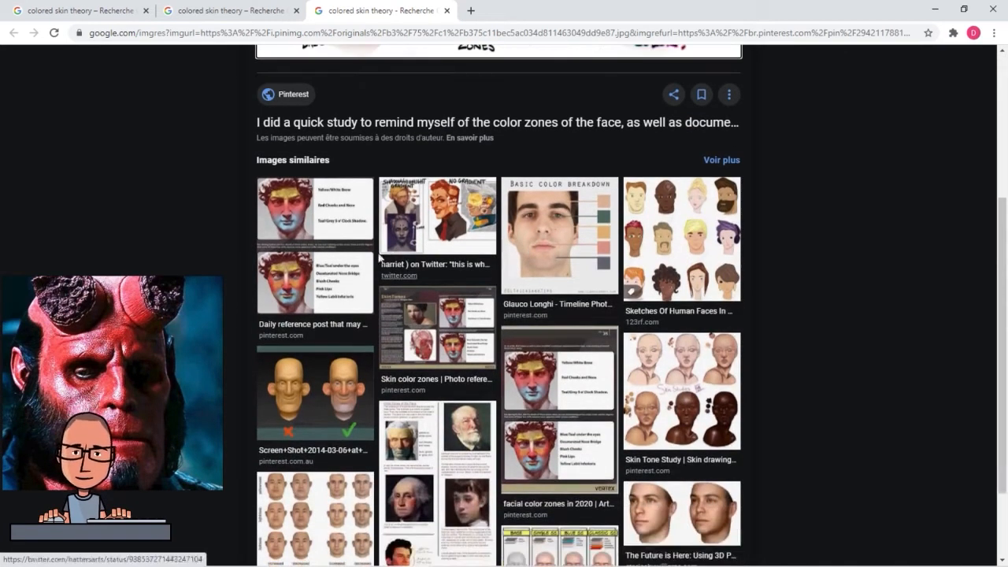
{"action": "left_click", "coordinate": [332, 224]}
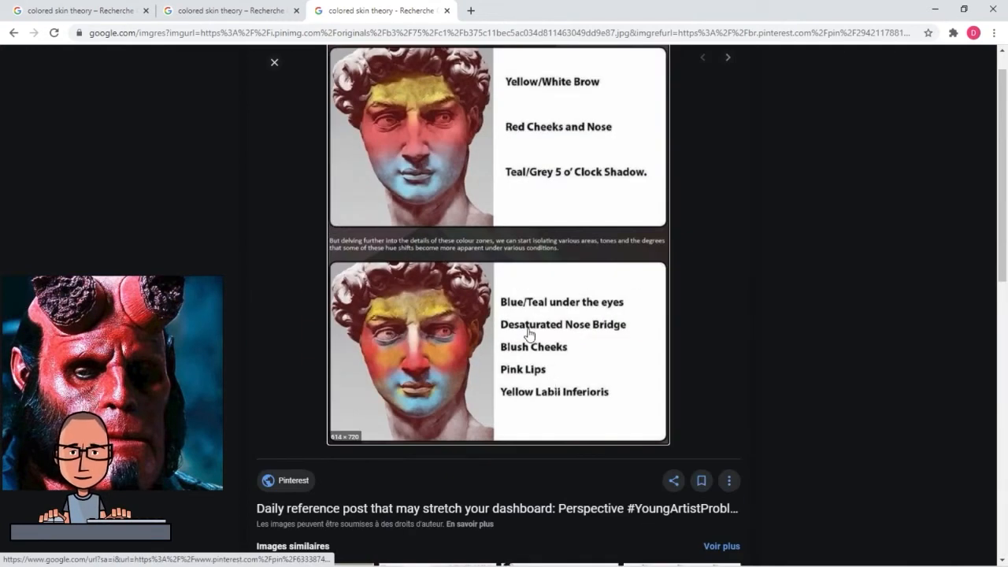
{"action": "scroll", "coordinate": [437, 376], "scroll_direction": "up", "scroll_amount": 1}
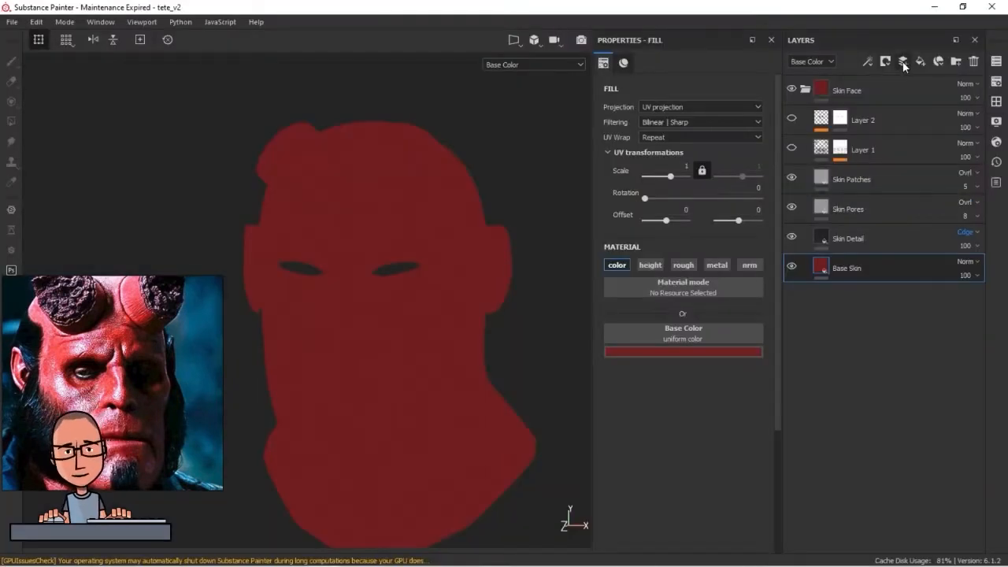
In Substance Painter, add a paint layer directly above Base Skin and bring up its brush material settings
{"action": "left_click", "coordinate": [903, 63]}
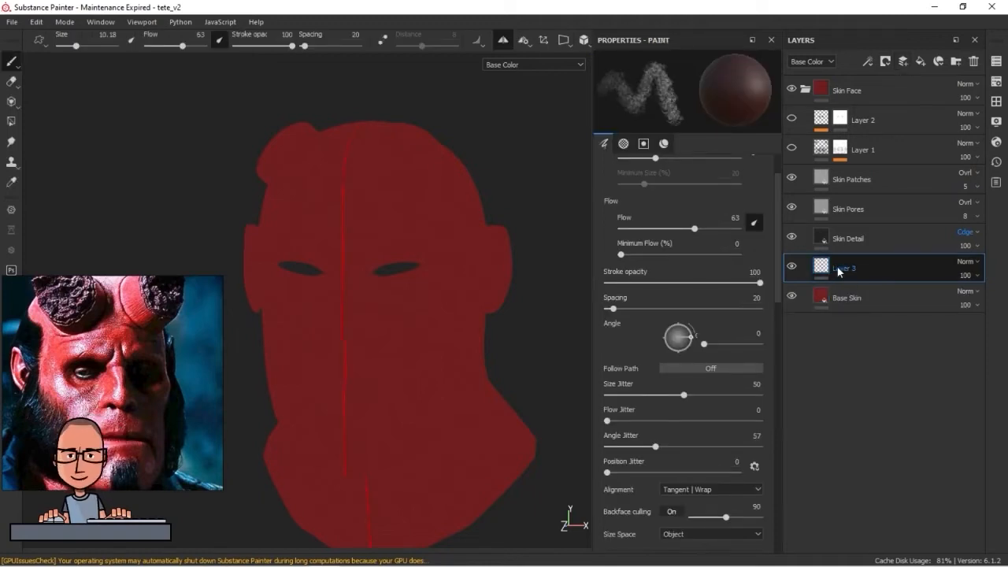
{"action": "scroll", "coordinate": [777, 486], "scroll_direction": "down", "scroll_amount": 5}
{"action": "scroll", "coordinate": [777, 455], "scroll_direction": "up", "scroll_amount": 10}
{"action": "scroll", "coordinate": [737, 477], "scroll_direction": "down", "scroll_amount": 5}
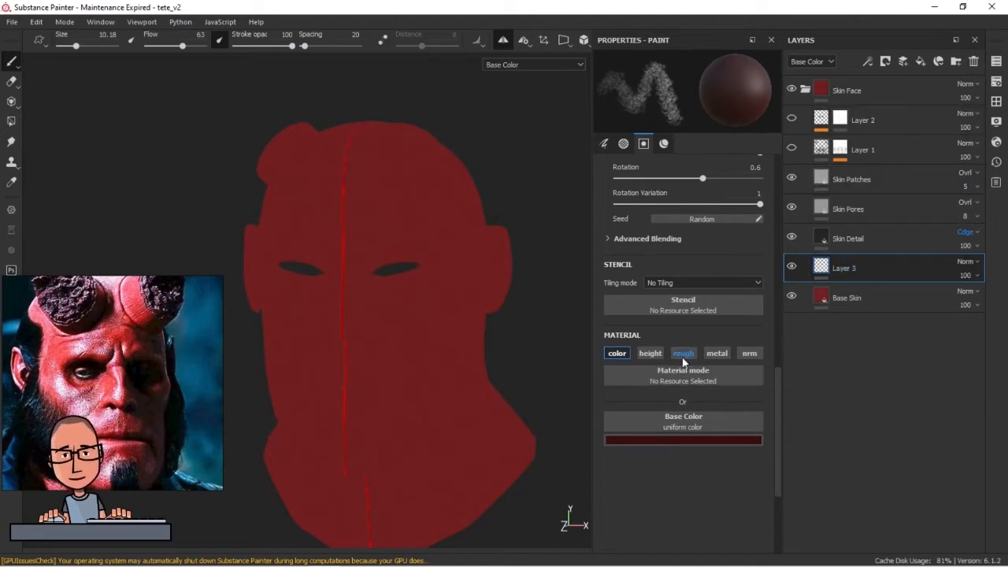
{"action": "left_click", "coordinate": [885, 150]}
{"action": "left_click", "coordinate": [888, 126]}
{"action": "left_click", "coordinate": [889, 148]}
{"action": "left_click", "coordinate": [894, 126]}
{"action": "left_click", "coordinate": [898, 150]}
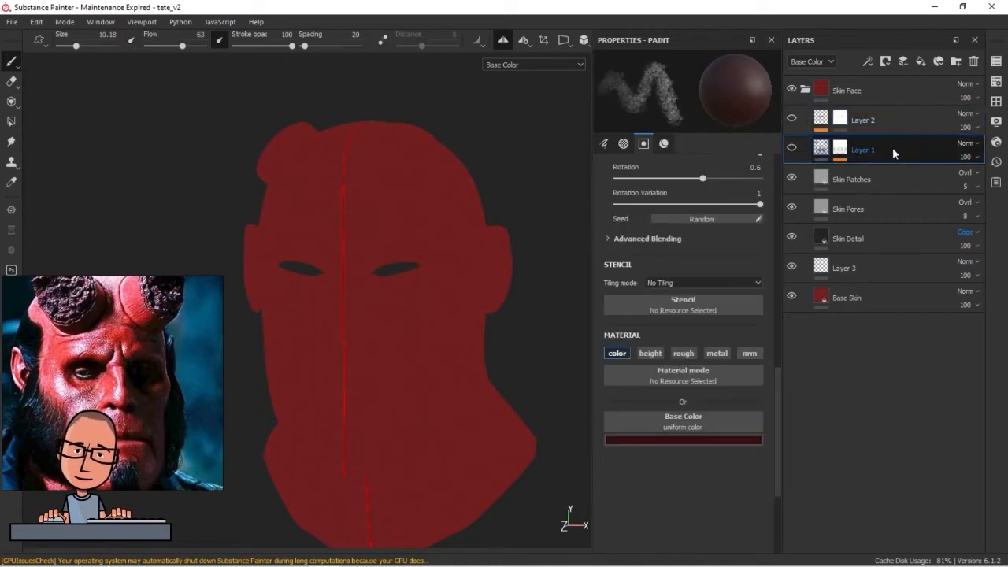
On Layer 3, set the base color to dark olive yellow and paint the forehead with it
{"action": "left_click", "coordinate": [886, 126]}
{"action": "left_click", "coordinate": [888, 145]}
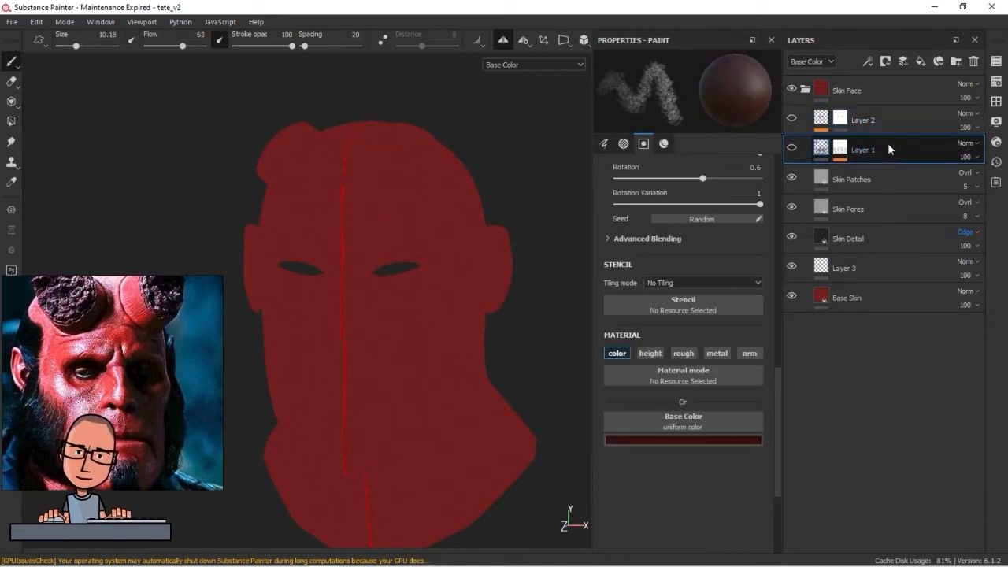
{"action": "left_click", "coordinate": [856, 269]}
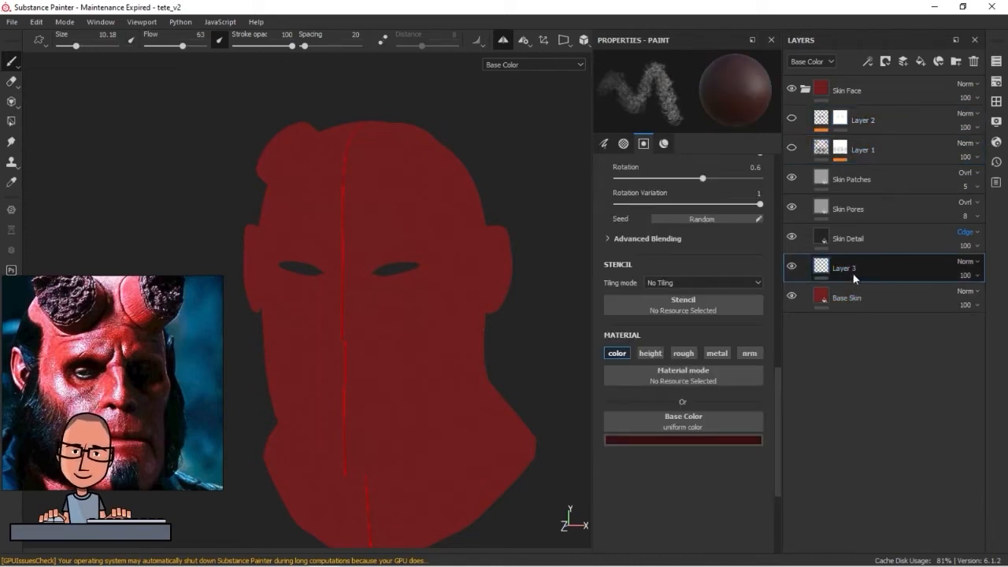
{"action": "left_click", "coordinate": [701, 441]}
{"action": "left_click_drag", "start_coordinate": [814, 408], "coordinate": [768, 371]}
{"action": "left_click", "coordinate": [766, 380]}
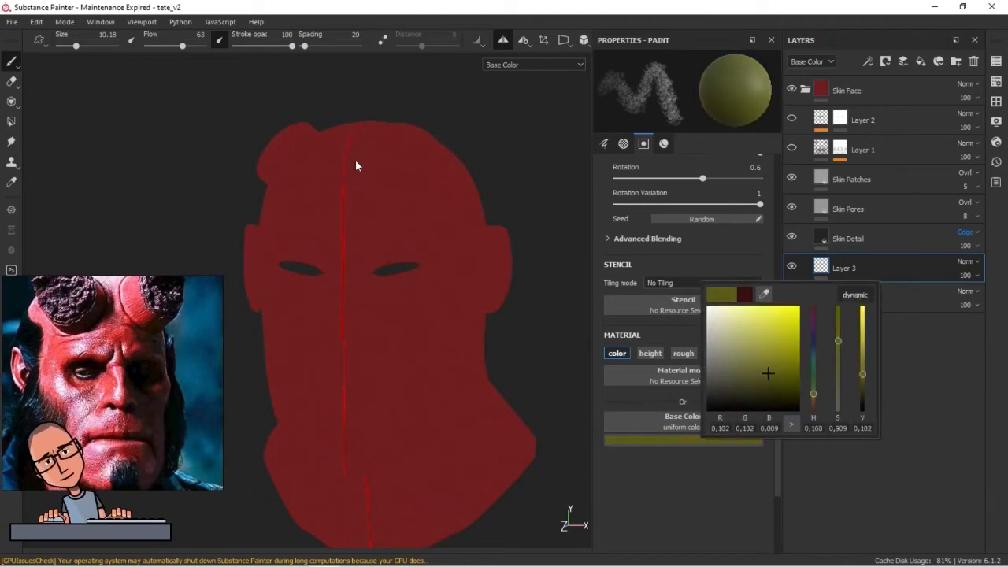
{"action": "left_click_drag", "start_coordinate": [356, 164], "coordinate": [414, 178]}
{"action": "middle_click_drag", "start_coordinate": [462, 198], "coordinate": [450, 237], "text": "alt"}
{"action": "right_click_drag", "start_coordinate": [390, 223], "coordinate": [455, 244], "text": "ctrl"}
{"action": "mouse_move", "coordinate": [398, 206]}
{"action": "left_mouse_down"}
{"action": "mouse_move", "coordinate": [385, 189]}
{"action": "mouse_move", "coordinate": [358, 197]}
{"action": "mouse_move", "coordinate": [328, 234]}
{"action": "left_mouse_up"}
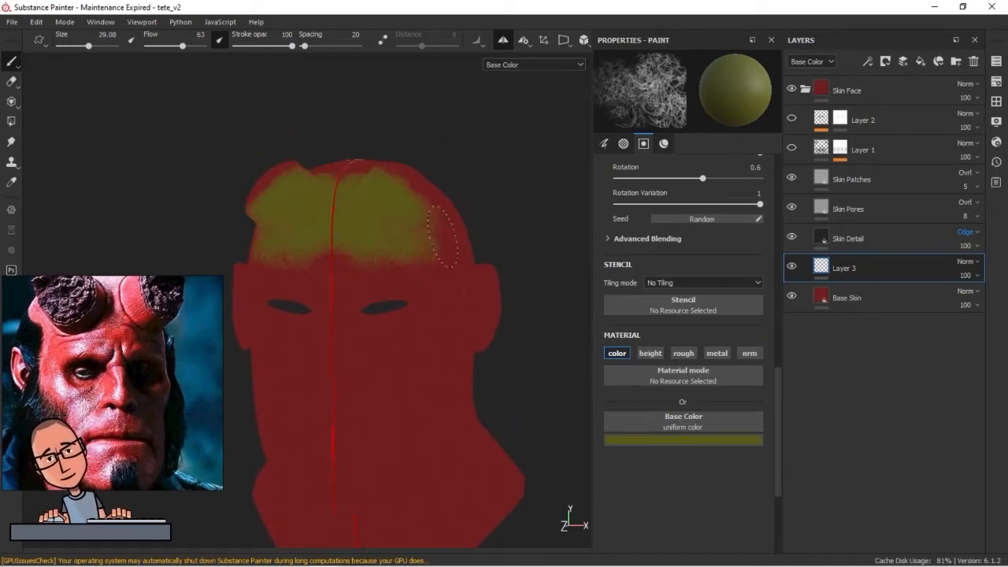
Lighten the olive base color, paint it across the lower forehead and show the model in Material view
{"action": "left_click", "coordinate": [708, 438]}
{"action": "left_click", "coordinate": [759, 364]}
{"action": "left_click_drag", "start_coordinate": [432, 243], "coordinate": [387, 256]}
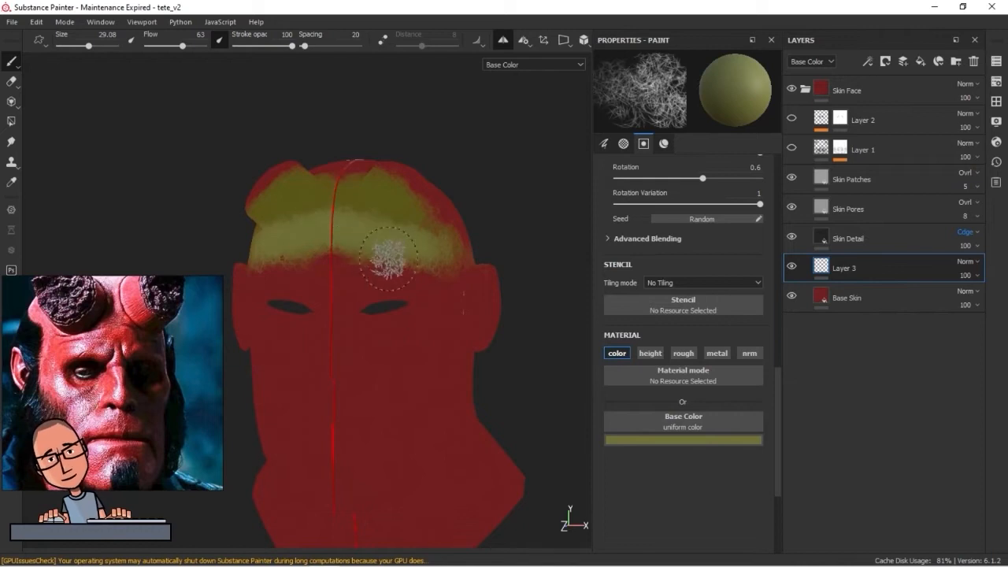
{"action": "left_click", "coordinate": [577, 65]}
{"action": "left_click", "coordinate": [529, 81]}
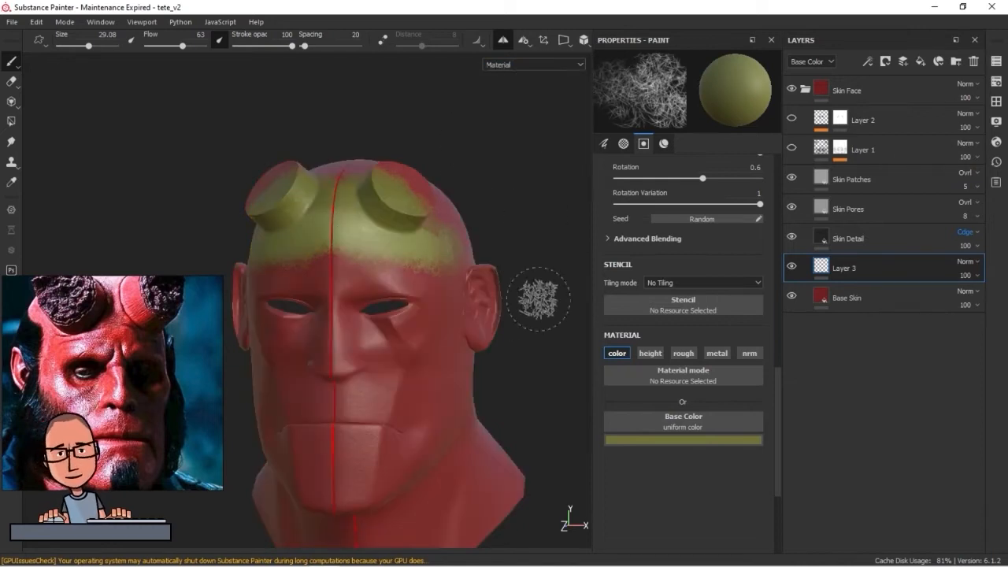
Erase the olive paint from the horn stumps with a size 10 eraser
{"action": "mouse_move", "coordinate": [403, 299]}
{"action": "right_mouse_down", "text": "ctrl"}
{"action": "mouse_move", "coordinate": [415, 291]}
{"action": "mouse_move", "coordinate": [490, 358]}
{"action": "mouse_move", "coordinate": [551, 364]}
{"action": "right_mouse_up", "text": "ctrl"}
{"action": "middle_click_drag", "start_coordinate": [551, 364], "coordinate": [485, 332], "text": "alt"}
{"action": "left_click_drag", "start_coordinate": [485, 332], "coordinate": [407, 320], "text": "alt"}
{"action": "middle_click_drag", "start_coordinate": [402, 289], "coordinate": [404, 313], "text": "alt"}
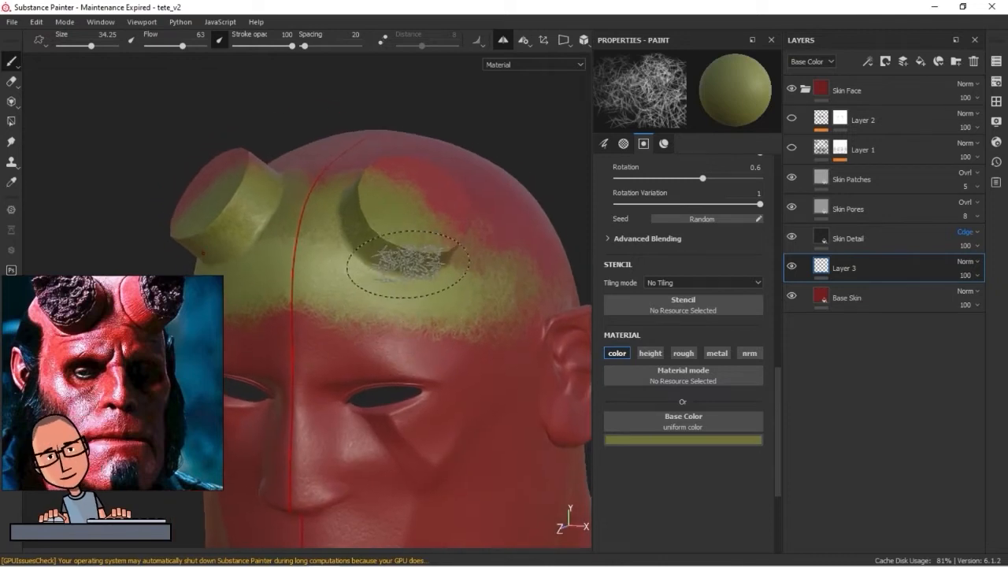
{"action": "left_click", "coordinate": [11, 82]}
{"action": "mouse_move", "coordinate": [445, 229]}
{"action": "left_mouse_down"}
{"action": "mouse_move", "coordinate": [400, 202]}
{"action": "mouse_move", "coordinate": [425, 246]}
{"action": "left_mouse_up"}
{"action": "mouse_move", "coordinate": [380, 191]}
{"action": "left_mouse_down"}
{"action": "mouse_move", "coordinate": [396, 238]}
{"action": "mouse_move", "coordinate": [450, 238]}
{"action": "mouse_move", "coordinate": [521, 260]}
{"action": "left_mouse_up"}
{"action": "left_click_drag", "start_coordinate": [372, 145], "coordinate": [582, 331], "text": "alt"}
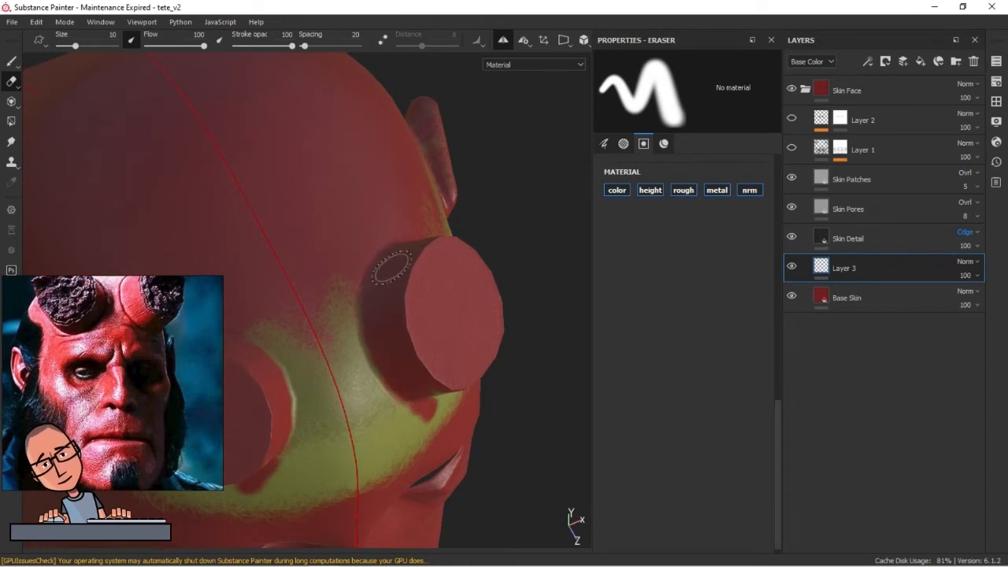
{"action": "mouse_move", "coordinate": [375, 351]}
{"action": "left_mouse_down", "text": "alt"}
{"action": "mouse_move", "coordinate": [401, 391]}
{"action": "mouse_move", "coordinate": [445, 254]}
{"action": "mouse_move", "coordinate": [342, 252]}
{"action": "mouse_move", "coordinate": [434, 267]}
{"action": "left_mouse_up", "text": "alt"}
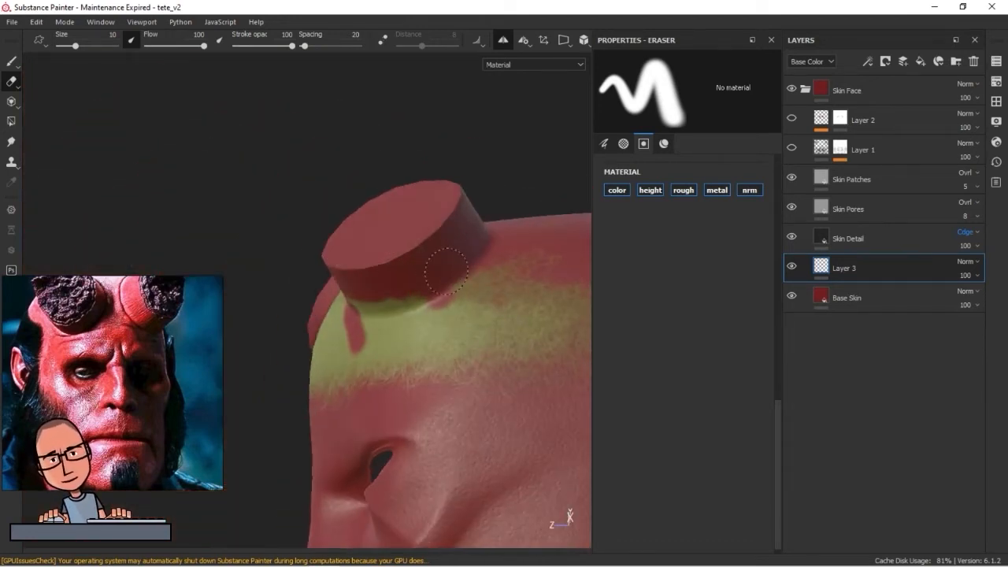
{"action": "mouse_move", "coordinate": [382, 300]}
{"action": "left_mouse_down", "text": "alt"}
{"action": "mouse_move", "coordinate": [457, 294]}
{"action": "mouse_move", "coordinate": [499, 412]}
{"action": "mouse_move", "coordinate": [366, 232]}
{"action": "left_mouse_up", "text": "alt"}
Repaint the olive skin around the base of the horns with a size 18.61 brush
{"action": "left_click", "coordinate": [11, 61]}
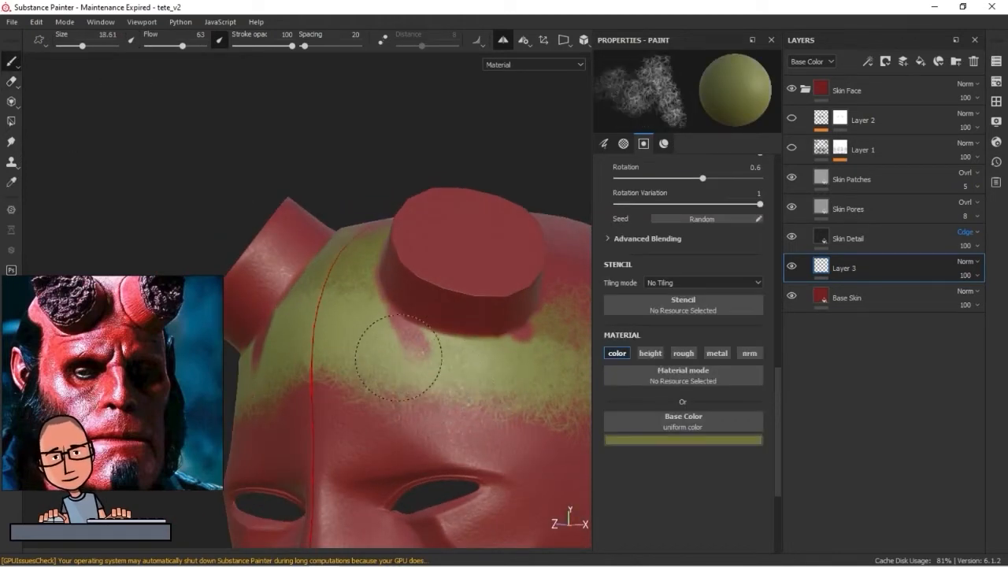
{"action": "mouse_move", "coordinate": [401, 322]}
{"action": "left_mouse_down", "text": "alt"}
{"action": "mouse_move", "coordinate": [442, 397]}
{"action": "mouse_move", "coordinate": [414, 384]}
{"action": "left_mouse_up", "text": "alt"}
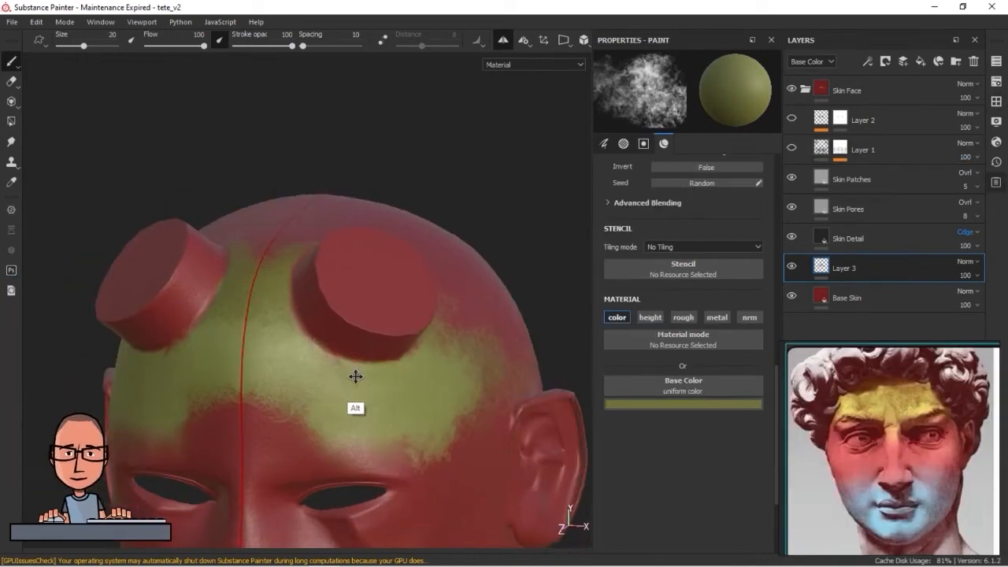
{"action": "left_click_drag", "start_coordinate": [354, 376], "coordinate": [353, 389], "text": "alt"}
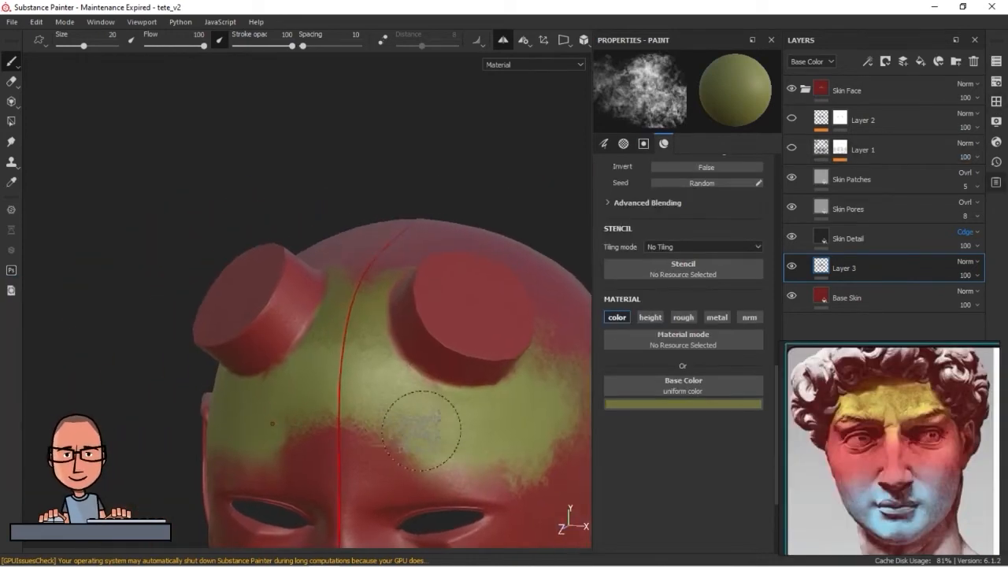
Extend the olive zone down the forehead to the brows with a size 20 brush at flow 100 and spacing 10
{"action": "left_click_drag", "start_coordinate": [421, 429], "coordinate": [337, 344]}
{"action": "mouse_move", "coordinate": [385, 460]}
{"action": "left_mouse_down"}
{"action": "mouse_move", "coordinate": [387, 254]}
{"action": "mouse_move", "coordinate": [438, 454]}
{"action": "mouse_move", "coordinate": [495, 455]}
{"action": "left_mouse_up"}
{"action": "middle_click_drag", "start_coordinate": [430, 429], "coordinate": [435, 361], "text": "alt"}
{"action": "mouse_move", "coordinate": [434, 360]}
{"action": "left_mouse_down", "text": "alt"}
{"action": "mouse_move", "coordinate": [377, 388]}
{"action": "mouse_move", "coordinate": [337, 355]}
{"action": "left_mouse_up", "text": "alt"}
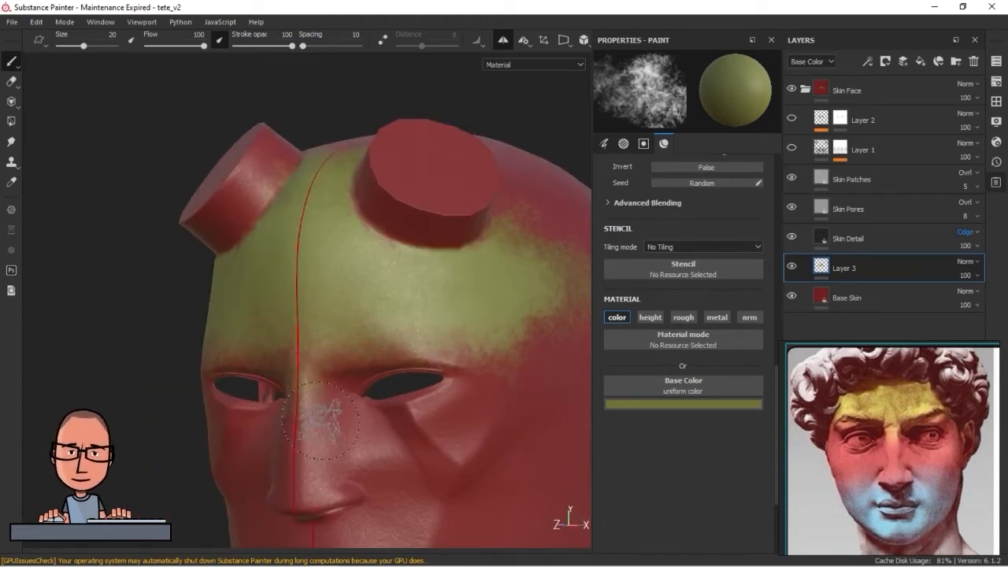
Spread the olive color over the temples and the side and top of the skull, using a brush up to size 40.88
{"action": "mouse_move", "coordinate": [506, 326]}
{"action": "left_mouse_down", "text": "alt"}
{"action": "mouse_move", "coordinate": [393, 364]}
{"action": "mouse_move", "coordinate": [358, 251]}
{"action": "left_mouse_up", "text": "alt"}
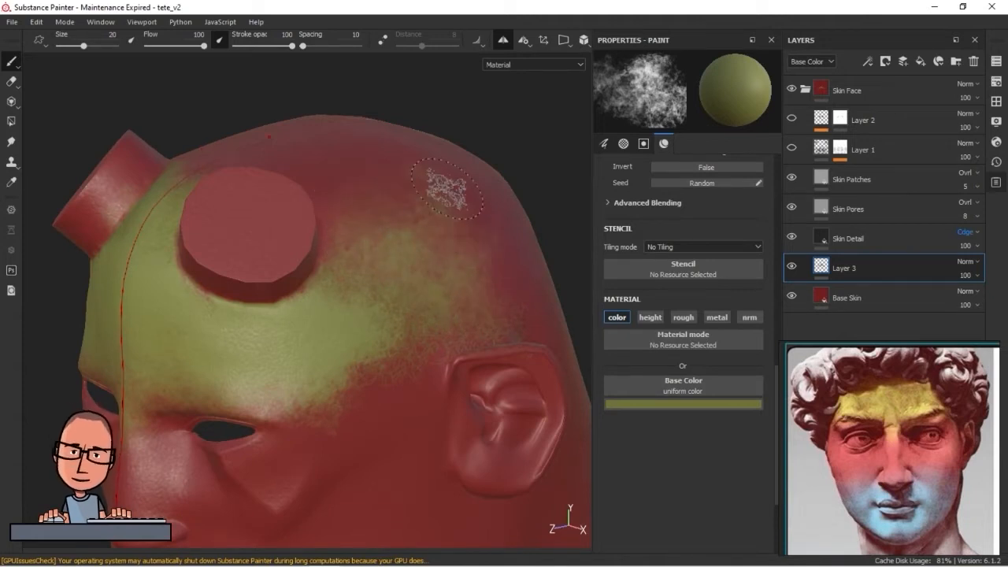
{"action": "right_click_drag", "start_coordinate": [438, 267], "coordinate": [482, 307], "text": "ctrl"}
{"action": "right_click_drag", "start_coordinate": [482, 307], "coordinate": [282, 296], "text": "alt"}
{"action": "mouse_move", "coordinate": [281, 296]}
{"action": "left_mouse_down", "text": "alt"}
{"action": "mouse_move", "coordinate": [434, 325]}
{"action": "mouse_move", "coordinate": [335, 315]}
{"action": "mouse_move", "coordinate": [360, 301]}
{"action": "left_mouse_up", "text": "alt"}
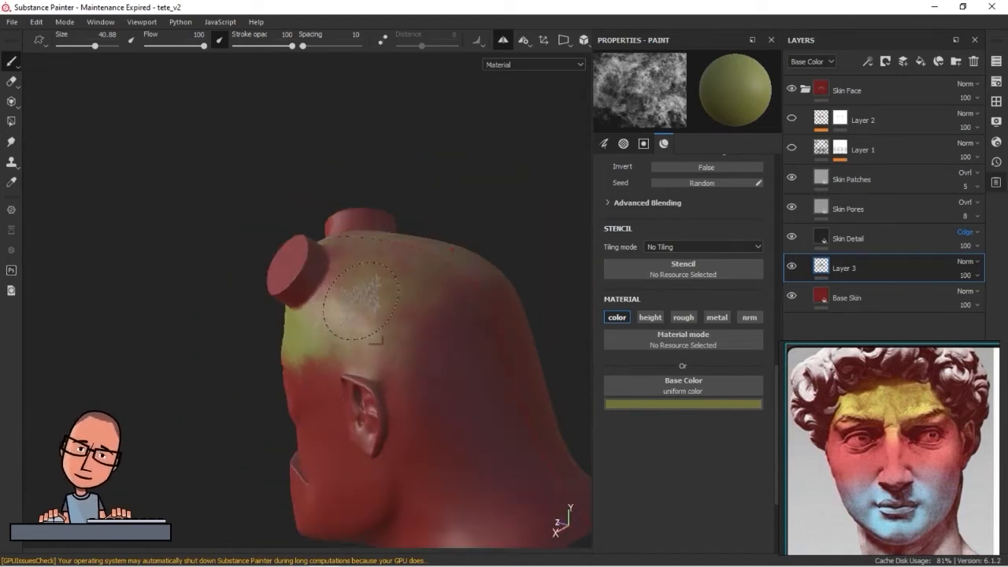
{"action": "left_click_drag", "start_coordinate": [422, 325], "coordinate": [344, 346], "text": "alt"}
{"action": "right_click_drag", "start_coordinate": [363, 364], "coordinate": [463, 381], "text": "alt"}
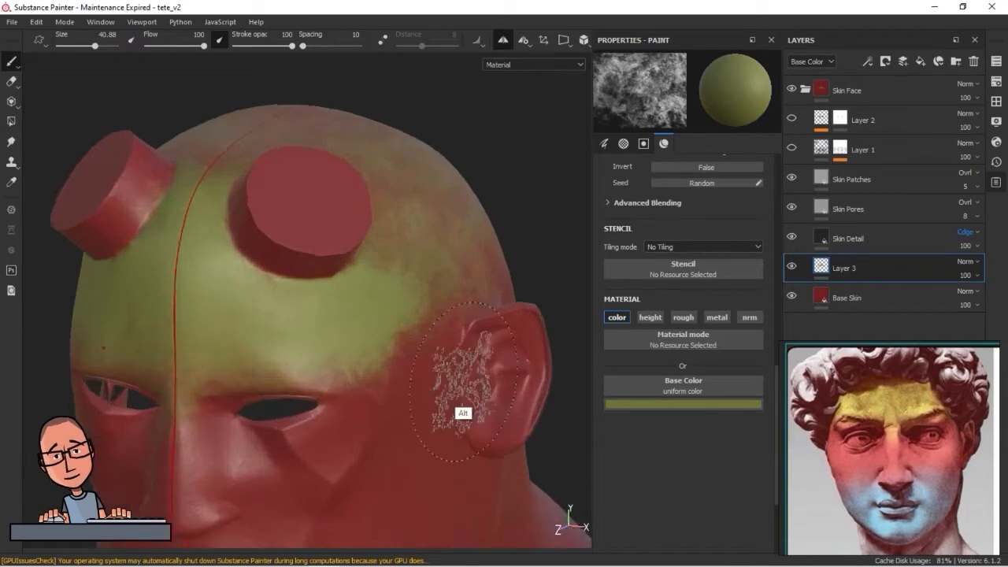
Fill in the olive color along the brow ridge and upper nose bridge with a size 16.91 brush
{"action": "left_click_drag", "start_coordinate": [463, 380], "coordinate": [439, 358], "text": "alt"}
{"action": "right_click_drag", "start_coordinate": [512, 322], "coordinate": [370, 324], "text": "alt"}
{"action": "mouse_move", "coordinate": [369, 324]}
{"action": "middle_mouse_down", "text": "alt"}
{"action": "mouse_move", "coordinate": [354, 350]}
{"action": "mouse_move", "coordinate": [297, 349]}
{"action": "middle_mouse_up", "text": "alt"}
{"action": "mouse_move", "coordinate": [304, 405]}
{"action": "left_mouse_down", "text": "alt"}
{"action": "mouse_move", "coordinate": [367, 377]}
{"action": "mouse_move", "coordinate": [389, 385]}
{"action": "left_mouse_up", "text": "alt"}
{"action": "right_click_drag", "start_coordinate": [389, 386], "coordinate": [345, 385], "text": "alt"}
{"action": "left_click_drag", "start_coordinate": [344, 385], "coordinate": [266, 369], "text": "alt"}
{"action": "right_click_drag", "start_coordinate": [266, 369], "coordinate": [238, 313], "text": "alt"}
{"action": "mouse_move", "coordinate": [237, 314]}
{"action": "right_mouse_down", "text": "ctrl"}
{"action": "mouse_move", "coordinate": [126, 315]}
{"action": "mouse_move", "coordinate": [207, 302]}
{"action": "mouse_move", "coordinate": [145, 301]}
{"action": "right_mouse_up", "text": "ctrl"}
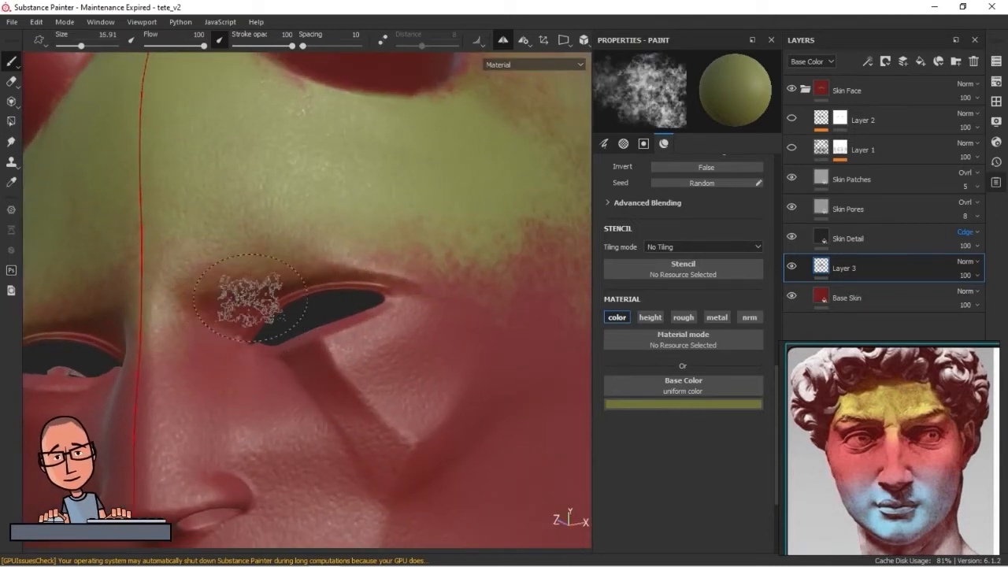
{"action": "left_click_drag", "start_coordinate": [153, 259], "coordinate": [184, 265], "text": "alt"}
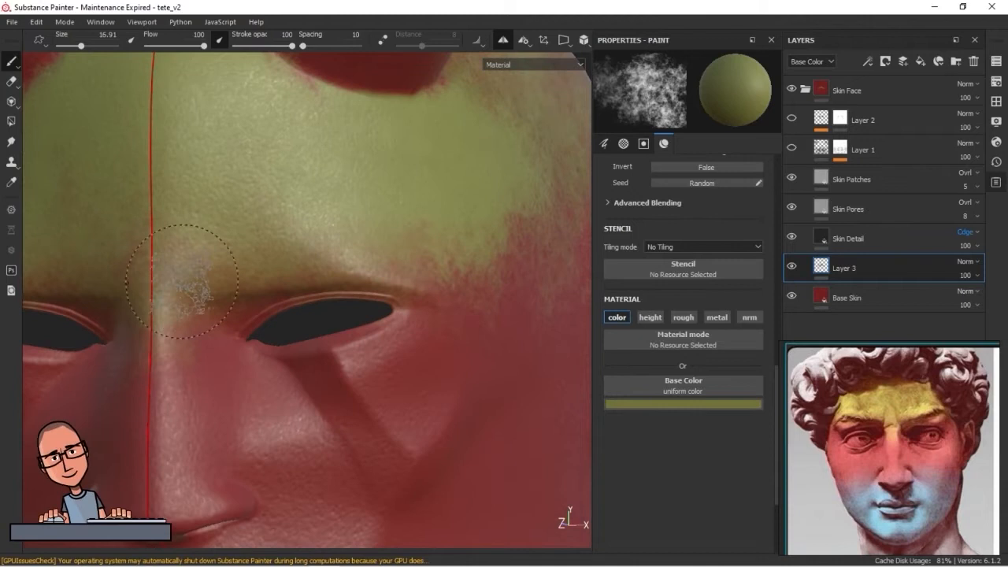
Change the base color to a muted blue and shift its hue toward teal for the beard area
{"action": "mouse_move", "coordinate": [307, 291]}
{"action": "left_mouse_down", "text": "alt"}
{"action": "mouse_move", "coordinate": [310, 338]}
{"action": "mouse_move", "coordinate": [270, 383]}
{"action": "mouse_move", "coordinate": [364, 372]}
{"action": "left_mouse_up", "text": "alt"}
{"action": "middle_click_drag", "start_coordinate": [364, 372], "coordinate": [354, 299], "text": "alt"}
{"action": "right_click_drag", "start_coordinate": [354, 299], "coordinate": [322, 371], "text": "alt"}
{"action": "left_click_drag", "start_coordinate": [322, 371], "coordinate": [321, 392], "text": "alt"}
{"action": "left_click", "coordinate": [637, 405]}
{"action": "left_click", "coordinate": [762, 468]}
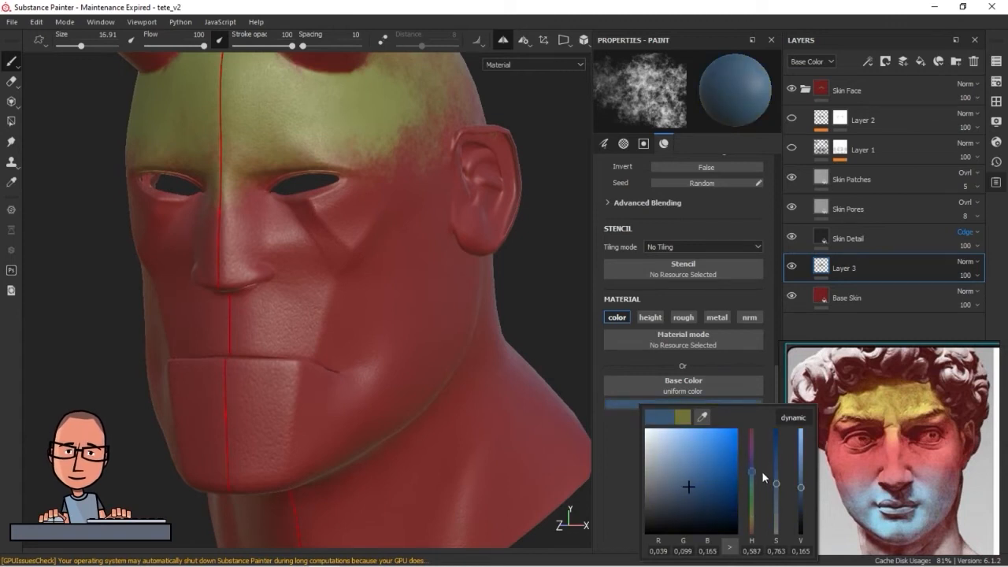
{"action": "left_click", "coordinate": [685, 404]}
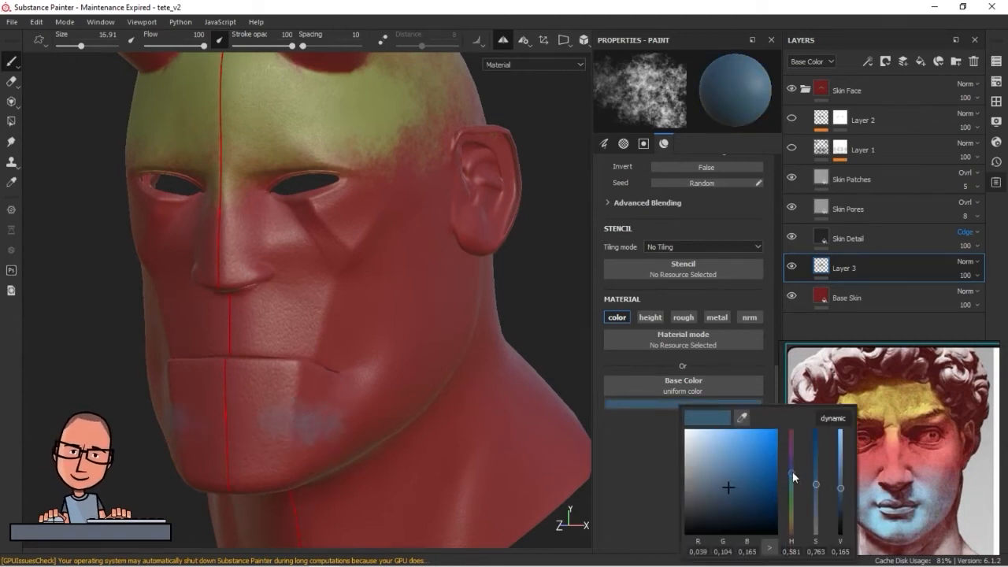
{"action": "left_click_drag", "start_coordinate": [792, 472], "coordinate": [792, 478]}
Paint the chin and the area between nose and mouth in teal blue
{"action": "mouse_move", "coordinate": [300, 478]}
{"action": "middle_mouse_down", "text": "alt"}
{"action": "mouse_move", "coordinate": [313, 443]}
{"action": "mouse_move", "coordinate": [340, 419]}
{"action": "middle_mouse_up", "text": "alt"}
{"action": "mouse_move", "coordinate": [347, 374]}
{"action": "left_mouse_down"}
{"action": "mouse_move", "coordinate": [303, 374]}
{"action": "mouse_move", "coordinate": [324, 408]}
{"action": "mouse_move", "coordinate": [349, 339]}
{"action": "left_mouse_up"}
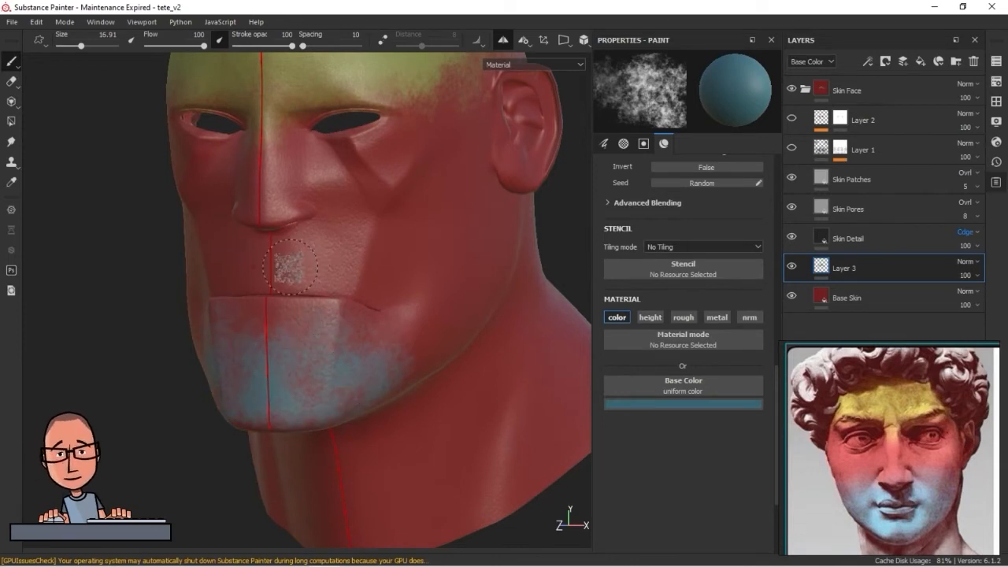
{"action": "right_click_drag", "start_coordinate": [283, 228], "coordinate": [391, 285], "text": "alt"}
{"action": "left_click_drag", "start_coordinate": [391, 286], "coordinate": [405, 244], "text": "alt"}
{"action": "left_click_drag", "start_coordinate": [255, 270], "coordinate": [351, 276]}
{"action": "right_click_drag", "start_coordinate": [338, 270], "coordinate": [362, 423], "text": "alt"}
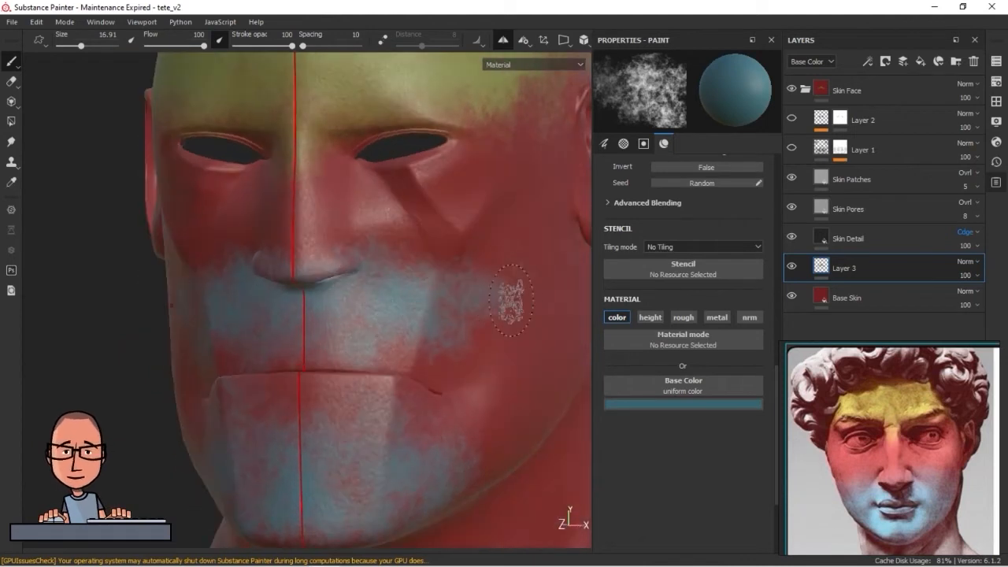
Extend the teal blue zone across the lower cheeks and along the jaw with a size 27.77 brush
{"action": "left_click_drag", "start_coordinate": [513, 292], "coordinate": [567, 323], "text": "alt"}
{"action": "right_click_drag", "start_coordinate": [570, 323], "coordinate": [554, 315], "text": "alt"}
{"action": "middle_click_drag", "start_coordinate": [555, 315], "coordinate": [369, 341], "text": "alt"}
{"action": "left_click_drag", "start_coordinate": [375, 334], "coordinate": [308, 342]}
{"action": "right_click_drag", "start_coordinate": [309, 353], "coordinate": [337, 354], "text": "ctrl"}
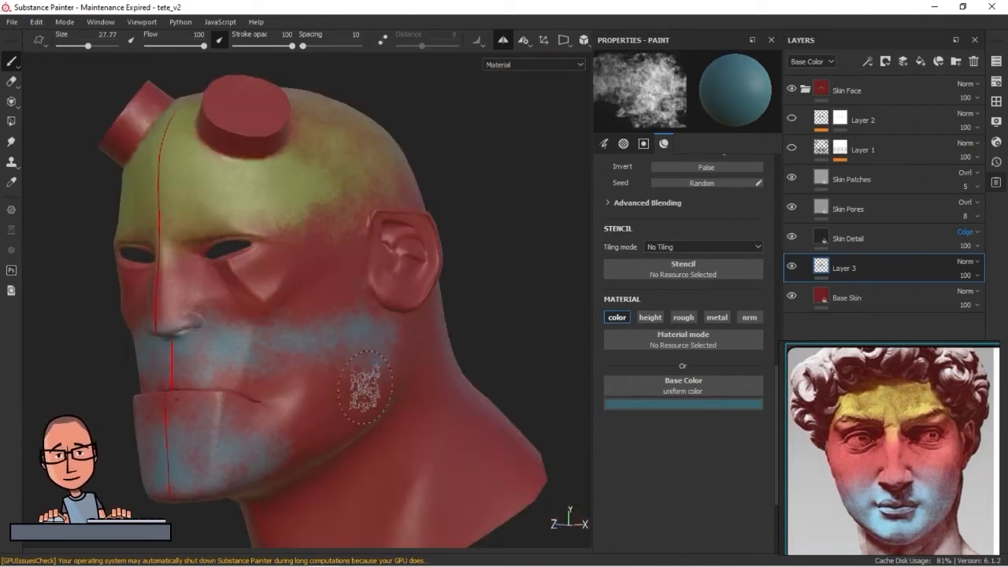
{"action": "mouse_move", "coordinate": [395, 357]}
{"action": "left_mouse_down", "text": "alt"}
{"action": "mouse_move", "coordinate": [389, 349]}
{"action": "mouse_move", "coordinate": [443, 288]}
{"action": "mouse_move", "coordinate": [331, 307]}
{"action": "left_mouse_up", "text": "alt"}
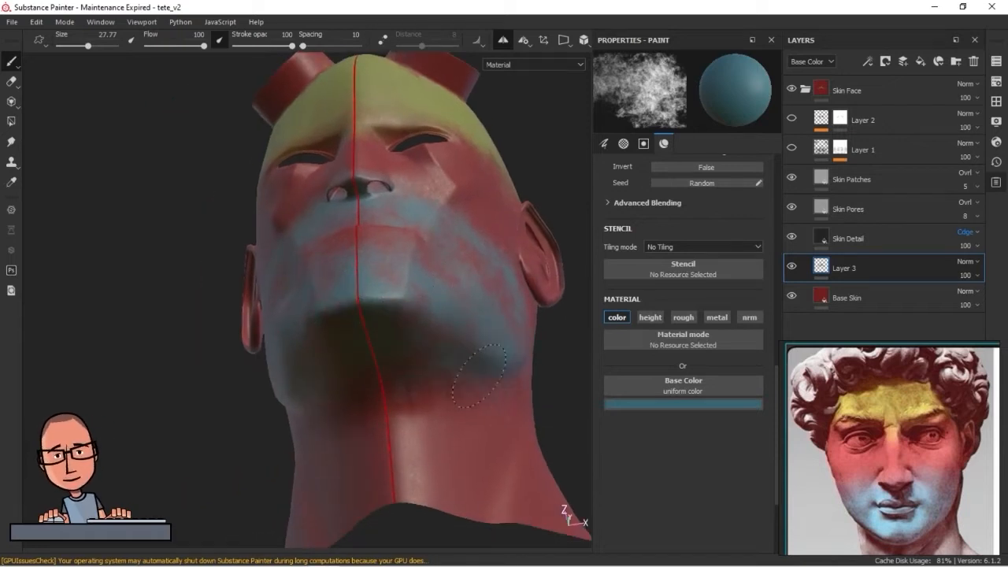
Paint teal blue under the jaw and fill the gaps on the chin and around the mouth
{"action": "left_click_drag", "start_coordinate": [437, 295], "coordinate": [447, 392], "text": "alt"}
{"action": "right_click_drag", "start_coordinate": [410, 286], "coordinate": [438, 268], "text": "alt"}
{"action": "middle_click_drag", "start_coordinate": [433, 237], "coordinate": [344, 351], "text": "alt"}
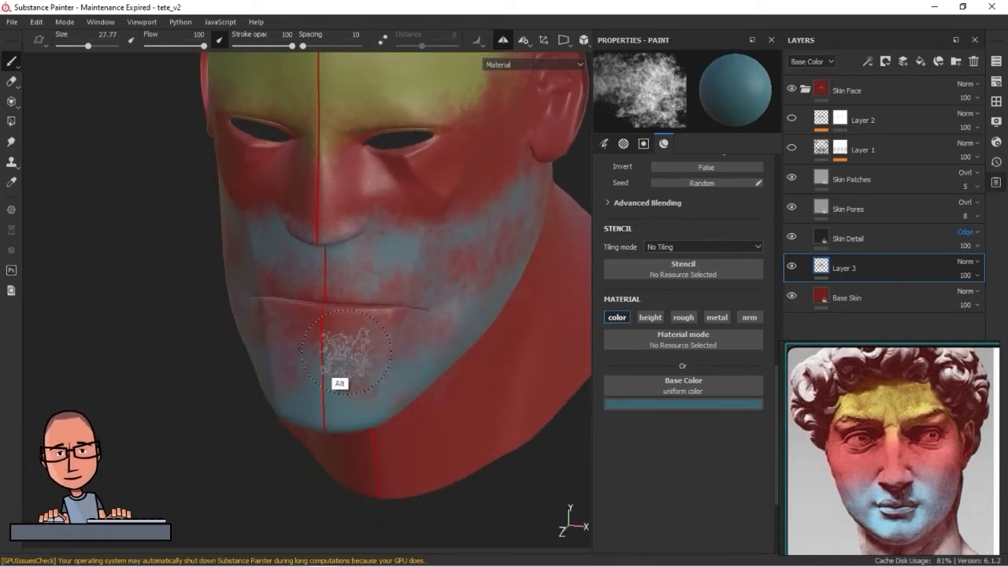
{"action": "right_click_drag", "start_coordinate": [344, 351], "coordinate": [475, 342], "text": "alt"}
{"action": "mouse_move", "coordinate": [475, 342]}
{"action": "left_mouse_down", "text": "alt"}
{"action": "mouse_move", "coordinate": [417, 347]}
{"action": "mouse_move", "coordinate": [473, 341]}
{"action": "mouse_move", "coordinate": [400, 319]}
{"action": "mouse_move", "coordinate": [309, 333]}
{"action": "mouse_move", "coordinate": [283, 356]}
{"action": "mouse_move", "coordinate": [396, 337]}
{"action": "mouse_move", "coordinate": [418, 354]}
{"action": "mouse_move", "coordinate": [443, 135]}
{"action": "left_mouse_up", "text": "alt"}
Examine the painted color zones from the side in the Base Color channel view
{"action": "left_click", "coordinate": [534, 65]}
{"action": "left_click", "coordinate": [504, 75]}
{"action": "left_click_drag", "start_coordinate": [269, 385], "coordinate": [617, 323], "text": "alt"}
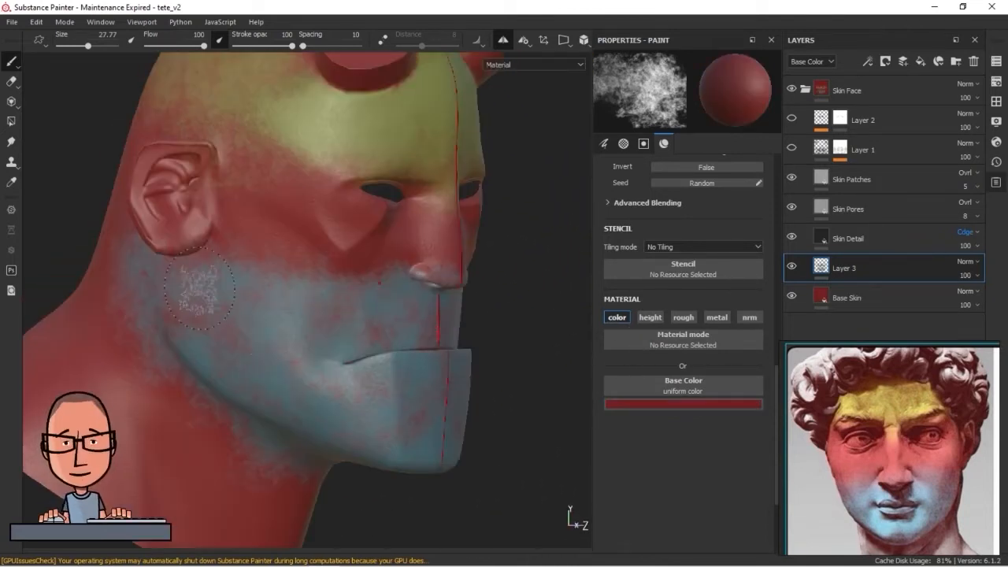
Switch the paint to the red skin color and break up the blue zone's edges on the cheeks and below the nose
{"action": "mouse_move", "coordinate": [198, 293]}
{"action": "left_mouse_down", "text": "alt"}
{"action": "mouse_move", "coordinate": [344, 323]}
{"action": "mouse_move", "coordinate": [334, 344]}
{"action": "mouse_move", "coordinate": [270, 369]}
{"action": "mouse_move", "coordinate": [388, 292]}
{"action": "left_mouse_up", "text": "alt"}
{"action": "mouse_move", "coordinate": [190, 283]}
{"action": "left_mouse_down", "text": "alt"}
{"action": "mouse_move", "coordinate": [217, 274]}
{"action": "mouse_move", "coordinate": [108, 251]}
{"action": "left_mouse_up", "text": "alt"}
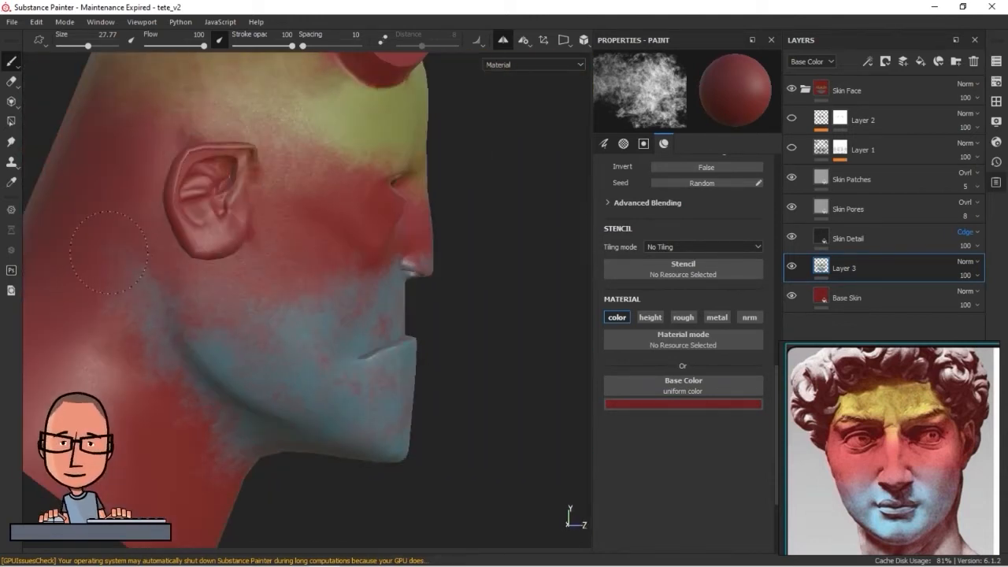
{"action": "left_click_drag", "start_coordinate": [193, 293], "coordinate": [386, 268], "text": "alt"}
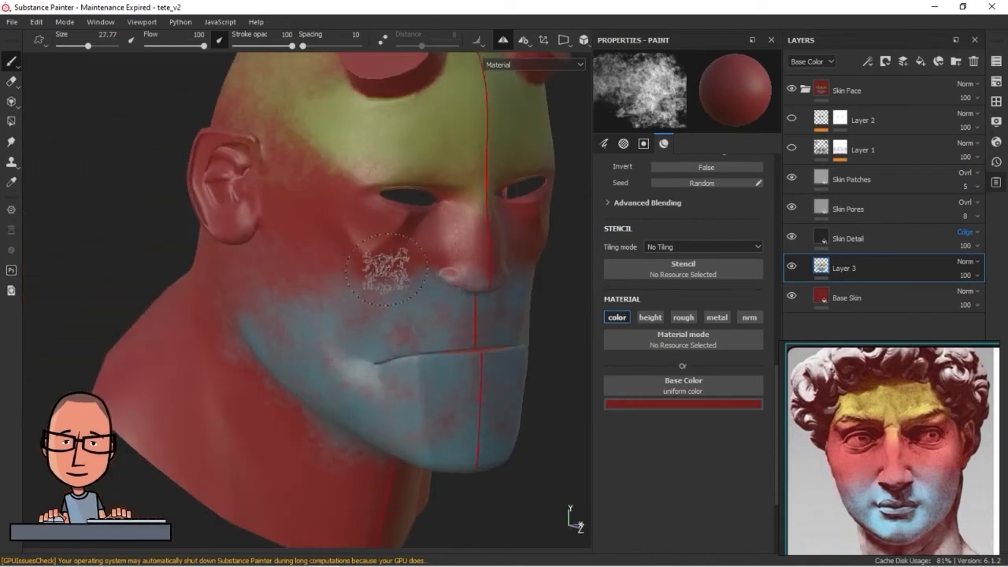
{"action": "left_click_drag", "start_coordinate": [265, 292], "coordinate": [429, 366], "text": "alt"}
{"action": "scroll", "coordinate": [265, 243], "scroll_direction": "up", "scroll_amount": 4}
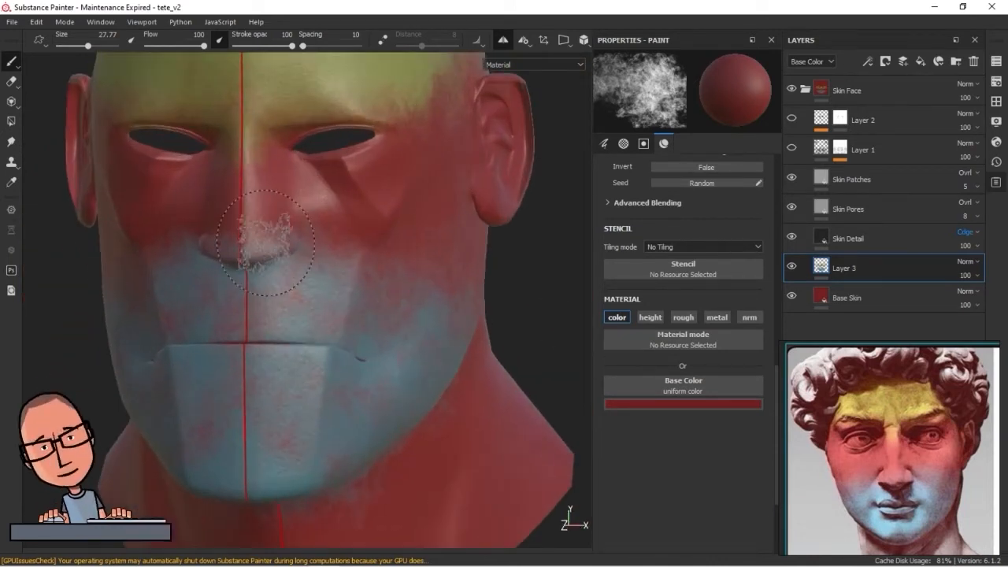
{"action": "left_click_drag", "start_coordinate": [334, 238], "coordinate": [276, 224], "text": "alt"}
{"action": "mouse_move", "coordinate": [348, 233]}
{"action": "left_mouse_down", "text": "alt"}
{"action": "mouse_move", "coordinate": [331, 206]}
{"action": "mouse_move", "coordinate": [360, 252]}
{"action": "mouse_move", "coordinate": [498, 337]}
{"action": "mouse_move", "coordinate": [432, 326]}
{"action": "left_mouse_up", "text": "alt"}
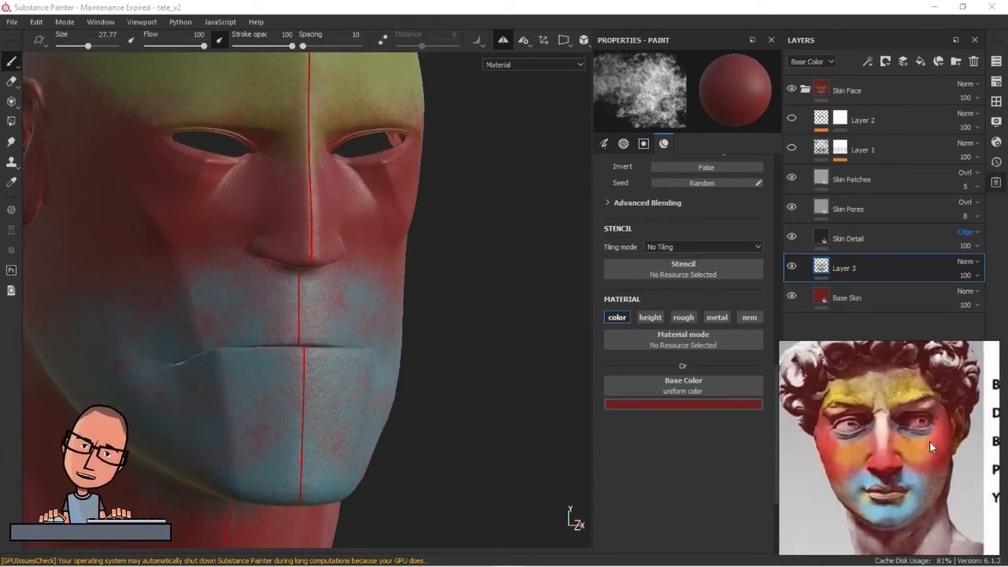
Set the base color back to teal blue for painting the eye area
{"action": "middle_click_drag", "start_coordinate": [372, 236], "coordinate": [448, 346], "text": "alt"}
{"action": "right_click_drag", "start_coordinate": [448, 347], "coordinate": [563, 291], "text": "alt"}
{"action": "middle_click_drag", "start_coordinate": [563, 292], "coordinate": [439, 294], "text": "alt"}
{"action": "right_click_drag", "start_coordinate": [429, 293], "coordinate": [418, 365], "text": "alt"}
{"action": "middle_click_drag", "start_coordinate": [418, 364], "coordinate": [434, 390], "text": "alt"}
{"action": "mouse_move", "coordinate": [378, 362]}
{"action": "right_mouse_down", "text": "ctrl"}
{"action": "mouse_move", "coordinate": [286, 349]}
{"action": "mouse_move", "coordinate": [383, 360]}
{"action": "right_mouse_up", "text": "ctrl"}
{"action": "left_click", "coordinate": [649, 404]}
{"action": "left_click_drag", "start_coordinate": [752, 526], "coordinate": [752, 473]}
Paint the eyelids and eye sockets teal blue with a size 7.81 brush
{"action": "mouse_move", "coordinate": [297, 346]}
{"action": "left_mouse_down"}
{"action": "mouse_move", "coordinate": [424, 335]}
{"action": "mouse_move", "coordinate": [450, 319]}
{"action": "left_mouse_up"}
{"action": "left_click_drag", "start_coordinate": [378, 376], "coordinate": [327, 389], "text": "alt"}
{"action": "mouse_move", "coordinate": [252, 346]}
{"action": "left_mouse_down"}
{"action": "mouse_move", "coordinate": [208, 318]}
{"action": "mouse_move", "coordinate": [240, 338]}
{"action": "left_mouse_up"}
{"action": "left_click_drag", "start_coordinate": [276, 334], "coordinate": [301, 352], "text": "alt"}
{"action": "mouse_move", "coordinate": [236, 338]}
{"action": "left_mouse_down"}
{"action": "mouse_move", "coordinate": [361, 358]}
{"action": "mouse_move", "coordinate": [477, 355]}
{"action": "mouse_move", "coordinate": [412, 326]}
{"action": "mouse_move", "coordinate": [180, 349]}
{"action": "left_mouse_up"}
{"action": "left_click_drag", "start_coordinate": [204, 312], "coordinate": [521, 260]}
{"action": "mouse_move", "coordinate": [248, 293]}
{"action": "left_mouse_down"}
{"action": "mouse_move", "coordinate": [315, 274]}
{"action": "mouse_move", "coordinate": [472, 276]}
{"action": "left_mouse_up"}
{"action": "mouse_move", "coordinate": [267, 358]}
{"action": "left_mouse_down", "text": "alt"}
{"action": "mouse_move", "coordinate": [260, 400]}
{"action": "mouse_move", "coordinate": [378, 410]}
{"action": "mouse_move", "coordinate": [260, 398]}
{"action": "left_mouse_up", "text": "alt"}
{"action": "left_click_drag", "start_coordinate": [452, 426], "coordinate": [454, 400], "text": "alt"}
{"action": "right_click_drag", "start_coordinate": [454, 400], "coordinate": [395, 373], "text": "alt"}
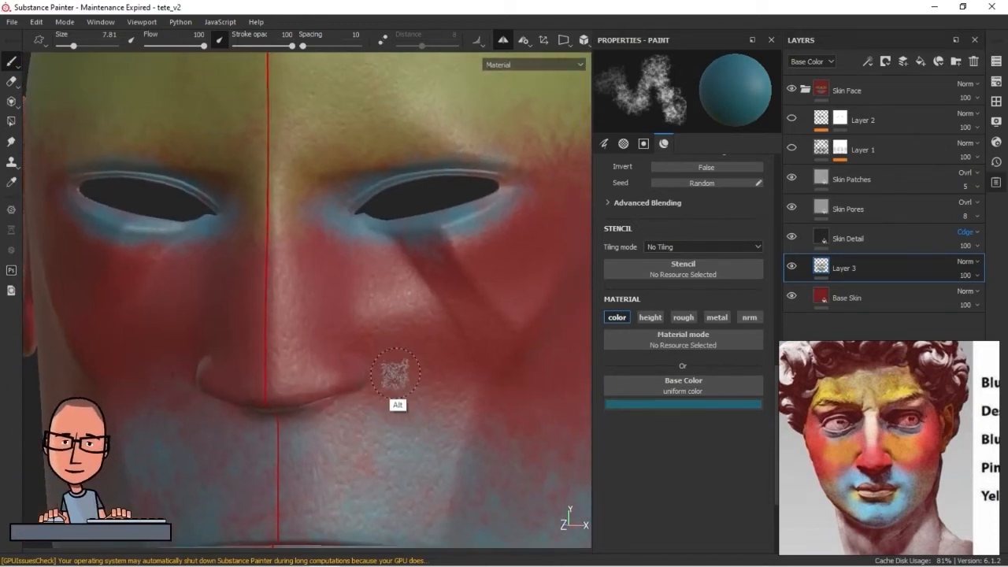
Set the base color to a very pale pink and paint it between the eyes and between the horns
{"action": "middle_click_drag", "start_coordinate": [395, 373], "coordinate": [389, 414], "text": "alt"}
{"action": "right_click_drag", "start_coordinate": [389, 414], "coordinate": [633, 405], "text": "alt"}
{"action": "left_click", "coordinate": [637, 404]}
{"action": "left_click", "coordinate": [670, 448]}
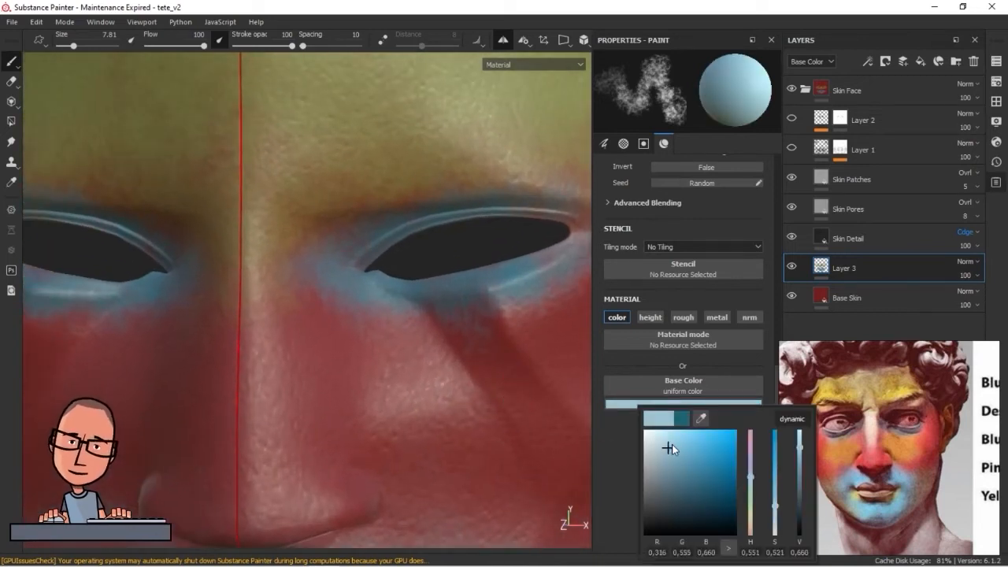
{"action": "left_click_drag", "start_coordinate": [751, 478], "coordinate": [750, 533]}
{"action": "left_click", "coordinate": [657, 442]}
{"action": "left_click_drag", "start_coordinate": [286, 392], "coordinate": [378, 383], "text": "alt"}
{"action": "mouse_move", "coordinate": [277, 253]}
{"action": "left_mouse_down"}
{"action": "mouse_move", "coordinate": [288, 285]}
{"action": "mouse_move", "coordinate": [272, 372]}
{"action": "mouse_move", "coordinate": [327, 417]}
{"action": "mouse_move", "coordinate": [252, 410]}
{"action": "mouse_move", "coordinate": [331, 378]}
{"action": "mouse_move", "coordinate": [383, 438]}
{"action": "mouse_move", "coordinate": [292, 354]}
{"action": "mouse_move", "coordinate": [311, 252]}
{"action": "mouse_move", "coordinate": [393, 354]}
{"action": "mouse_move", "coordinate": [342, 286]}
{"action": "mouse_move", "coordinate": [315, 181]}
{"action": "mouse_move", "coordinate": [380, 192]}
{"action": "mouse_move", "coordinate": [379, 163]}
{"action": "left_mouse_up"}
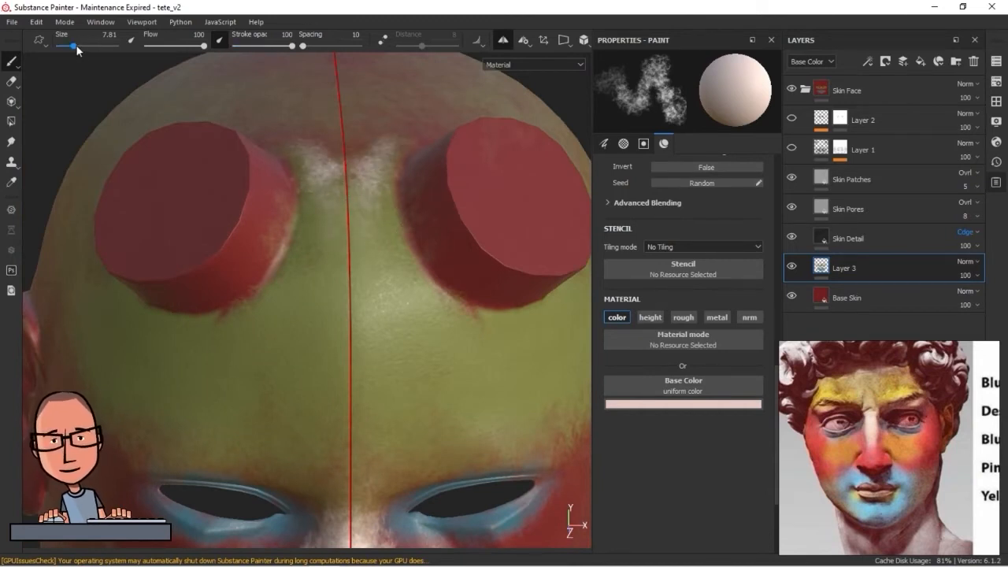
Lower the stroke opacity to 39 and finally 17, adding soft pale strokes on the forehead between the horns
{"action": "left_click_drag", "start_coordinate": [294, 47], "coordinate": [258, 47]}
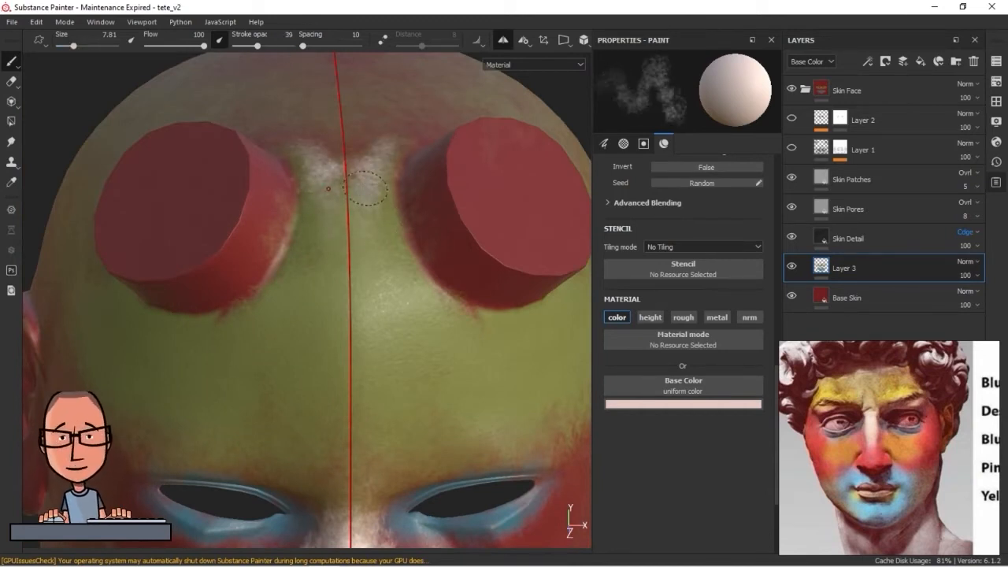
{"action": "left_click_drag", "start_coordinate": [379, 178], "coordinate": [393, 163]}
{"action": "left_click_drag", "start_coordinate": [255, 48], "coordinate": [245, 46]}
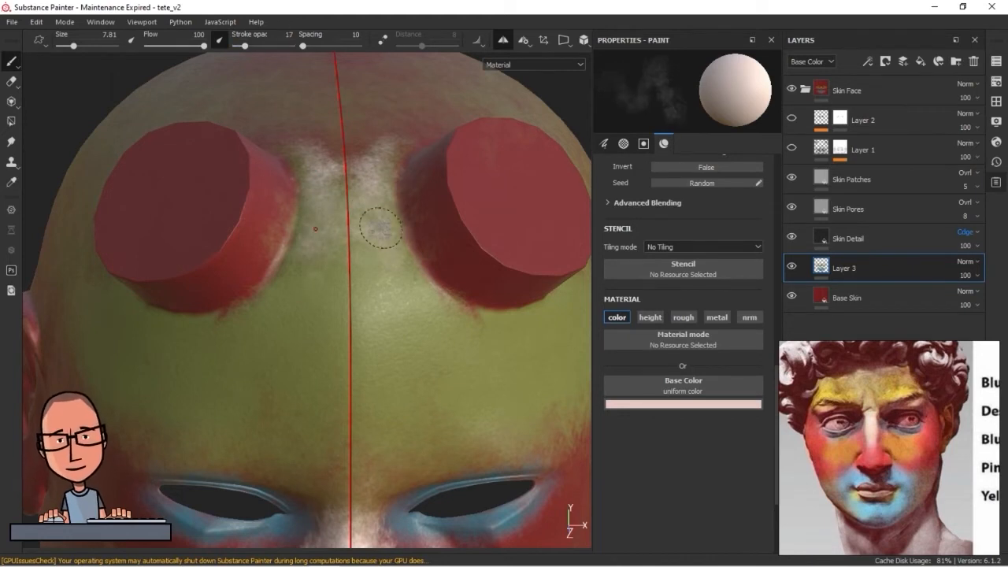
Paint soft pale pink strokes across the forehead, around the horns and above the brows with a size 17.25 brush
{"action": "left_click_drag", "start_coordinate": [518, 368], "coordinate": [366, 347], "text": "alt"}
{"action": "middle_click_drag", "start_coordinate": [366, 346], "coordinate": [291, 382], "text": "alt"}
{"action": "mouse_move", "coordinate": [418, 289]}
{"action": "right_mouse_down", "text": "ctrl"}
{"action": "mouse_move", "coordinate": [454, 289]}
{"action": "mouse_move", "coordinate": [353, 343]}
{"action": "right_mouse_up", "text": "ctrl"}
{"action": "mouse_move", "coordinate": [353, 339]}
{"action": "left_mouse_down", "text": "alt"}
{"action": "mouse_move", "coordinate": [272, 360]}
{"action": "mouse_move", "coordinate": [327, 130]}
{"action": "left_mouse_up", "text": "alt"}
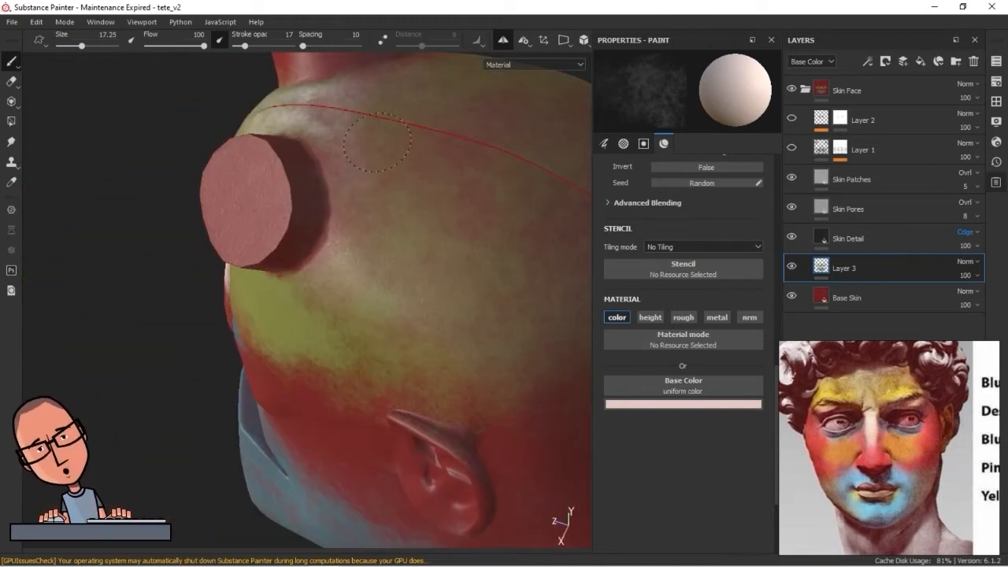
{"action": "left_click_drag", "start_coordinate": [298, 322], "coordinate": [352, 329], "text": "alt"}
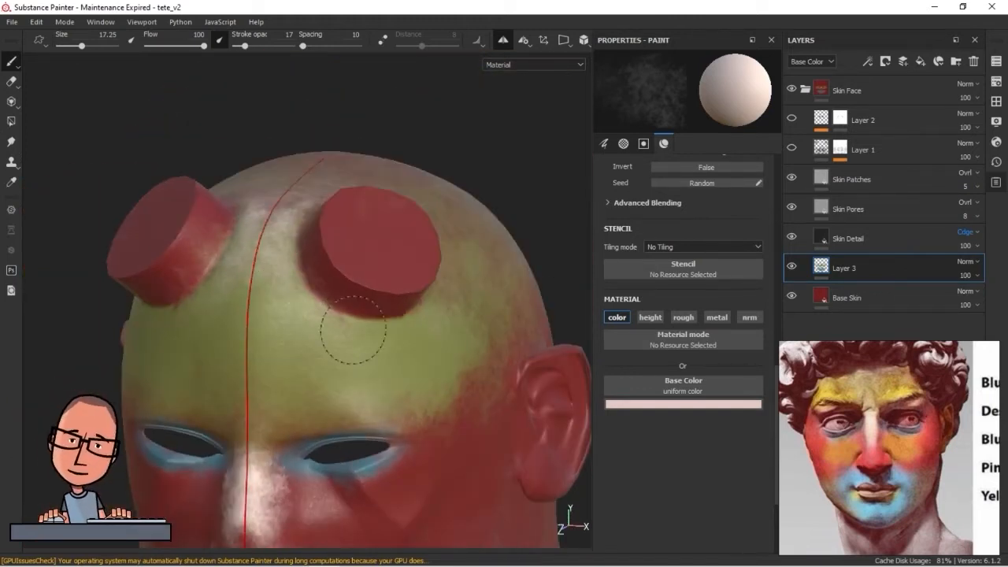
{"action": "left_click_drag", "start_coordinate": [269, 287], "coordinate": [349, 331], "text": "alt"}
{"action": "right_click_drag", "start_coordinate": [349, 331], "coordinate": [414, 389], "text": "alt"}
{"action": "left_click_drag", "start_coordinate": [414, 389], "coordinate": [378, 404], "text": "alt"}
{"action": "right_click_drag", "start_coordinate": [377, 403], "coordinate": [499, 446], "text": "alt"}
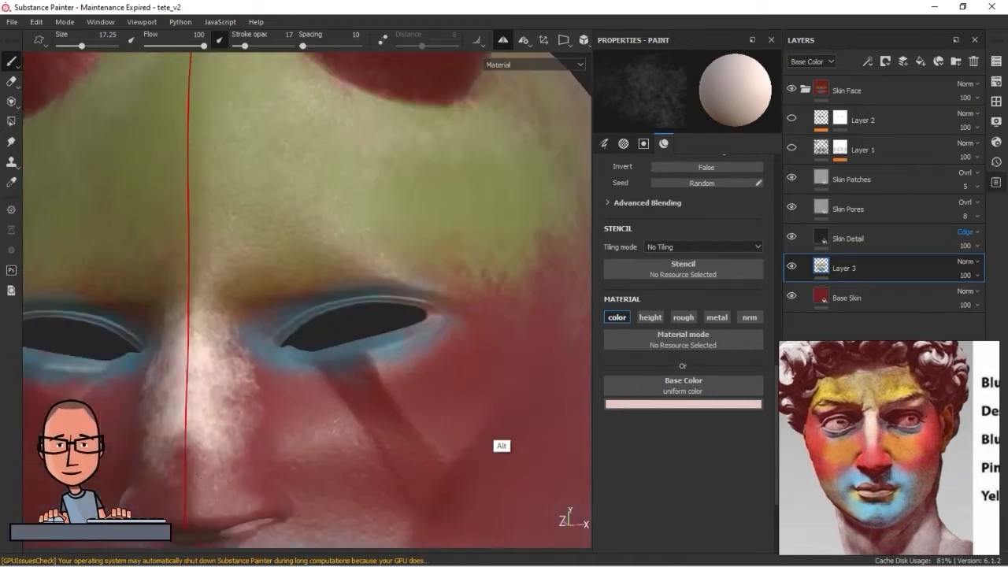
{"action": "left_click_drag", "start_coordinate": [500, 446], "coordinate": [496, 480], "text": "alt"}
Sample the forehead's yellow-green as the base color and adjust it to a brighter yellow
{"action": "left_click", "coordinate": [709, 404]}
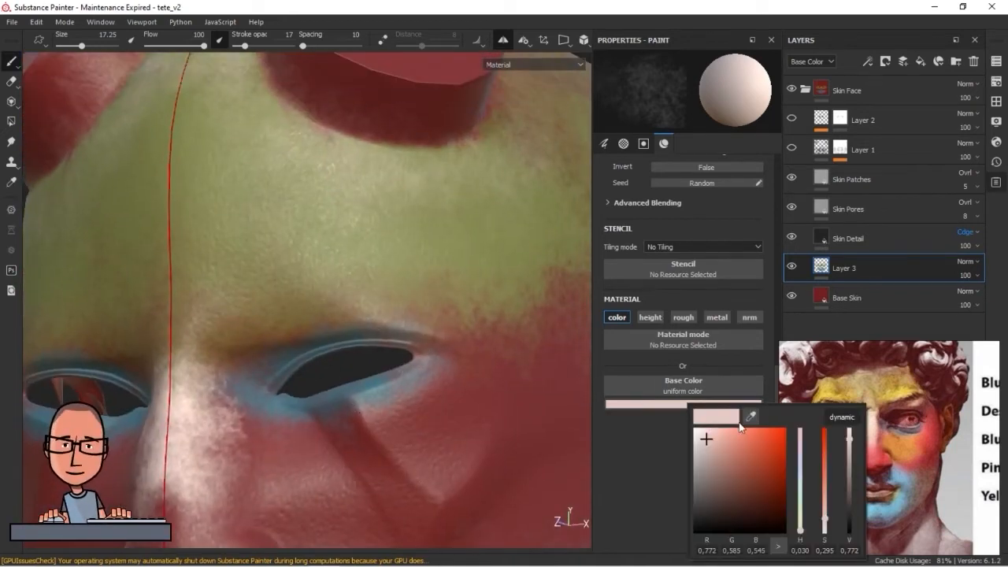
{"action": "left_click", "coordinate": [491, 245]}
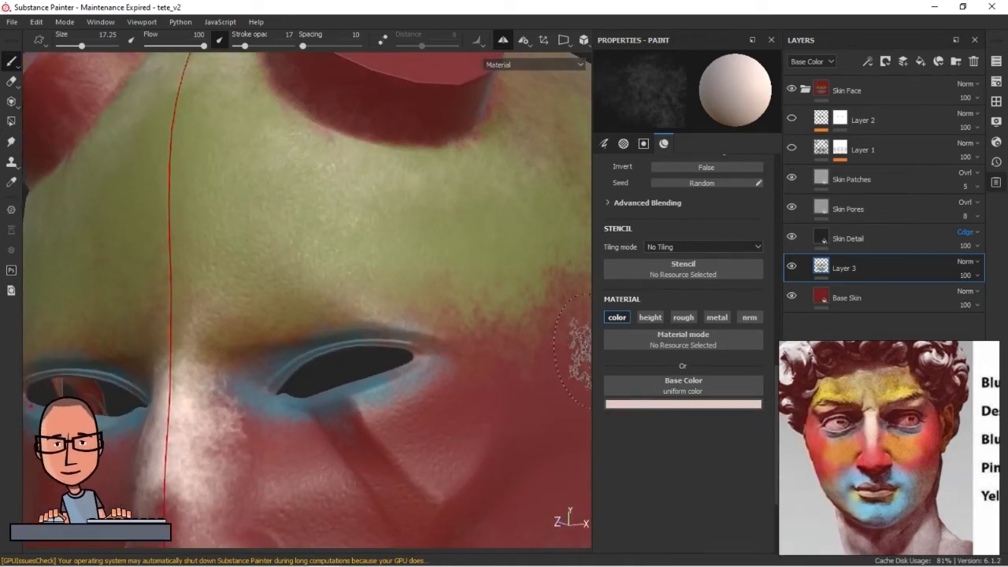
{"action": "left_click", "coordinate": [721, 407]}
{"action": "left_click_drag", "start_coordinate": [785, 420], "coordinate": [480, 242]}
{"action": "left_click_drag", "start_coordinate": [786, 466], "coordinate": [789, 455]}
Paint yellow over the brow area above both eyes with a size 9.07 brush
{"action": "right_click_drag", "start_coordinate": [326, 305], "coordinate": [285, 315], "text": "ctrl"}
{"action": "left_click_drag", "start_coordinate": [303, 346], "coordinate": [373, 376], "text": "alt"}
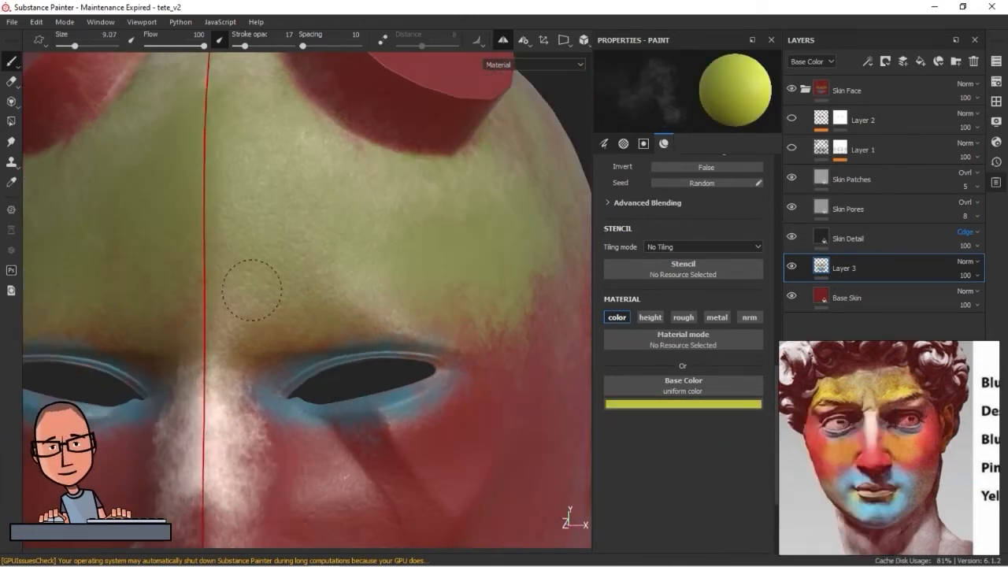
{"action": "scroll", "coordinate": [357, 301], "scroll_direction": "down", "scroll_amount": 4}
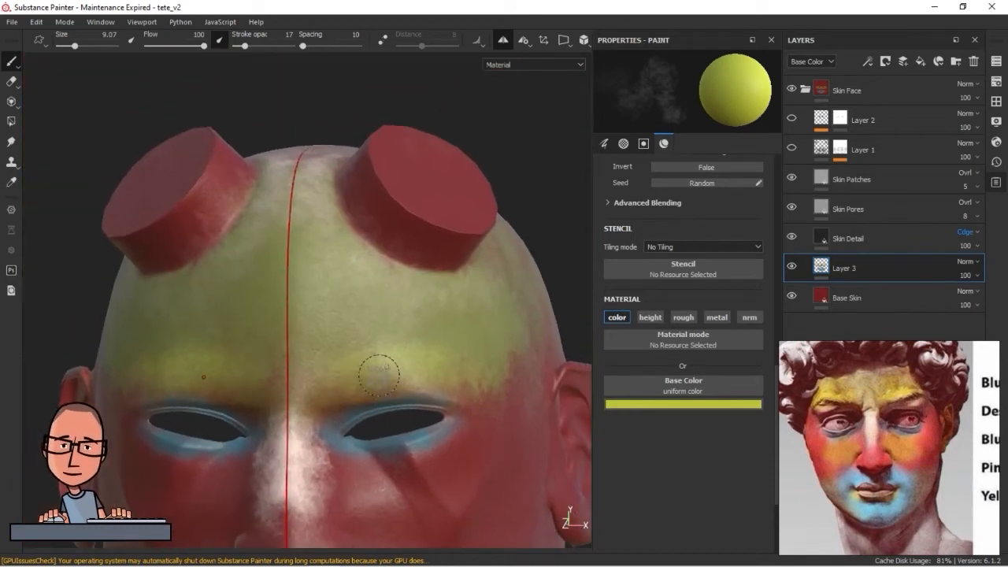
{"action": "middle_click_drag", "start_coordinate": [385, 355], "coordinate": [288, 186], "text": "alt"}
Lower the stroke opacity to 10 and paint yellow over the cheeks below the eyes with a size 16.55 brush
{"action": "left_click_drag", "start_coordinate": [244, 49], "coordinate": [242, 49]}
{"action": "right_click_drag", "start_coordinate": [295, 370], "coordinate": [325, 361], "text": "ctrl"}
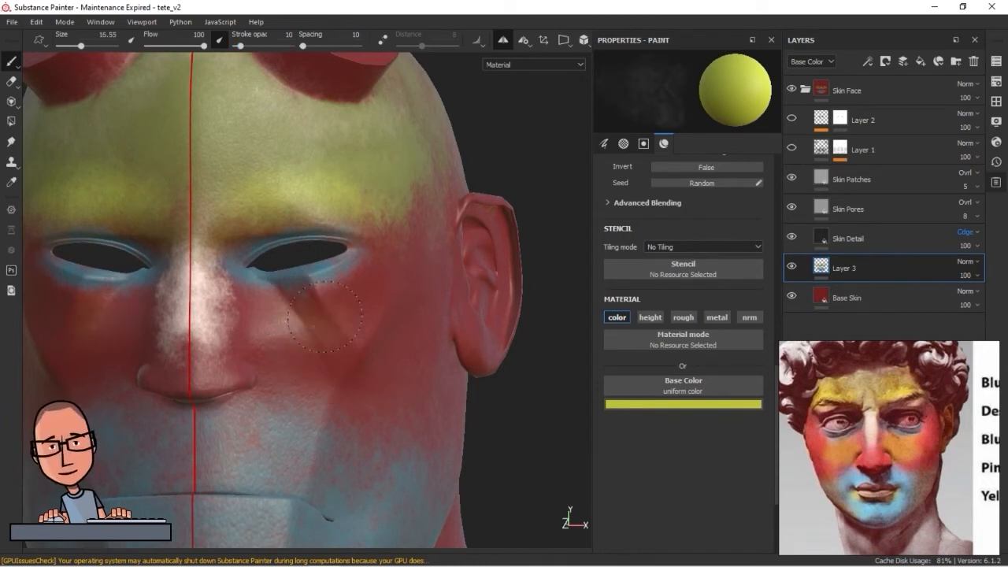
{"action": "mouse_move", "coordinate": [369, 290]}
{"action": "left_mouse_down"}
{"action": "mouse_move", "coordinate": [349, 327]}
{"action": "mouse_move", "coordinate": [367, 344]}
{"action": "left_mouse_up"}
{"action": "left_click_drag", "start_coordinate": [379, 275], "coordinate": [339, 347], "text": "alt"}
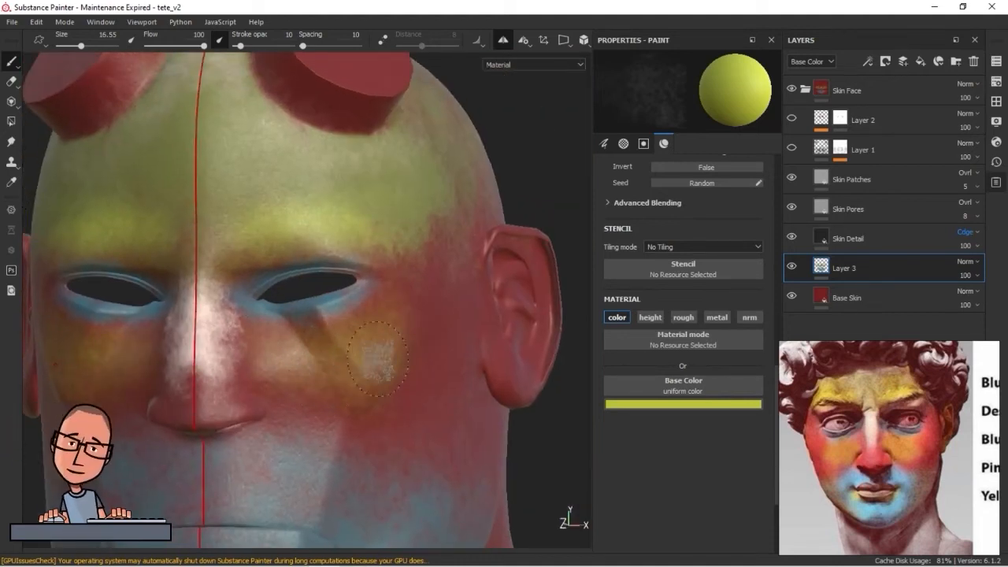
{"action": "mouse_move", "coordinate": [405, 385]}
{"action": "middle_mouse_down", "text": "alt"}
{"action": "mouse_move", "coordinate": [355, 315]}
{"action": "mouse_move", "coordinate": [412, 304]}
{"action": "mouse_move", "coordinate": [469, 244]}
{"action": "middle_mouse_up", "text": "alt"}
{"action": "right_click_drag", "start_coordinate": [469, 244], "coordinate": [378, 303], "text": "alt"}
{"action": "middle_click_drag", "start_coordinate": [352, 415], "coordinate": [312, 369], "text": "alt"}
Set the base color to purple and paint it along the lower lip with a size 10.55 brush
{"action": "left_click", "coordinate": [668, 404]}
{"action": "left_click_drag", "start_coordinate": [780, 515], "coordinate": [787, 449]}
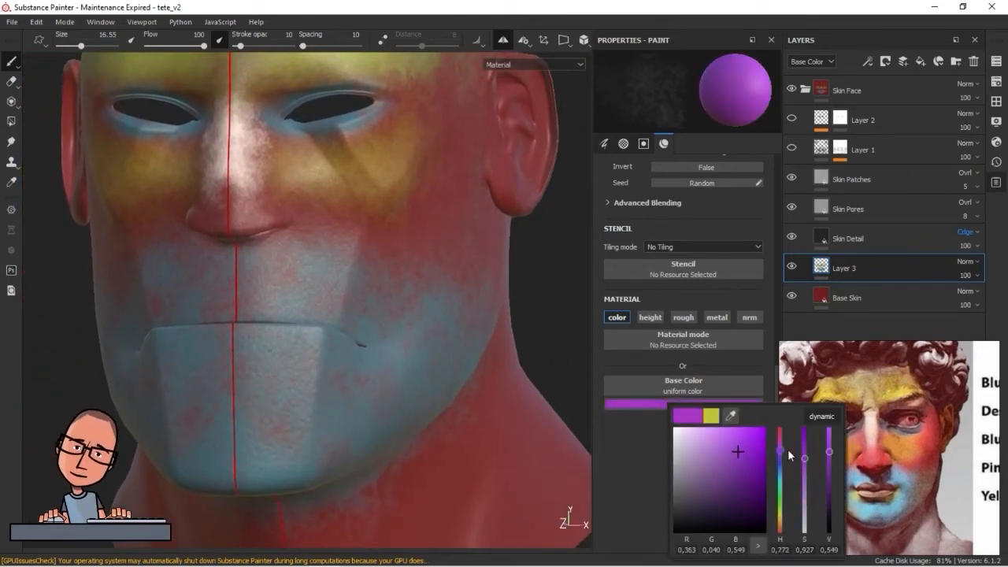
{"action": "left_click_drag", "start_coordinate": [306, 385], "coordinate": [233, 352], "text": "alt"}
{"action": "right_click_drag", "start_coordinate": [233, 352], "coordinate": [257, 374], "text": "alt"}
{"action": "mouse_move", "coordinate": [257, 373]}
{"action": "left_mouse_down", "text": "alt"}
{"action": "mouse_move", "coordinate": [409, 394]}
{"action": "mouse_move", "coordinate": [405, 347]}
{"action": "mouse_move", "coordinate": [283, 343]}
{"action": "left_mouse_up", "text": "alt"}
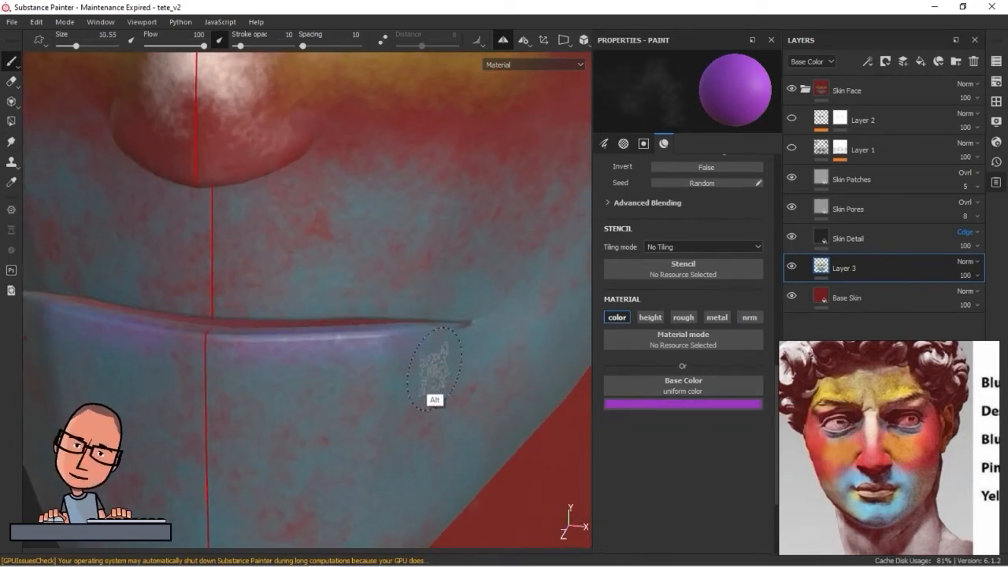
{"action": "left_click_drag", "start_coordinate": [433, 367], "coordinate": [417, 376], "text": "alt"}
Shift the base color to magenta pink and paint it along the upper and lower lips out to the mouth corners
{"action": "left_click", "coordinate": [683, 403]}
{"action": "left_click", "coordinate": [797, 450]}
{"action": "left_click", "coordinate": [797, 444]}
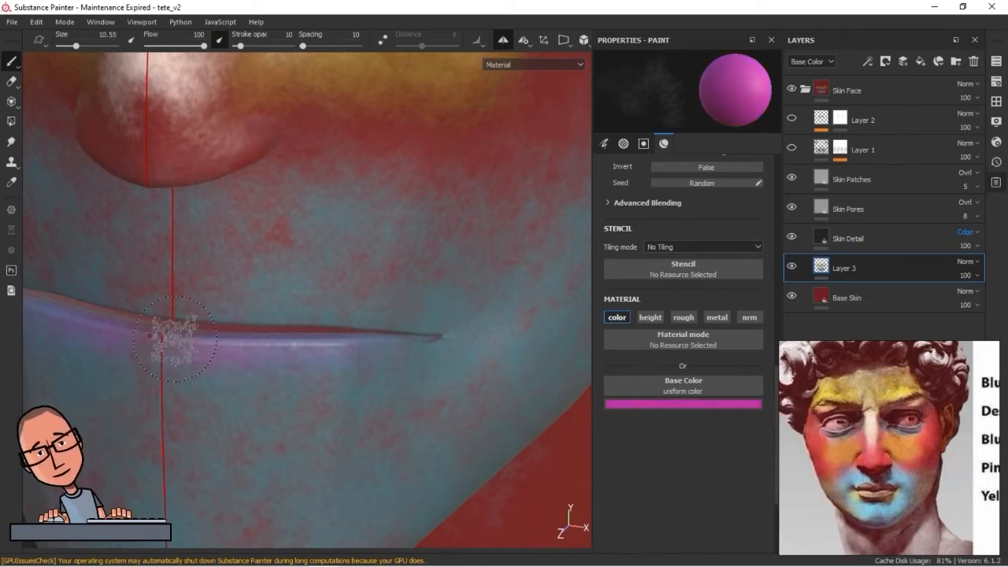
{"action": "left_click_drag", "start_coordinate": [168, 334], "coordinate": [211, 336], "text": "alt"}
{"action": "mouse_move", "coordinate": [417, 313]}
{"action": "left_mouse_down", "text": "alt"}
{"action": "mouse_move", "coordinate": [315, 333]}
{"action": "mouse_move", "coordinate": [211, 315]}
{"action": "left_mouse_up", "text": "alt"}
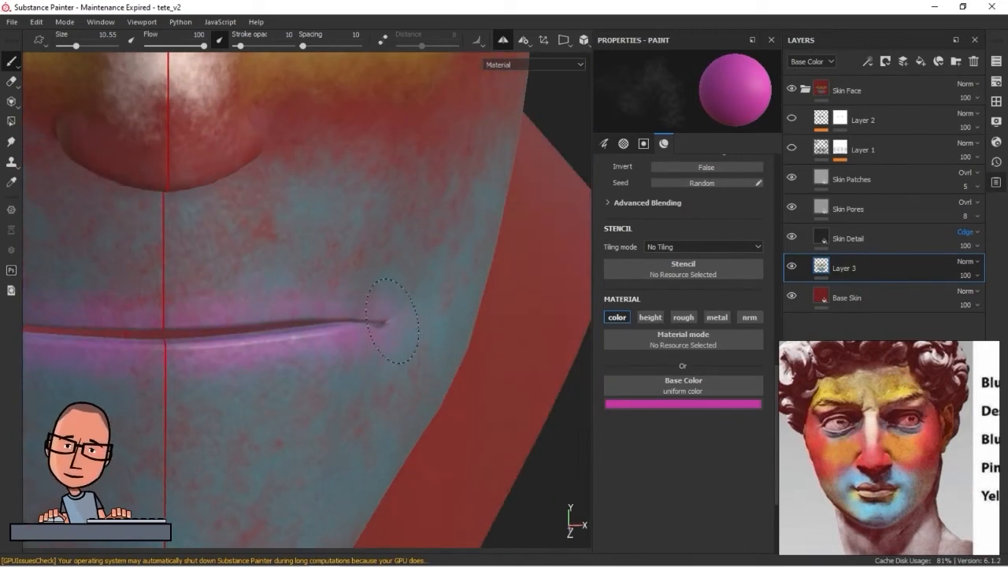
{"action": "scroll", "coordinate": [353, 396], "scroll_direction": "down", "scroll_amount": 8}
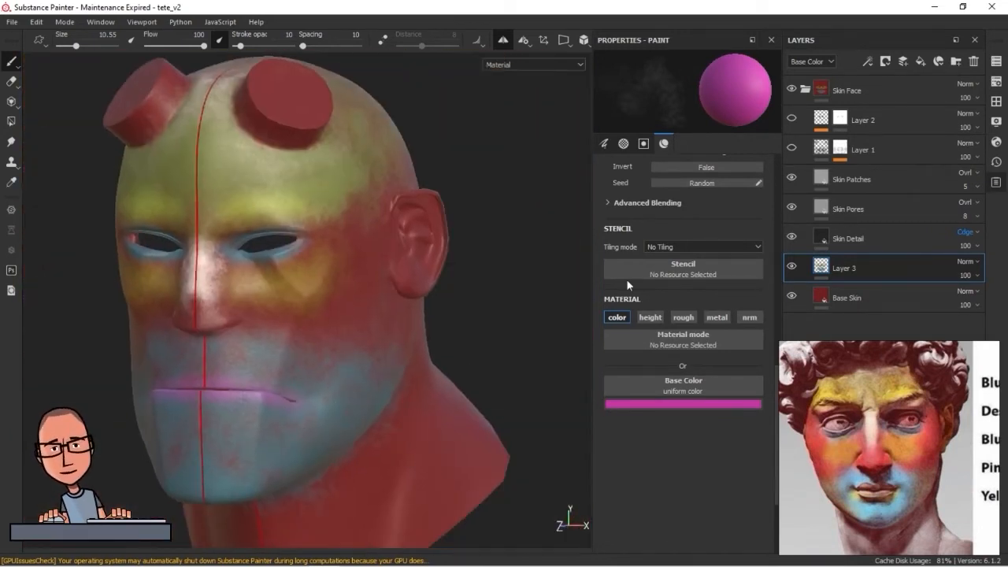
Lighten the base color to a pale pink of about R 0.726, G 0.312, B 0.580
{"action": "left_click_drag", "start_coordinate": [360, 418], "coordinate": [315, 401], "text": "alt"}
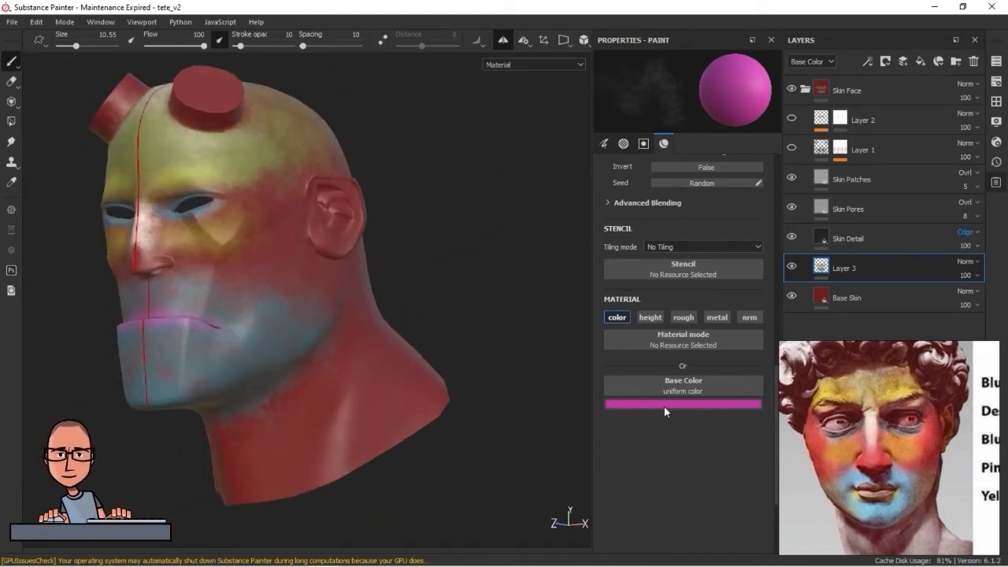
{"action": "left_click", "coordinate": [664, 406]}
{"action": "left_click_drag", "start_coordinate": [741, 450], "coordinate": [694, 444]}
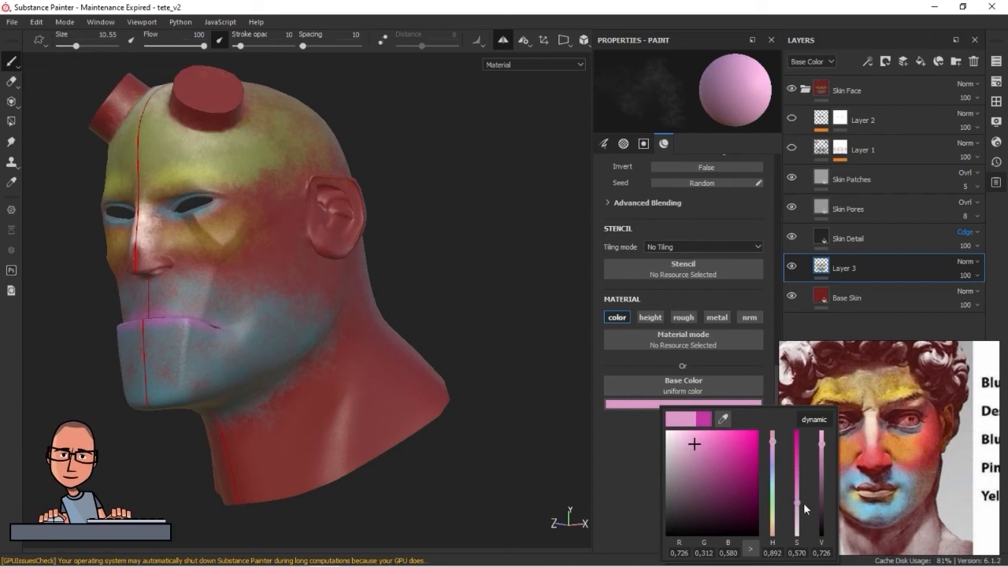
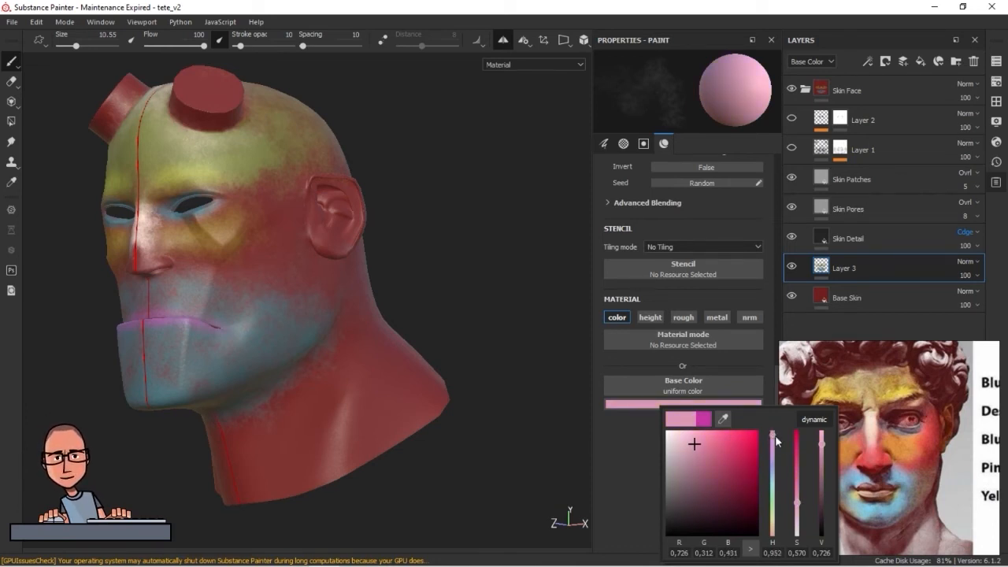
Paint the pale pink over the neck and the back of the head with a size 19.06 brush
{"action": "right_click_drag", "start_coordinate": [349, 431], "coordinate": [363, 431], "text": "ctrl"}
{"action": "mouse_move", "coordinate": [393, 421]}
{"action": "left_mouse_down"}
{"action": "mouse_move", "coordinate": [309, 463]}
{"action": "mouse_move", "coordinate": [298, 456]}
{"action": "left_mouse_up"}
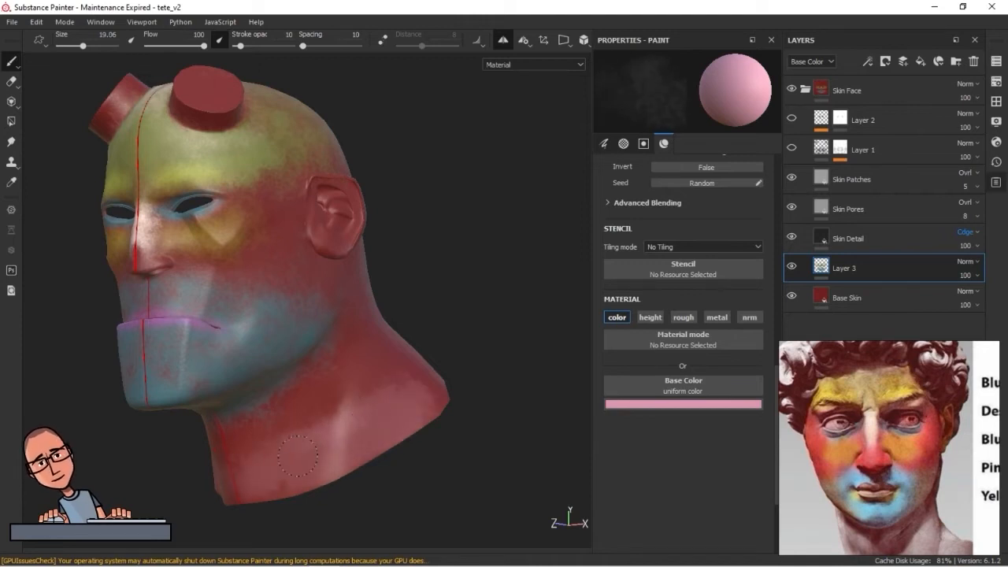
{"action": "mouse_move", "coordinate": [341, 423]}
{"action": "left_mouse_down"}
{"action": "mouse_move", "coordinate": [311, 394]}
{"action": "mouse_move", "coordinate": [346, 350]}
{"action": "mouse_move", "coordinate": [386, 421]}
{"action": "mouse_move", "coordinate": [268, 463]}
{"action": "left_mouse_up"}
{"action": "mouse_move", "coordinate": [372, 406]}
{"action": "left_mouse_down", "text": "alt"}
{"action": "mouse_move", "coordinate": [255, 463]}
{"action": "mouse_move", "coordinate": [441, 378]}
{"action": "left_mouse_up", "text": "alt"}
{"action": "mouse_move", "coordinate": [432, 340]}
{"action": "left_mouse_down"}
{"action": "mouse_move", "coordinate": [338, 364]}
{"action": "mouse_move", "coordinate": [317, 301]}
{"action": "left_mouse_up"}
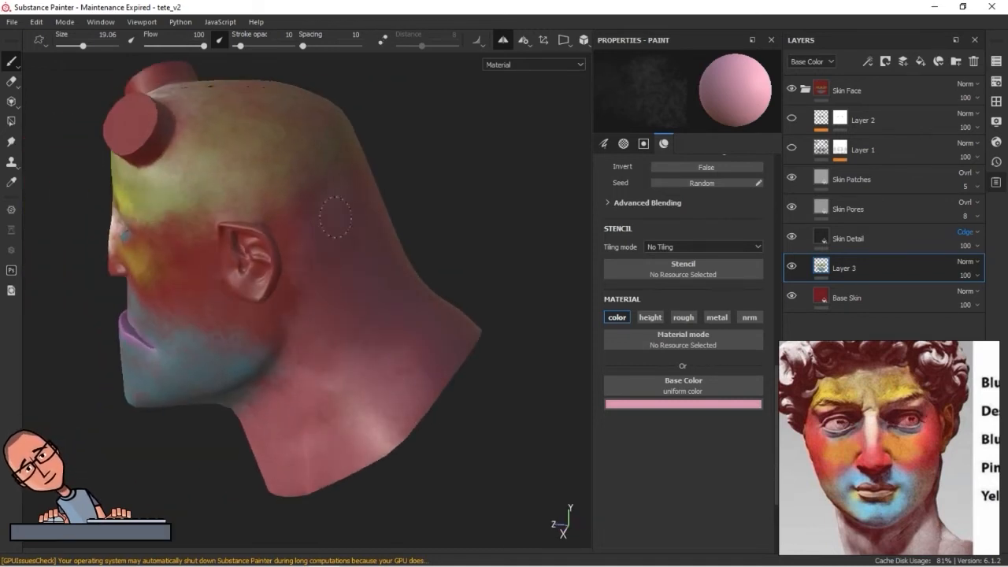
{"action": "mouse_move", "coordinate": [405, 387]}
{"action": "left_mouse_down", "text": "alt"}
{"action": "mouse_move", "coordinate": [444, 365]}
{"action": "mouse_move", "coordinate": [399, 404]}
{"action": "mouse_move", "coordinate": [317, 383]}
{"action": "left_mouse_up", "text": "alt"}
{"action": "right_click_drag", "start_coordinate": [318, 383], "coordinate": [354, 395], "text": "alt"}
{"action": "left_click_drag", "start_coordinate": [452, 336], "coordinate": [513, 346], "text": "alt"}
{"action": "middle_click_drag", "start_coordinate": [513, 347], "coordinate": [458, 311], "text": "alt"}
Sample the blue-grey near the mouth, lighten it and paint highlights along the chin fold with a brush of about size 6
{"action": "right_click_drag", "start_coordinate": [458, 311], "coordinate": [473, 395], "text": "alt"}
{"action": "middle_click_drag", "start_coordinate": [473, 395], "coordinate": [441, 385], "text": "alt"}
{"action": "right_click_drag", "start_coordinate": [441, 386], "coordinate": [382, 369], "text": "alt"}
{"action": "left_click", "coordinate": [656, 405]}
{"action": "left_click_drag", "start_coordinate": [720, 418], "coordinate": [372, 344]}
{"action": "left_click", "coordinate": [375, 340]}
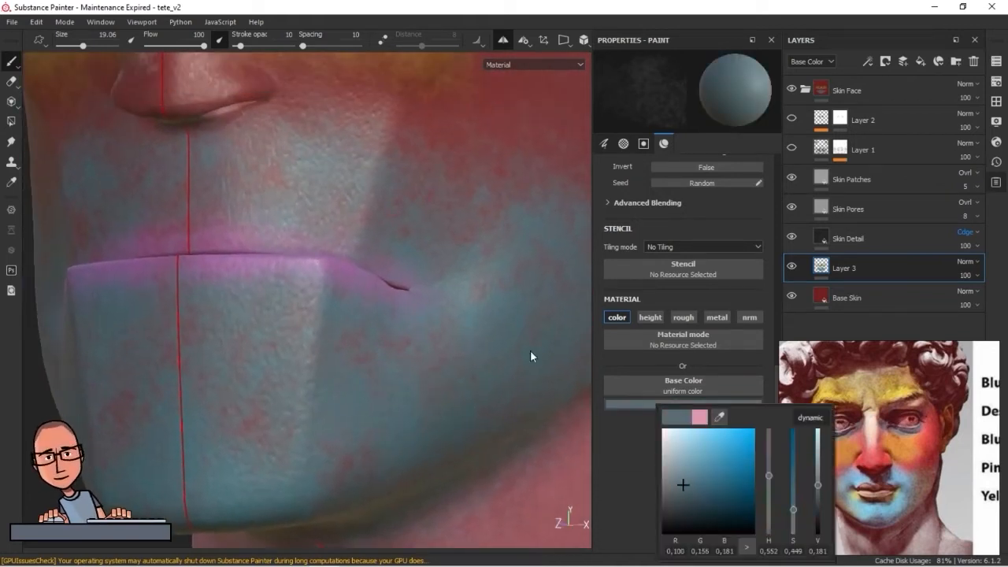
{"action": "left_click", "coordinate": [683, 480]}
{"action": "right_click_drag", "start_coordinate": [315, 333], "coordinate": [328, 326], "text": "alt"}
{"action": "right_click_drag", "start_coordinate": [328, 326], "coordinate": [268, 337], "text": "ctrl"}
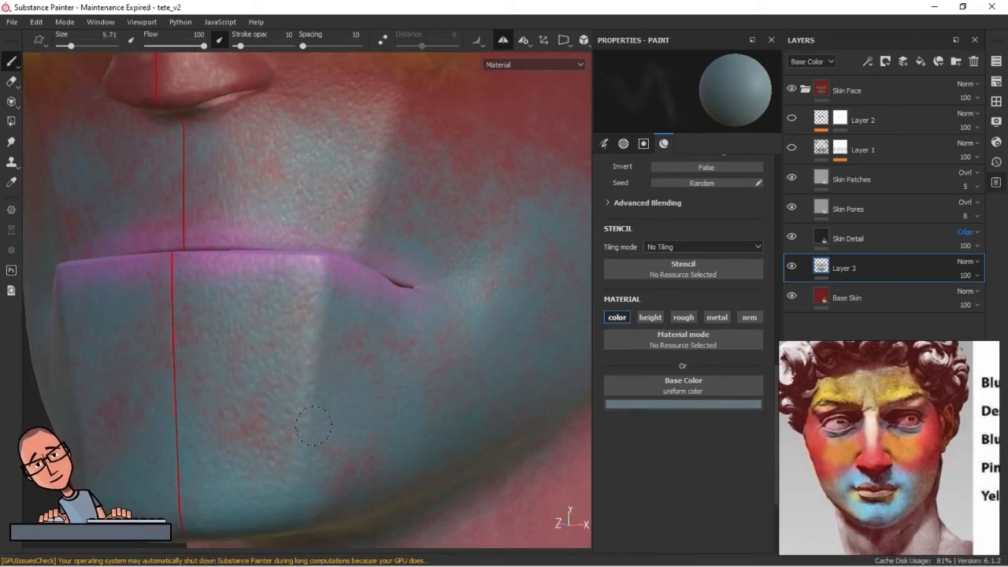
{"action": "left_click", "coordinate": [685, 404]}
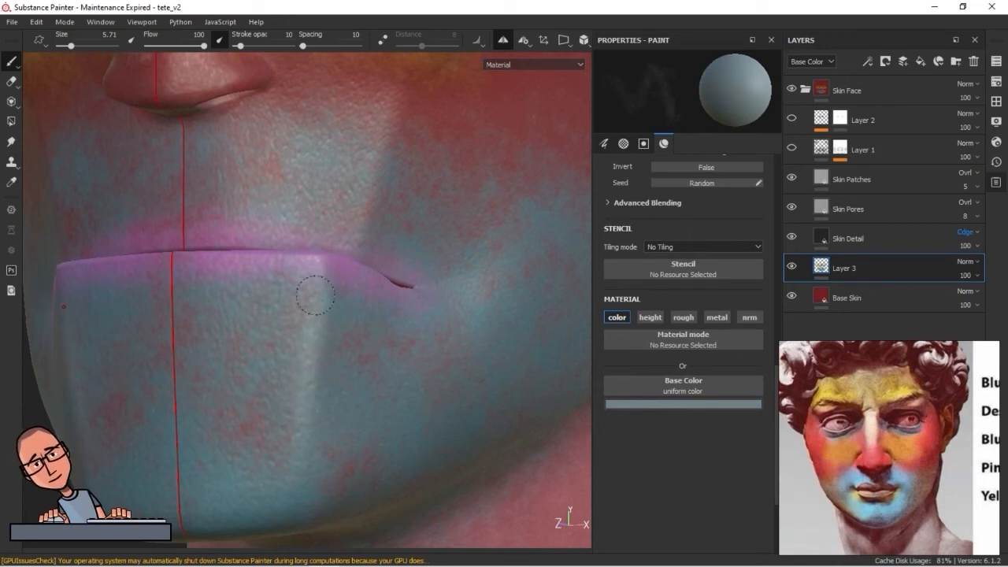
{"action": "right_click_drag", "start_coordinate": [371, 386], "coordinate": [583, 389], "text": "alt"}
{"action": "middle_click_drag", "start_coordinate": [405, 353], "coordinate": [247, 424], "text": "alt"}
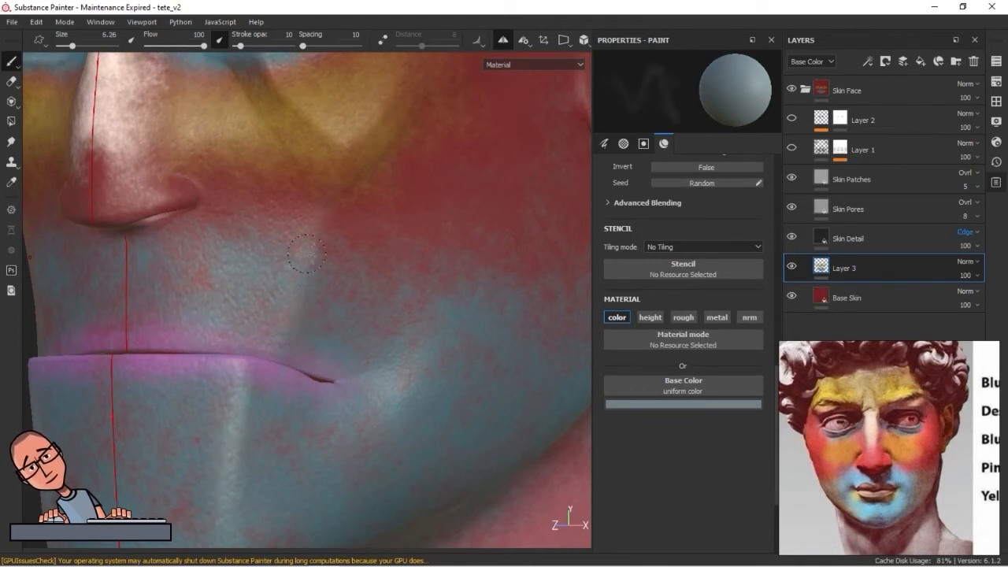
Sample a beige from the cheek, lighten it to about R 0.399, G 0.341, B 0.282 and paint it along the cheek crease
{"action": "middle_click_drag", "start_coordinate": [345, 258], "coordinate": [339, 323], "text": "alt"}
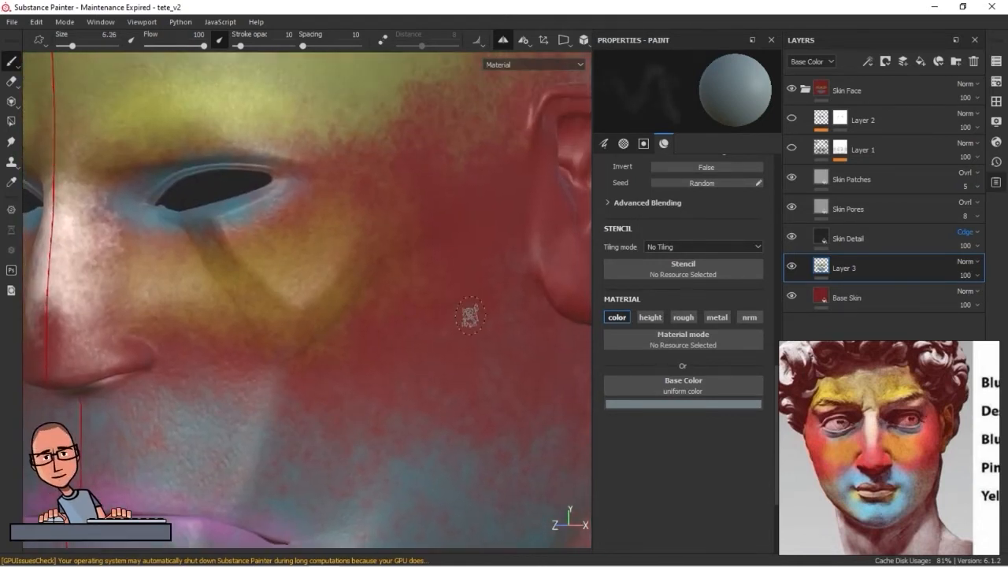
{"action": "key", "text": "p"}
{"action": "left_click", "coordinate": [278, 277]}
{"action": "left_click_drag", "start_coordinate": [749, 468], "coordinate": [707, 463]}
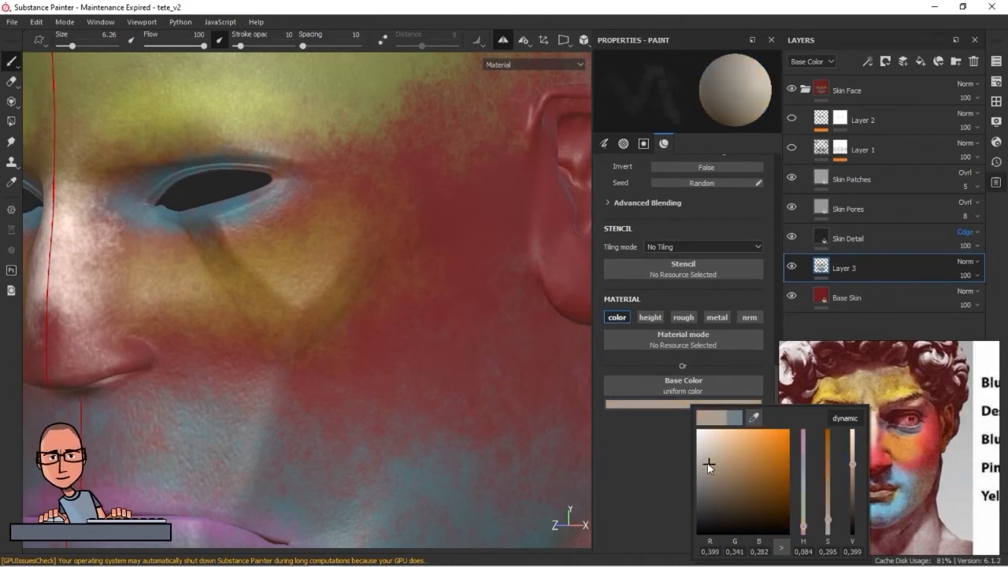
{"action": "left_click", "coordinate": [229, 234]}
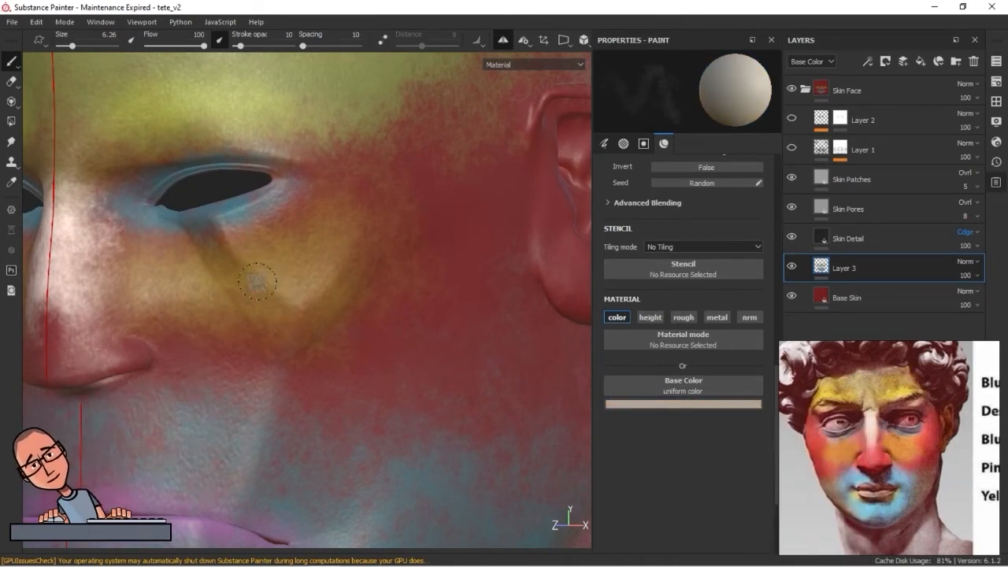
{"action": "scroll", "coordinate": [257, 281], "scroll_direction": "up", "scroll_amount": 2}
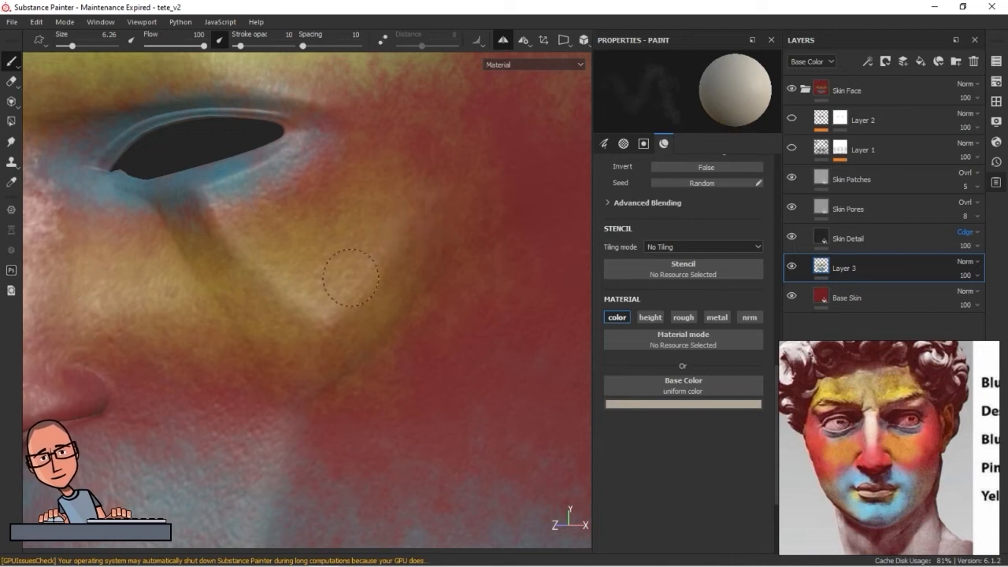
{"action": "left_click", "coordinate": [313, 357]}
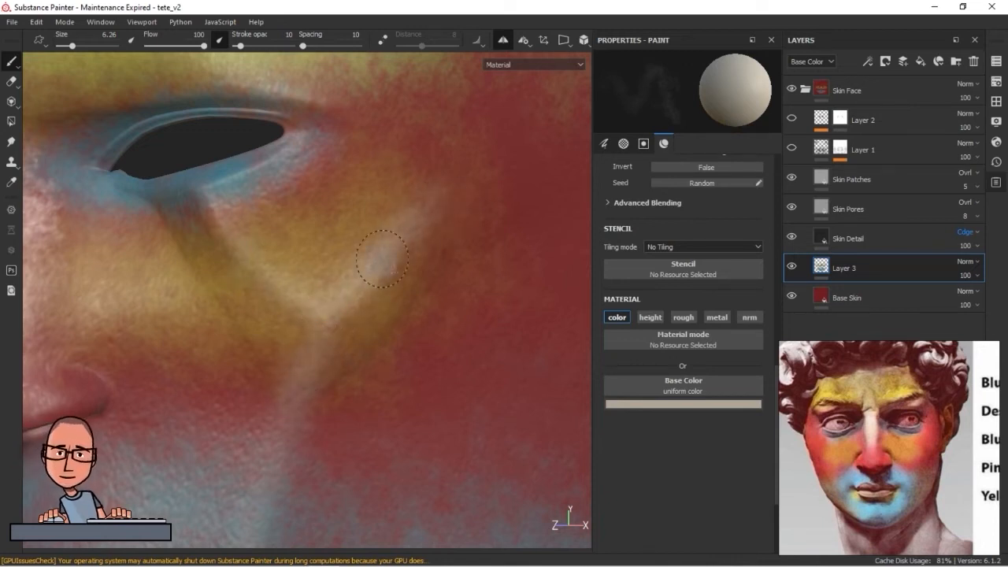
Sample the blue by the eye, about R 0.076, G 0.191, B 0.246, and paint the lower eyelid with a size 1.74 brush
{"action": "left_click_drag", "start_coordinate": [327, 392], "coordinate": [338, 266], "text": "alt"}
{"action": "left_click", "coordinate": [644, 404]}
{"action": "left_click_drag", "start_coordinate": [712, 415], "coordinate": [322, 307]}
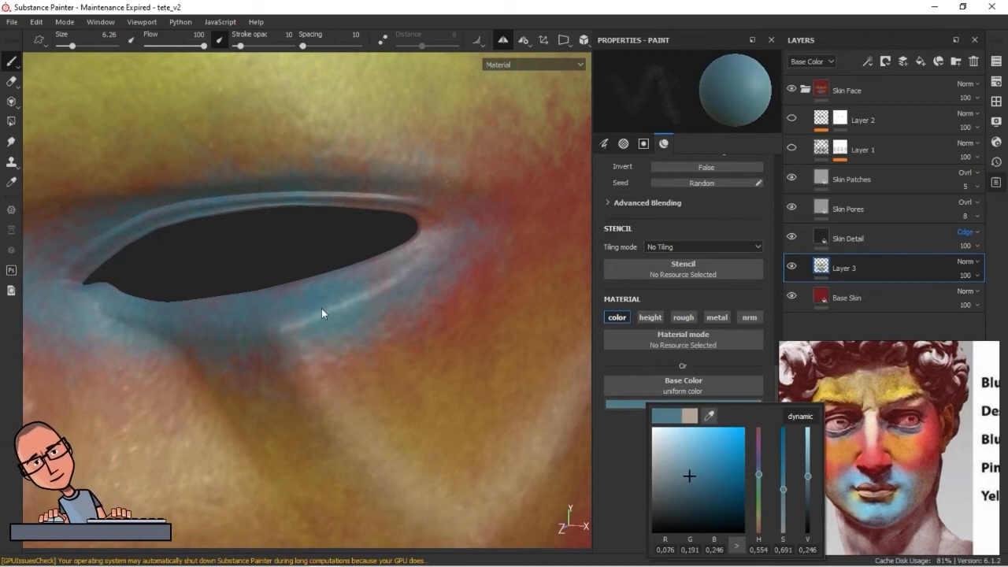
{"action": "middle_click_drag", "start_coordinate": [324, 338], "coordinate": [363, 354], "text": "alt"}
{"action": "mouse_move", "coordinate": [386, 333]}
{"action": "right_mouse_down", "text": "ctrl"}
{"action": "mouse_move", "coordinate": [367, 351]}
{"action": "mouse_move", "coordinate": [393, 360]}
{"action": "right_mouse_up", "text": "ctrl"}
{"action": "mouse_move", "coordinate": [376, 283]}
{"action": "right_mouse_down", "text": "ctrl"}
{"action": "mouse_move", "coordinate": [383, 295]}
{"action": "mouse_move", "coordinate": [370, 323]}
{"action": "mouse_move", "coordinate": [385, 346]}
{"action": "mouse_move", "coordinate": [359, 332]}
{"action": "mouse_move", "coordinate": [282, 344]}
{"action": "right_mouse_up", "text": "ctrl"}
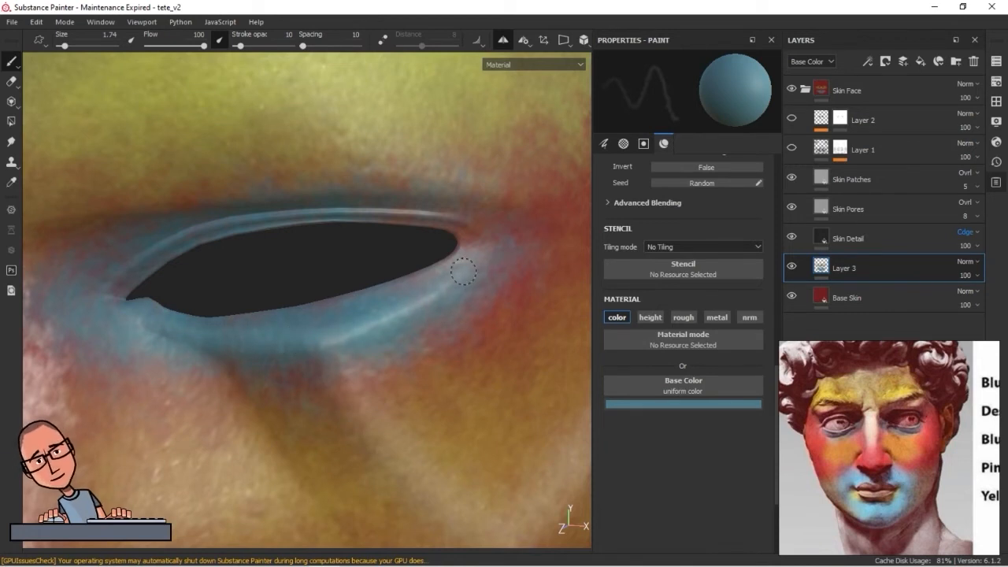
Darken the blue to about R 0.010, G 0.019, B 0.024, raise the stroke opacity to 19 and paint the upper eyelid crease
{"action": "left_click_drag", "start_coordinate": [514, 388], "coordinate": [134, 329], "text": "alt"}
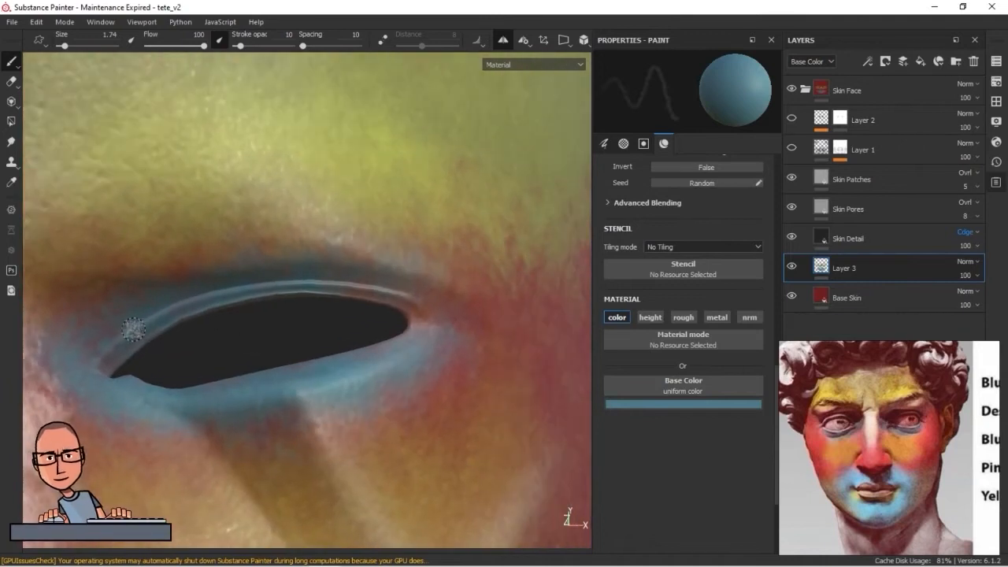
{"action": "left_click", "coordinate": [648, 404]}
{"action": "left_click", "coordinate": [682, 510]}
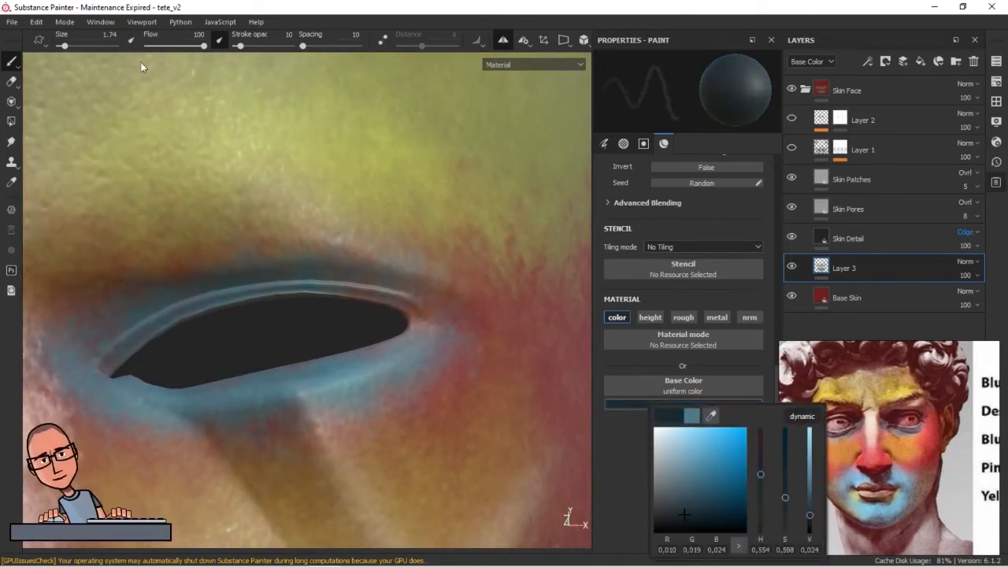
{"action": "left_click", "coordinate": [246, 47]}
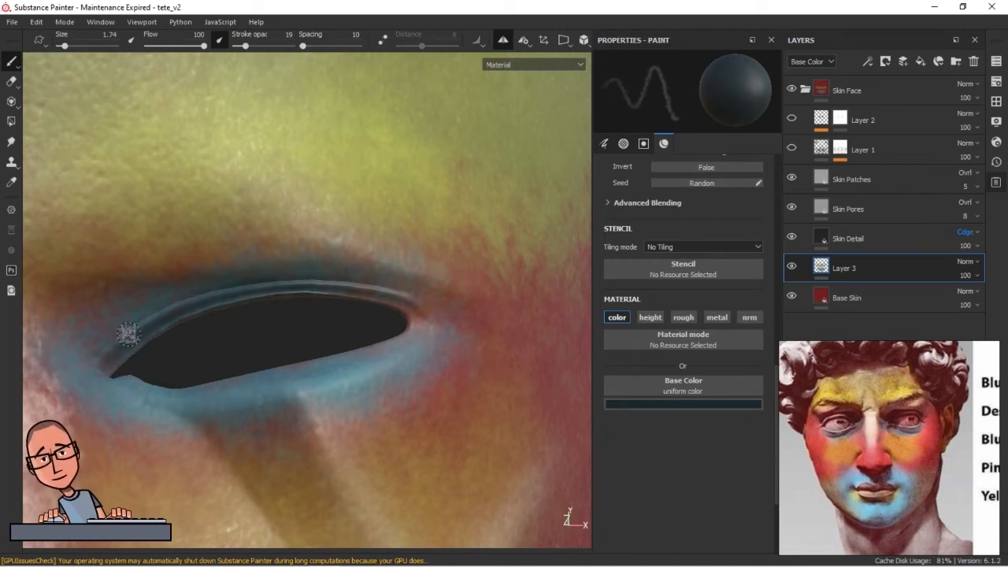
Enlarge the brush to 6.14, sample the cheek color, darken it to brown and paint shadows along the folds below the eye
{"action": "right_click_drag", "start_coordinate": [383, 397], "coordinate": [493, 396], "text": "alt"}
{"action": "left_click_drag", "start_coordinate": [493, 397], "coordinate": [400, 439], "text": "alt"}
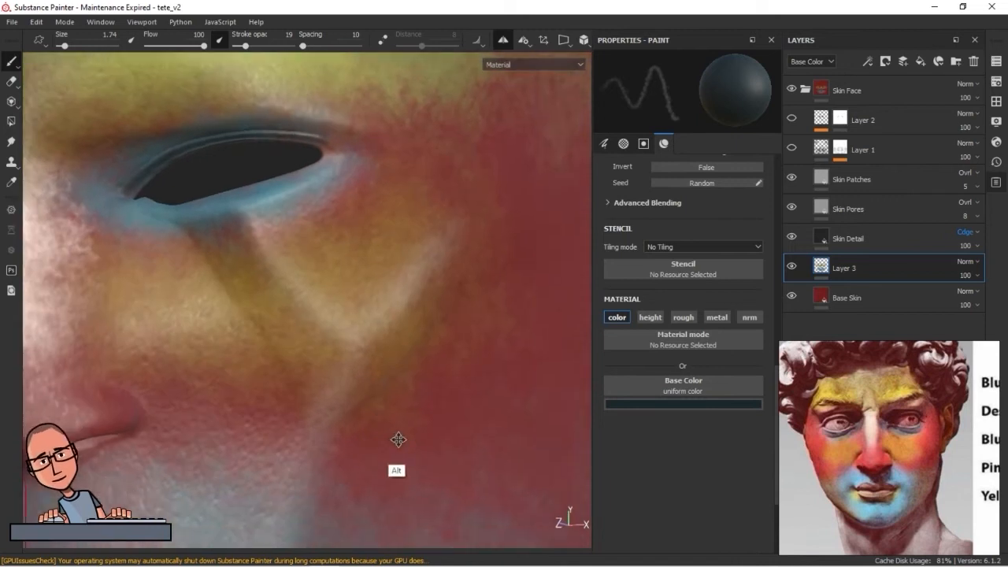
{"action": "middle_click_drag", "start_coordinate": [400, 439], "coordinate": [438, 468], "text": "alt"}
{"action": "right_click_drag", "start_coordinate": [292, 342], "coordinate": [311, 342], "text": "ctrl"}
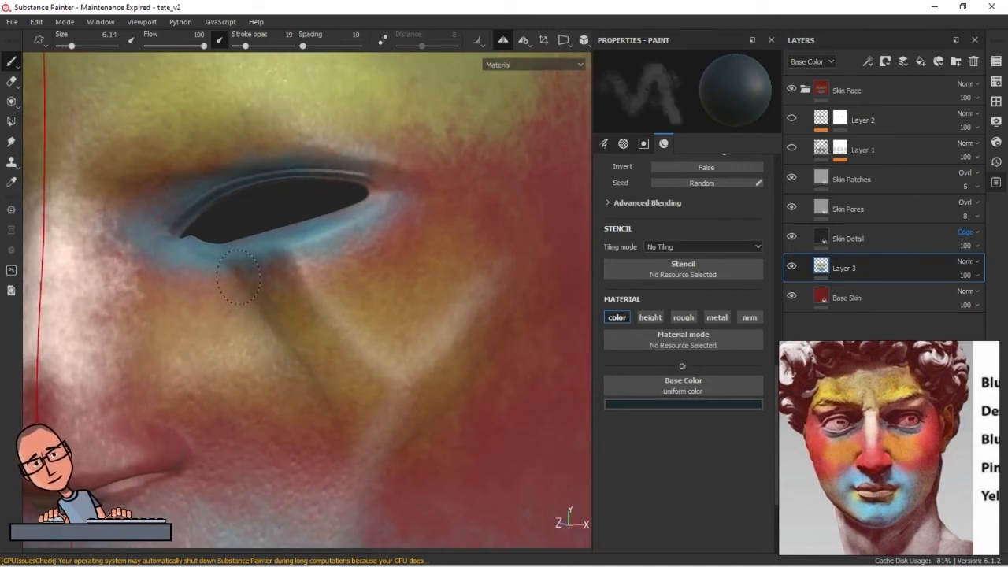
{"action": "left_click", "coordinate": [744, 404]}
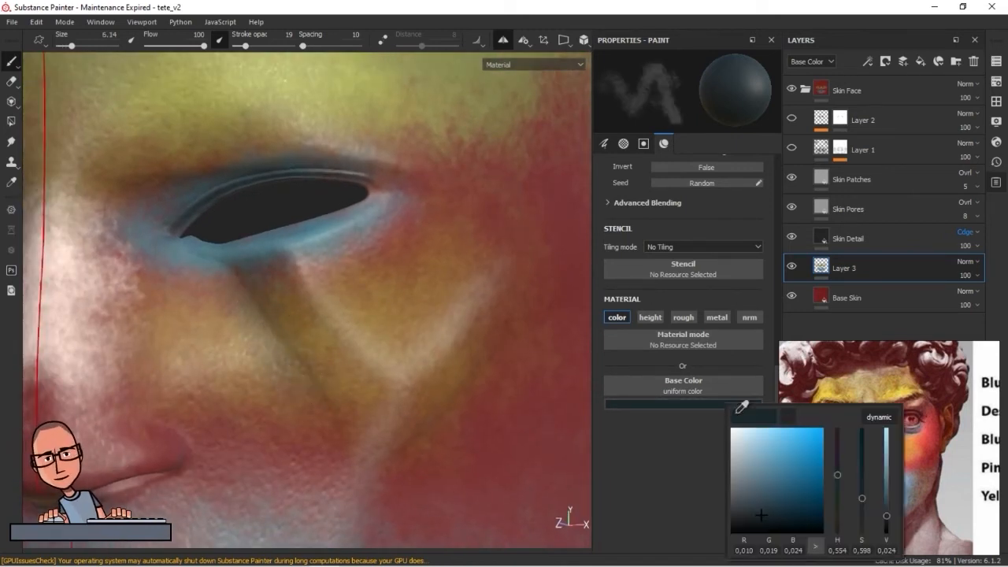
{"action": "left_click", "coordinate": [233, 344]}
{"action": "mouse_move", "coordinate": [770, 467]}
{"action": "left_mouse_down"}
{"action": "mouse_move", "coordinate": [783, 477]}
{"action": "mouse_move", "coordinate": [671, 545]}
{"action": "left_mouse_up"}
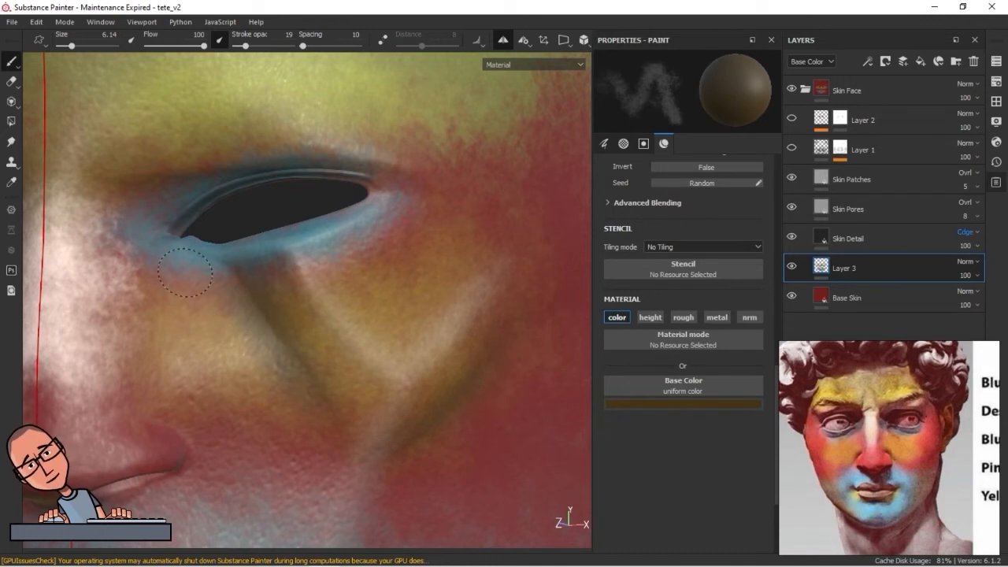
Paint the dark brown beside the nose bridge and around the nostril, reducing the brush to 2.25 for the nostril crease
{"action": "left_click_drag", "start_coordinate": [287, 423], "coordinate": [478, 405], "text": "alt"}
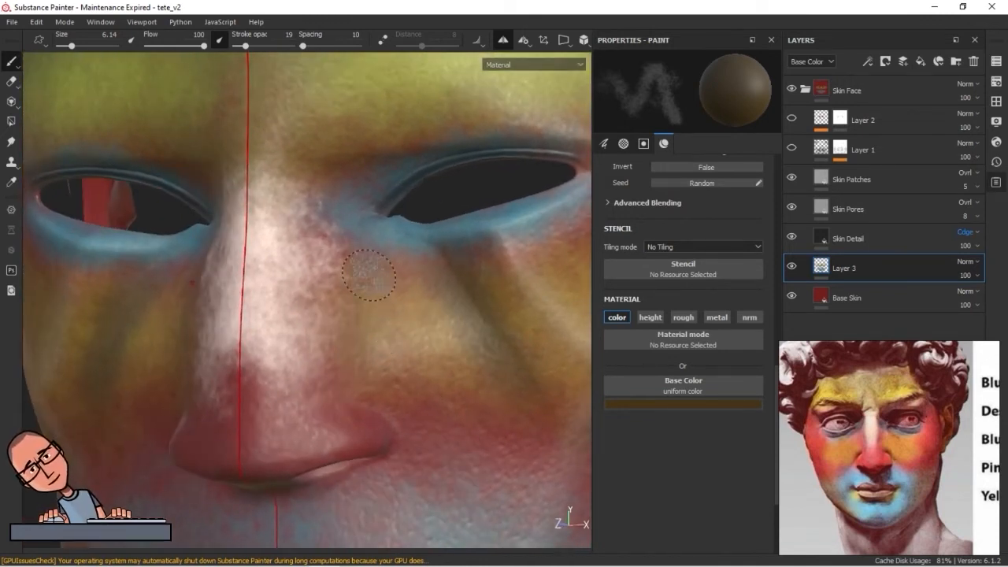
{"action": "left_click_drag", "start_coordinate": [367, 217], "coordinate": [354, 204]}
{"action": "left_click_drag", "start_coordinate": [385, 412], "coordinate": [389, 417]}
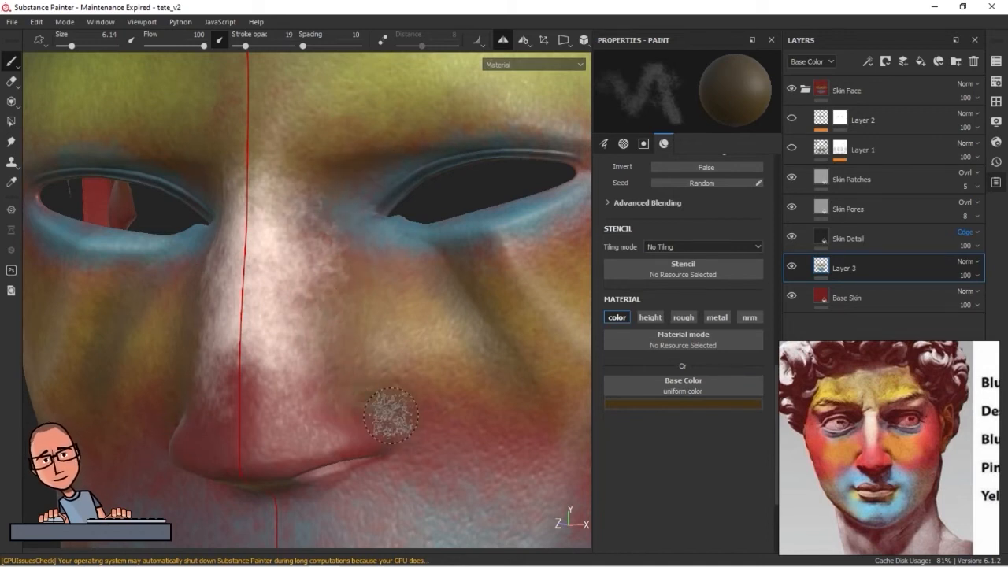
{"action": "right_click_drag", "start_coordinate": [390, 420], "coordinate": [319, 407], "text": "ctrl"}
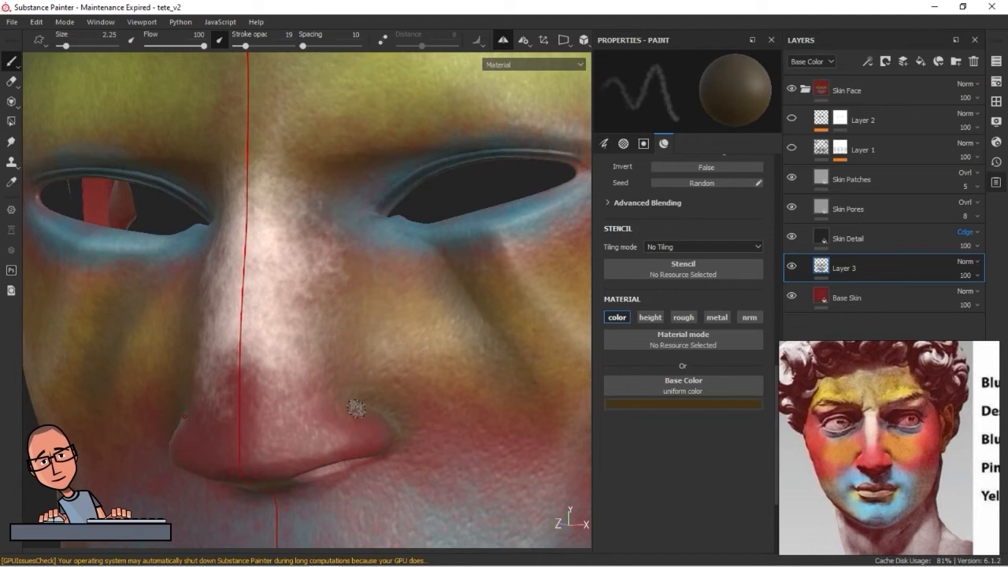
Sample the jaw's blue, darken it to about R 0.017, G 0.029, B 0.032 and paint shadows beside the chin fold with a size 6.21 brush
{"action": "mouse_move", "coordinate": [329, 305]}
{"action": "right_mouse_down", "text": "ctrl"}
{"action": "mouse_move", "coordinate": [490, 392]}
{"action": "mouse_move", "coordinate": [467, 367]}
{"action": "mouse_move", "coordinate": [310, 394]}
{"action": "right_mouse_up", "text": "ctrl"}
{"action": "middle_click_drag", "start_coordinate": [310, 394], "coordinate": [238, 309], "text": "alt"}
{"action": "right_click_drag", "start_coordinate": [237, 309], "coordinate": [269, 418], "text": "alt"}
{"action": "middle_click_drag", "start_coordinate": [339, 416], "coordinate": [301, 398], "text": "alt"}
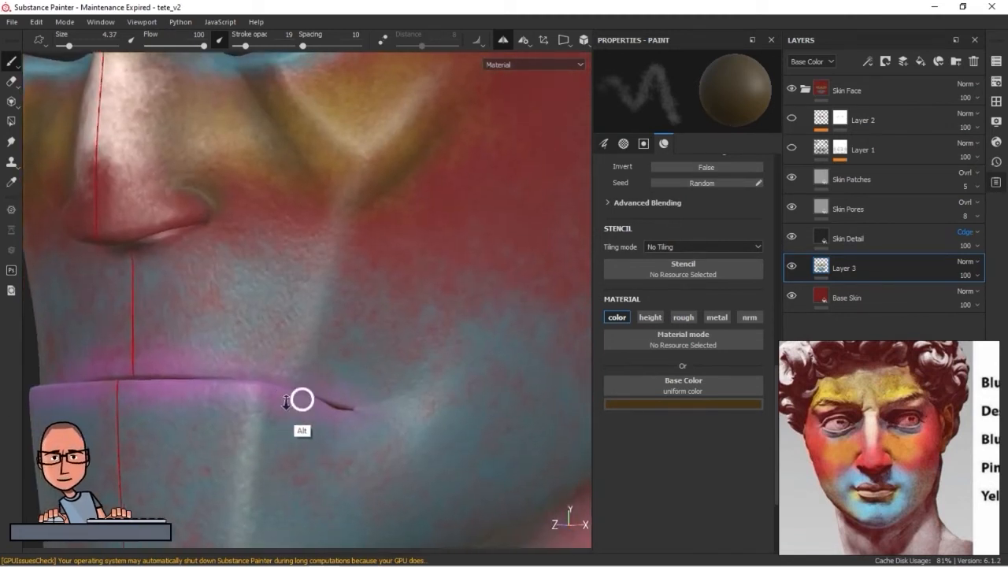
{"action": "right_click_drag", "start_coordinate": [301, 399], "coordinate": [282, 419], "text": "alt"}
{"action": "middle_click_drag", "start_coordinate": [282, 419], "coordinate": [305, 374], "text": "alt"}
{"action": "right_click_drag", "start_coordinate": [441, 408], "coordinate": [398, 412], "text": "alt"}
{"action": "middle_click_drag", "start_coordinate": [398, 411], "coordinate": [371, 425], "text": "alt"}
{"action": "right_click_drag", "start_coordinate": [370, 425], "coordinate": [476, 405], "text": "alt"}
{"action": "middle_click_drag", "start_coordinate": [476, 406], "coordinate": [416, 415], "text": "alt"}
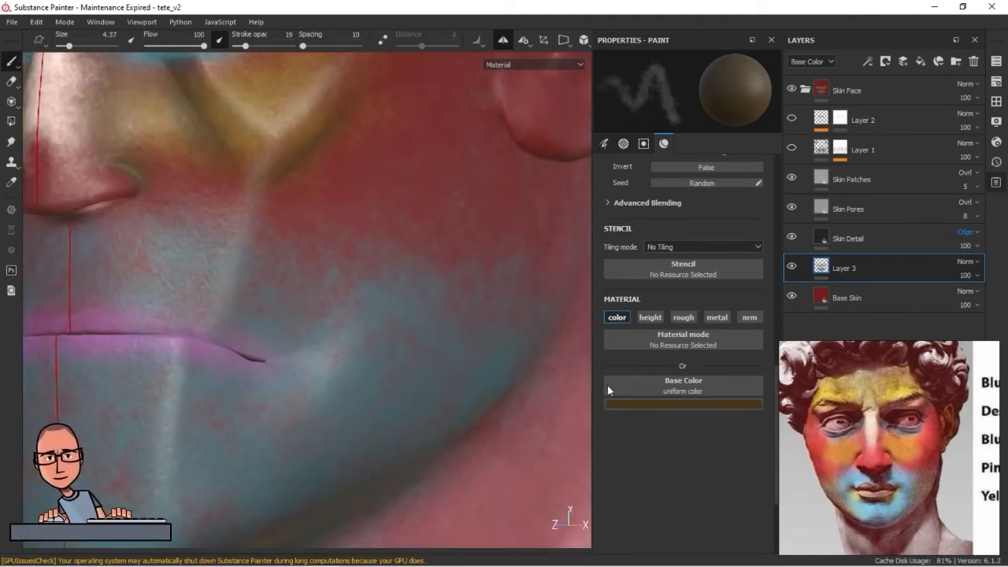
{"action": "left_click", "coordinate": [665, 404]}
{"action": "left_click_drag", "start_coordinate": [724, 417], "coordinate": [504, 386]}
{"action": "left_click", "coordinate": [690, 513]}
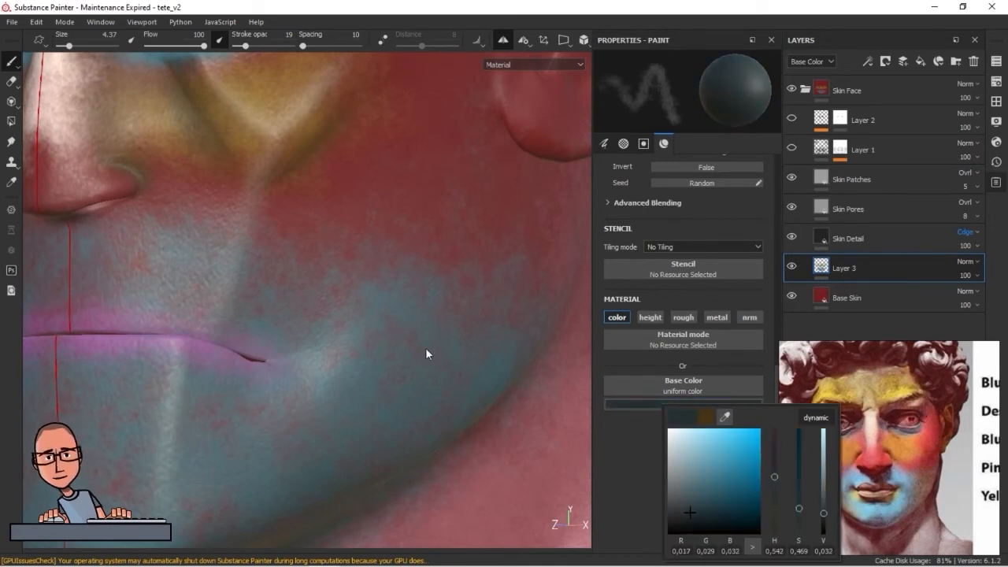
{"action": "middle_click_drag", "start_coordinate": [363, 336], "coordinate": [373, 362], "text": "alt"}
{"action": "right_click_drag", "start_coordinate": [370, 362], "coordinate": [378, 363], "text": "ctrl"}
{"action": "mouse_move", "coordinate": [398, 418]}
{"action": "middle_mouse_down", "text": "alt"}
{"action": "mouse_move", "coordinate": [439, 341]}
{"action": "mouse_move", "coordinate": [427, 358]}
{"action": "middle_mouse_up", "text": "alt"}
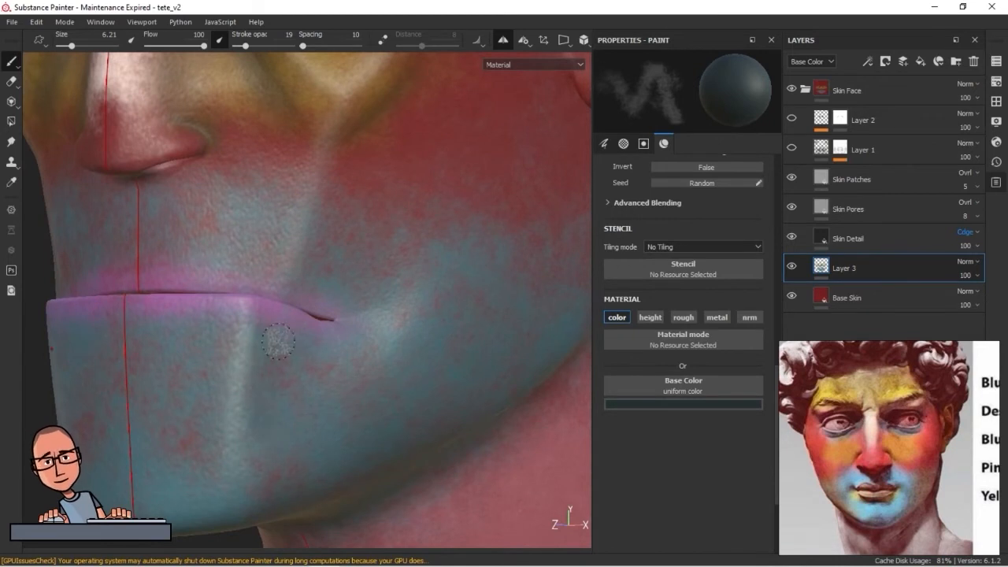
Paint the dark blue below the lower lip and along the outer side of the fold above the mouth corner
{"action": "mouse_move", "coordinate": [276, 447]}
{"action": "middle_mouse_down", "text": "alt"}
{"action": "mouse_move", "coordinate": [349, 461]}
{"action": "mouse_move", "coordinate": [372, 437]}
{"action": "middle_mouse_up", "text": "alt"}
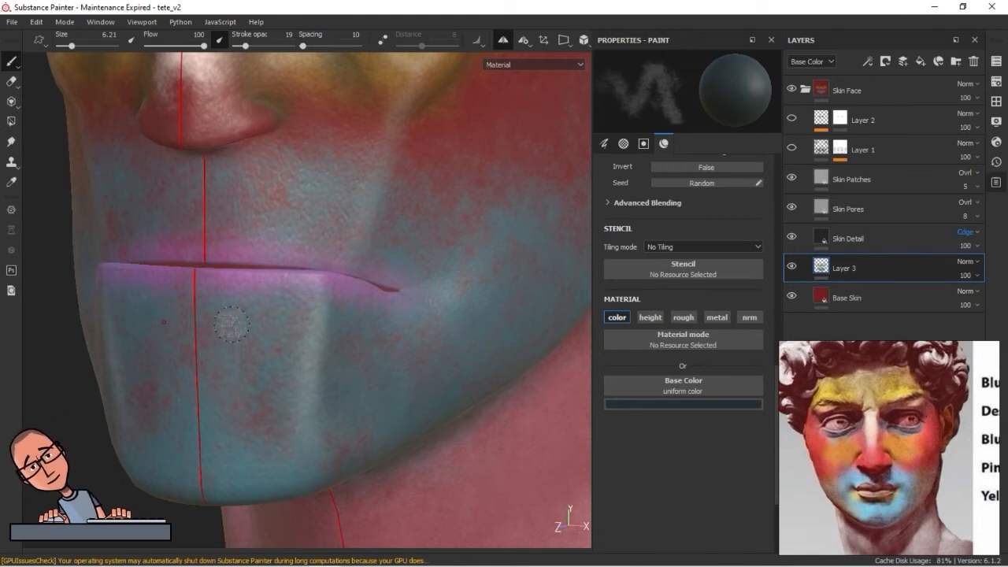
{"action": "right_click_drag", "start_coordinate": [287, 438], "coordinate": [166, 430], "text": "alt"}
{"action": "left_click_drag", "start_coordinate": [310, 398], "coordinate": [235, 400], "text": "alt"}
{"action": "right_click_drag", "start_coordinate": [329, 319], "coordinate": [493, 286], "text": "alt"}
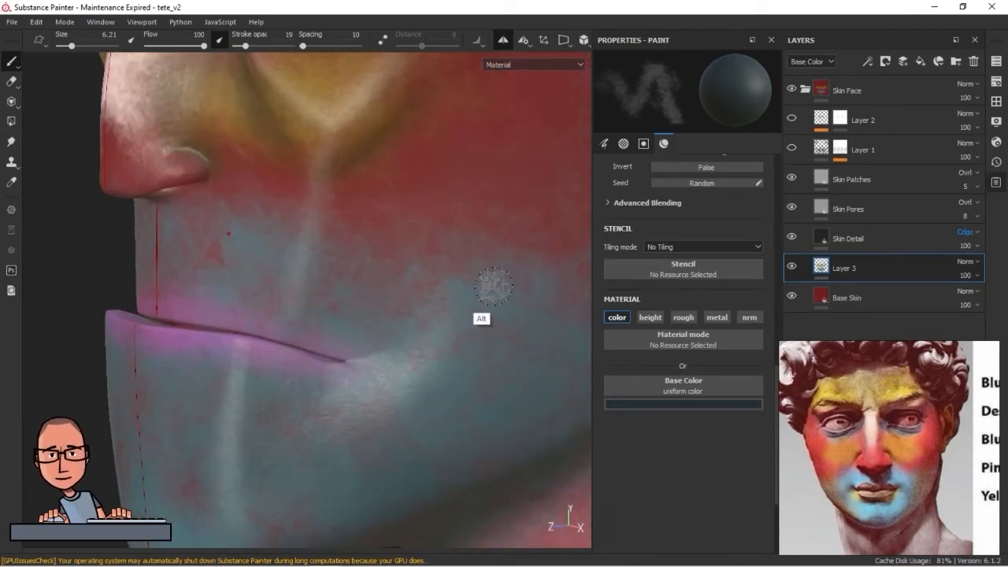
{"action": "left_click_drag", "start_coordinate": [264, 256], "coordinate": [326, 247], "text": "alt"}
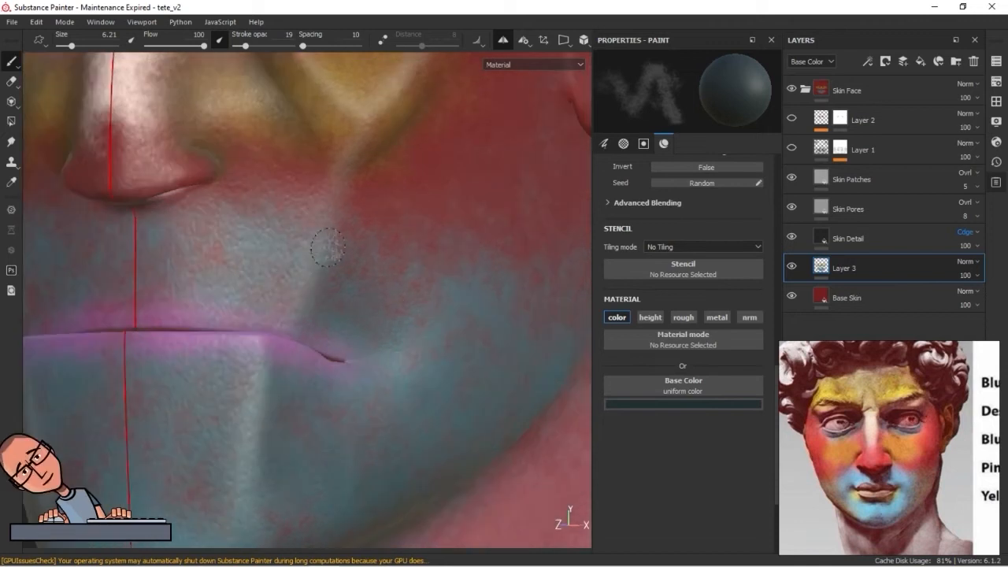
{"action": "right_click_drag", "start_coordinate": [323, 378], "coordinate": [225, 386], "text": "alt"}
{"action": "middle_click_drag", "start_coordinate": [225, 386], "coordinate": [257, 337], "text": "alt"}
Sample the neck color, darken it to a deep red-brown and paint a shadow beside the neck tendon with a size 11.35 brush
{"action": "right_click_drag", "start_coordinate": [469, 332], "coordinate": [412, 457], "text": "alt"}
{"action": "middle_click_drag", "start_coordinate": [413, 457], "coordinate": [459, 407], "text": "alt"}
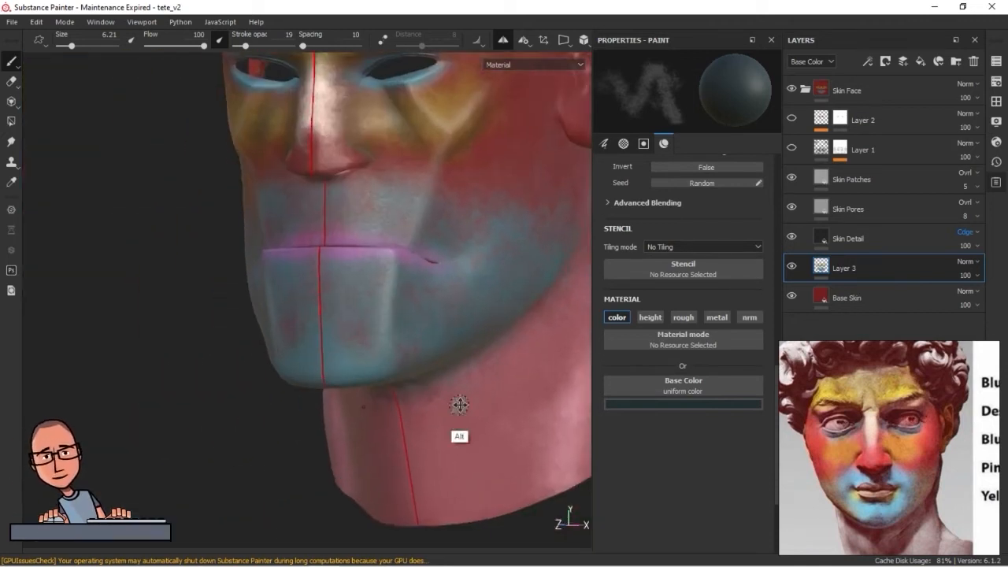
{"action": "left_click_drag", "start_coordinate": [459, 407], "coordinate": [306, 411], "text": "alt"}
{"action": "right_click_drag", "start_coordinate": [307, 412], "coordinate": [445, 461], "text": "alt"}
{"action": "middle_click_drag", "start_coordinate": [445, 461], "coordinate": [320, 386], "text": "alt"}
{"action": "left_click", "coordinate": [642, 406]}
{"action": "left_click_drag", "start_coordinate": [703, 419], "coordinate": [206, 415]}
{"action": "left_click_drag", "start_coordinate": [684, 474], "coordinate": [683, 511]}
{"action": "left_click_drag", "start_coordinate": [289, 359], "coordinate": [314, 313], "text": "alt"}
{"action": "right_click_drag", "start_coordinate": [315, 313], "coordinate": [340, 315], "text": "ctrl"}
{"action": "mouse_move", "coordinate": [357, 259]}
{"action": "left_mouse_down", "text": "alt"}
{"action": "mouse_move", "coordinate": [333, 423]}
{"action": "mouse_move", "coordinate": [366, 287]}
{"action": "left_mouse_up", "text": "alt"}
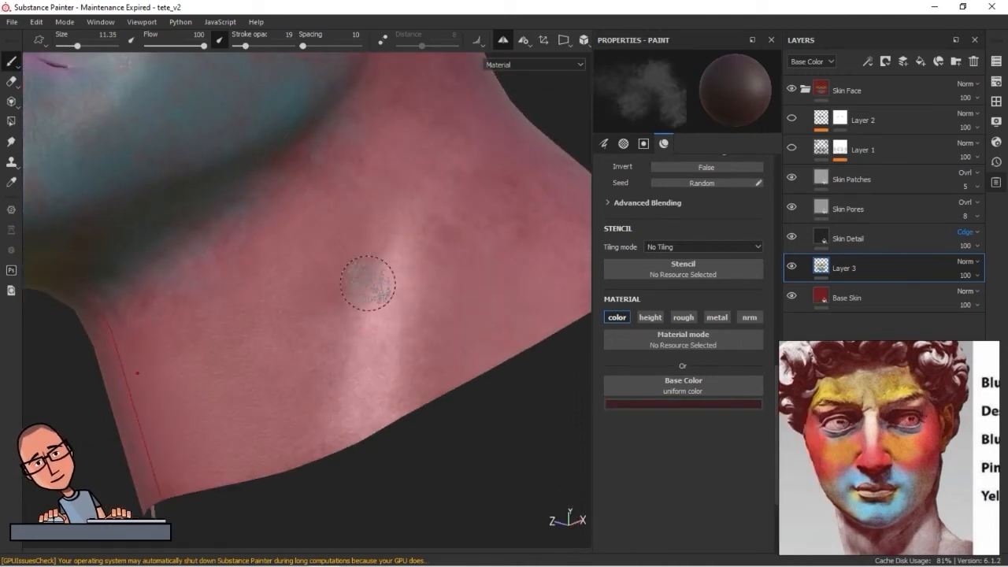
{"action": "mouse_move", "coordinate": [323, 439]}
{"action": "left_mouse_down", "text": "alt"}
{"action": "mouse_move", "coordinate": [375, 262]}
{"action": "mouse_move", "coordinate": [340, 399]}
{"action": "mouse_move", "coordinate": [371, 383]}
{"action": "mouse_move", "coordinate": [320, 423]}
{"action": "left_mouse_up", "text": "alt"}
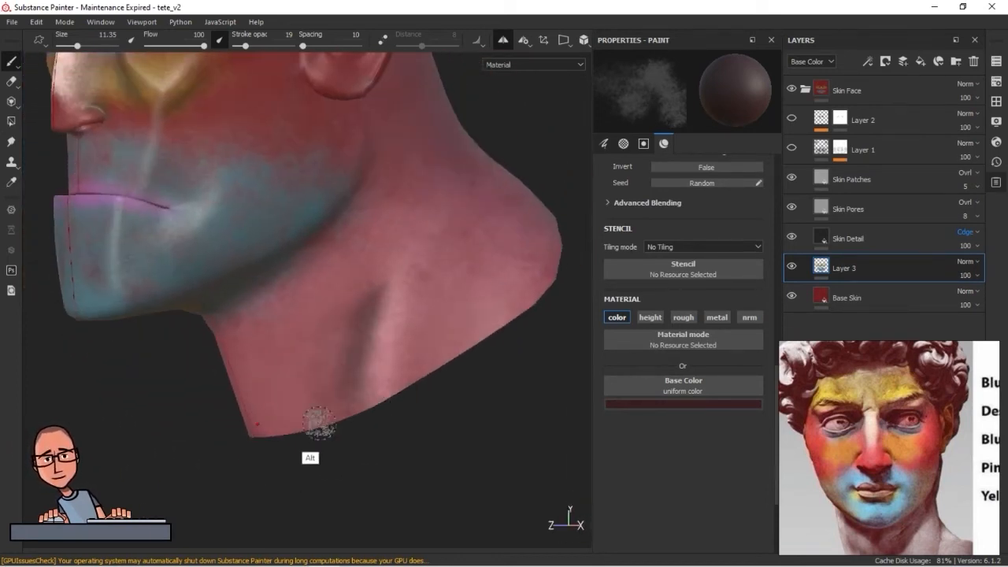
Lighten the base color to a dusty red and blend it around the neck tendon's shadow
{"action": "scroll", "coordinate": [319, 423], "scroll_direction": "up", "scroll_amount": 3}
{"action": "left_click", "coordinate": [698, 404]}
{"action": "left_click", "coordinate": [733, 493]}
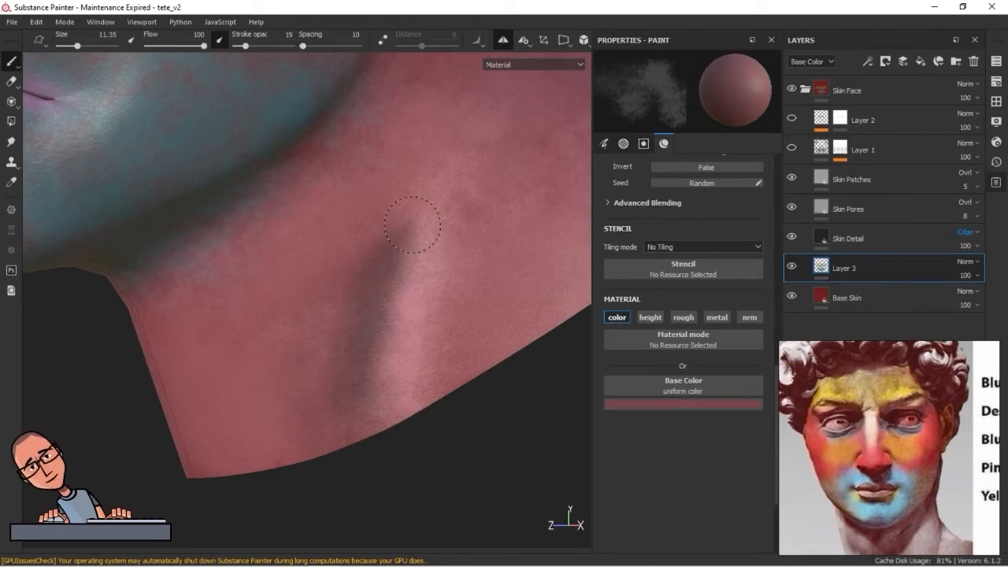
Sample the ear's red and darken it to a very dark red base color
{"action": "scroll", "coordinate": [342, 408], "scroll_direction": "down", "scroll_amount": 5}
{"action": "left_click_drag", "start_coordinate": [297, 365], "coordinate": [373, 405], "text": "alt"}
{"action": "scroll", "coordinate": [387, 401], "scroll_direction": "up", "scroll_amount": 6}
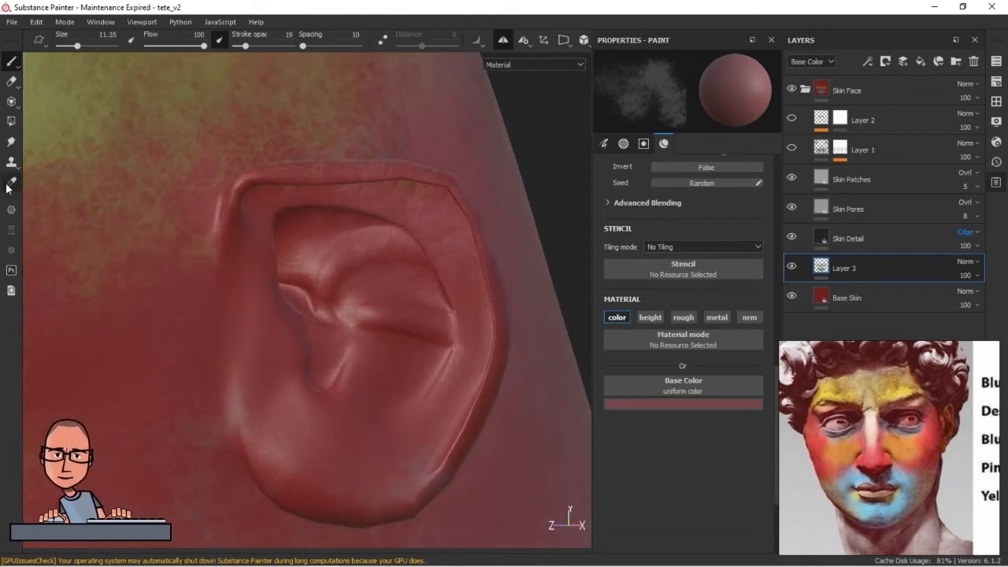
{"action": "left_click", "coordinate": [310, 425]}
{"action": "left_click", "coordinate": [685, 318]}
{"action": "left_click", "coordinate": [652, 318]}
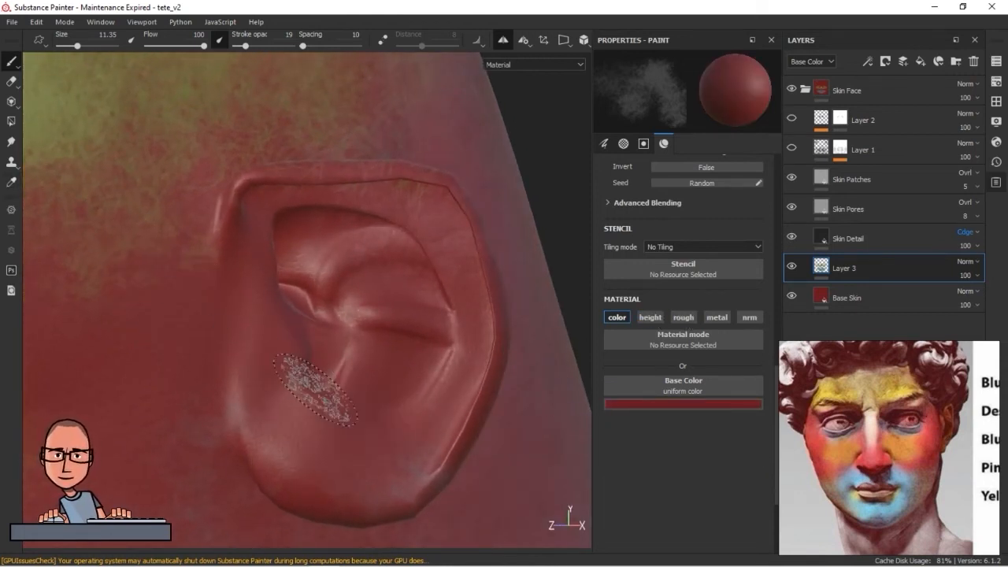
{"action": "left_click", "coordinate": [663, 405]}
{"action": "left_click", "coordinate": [735, 502]}
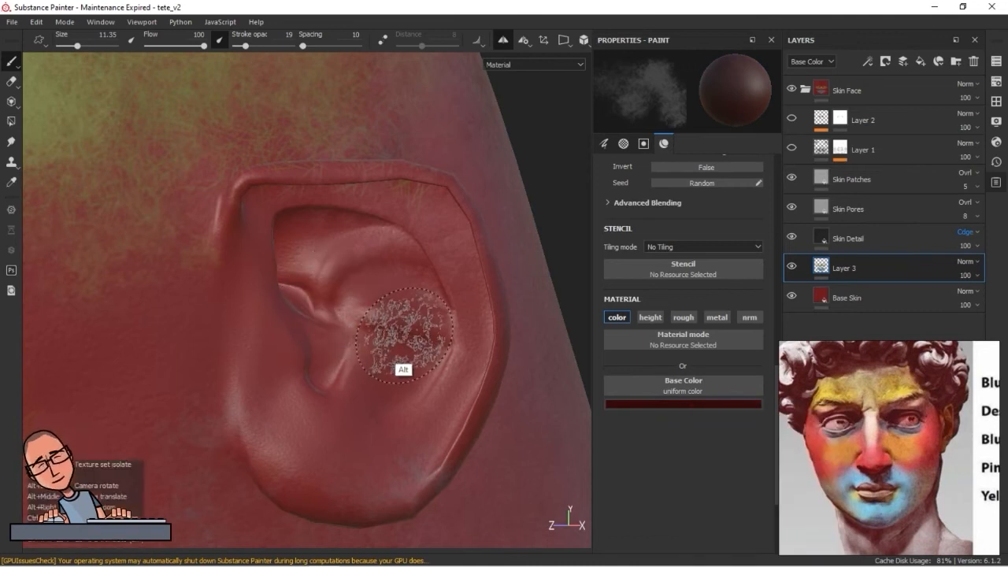
Paint dark red shadows in the ear's inner hollows and folds with a size 6.3 brush
{"action": "left_click_drag", "start_coordinate": [404, 336], "coordinate": [350, 311], "text": "alt"}
{"action": "right_click_drag", "start_coordinate": [349, 311], "coordinate": [315, 294], "text": "ctrl"}
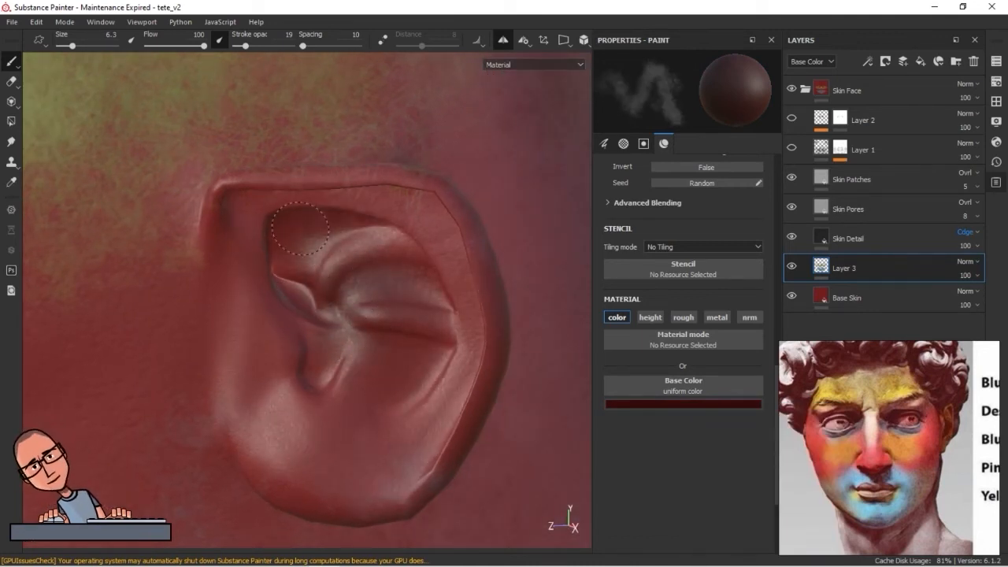
{"action": "left_click_drag", "start_coordinate": [355, 285], "coordinate": [403, 306], "text": "alt"}
{"action": "right_click_drag", "start_coordinate": [369, 291], "coordinate": [339, 288], "text": "ctrl"}
{"action": "left_click_drag", "start_coordinate": [346, 295], "coordinate": [393, 366], "text": "alt"}
{"action": "right_click_drag", "start_coordinate": [394, 366], "coordinate": [457, 379], "text": "alt"}
{"action": "mouse_move", "coordinate": [426, 378]}
{"action": "left_mouse_down", "text": "alt"}
{"action": "mouse_move", "coordinate": [238, 356]}
{"action": "mouse_move", "coordinate": [394, 355]}
{"action": "left_mouse_up", "text": "alt"}
{"action": "right_click_drag", "start_coordinate": [394, 354], "coordinate": [543, 396], "text": "alt"}
Set the stroke opacity to 30 and deepen the shadow under the ear's upper rim with a size 3.35 brush
{"action": "left_click_drag", "start_coordinate": [245, 46], "coordinate": [252, 46]}
{"action": "left_click_drag", "start_coordinate": [271, 287], "coordinate": [387, 279]}
{"action": "mouse_move", "coordinate": [429, 311]}
{"action": "left_mouse_down", "text": "alt"}
{"action": "mouse_move", "coordinate": [218, 343]}
{"action": "mouse_move", "coordinate": [211, 335]}
{"action": "left_mouse_up", "text": "alt"}
{"action": "left_click_drag", "start_coordinate": [180, 292], "coordinate": [339, 319]}
{"action": "mouse_move", "coordinate": [293, 372]}
{"action": "left_mouse_down", "text": "alt"}
{"action": "mouse_move", "coordinate": [391, 466]}
{"action": "mouse_move", "coordinate": [358, 394]}
{"action": "left_mouse_up", "text": "alt"}
{"action": "left_click_drag", "start_coordinate": [345, 293], "coordinate": [354, 323]}
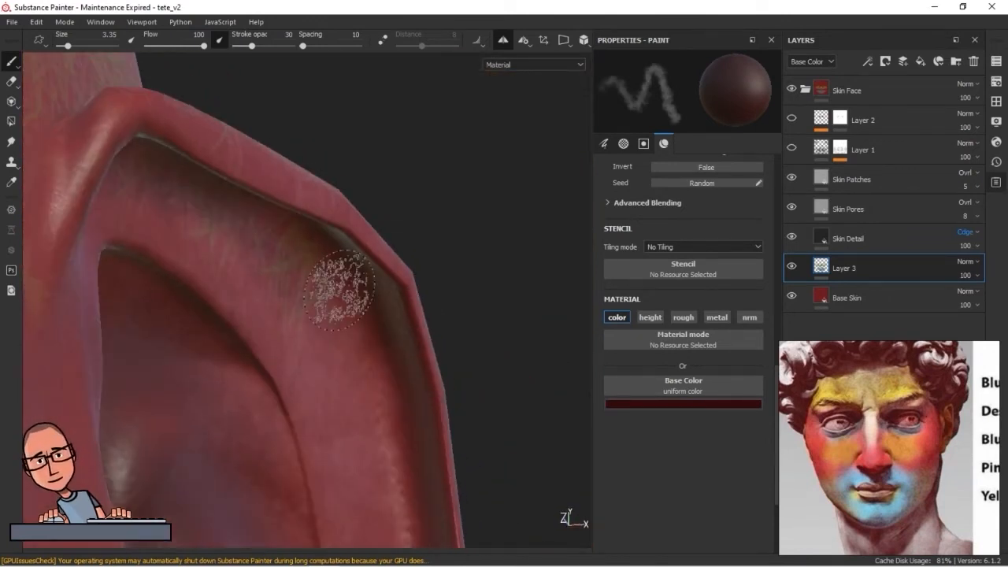
Extend the dark red shadow along the groove inside the ear's outer rim toward the lobe and into the inner folds
{"action": "left_click_drag", "start_coordinate": [339, 289], "coordinate": [367, 356]}
{"action": "left_click_drag", "start_coordinate": [198, 228], "coordinate": [294, 315], "text": "alt"}
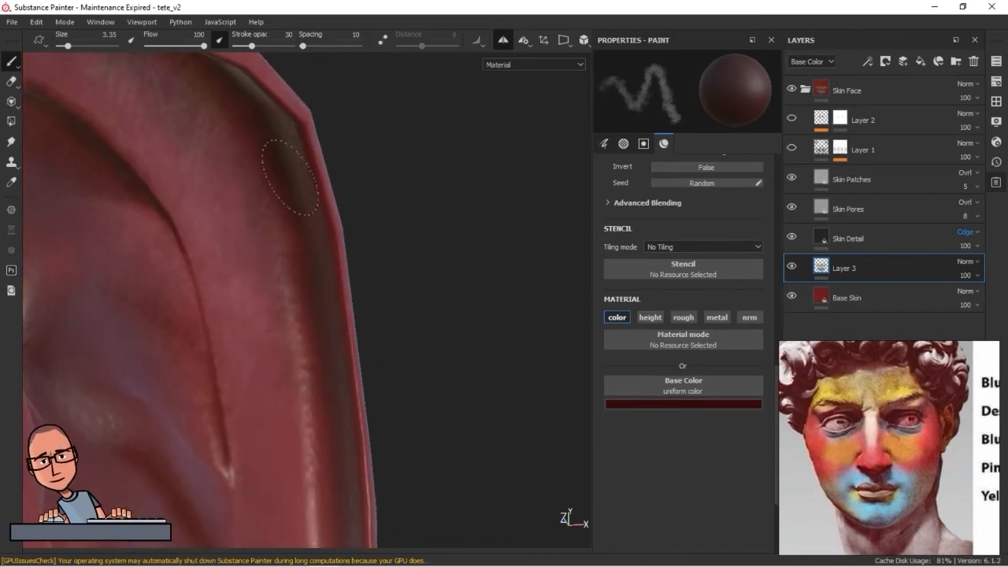
{"action": "left_click_drag", "start_coordinate": [302, 413], "coordinate": [339, 159], "text": "alt"}
{"action": "left_click_drag", "start_coordinate": [263, 311], "coordinate": [383, 150], "text": "alt"}
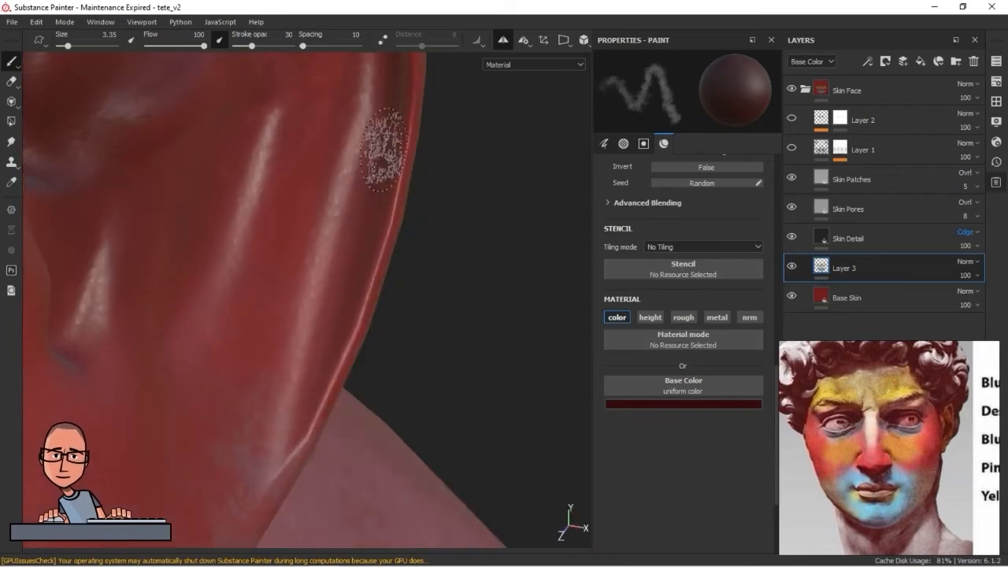
{"action": "mouse_move", "coordinate": [267, 441]}
{"action": "left_mouse_down", "text": "alt"}
{"action": "mouse_move", "coordinate": [344, 313]}
{"action": "mouse_move", "coordinate": [358, 268]}
{"action": "mouse_move", "coordinate": [344, 178]}
{"action": "left_mouse_up", "text": "alt"}
{"action": "left_click_drag", "start_coordinate": [338, 398], "coordinate": [425, 388], "text": "alt"}
{"action": "left_click_drag", "start_coordinate": [505, 248], "coordinate": [473, 337], "text": "alt"}
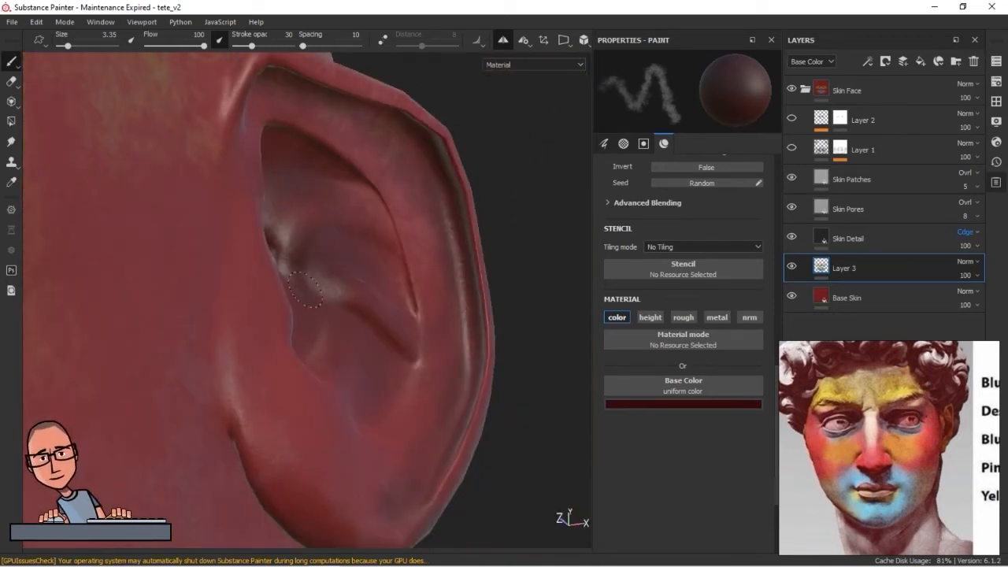
{"action": "left_click_drag", "start_coordinate": [369, 204], "coordinate": [338, 322], "text": "alt"}
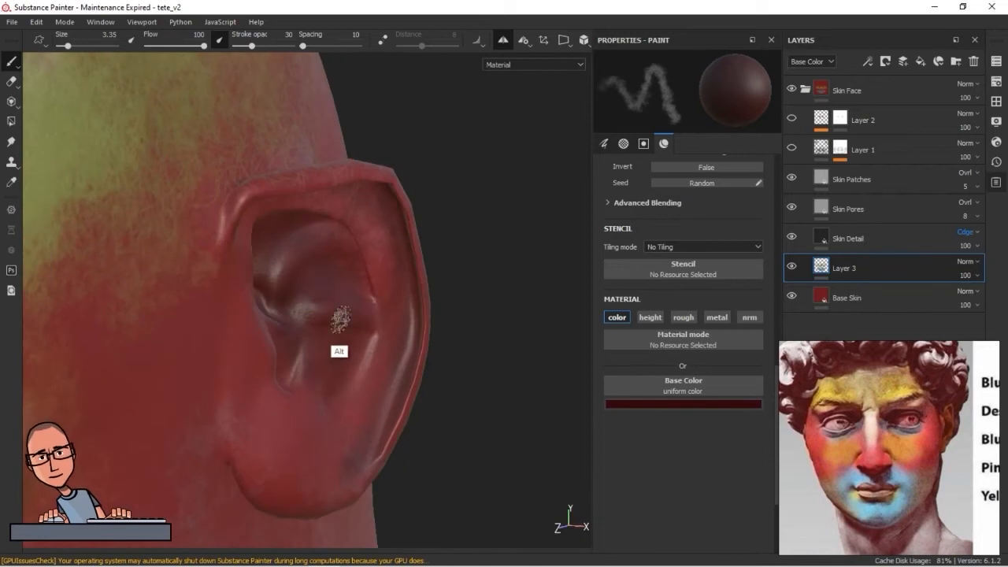
Lighten the base color to a bright coral red, set stroke opacity to 13 and paint highlights on the inner ear ridges
{"action": "left_click", "coordinate": [693, 404]}
{"action": "left_click", "coordinate": [745, 439]}
{"action": "left_click_drag", "start_coordinate": [397, 247], "coordinate": [409, 313], "text": "alt"}
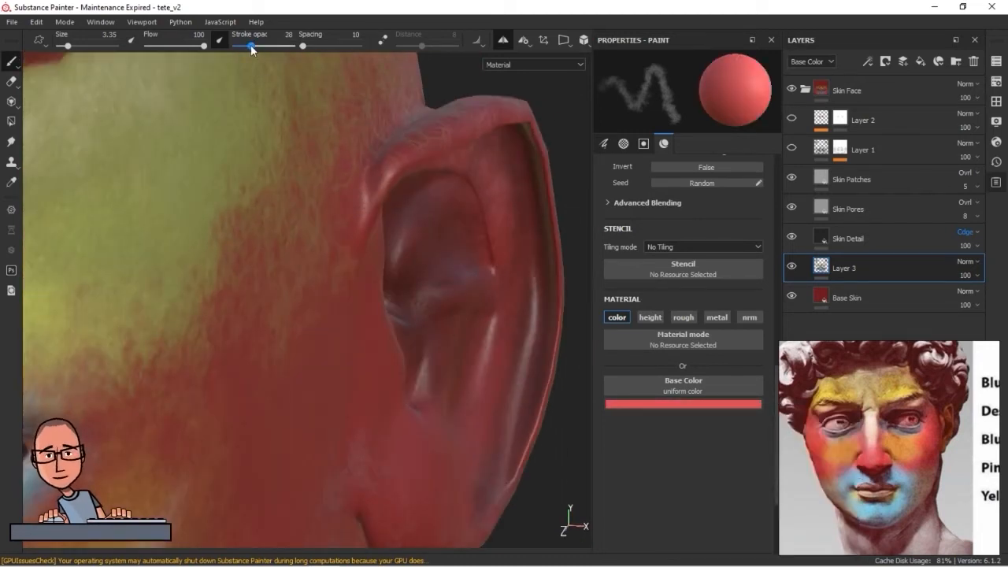
{"action": "left_click_drag", "start_coordinate": [250, 46], "coordinate": [244, 45]}
{"action": "right_click_drag", "start_coordinate": [497, 362], "coordinate": [479, 362], "text": "ctrl"}
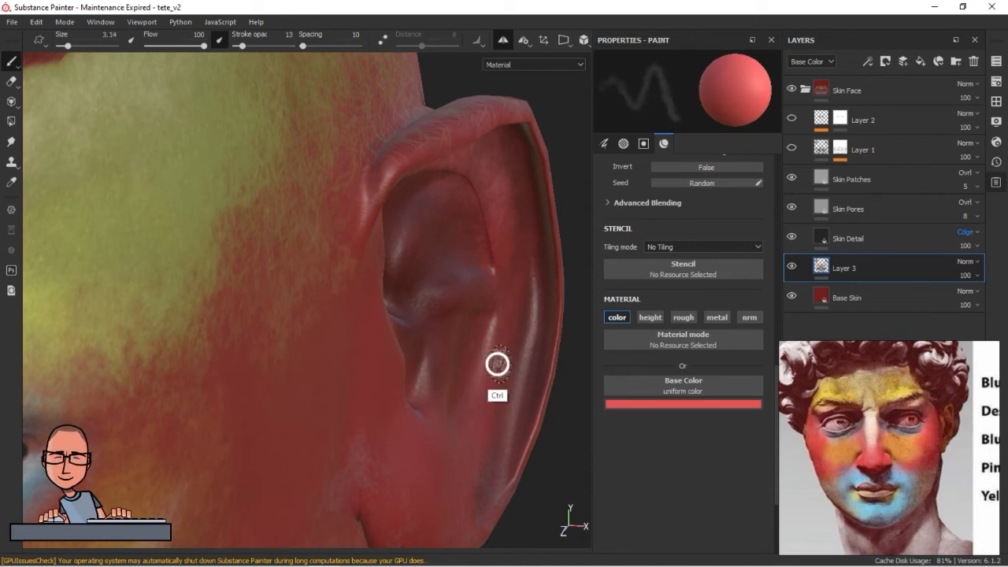
{"action": "left_click_drag", "start_coordinate": [543, 360], "coordinate": [493, 354], "text": "alt"}
{"action": "left_click_drag", "start_coordinate": [411, 338], "coordinate": [443, 188], "text": "alt"}
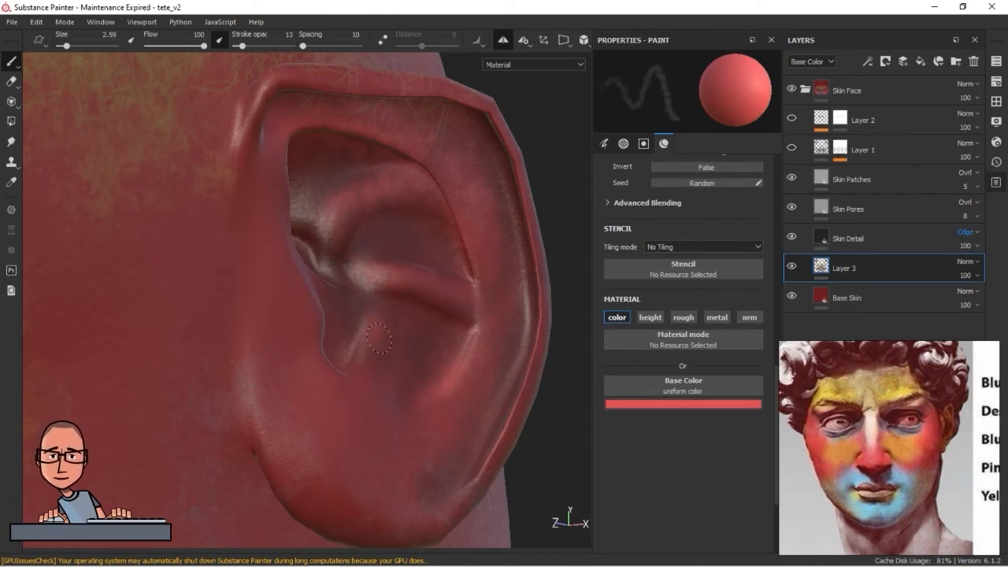
Paint coral highlights along the ear's rim and upper fold with a size 2.59 brush
{"action": "right_click_drag", "start_coordinate": [514, 235], "coordinate": [252, 298], "text": "alt"}
{"action": "left_click_drag", "start_coordinate": [315, 323], "coordinate": [406, 400], "text": "alt"}
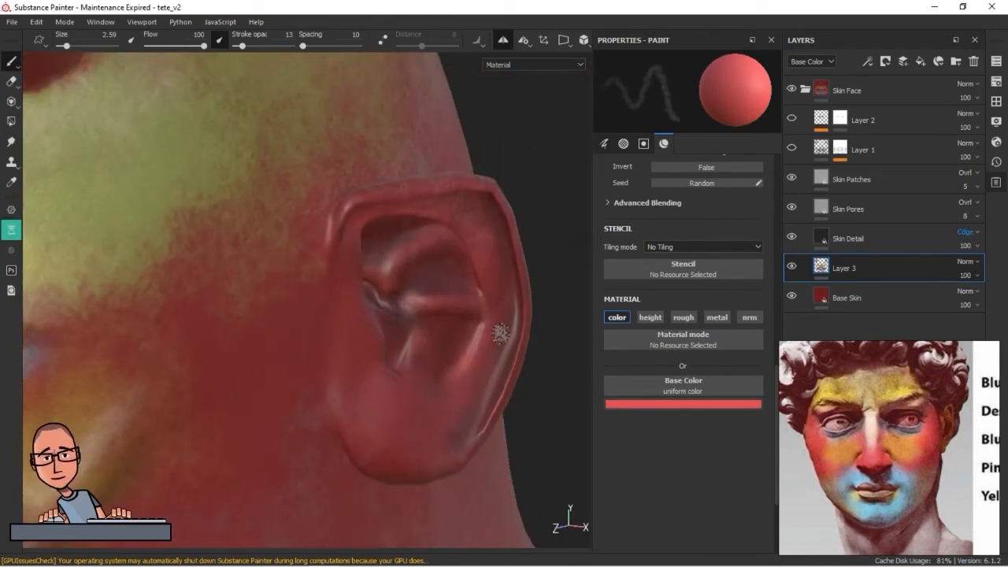
{"action": "left_click_drag", "start_coordinate": [484, 245], "coordinate": [491, 263], "text": "alt"}
{"action": "left_click_drag", "start_coordinate": [393, 197], "coordinate": [361, 219], "text": "alt"}
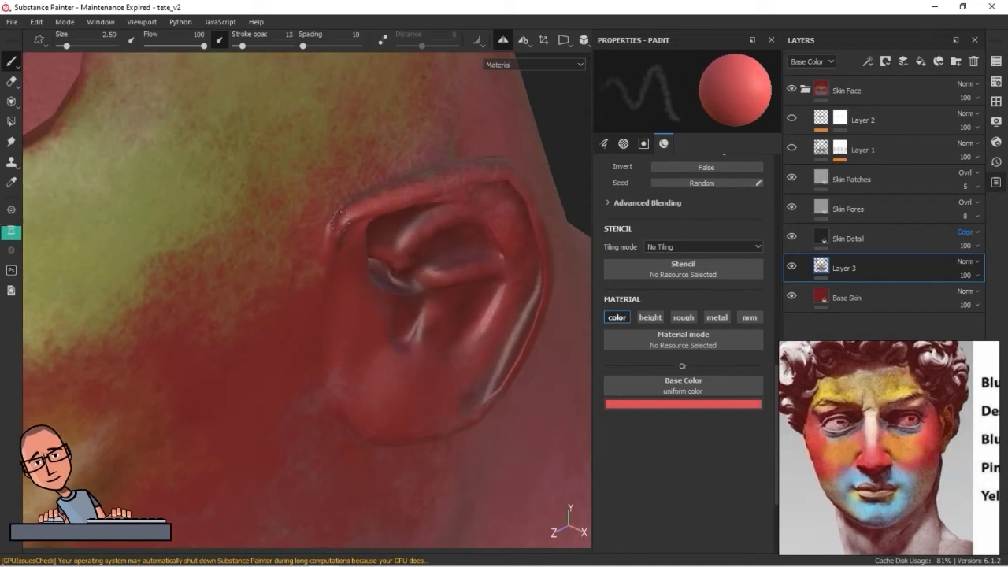
{"action": "left_click_drag", "start_coordinate": [529, 186], "coordinate": [499, 198], "text": "alt"}
{"action": "left_click_drag", "start_coordinate": [480, 313], "coordinate": [526, 235], "text": "alt"}
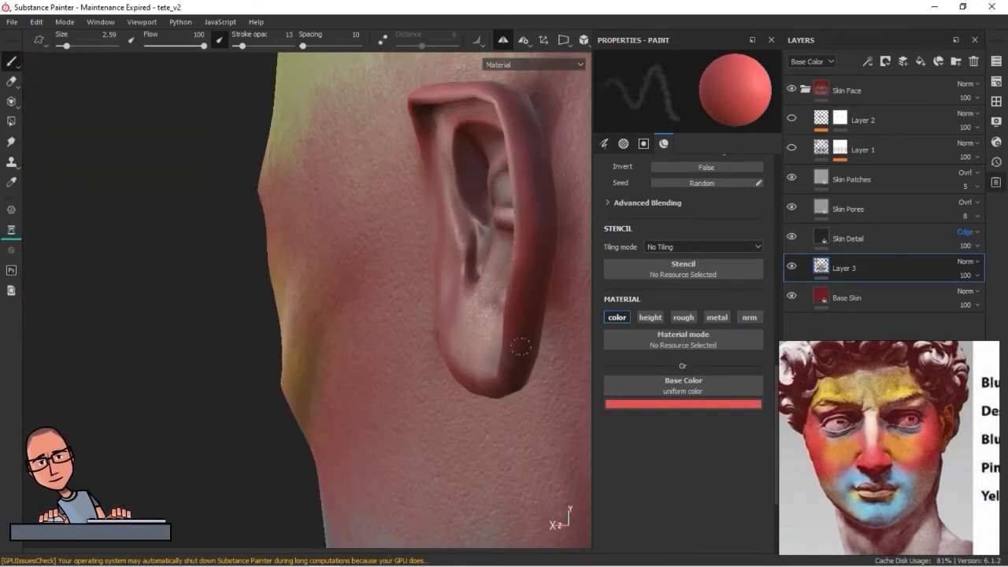
Brighten the ear's outer edge and lobe with coral strokes, enlarging the brush to size 3.08
{"action": "left_click_drag", "start_coordinate": [520, 347], "coordinate": [535, 259], "text": "alt"}
{"action": "left_click_drag", "start_coordinate": [517, 312], "coordinate": [445, 318], "text": "alt"}
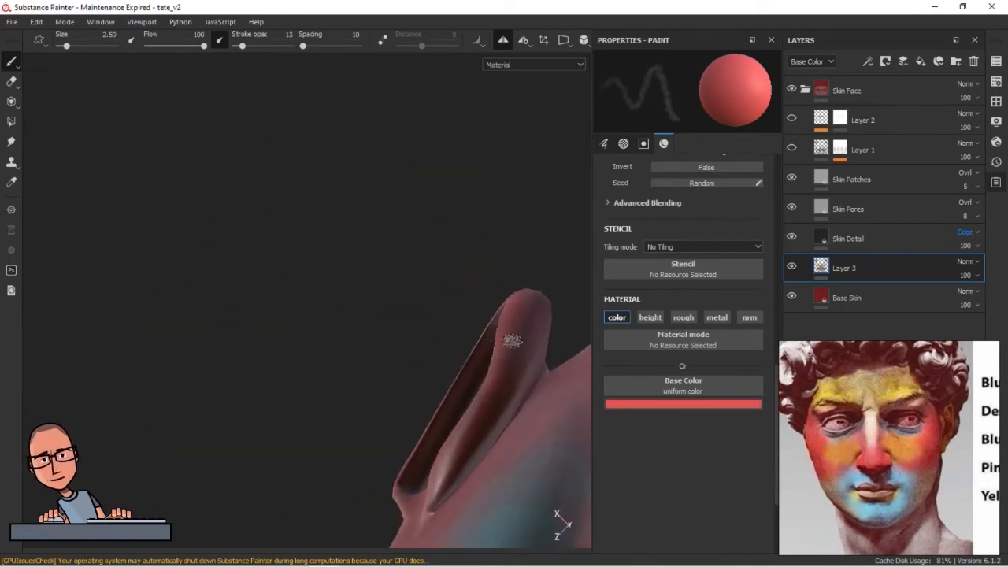
{"action": "left_click_drag", "start_coordinate": [443, 490], "coordinate": [496, 412], "text": "alt"}
{"action": "left_click_drag", "start_coordinate": [521, 333], "coordinate": [461, 96], "text": "alt"}
{"action": "right_click_drag", "start_coordinate": [487, 171], "coordinate": [492, 172], "text": "ctrl"}
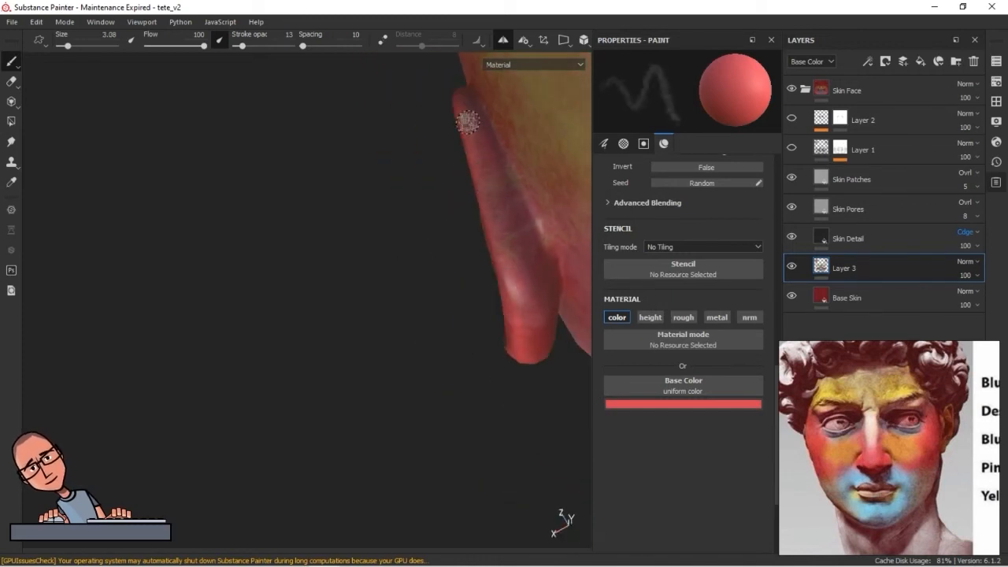
{"action": "left_click_drag", "start_coordinate": [528, 260], "coordinate": [538, 365], "text": "alt"}
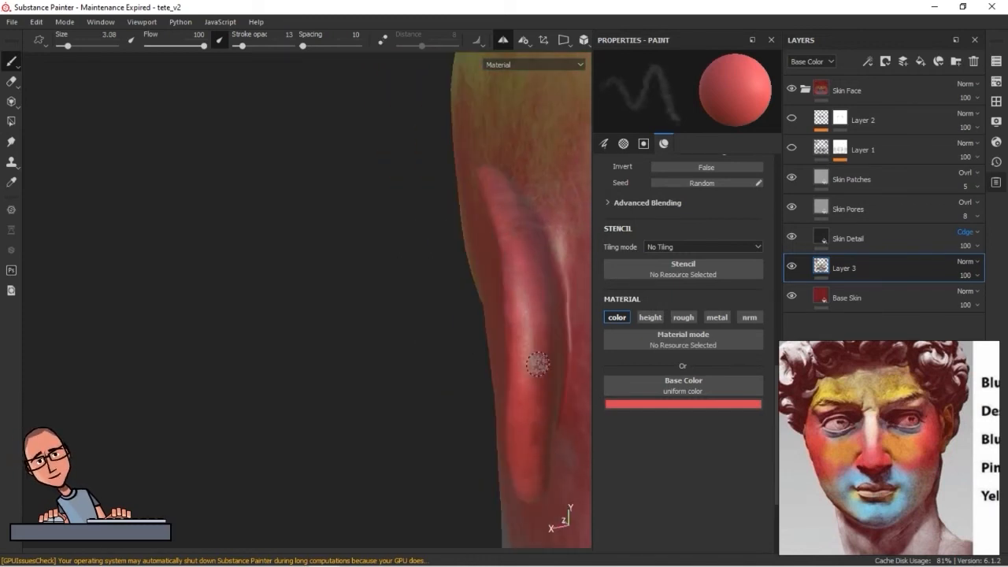
Try other blending modes on Layer 3, ending with Linear Dodge at 27 opacity, and check the whole head
{"action": "right_click_drag", "start_coordinate": [538, 365], "coordinate": [405, 360], "text": "alt"}
{"action": "left_click_drag", "start_coordinate": [405, 360], "coordinate": [362, 328], "text": "alt"}
{"action": "mouse_move", "coordinate": [363, 328]}
{"action": "right_mouse_down", "text": "shift"}
{"action": "mouse_move", "coordinate": [373, 340]}
{"action": "mouse_move", "coordinate": [350, 338]}
{"action": "right_mouse_up", "text": "shift"}
{"action": "mouse_move", "coordinate": [350, 338]}
{"action": "left_mouse_down", "text": "alt"}
{"action": "mouse_move", "coordinate": [366, 340]}
{"action": "mouse_move", "coordinate": [358, 360]}
{"action": "left_mouse_up", "text": "alt"}
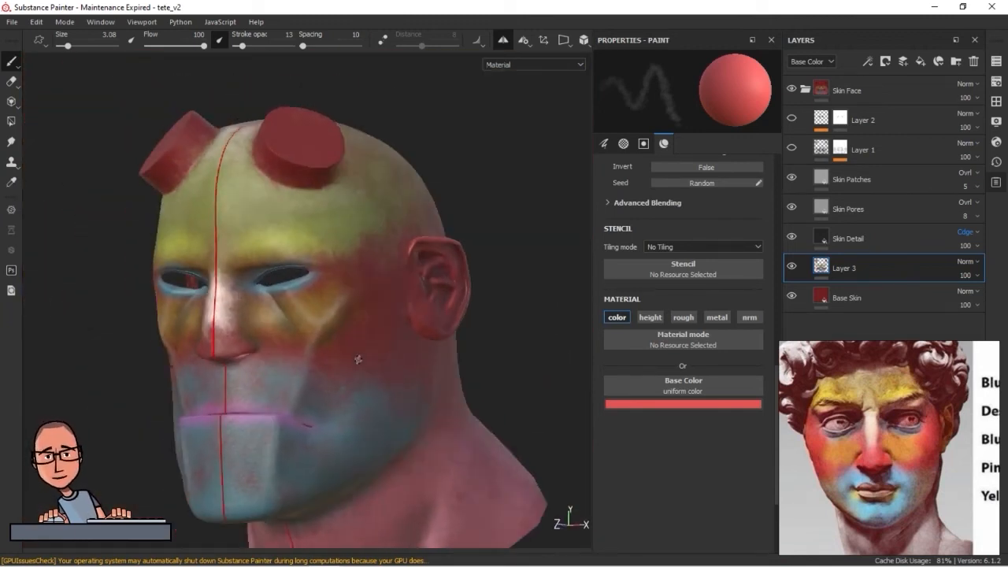
{"action": "scroll", "coordinate": [973, 267], "scroll_direction": "down", "scroll_amount": 9}
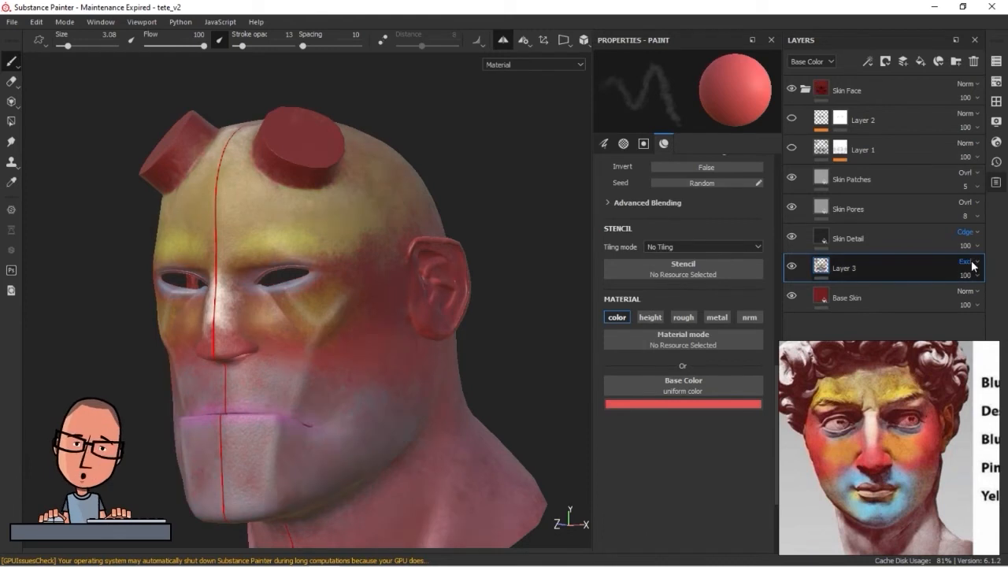
{"action": "scroll", "coordinate": [972, 266], "scroll_direction": "up", "scroll_amount": 1}
{"action": "scroll", "coordinate": [973, 266], "scroll_direction": "down", "scroll_amount": 1}
{"action": "left_click_drag", "start_coordinate": [981, 281], "coordinate": [962, 291]}
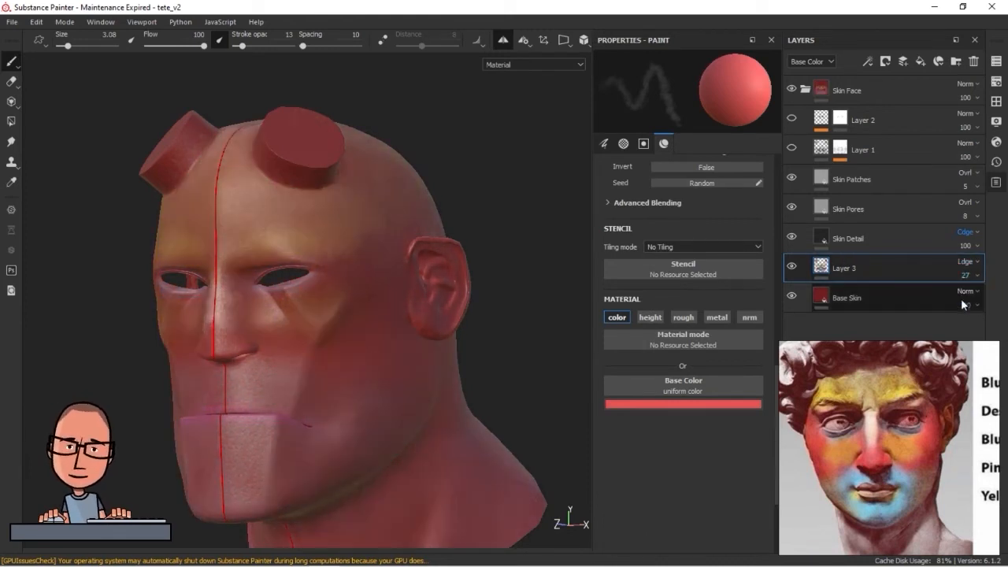
{"action": "left_click_drag", "start_coordinate": [270, 324], "coordinate": [351, 309], "text": "alt"}
{"action": "right_click_drag", "start_coordinate": [351, 309], "coordinate": [279, 329], "text": "alt"}
{"action": "left_click_drag", "start_coordinate": [279, 329], "coordinate": [441, 304], "text": "alt"}
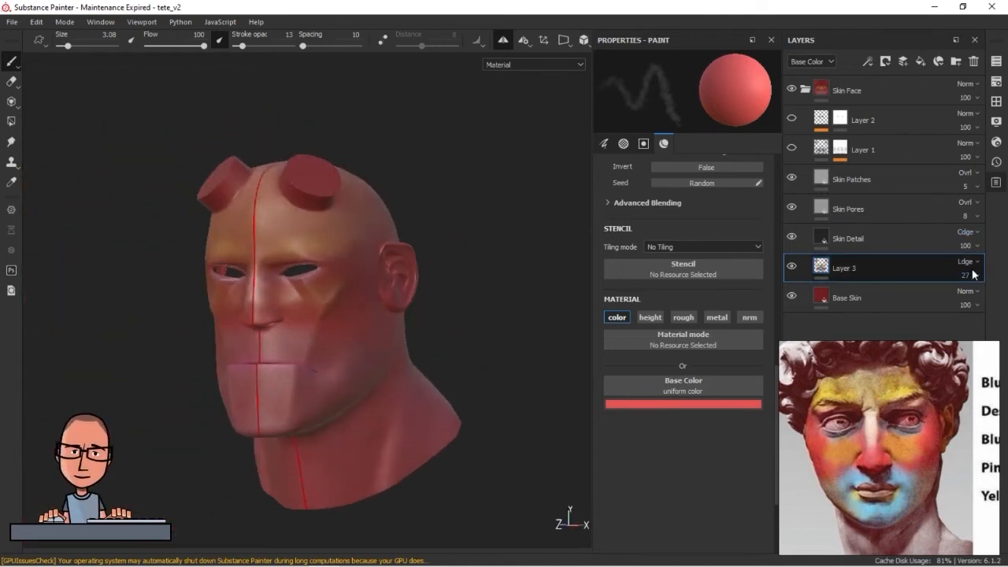
Return Layer 3 to Normal blending and set its opacity to 22
{"action": "left_click", "coordinate": [704, 247]}
{"action": "left_click", "coordinate": [978, 268]}
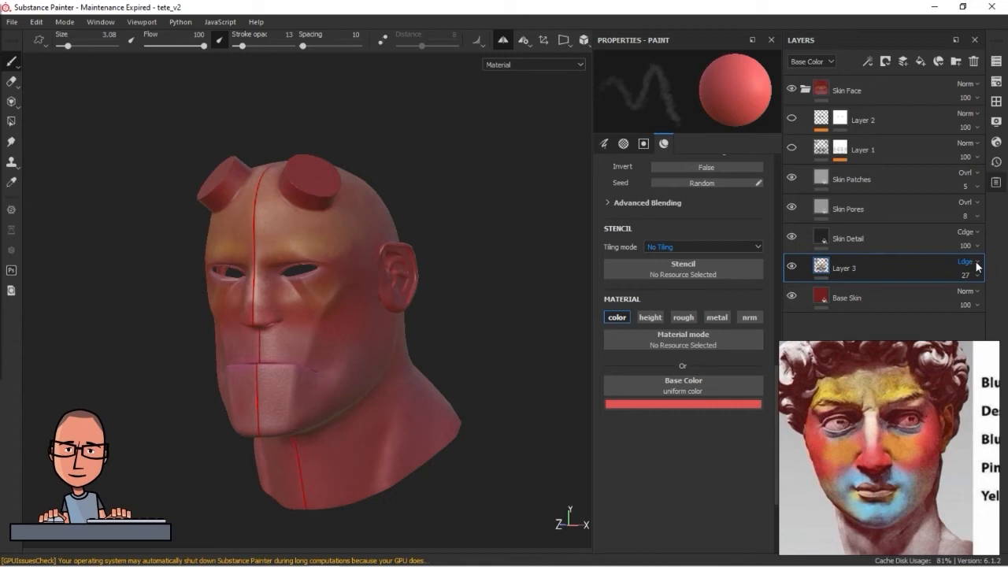
{"action": "scroll", "coordinate": [978, 267], "scroll_direction": "up", "scroll_amount": 8}
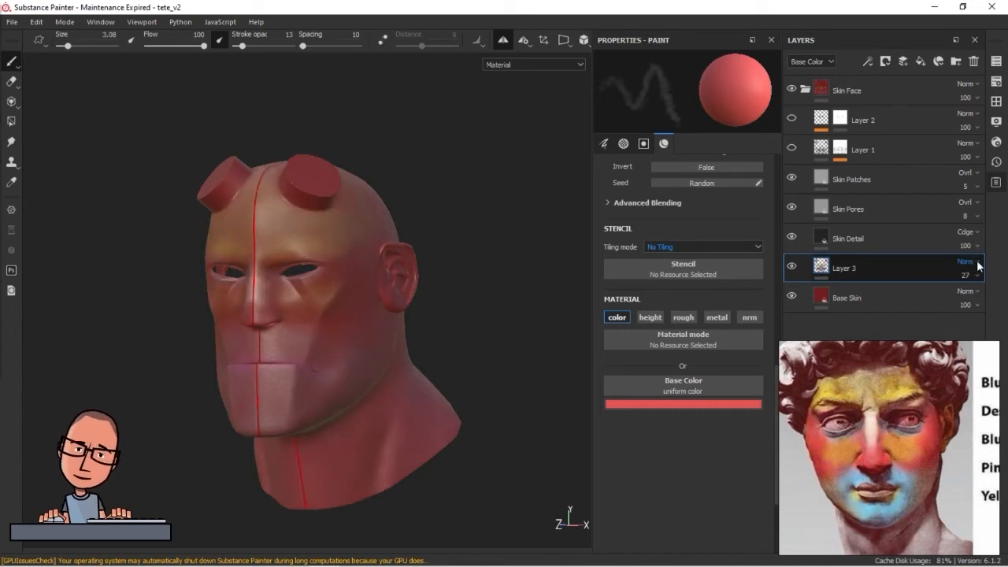
{"action": "left_click", "coordinate": [979, 276]}
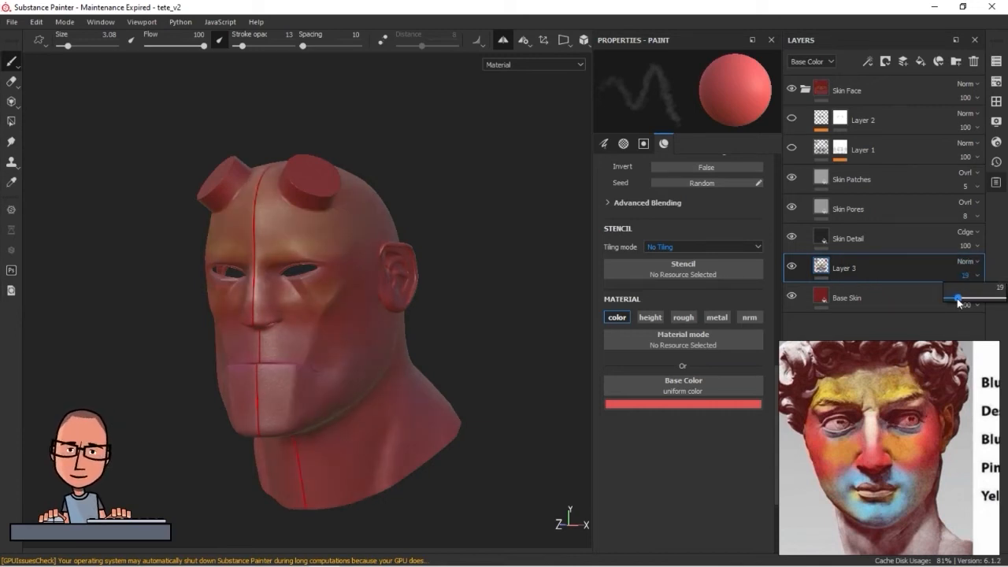
{"action": "key", "text": "e"}
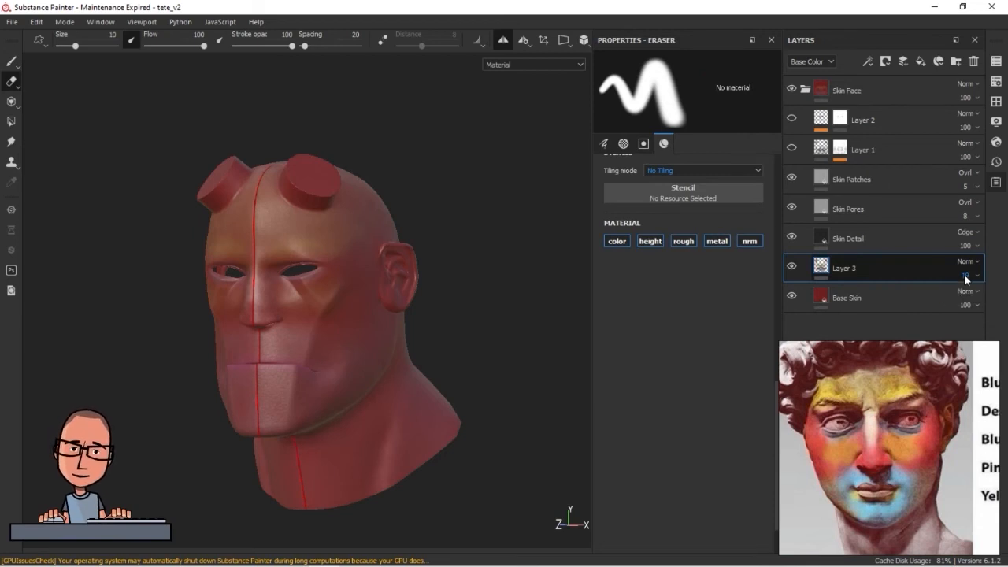
{"action": "left_click_drag", "start_coordinate": [958, 298], "coordinate": [959, 298]}
Compare the head from several angles with Layer 3 hidden and shown
{"action": "scroll", "coordinate": [182, 282], "scroll_direction": "down", "scroll_amount": 3}
{"action": "mouse_move", "coordinate": [222, 300]}
{"action": "left_mouse_down", "text": "alt"}
{"action": "mouse_move", "coordinate": [254, 347]}
{"action": "mouse_move", "coordinate": [232, 373]}
{"action": "mouse_move", "coordinate": [497, 283]}
{"action": "mouse_move", "coordinate": [279, 328]}
{"action": "mouse_move", "coordinate": [191, 329]}
{"action": "mouse_move", "coordinate": [330, 311]}
{"action": "left_mouse_up", "text": "alt"}
{"action": "left_click_drag", "start_coordinate": [49, 341], "coordinate": [95, 347], "text": "alt"}
{"action": "left_click", "coordinate": [792, 266]}
{"action": "left_click_drag", "start_coordinate": [460, 345], "coordinate": [337, 337], "text": "alt"}
{"action": "right_click_drag", "start_coordinate": [337, 337], "coordinate": [400, 421], "text": "alt"}
{"action": "left_click", "coordinate": [792, 266]}
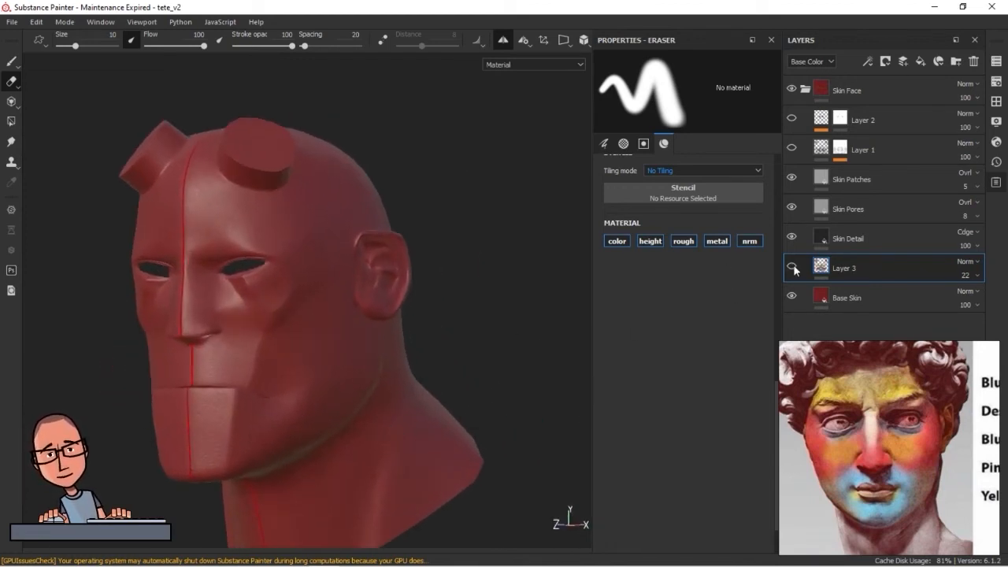
Show Layer 1 and Layer 2 and check the combined skin from both sides of the head
{"action": "left_click", "coordinate": [792, 147]}
{"action": "left_click", "coordinate": [793, 118]}
{"action": "right_click_drag", "start_coordinate": [448, 303], "coordinate": [292, 277], "text": "alt"}
{"action": "left_click_drag", "start_coordinate": [291, 277], "coordinate": [511, 337], "text": "alt"}
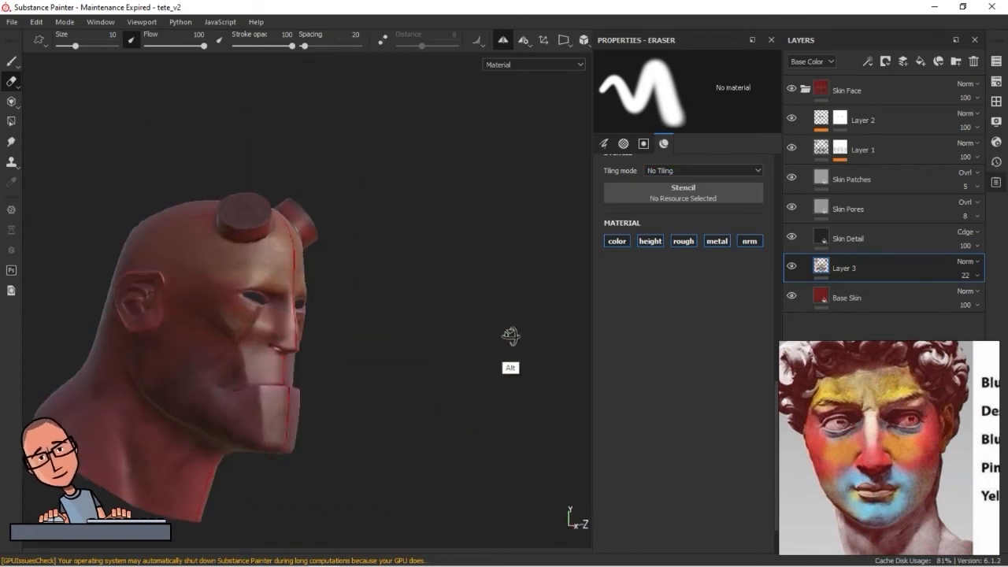
{"action": "left_click_drag", "start_coordinate": [409, 354], "coordinate": [162, 370], "text": "alt"}
{"action": "right_click_drag", "start_coordinate": [162, 371], "coordinate": [433, 413], "text": "alt"}
{"action": "middle_click_drag", "start_coordinate": [433, 413], "coordinate": [438, 375], "text": "alt"}
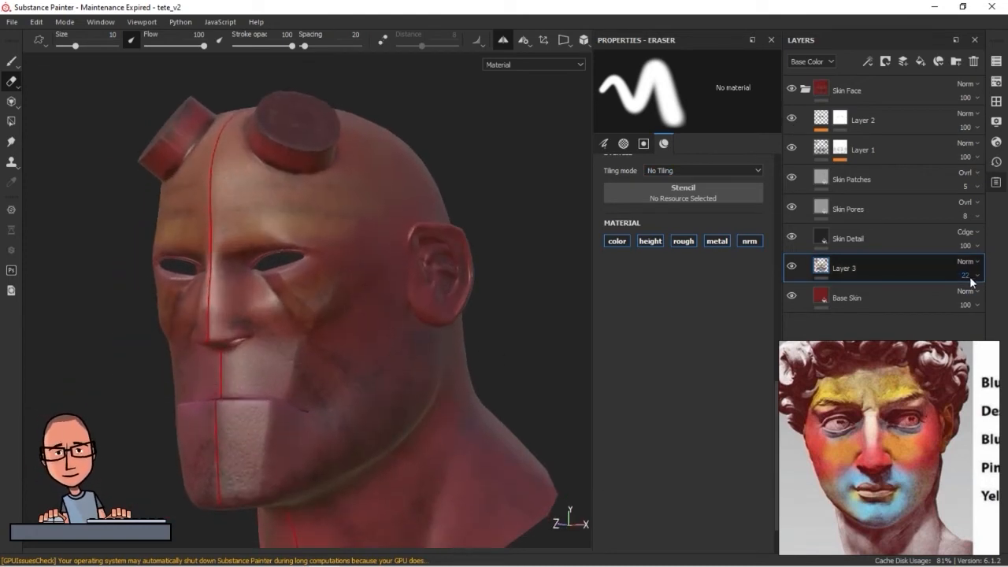
Reduce Layer 3's opacity to 13 and check the face
{"action": "left_click_drag", "start_coordinate": [958, 302], "coordinate": [954, 301]}
{"action": "right_click_drag", "start_coordinate": [337, 345], "coordinate": [312, 367], "text": "alt"}
{"action": "left_click_drag", "start_coordinate": [313, 367], "coordinate": [214, 354], "text": "alt"}
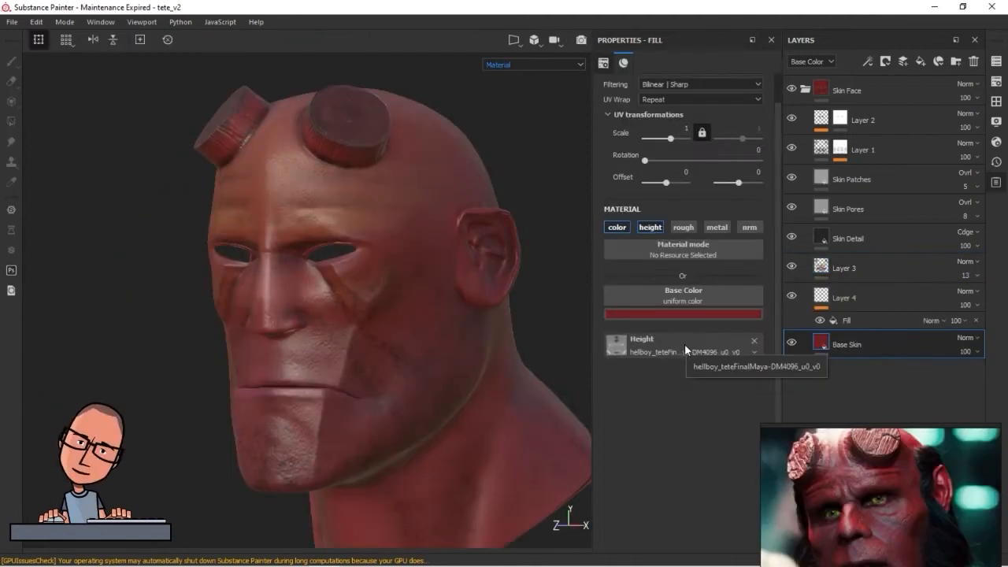
Enable the normal channel on the Base Skin fill layer
{"action": "left_click", "coordinate": [749, 226]}
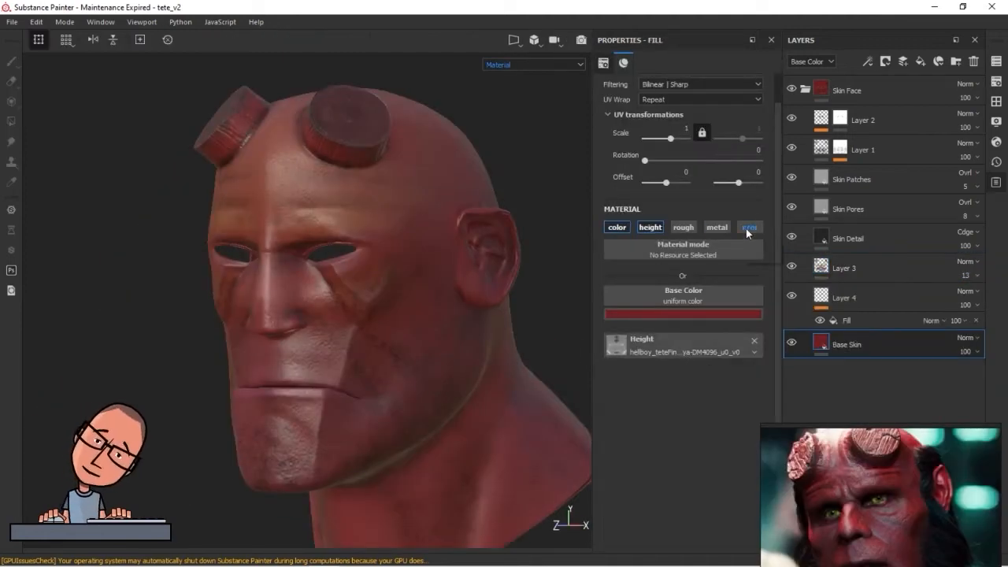
{"action": "left_click", "coordinate": [703, 371]}
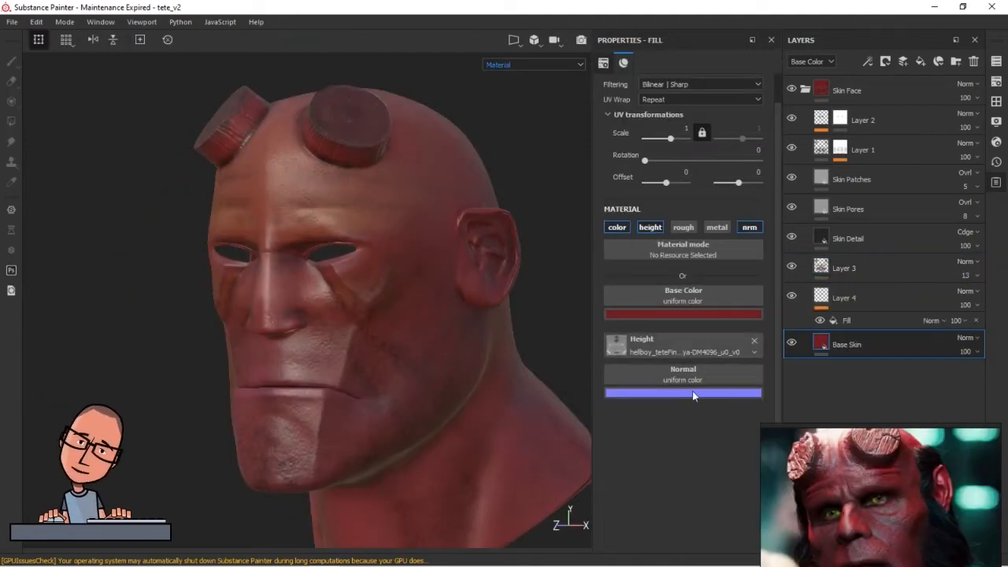
Import hellboy_teteFinalMaya-NM_u0_v0.tif as a texture into the project 'tete_v2'
{"action": "left_click", "coordinate": [996, 102]}
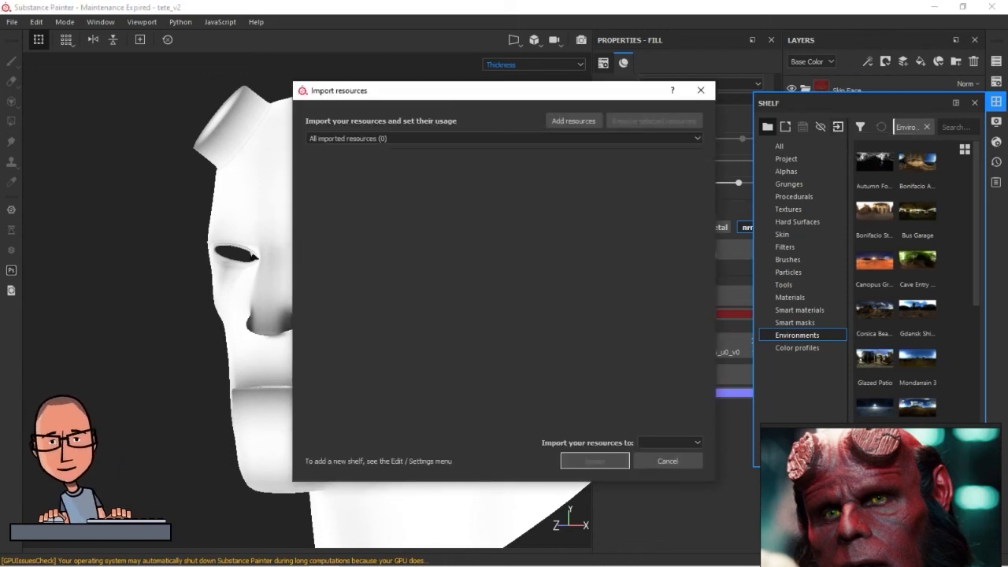
{"action": "left_click_drag", "start_coordinate": [0, 203], "coordinate": [445, 203]}
{"action": "left_click", "coordinate": [567, 163]}
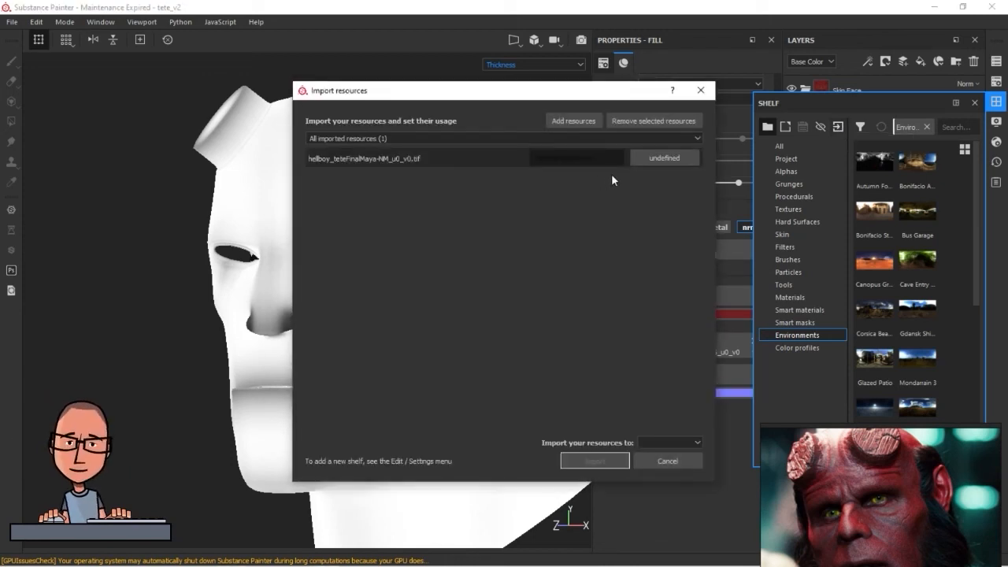
{"action": "left_click", "coordinate": [673, 158]}
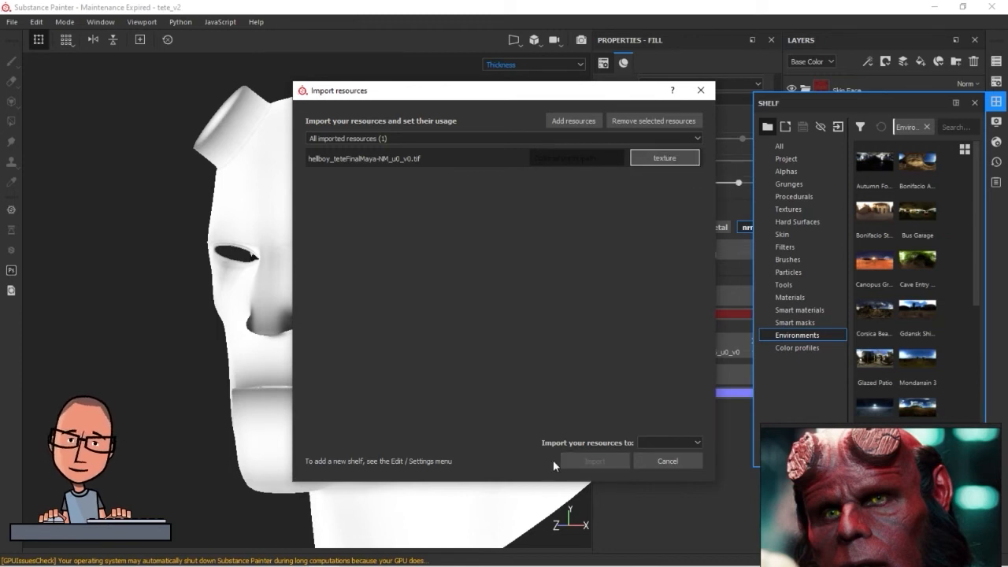
{"action": "left_click", "coordinate": [696, 442]}
{"action": "left_click", "coordinate": [665, 462]}
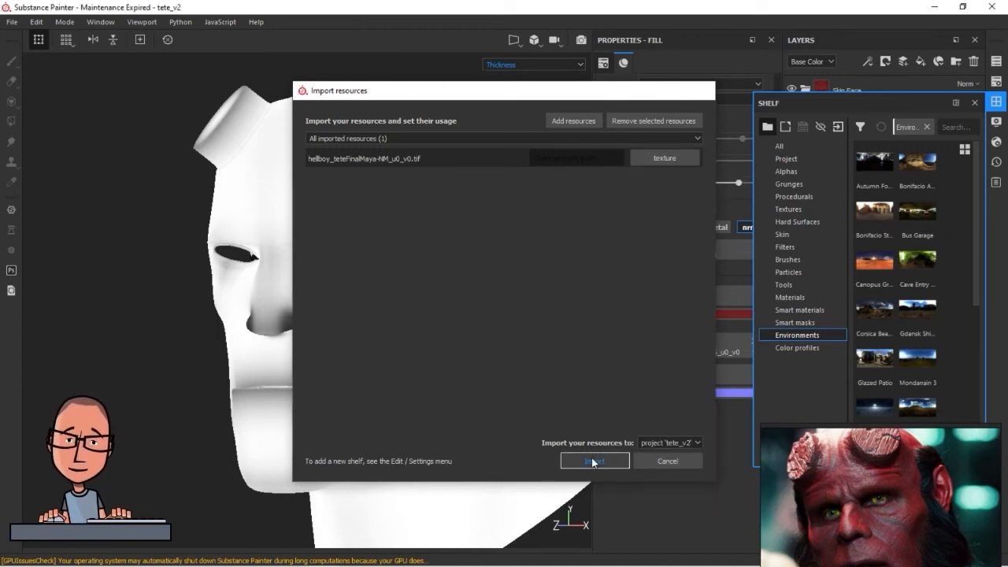
{"action": "left_click", "coordinate": [594, 461]}
{"action": "left_click", "coordinate": [974, 103]}
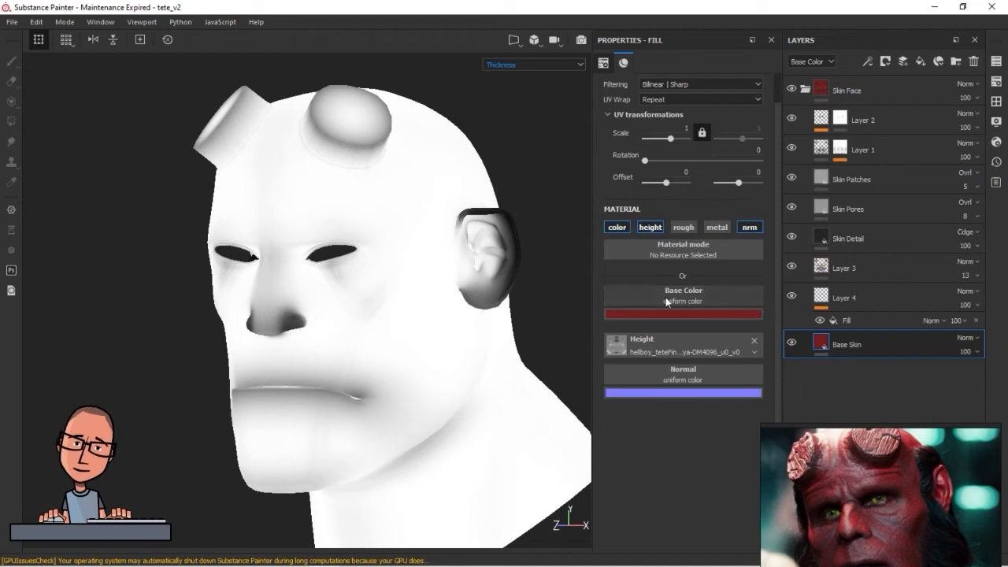
Assign the imported hellboy_teteFinalMaya-NM_u0_v0 map to Base Skin's normal channel and return the viewport to Material display
{"action": "left_click", "coordinate": [675, 374]}
{"action": "left_click", "coordinate": [696, 439]}
{"action": "left_click", "coordinate": [686, 374]}
{"action": "left_click", "coordinate": [739, 244]}
{"action": "left_click", "coordinate": [550, 65]}
{"action": "scroll", "coordinate": [536, 87], "scroll_direction": "up", "scroll_amount": 3}
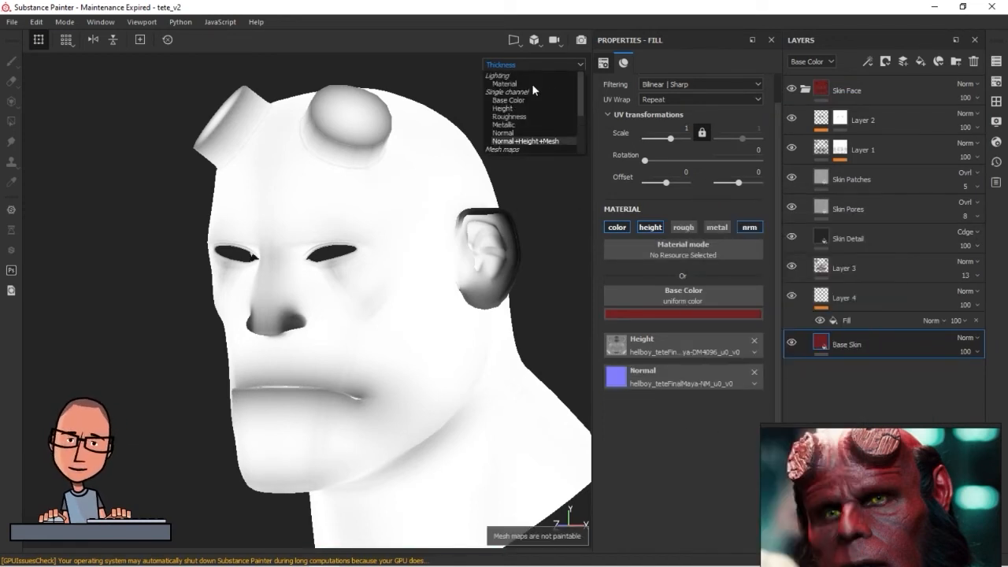
{"action": "left_click", "coordinate": [531, 83]}
{"action": "left_click_drag", "start_coordinate": [394, 367], "coordinate": [369, 367], "text": "alt"}
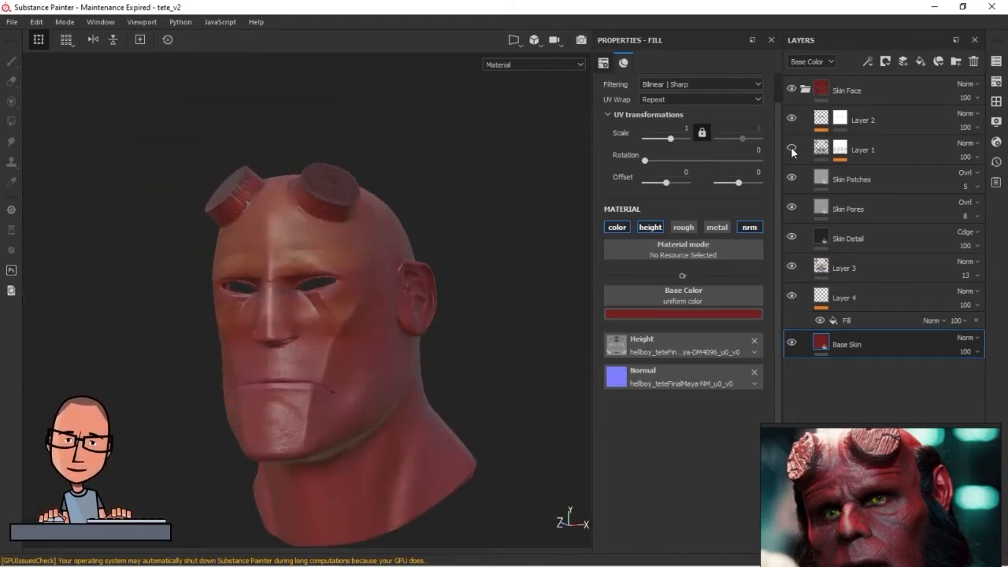
Inspect Layer 1's mask on the head, comparing the Material, Base Color and Mask displays
{"action": "left_click", "coordinate": [841, 149]}
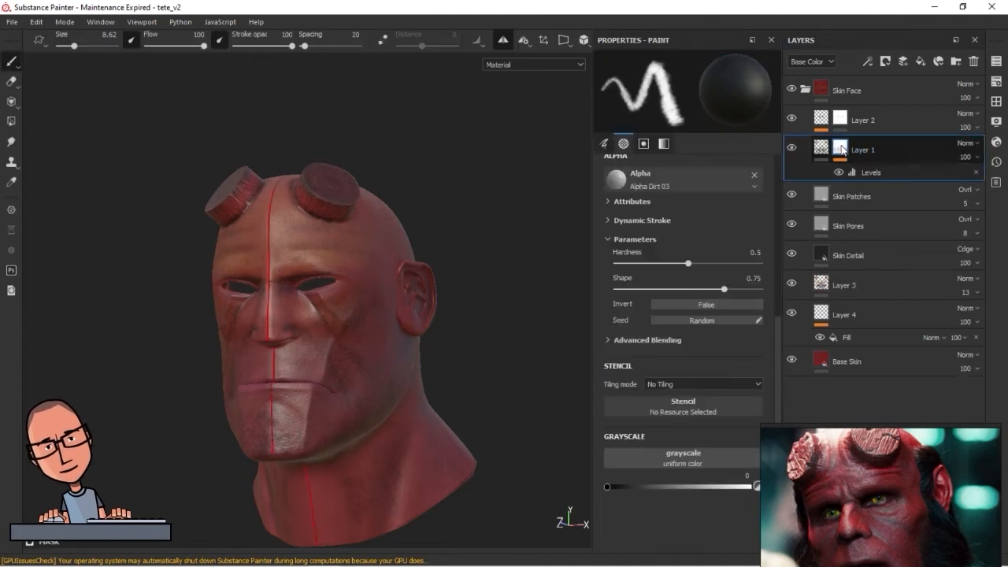
{"action": "left_click", "coordinate": [563, 64]}
{"action": "left_click", "coordinate": [526, 83]}
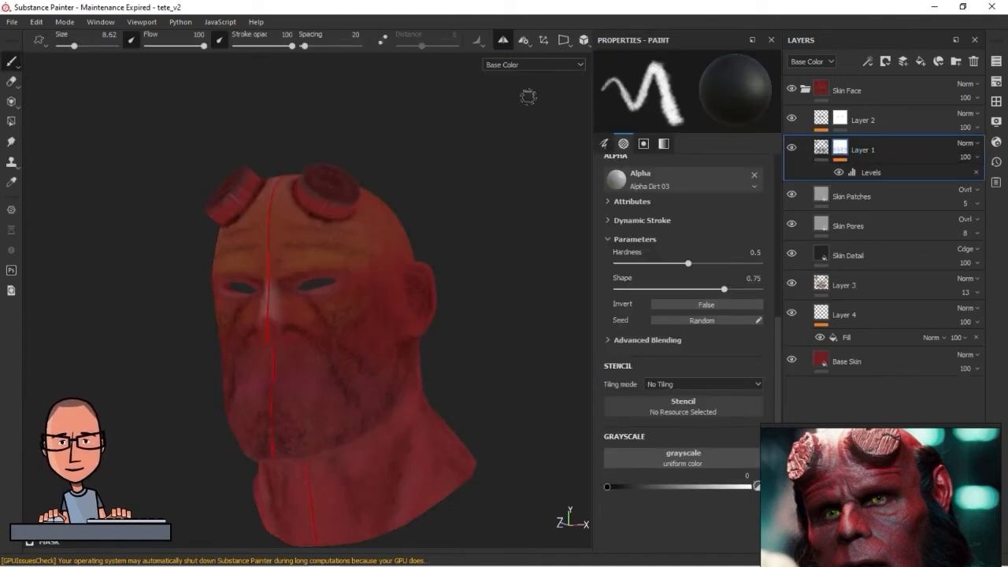
{"action": "left_click", "coordinate": [581, 66]}
{"action": "left_click", "coordinate": [521, 148]}
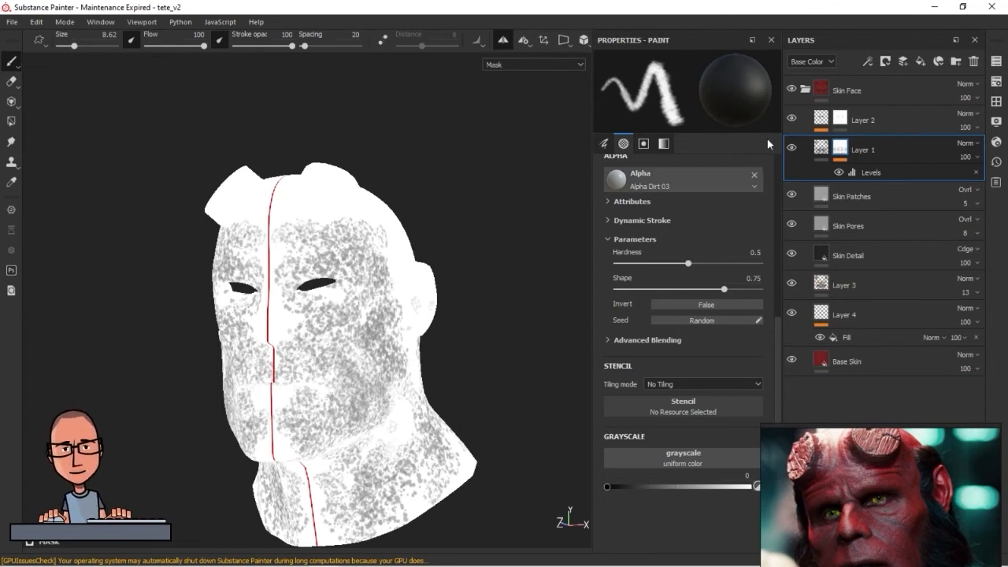
{"action": "left_click", "coordinate": [821, 149]}
{"action": "left_click", "coordinate": [514, 64]}
{"action": "left_click", "coordinate": [515, 149]}
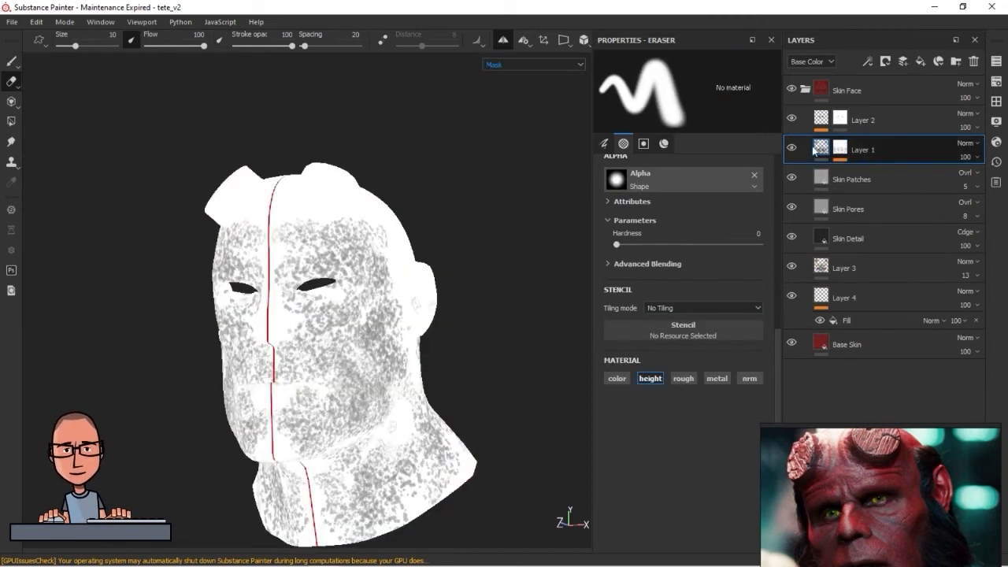
Display only the Base Color with Layer 1's paint selected and examine the head's painted colors from several angles
{"action": "left_click", "coordinate": [554, 64]}
{"action": "scroll", "coordinate": [542, 106], "scroll_direction": "down", "scroll_amount": 2}
{"action": "left_click", "coordinate": [533, 76]}
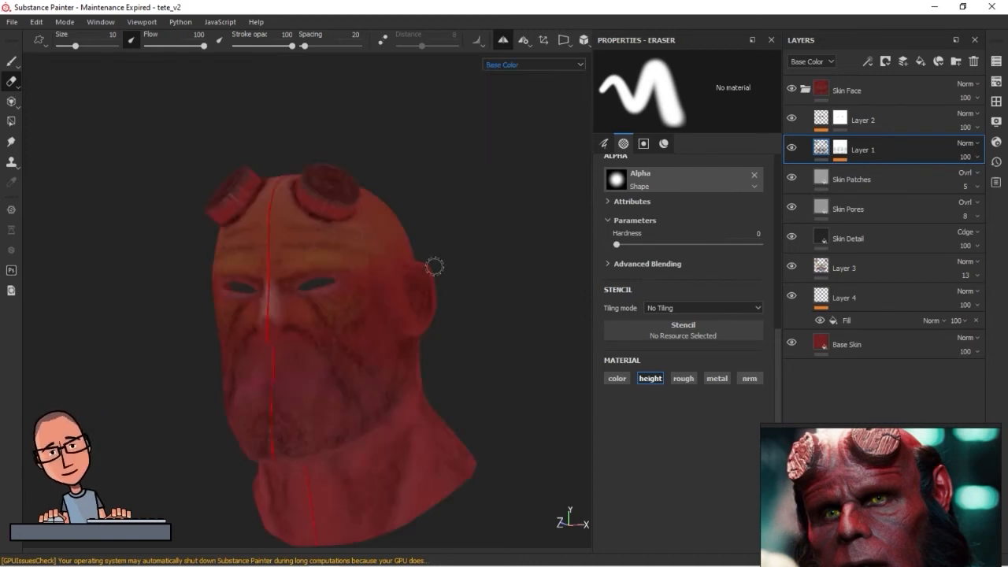
{"action": "middle_click_drag", "start_coordinate": [339, 429], "coordinate": [320, 326], "text": "alt"}
{"action": "right_click_drag", "start_coordinate": [319, 326], "coordinate": [633, 386], "text": "alt"}
{"action": "left_click_drag", "start_coordinate": [536, 302], "coordinate": [433, 338], "text": "alt"}
{"action": "mouse_move", "coordinate": [433, 252]}
{"action": "middle_mouse_down", "text": "alt"}
{"action": "mouse_move", "coordinate": [438, 404]}
{"action": "mouse_move", "coordinate": [472, 400]}
{"action": "middle_mouse_up", "text": "alt"}
{"action": "right_click_drag", "start_coordinate": [359, 336], "coordinate": [317, 338], "text": "alt"}
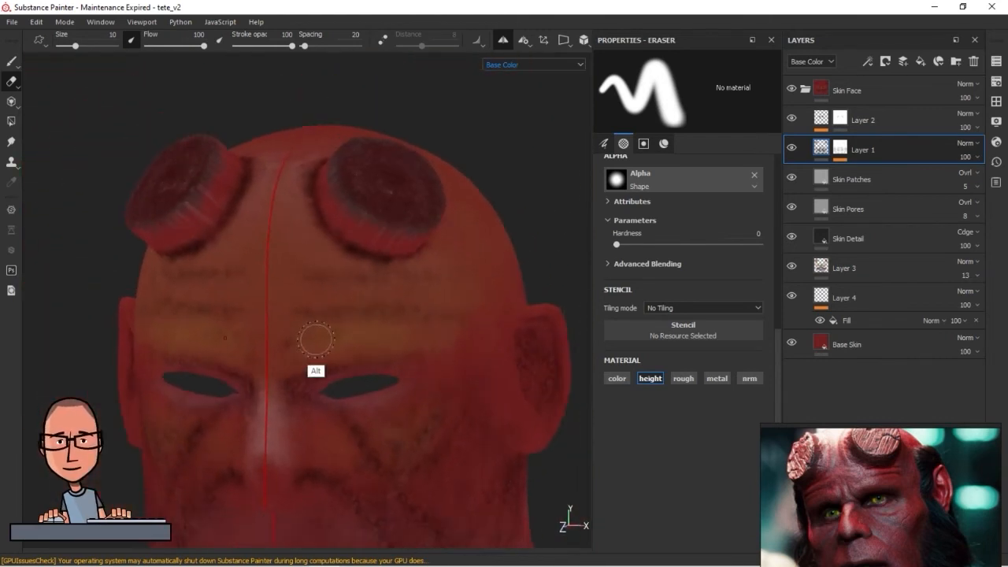
{"action": "middle_click_drag", "start_coordinate": [317, 338], "coordinate": [277, 154], "text": "alt"}
{"action": "middle_click_drag", "start_coordinate": [337, 268], "coordinate": [340, 345], "text": "alt"}
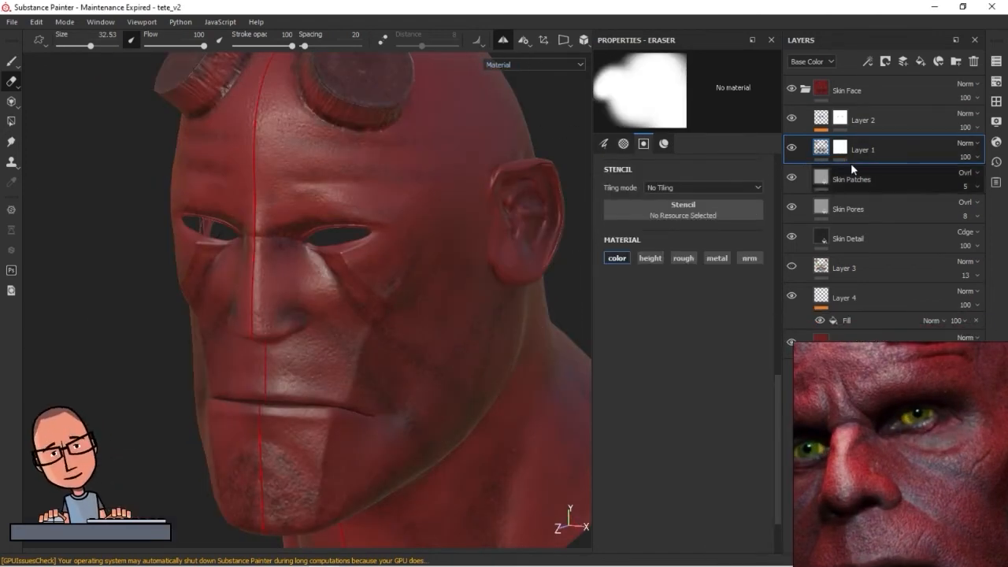
Set up the paint brush on Layer 1 with a red base color plus roughness, and paint the cheek at 37 stroke opacity
{"action": "left_click", "coordinate": [793, 150]}
{"action": "left_click", "coordinate": [793, 150]}
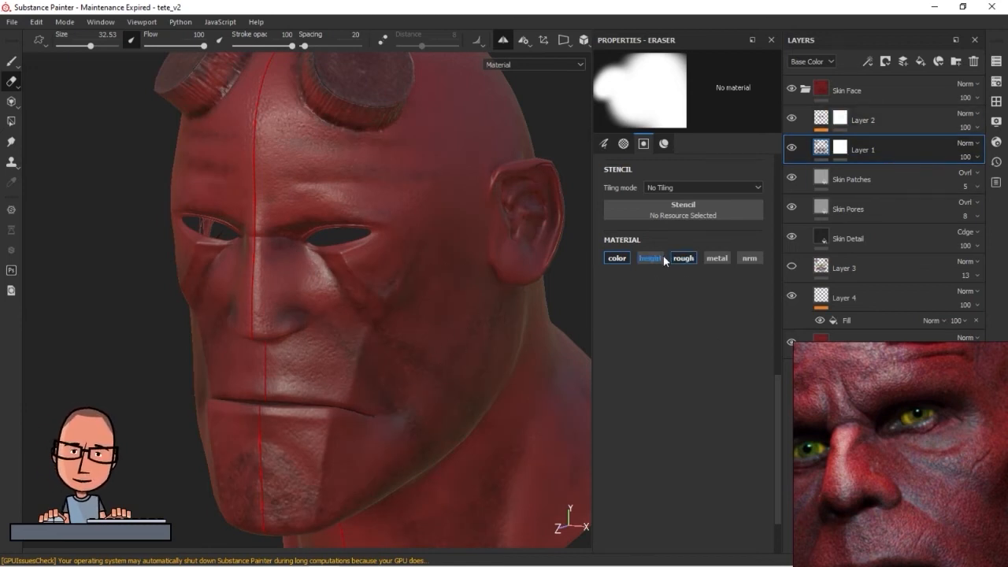
{"action": "left_click", "coordinate": [10, 63]}
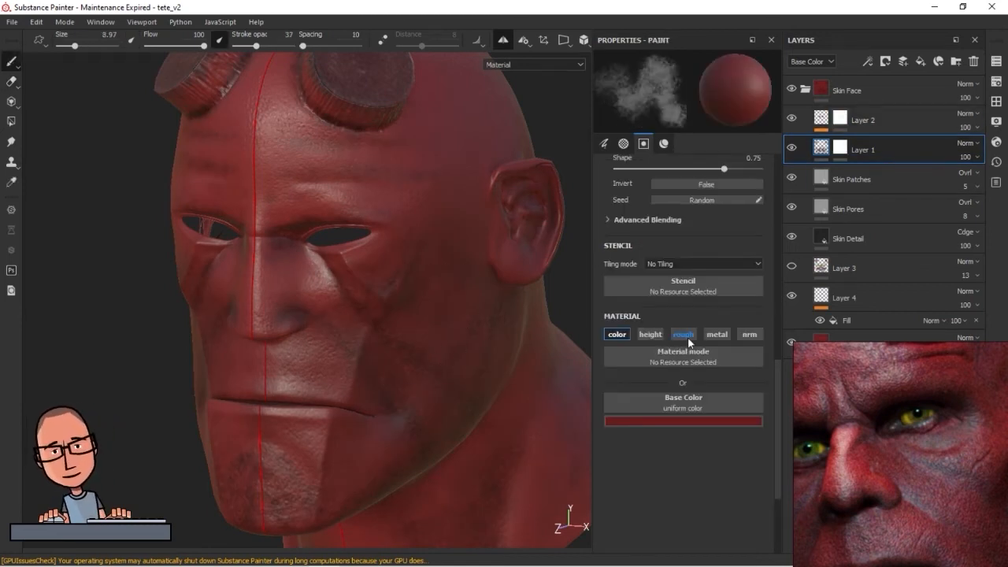
{"action": "left_click", "coordinate": [688, 421]}
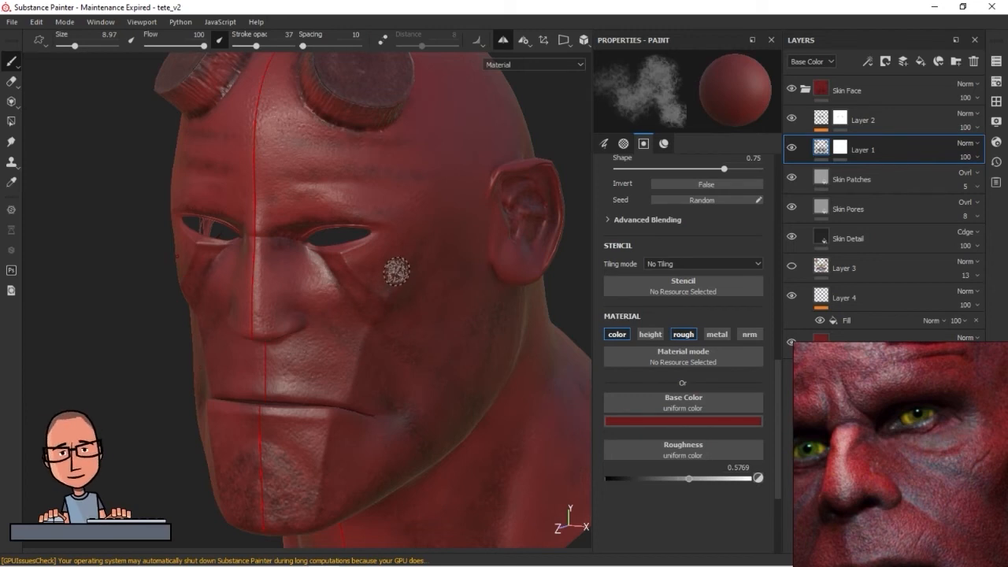
{"action": "right_click_drag", "start_coordinate": [422, 349], "coordinate": [459, 333], "text": "ctrl"}
{"action": "left_click_drag", "start_coordinate": [458, 332], "coordinate": [390, 364], "text": "alt"}
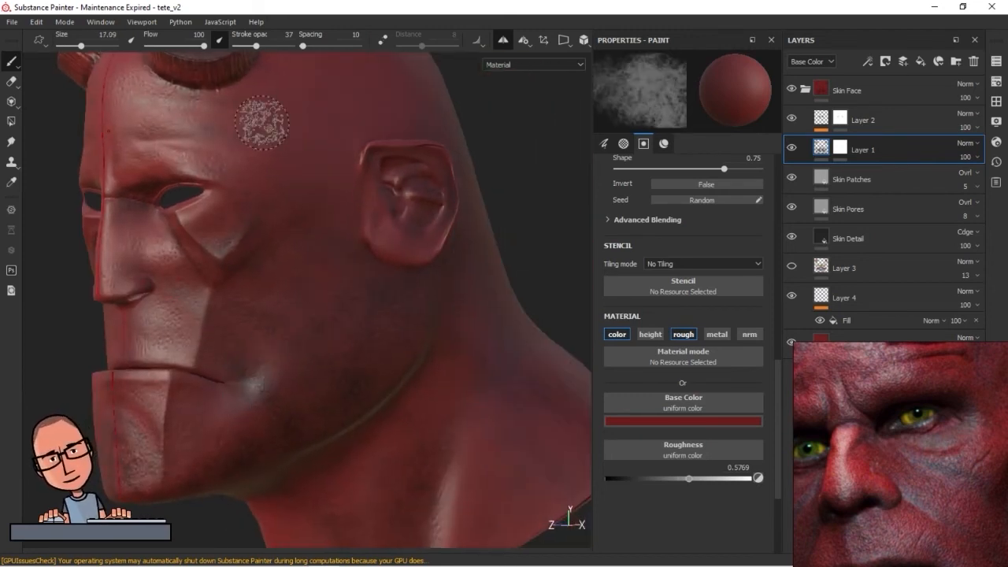
Lower the stroke opacity to 22 and paint the red softly over the cheek, jaw and neck
{"action": "left_click_drag", "start_coordinate": [256, 46], "coordinate": [247, 46]}
{"action": "mouse_move", "coordinate": [287, 359]}
{"action": "left_mouse_down"}
{"action": "mouse_move", "coordinate": [308, 342]}
{"action": "mouse_move", "coordinate": [293, 334]}
{"action": "left_mouse_up"}
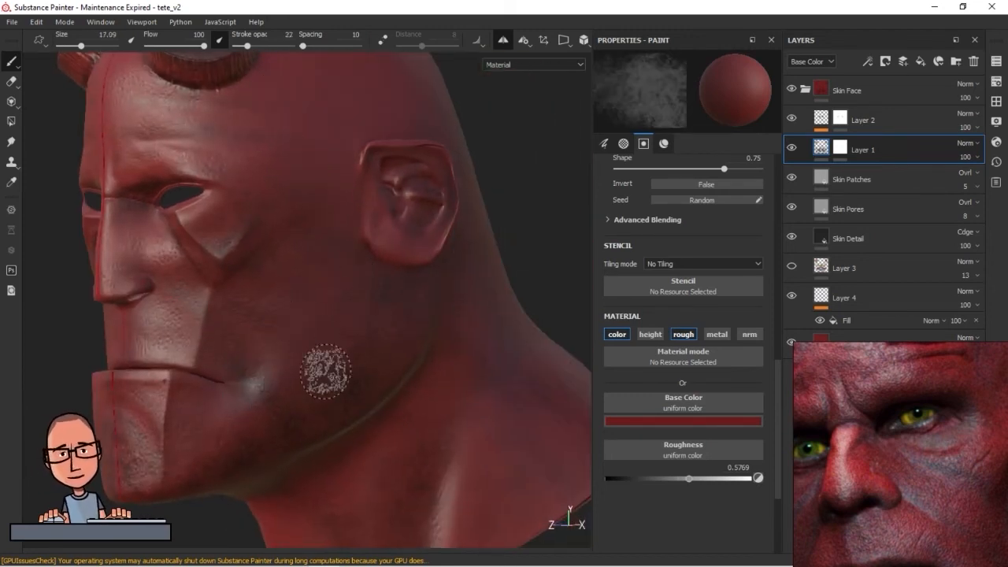
{"action": "mouse_move", "coordinate": [342, 423]}
{"action": "left_mouse_down", "text": "alt"}
{"action": "mouse_move", "coordinate": [367, 385]}
{"action": "mouse_move", "coordinate": [358, 376]}
{"action": "left_mouse_up", "text": "alt"}
{"action": "middle_click_drag", "start_coordinate": [415, 410], "coordinate": [350, 296], "text": "alt"}
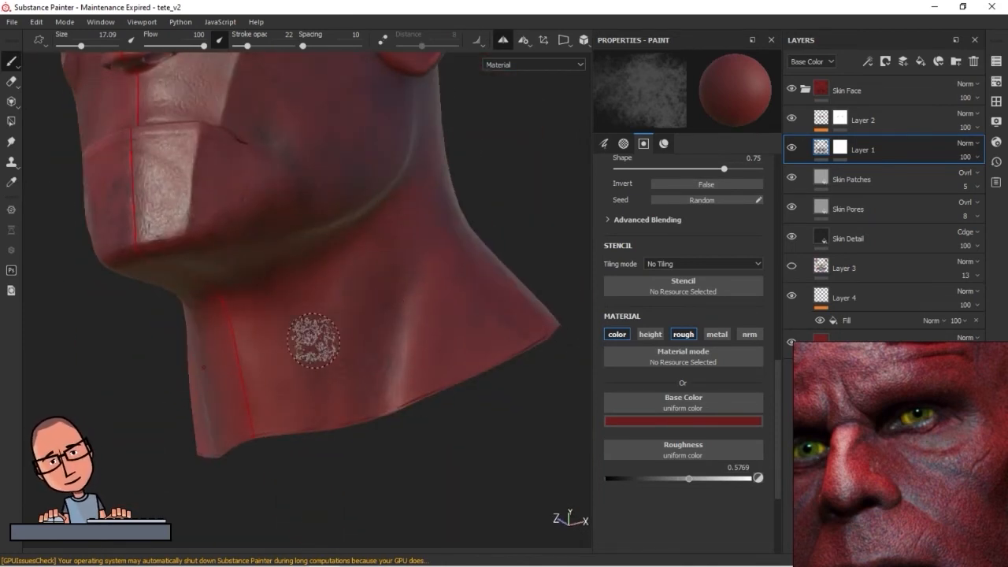
{"action": "left_click_drag", "start_coordinate": [315, 371], "coordinate": [499, 336], "text": "alt"}
{"action": "middle_click_drag", "start_coordinate": [499, 336], "coordinate": [341, 427], "text": "alt"}
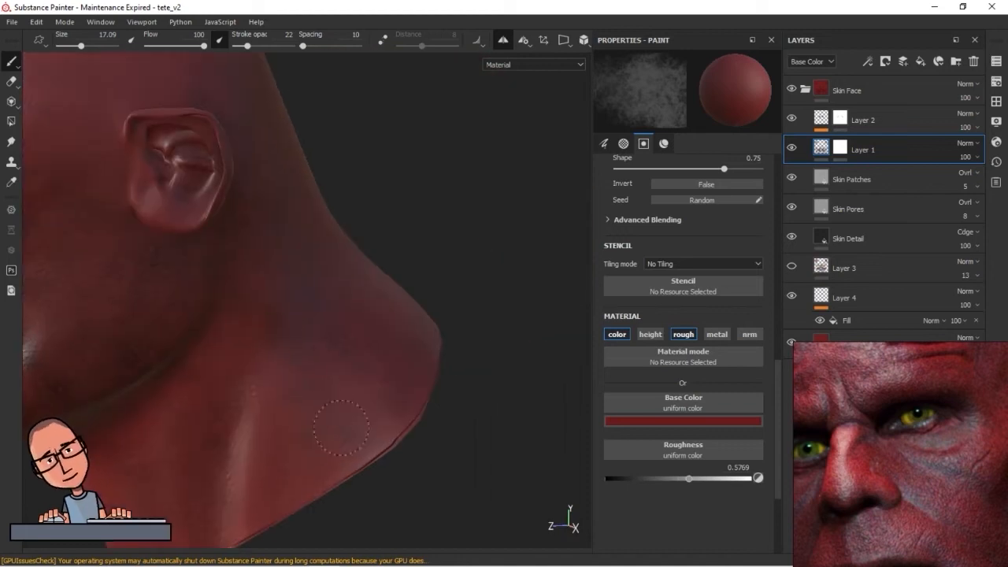
{"action": "mouse_move", "coordinate": [324, 324]}
{"action": "left_mouse_down", "text": "alt"}
{"action": "mouse_move", "coordinate": [288, 315]}
{"action": "mouse_move", "coordinate": [288, 360]}
{"action": "mouse_move", "coordinate": [310, 310]}
{"action": "mouse_move", "coordinate": [228, 298]}
{"action": "mouse_move", "coordinate": [204, 268]}
{"action": "mouse_move", "coordinate": [389, 304]}
{"action": "mouse_move", "coordinate": [366, 331]}
{"action": "left_mouse_up", "text": "alt"}
{"action": "left_click_drag", "start_coordinate": [242, 307], "coordinate": [209, 275]}
Choose a very dark red and shade the forehead wrinkles and brow creases with a 5.28 brush
{"action": "left_click", "coordinate": [693, 420]}
{"action": "left_click", "coordinate": [741, 375]}
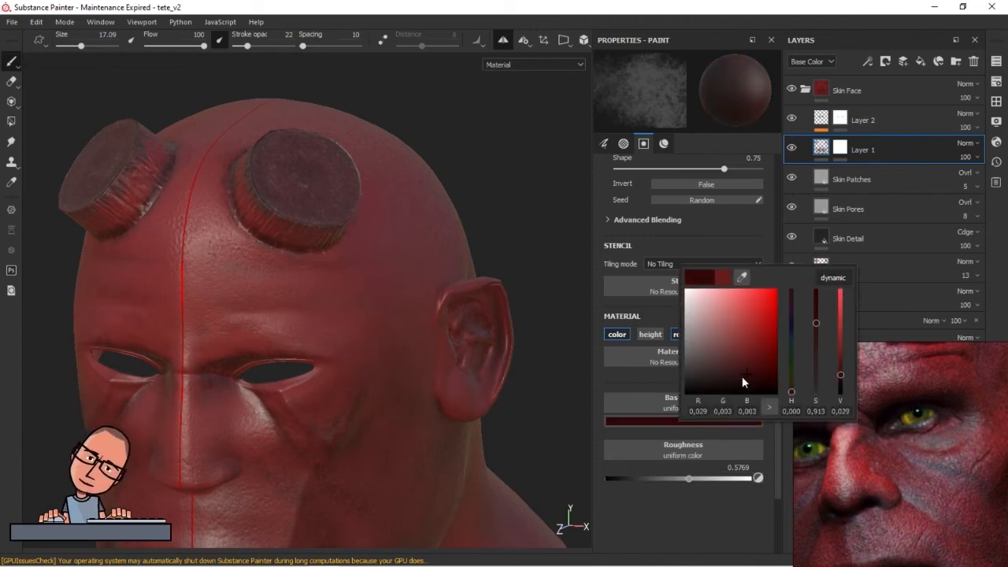
{"action": "mouse_move", "coordinate": [240, 315]}
{"action": "right_mouse_down", "text": "alt"}
{"action": "mouse_move", "coordinate": [328, 307]}
{"action": "mouse_move", "coordinate": [257, 310]}
{"action": "right_mouse_up", "text": "alt"}
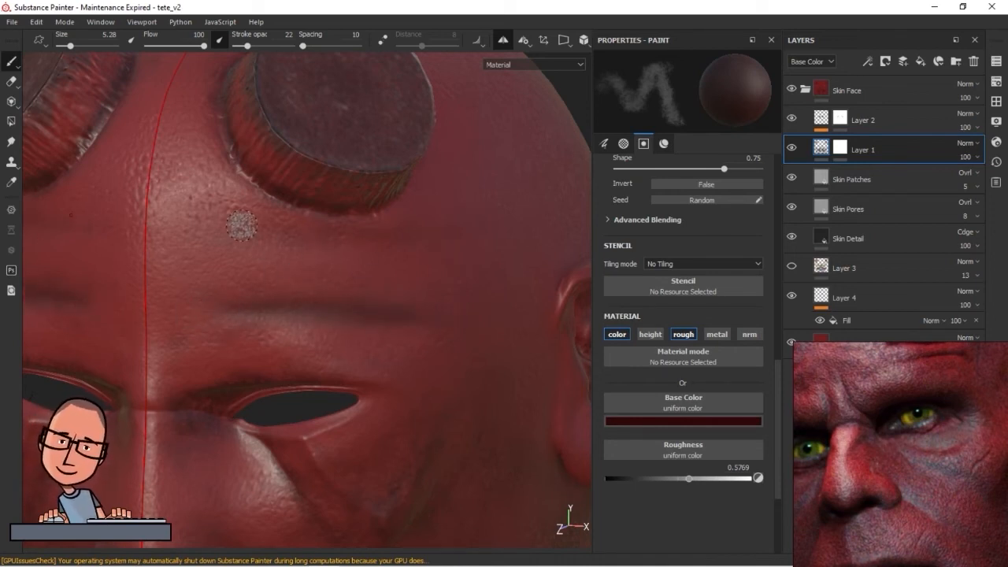
{"action": "mouse_move", "coordinate": [312, 352]}
{"action": "left_mouse_down", "text": "alt"}
{"action": "mouse_move", "coordinate": [263, 340]}
{"action": "mouse_move", "coordinate": [315, 370]}
{"action": "mouse_move", "coordinate": [257, 357]}
{"action": "left_mouse_up", "text": "alt"}
{"action": "scroll", "coordinate": [301, 367], "scroll_direction": "down", "scroll_amount": 3}
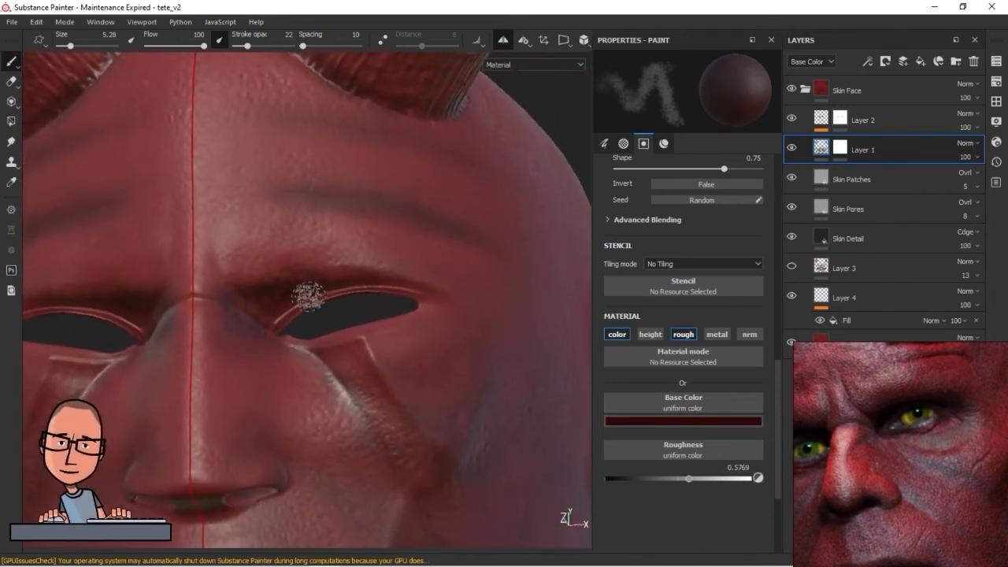
Switch the base color to a lighter muted red and soften the shading around the brow and upper eyelid
{"action": "left_click", "coordinate": [699, 422]}
{"action": "left_click", "coordinate": [396, 263]}
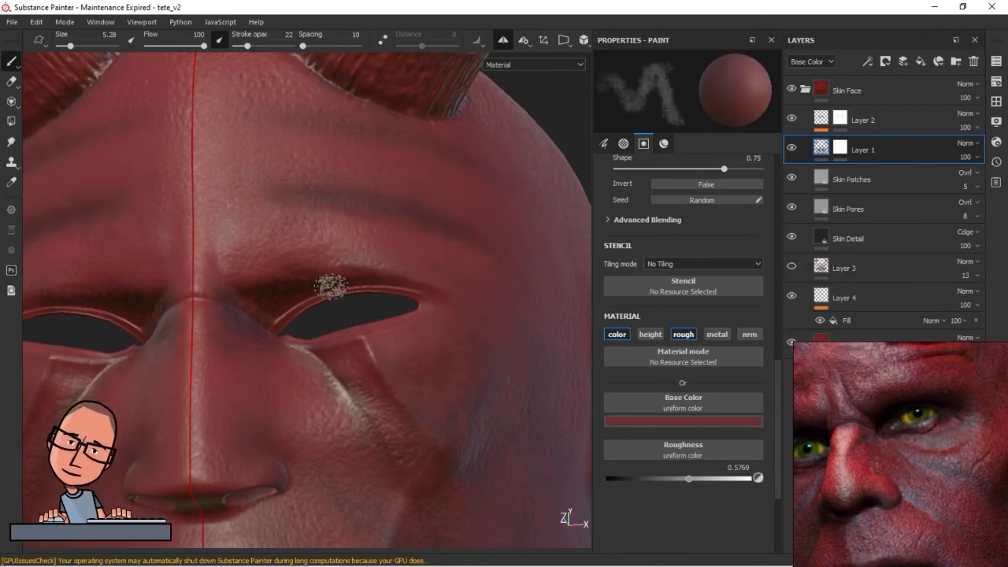
{"action": "left_click_drag", "start_coordinate": [262, 336], "coordinate": [245, 311], "text": "alt"}
Choose a dark wine red and shade the brow crease and eyelid rims, reducing the brush size to 2.68 for the rims
{"action": "left_click", "coordinate": [749, 421]}
{"action": "left_click", "coordinate": [735, 373]}
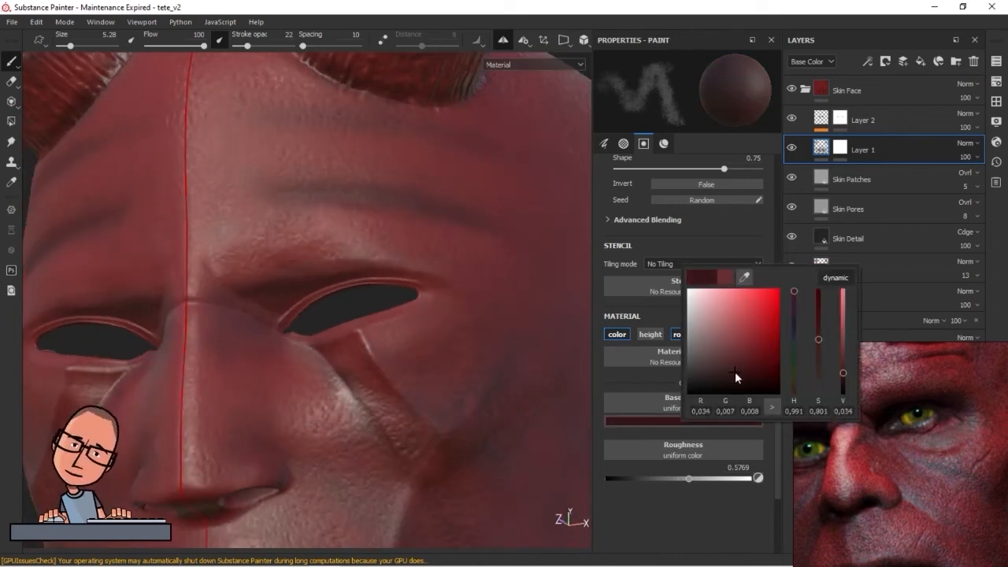
{"action": "right_click_drag", "start_coordinate": [232, 299], "coordinate": [387, 277], "text": "alt"}
{"action": "right_click_drag", "start_coordinate": [498, 270], "coordinate": [477, 270], "text": "ctrl"}
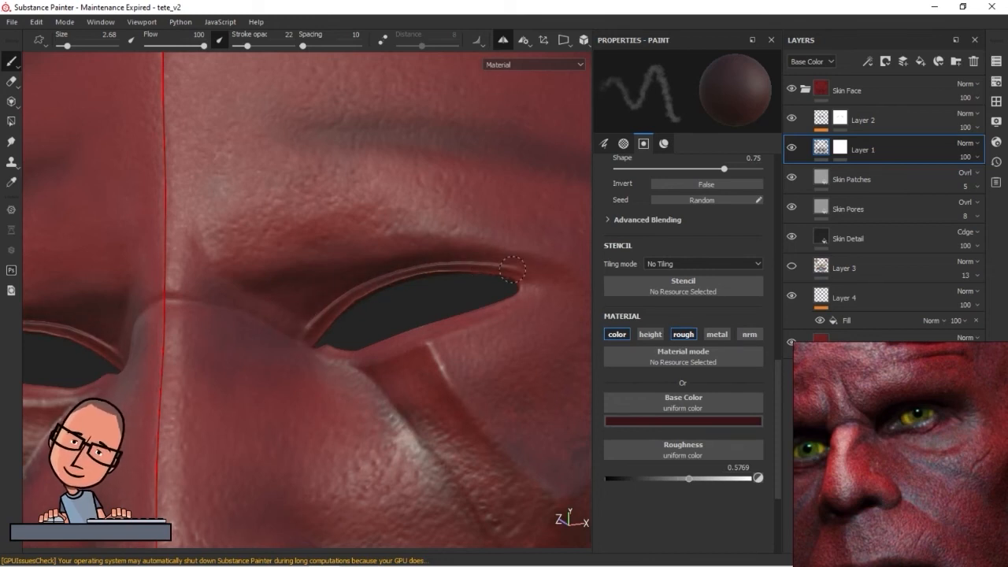
{"action": "left_click_drag", "start_coordinate": [488, 310], "coordinate": [410, 360], "text": "alt"}
{"action": "middle_click_drag", "start_coordinate": [409, 360], "coordinate": [495, 254], "text": "alt"}
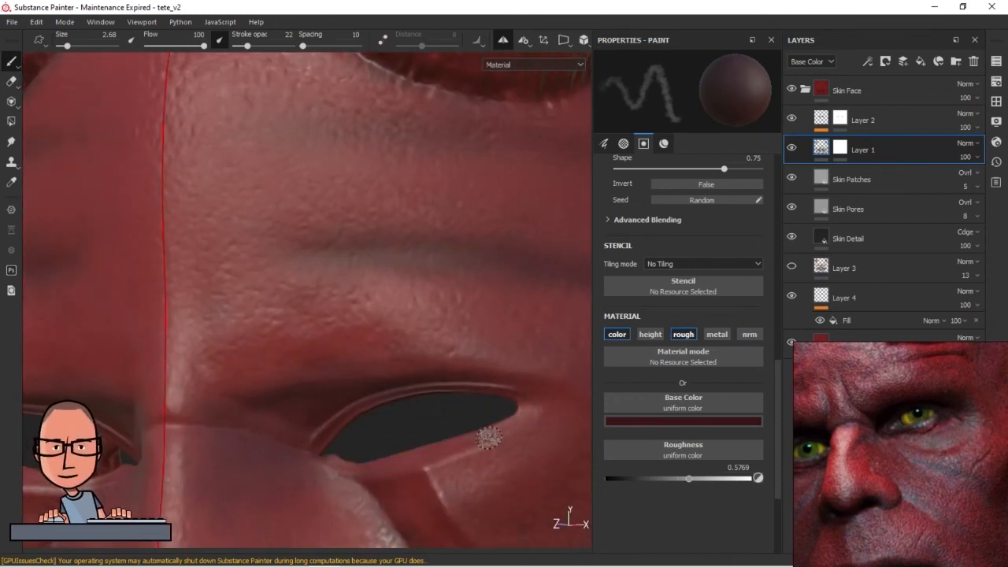
{"action": "middle_click_drag", "start_coordinate": [482, 399], "coordinate": [425, 355], "text": "alt"}
{"action": "mouse_move", "coordinate": [425, 355]}
{"action": "left_mouse_down", "text": "alt"}
{"action": "mouse_move", "coordinate": [345, 369]}
{"action": "mouse_move", "coordinate": [349, 362]}
{"action": "left_mouse_up", "text": "alt"}
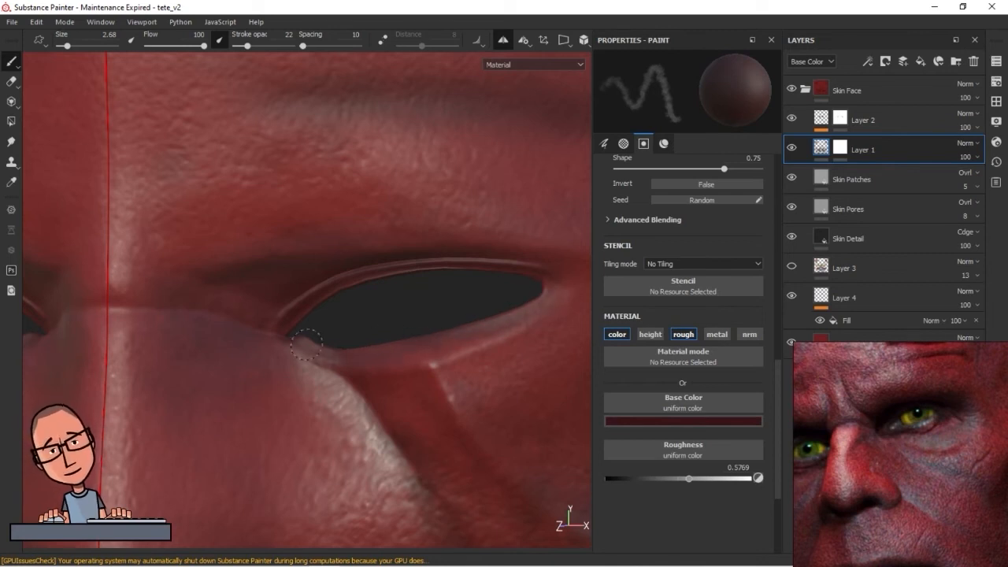
Enlarge the brush to 6.65 and shade the inner eye corner, nose bridge and area beside the eye
{"action": "left_click_drag", "start_coordinate": [473, 337], "coordinate": [352, 272], "text": "alt"}
{"action": "mouse_move", "coordinate": [284, 271]}
{"action": "left_mouse_down", "text": "alt"}
{"action": "mouse_move", "coordinate": [210, 311]}
{"action": "mouse_move", "coordinate": [237, 331]}
{"action": "left_mouse_up", "text": "alt"}
{"action": "right_click_drag", "start_coordinate": [237, 331], "coordinate": [259, 329], "text": "ctrl"}
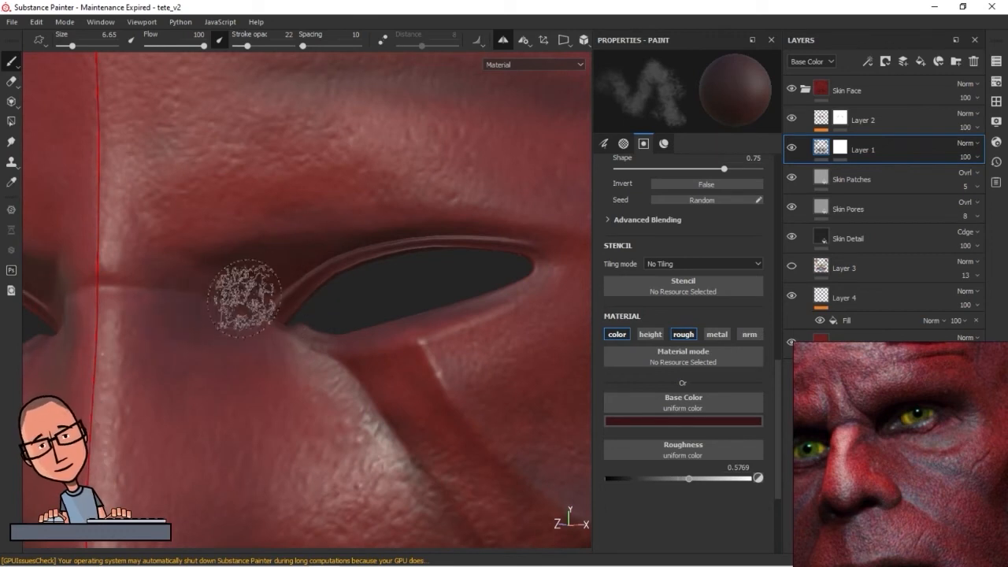
{"action": "mouse_move", "coordinate": [447, 442]}
{"action": "right_mouse_down", "text": "alt"}
{"action": "mouse_move", "coordinate": [343, 377]}
{"action": "mouse_move", "coordinate": [157, 371]}
{"action": "right_mouse_up", "text": "alt"}
{"action": "left_click_drag", "start_coordinate": [157, 371], "coordinate": [263, 344], "text": "alt"}
{"action": "right_click_drag", "start_coordinate": [263, 344], "coordinate": [374, 412], "text": "alt"}
{"action": "middle_click_drag", "start_coordinate": [373, 412], "coordinate": [362, 425], "text": "alt"}
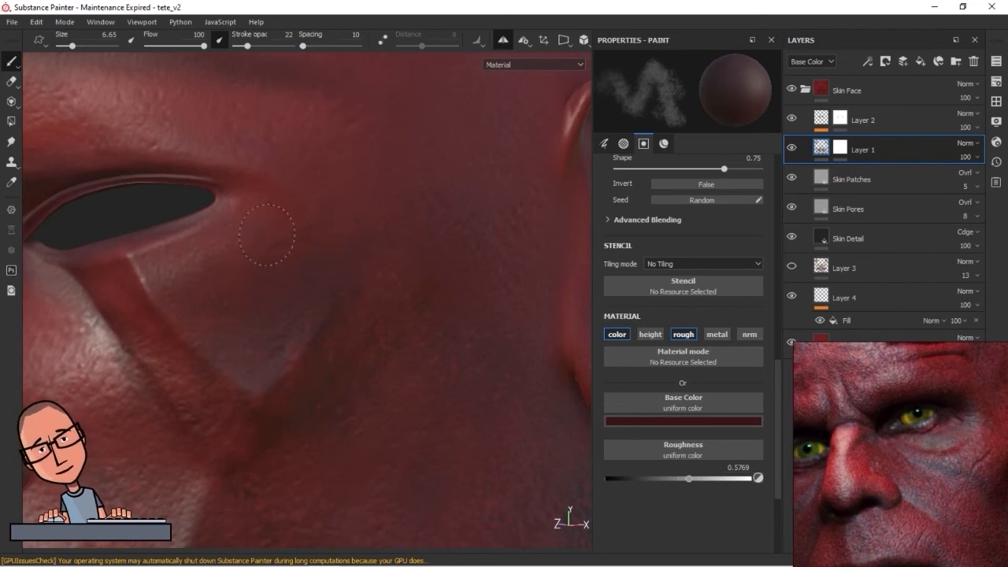
Darken the cheek hollow and the folds below the outer eye corner with the dark red
{"action": "left_click_drag", "start_coordinate": [281, 300], "coordinate": [168, 327], "text": "alt"}
{"action": "left_click_drag", "start_coordinate": [283, 462], "coordinate": [257, 401], "text": "alt"}
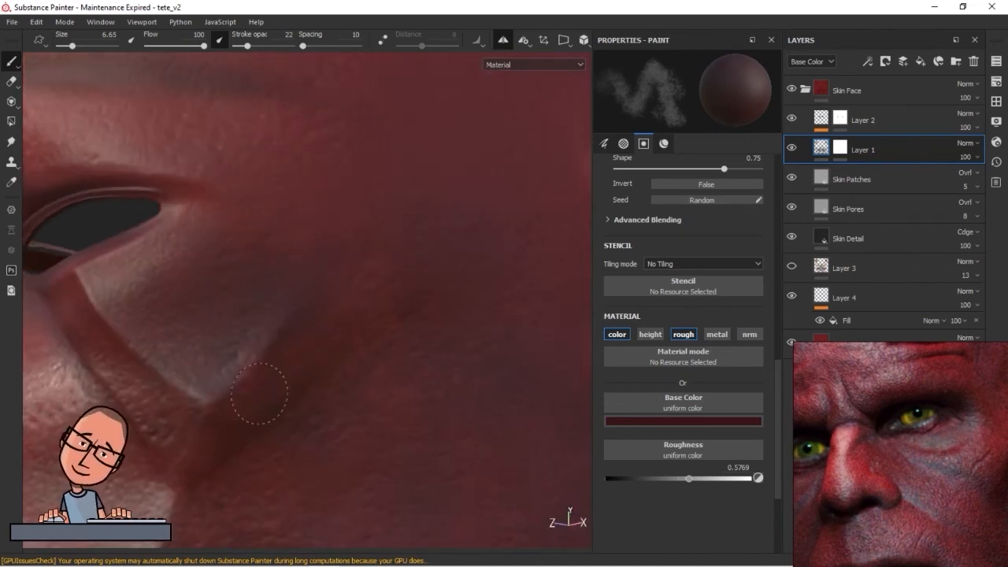
{"action": "left_click_drag", "start_coordinate": [156, 411], "coordinate": [229, 419], "text": "alt"}
{"action": "left_click_drag", "start_coordinate": [298, 354], "coordinate": [323, 360], "text": "alt"}
Choose a light pink, reduce the brush to 2.33 and stroke opacity to 12, and highlight the fold edges below the eye
{"action": "left_click", "coordinate": [682, 421]}
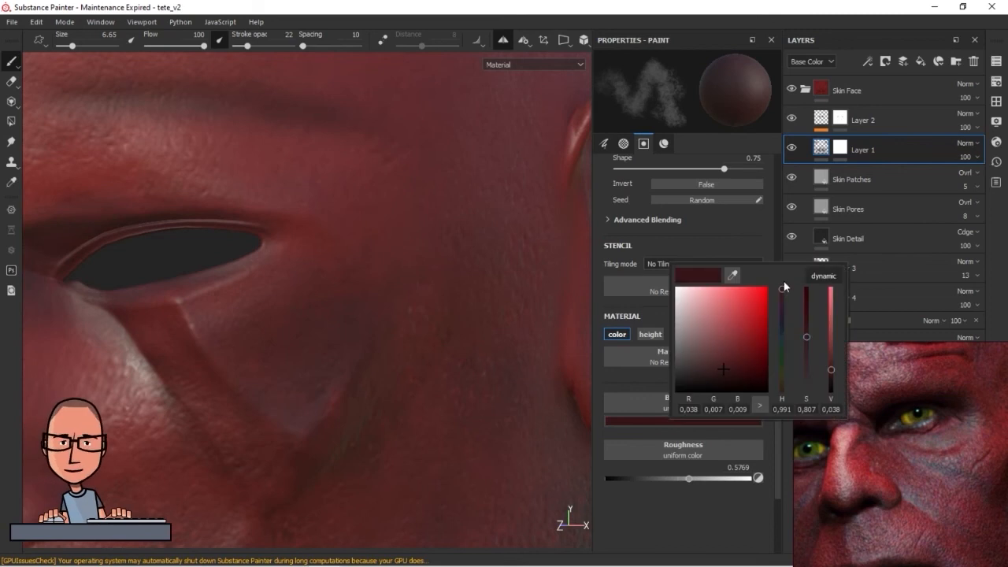
{"action": "left_click_drag", "start_coordinate": [725, 325], "coordinate": [714, 314]}
{"action": "left_click", "coordinate": [196, 319]}
{"action": "right_click_drag", "start_coordinate": [213, 323], "coordinate": [148, 331], "text": "ctrl"}
{"action": "left_click_drag", "start_coordinate": [181, 307], "coordinate": [204, 344]}
{"action": "key", "text": "ctrl+z"}
{"action": "right_click_drag", "start_coordinate": [189, 325], "coordinate": [178, 302], "text": "ctrl"}
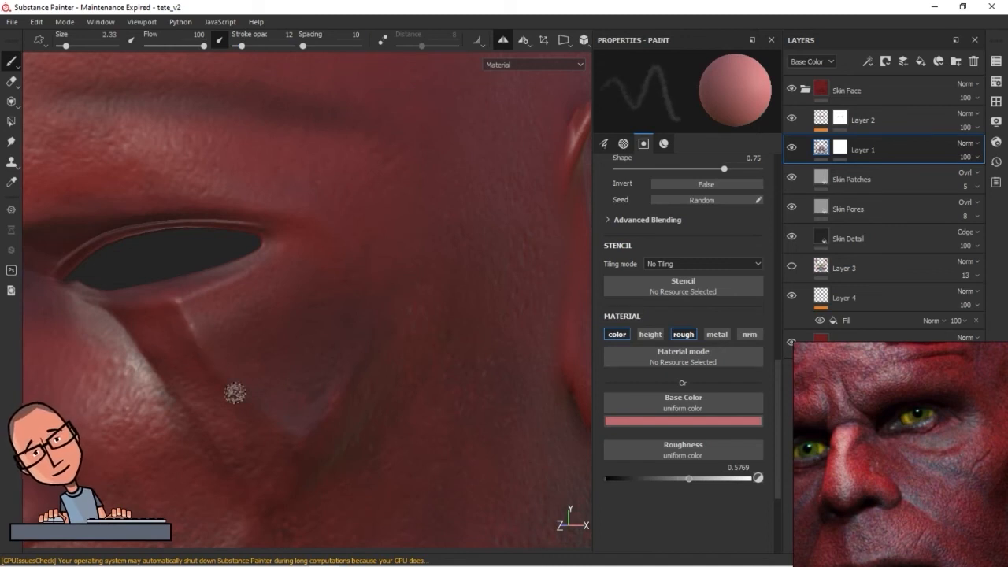
{"action": "mouse_move", "coordinate": [314, 446]}
{"action": "left_mouse_down", "text": "alt"}
{"action": "mouse_move", "coordinate": [344, 404]}
{"action": "mouse_move", "coordinate": [331, 359]}
{"action": "left_mouse_up", "text": "alt"}
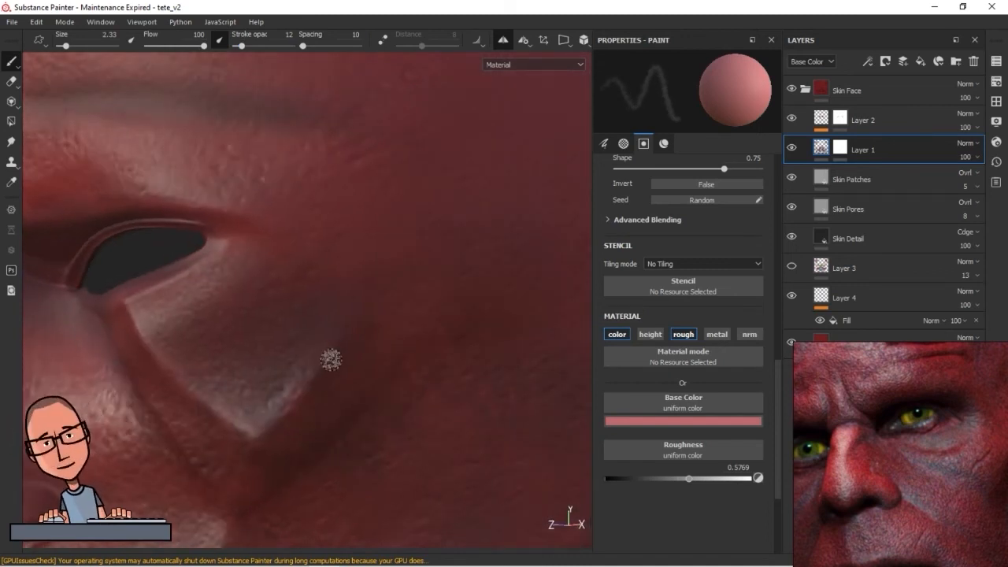
{"action": "mouse_move", "coordinate": [300, 393]}
{"action": "left_mouse_down", "text": "alt"}
{"action": "mouse_move", "coordinate": [299, 334]}
{"action": "mouse_move", "coordinate": [273, 289]}
{"action": "left_mouse_up", "text": "alt"}
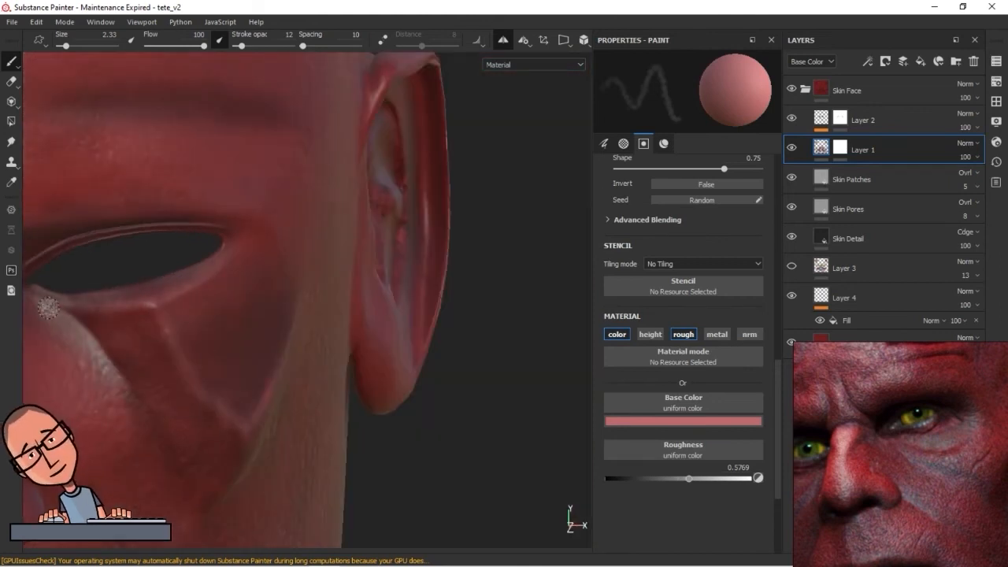
Highlight the ridge running from the cheek fold to the mouth and the chin plate's side edge with the light pink
{"action": "mouse_move", "coordinate": [202, 310]}
{"action": "right_mouse_down", "text": "alt"}
{"action": "mouse_move", "coordinate": [252, 241]}
{"action": "mouse_move", "coordinate": [220, 281]}
{"action": "right_mouse_up", "text": "alt"}
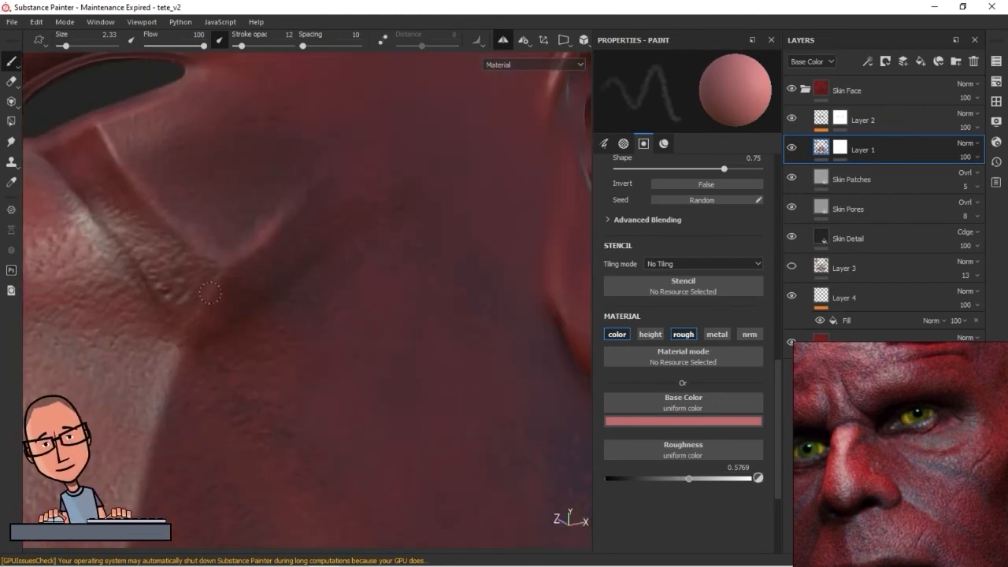
{"action": "mouse_move", "coordinate": [170, 389]}
{"action": "left_mouse_down", "text": "alt"}
{"action": "mouse_move", "coordinate": [299, 295]}
{"action": "mouse_move", "coordinate": [297, 194]}
{"action": "left_mouse_up", "text": "alt"}
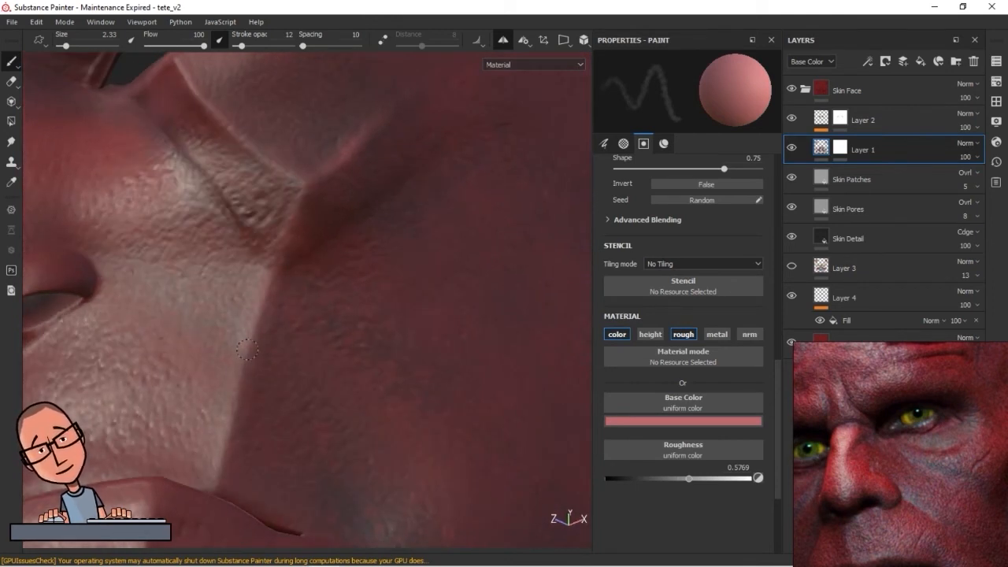
{"action": "left_click_drag", "start_coordinate": [343, 287], "coordinate": [300, 272], "text": "alt"}
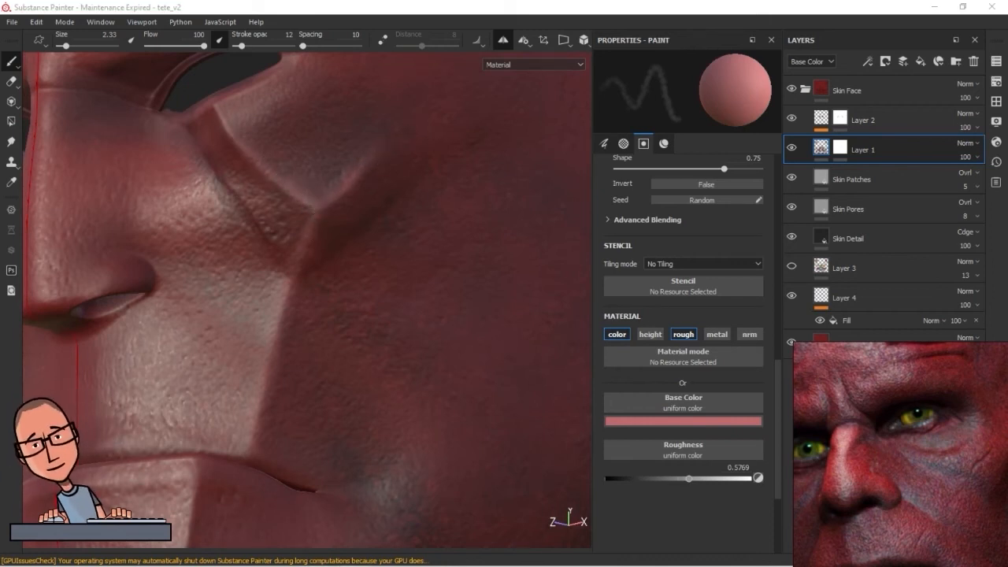
{"action": "mouse_move", "coordinate": [375, 134]}
{"action": "left_mouse_down", "text": "alt"}
{"action": "mouse_move", "coordinate": [349, 270]}
{"action": "mouse_move", "coordinate": [322, 326]}
{"action": "mouse_move", "coordinate": [300, 249]}
{"action": "left_mouse_up", "text": "alt"}
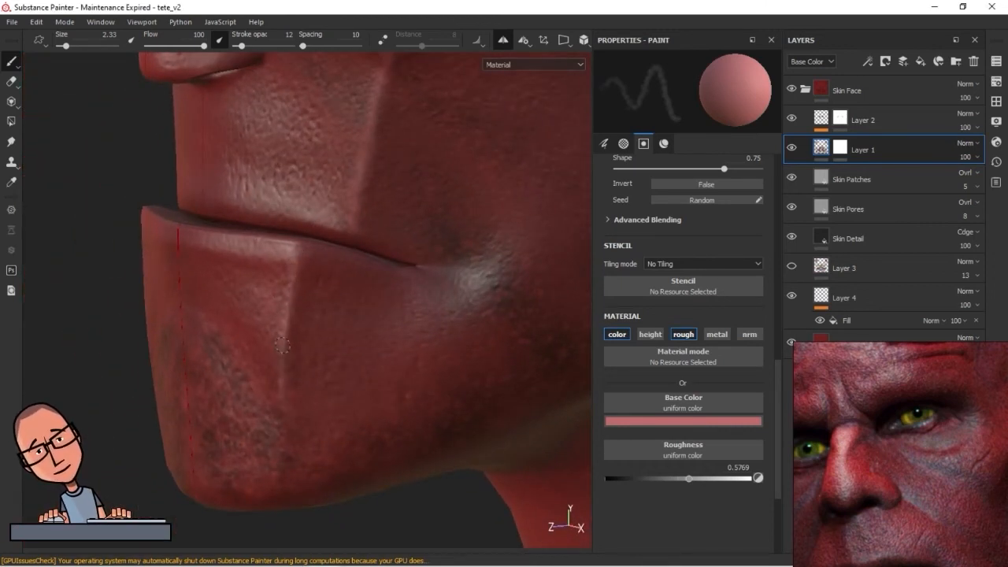
{"action": "mouse_move", "coordinate": [287, 373]}
{"action": "left_mouse_down", "text": "alt"}
{"action": "mouse_move", "coordinate": [268, 349]}
{"action": "mouse_move", "coordinate": [449, 360]}
{"action": "mouse_move", "coordinate": [311, 355]}
{"action": "mouse_move", "coordinate": [398, 300]}
{"action": "mouse_move", "coordinate": [518, 313]}
{"action": "mouse_move", "coordinate": [256, 386]}
{"action": "left_mouse_up", "text": "alt"}
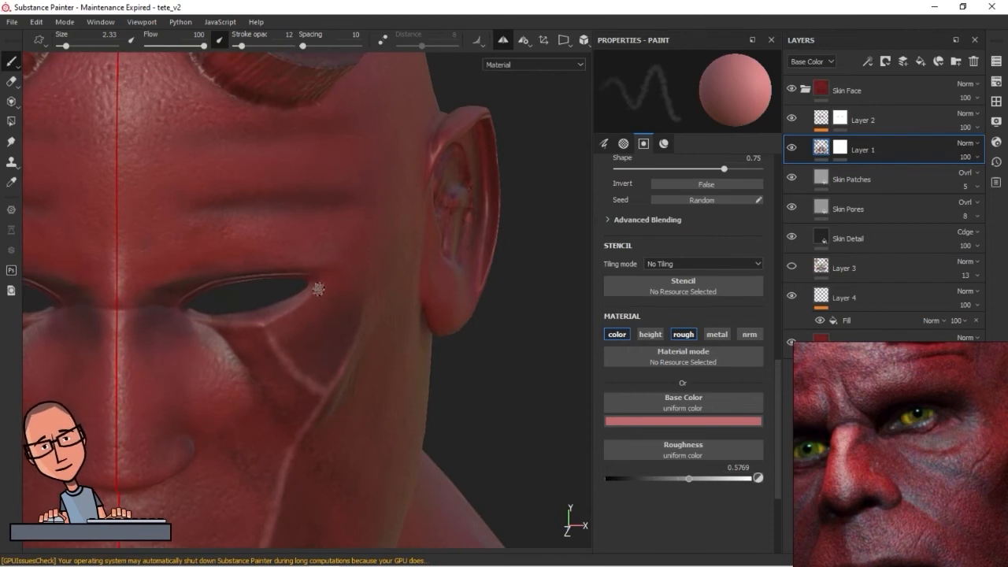
{"action": "left_click_drag", "start_coordinate": [208, 323], "coordinate": [376, 401], "text": "alt"}
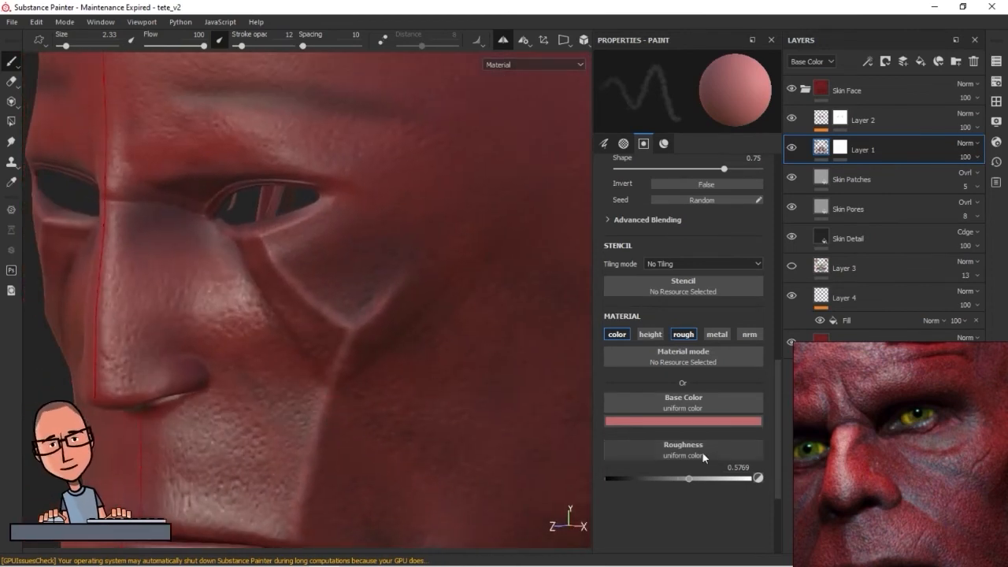
Choose a dark wine red, set brush size 6.38 and stroke opacity 30, and shade the nose side and outer cheek
{"action": "left_click", "coordinate": [705, 420]}
{"action": "left_click", "coordinate": [746, 366]}
{"action": "right_click_drag", "start_coordinate": [253, 285], "coordinate": [272, 285], "text": "ctrl"}
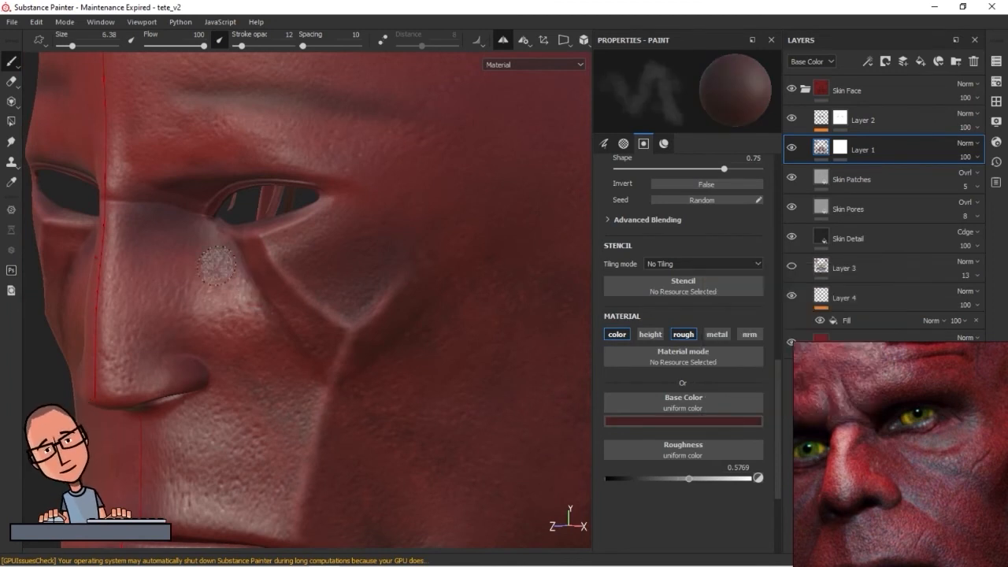
{"action": "left_click_drag", "start_coordinate": [241, 46], "coordinate": [252, 45]}
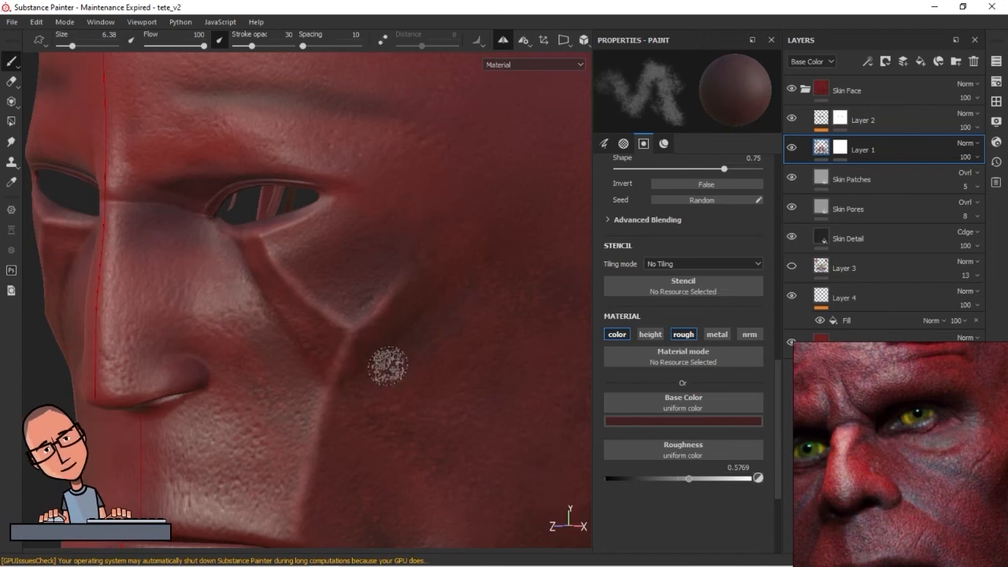
{"action": "middle_click_drag", "start_coordinate": [446, 464], "coordinate": [392, 293], "text": "alt"}
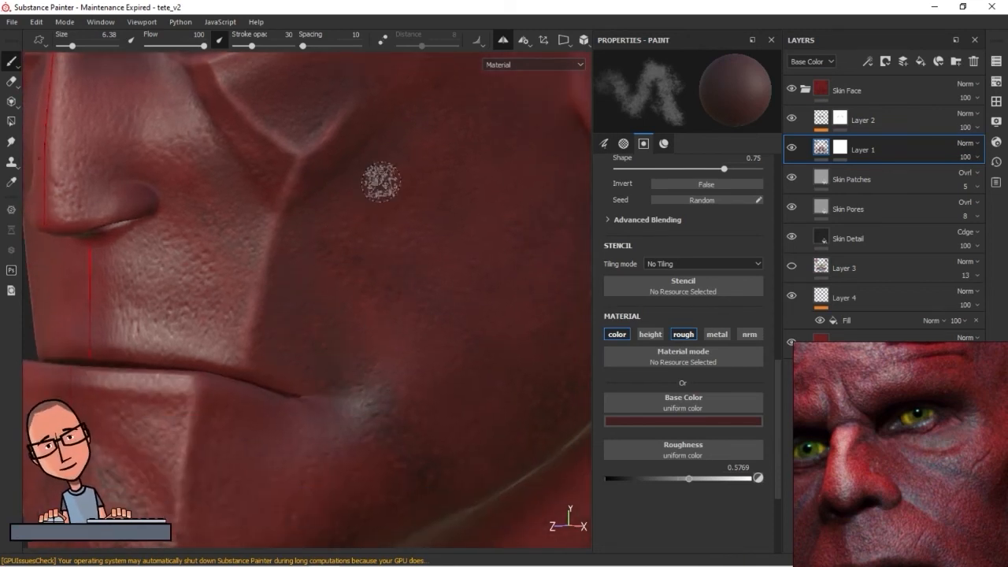
Shade the skin around the mouth corner, along the jaw and over the chin with the dark red
{"action": "left_click_drag", "start_coordinate": [489, 359], "coordinate": [254, 351], "text": "alt"}
{"action": "left_click_drag", "start_coordinate": [209, 378], "coordinate": [313, 241], "text": "alt"}
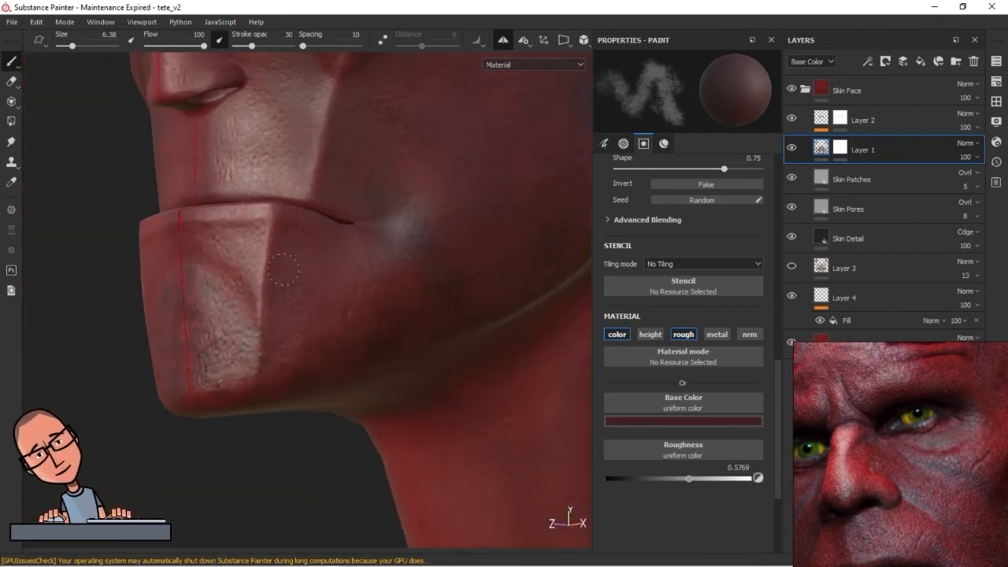
{"action": "left_click_drag", "start_coordinate": [329, 245], "coordinate": [352, 295], "text": "alt"}
{"action": "mouse_move", "coordinate": [352, 295]}
{"action": "right_mouse_down", "text": "alt"}
{"action": "mouse_move", "coordinate": [417, 369]}
{"action": "mouse_move", "coordinate": [295, 307]}
{"action": "right_mouse_up", "text": "alt"}
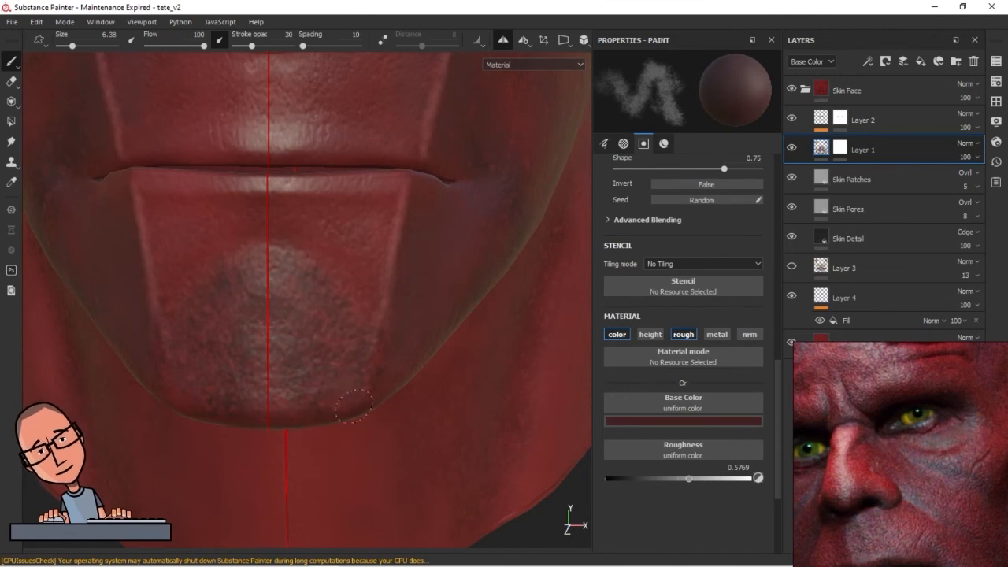
{"action": "left_click_drag", "start_coordinate": [296, 273], "coordinate": [392, 396], "text": "alt"}
{"action": "middle_click_drag", "start_coordinate": [391, 396], "coordinate": [329, 360], "text": "alt"}
{"action": "middle_click_drag", "start_coordinate": [394, 320], "coordinate": [424, 370], "text": "alt"}
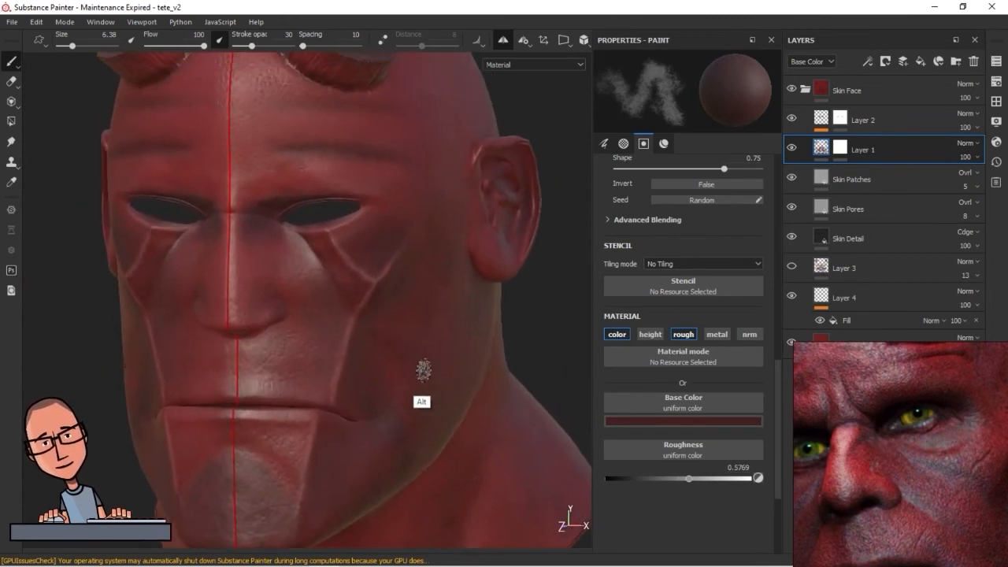
Set Layer 1's blending mode to Overlay at 88 opacity and make Layer 3 visible
{"action": "left_click", "coordinate": [968, 144]}
{"action": "left_click", "coordinate": [977, 157]}
{"action": "left_click", "coordinate": [792, 266]}
{"action": "right_click_drag", "start_coordinate": [464, 315], "coordinate": [399, 362], "text": "alt"}
{"action": "left_click_drag", "start_coordinate": [399, 362], "coordinate": [360, 387], "text": "alt"}
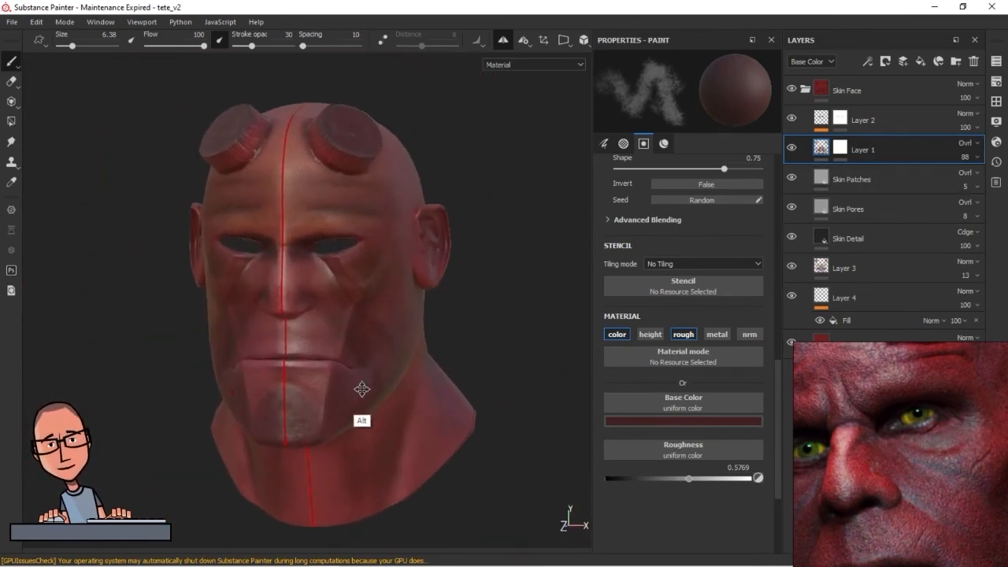
Choose a medium muted red, enlarge the brush to 10.67 and paint over the front and side of the neck
{"action": "left_click_drag", "start_coordinate": [315, 338], "coordinate": [254, 329], "text": "alt"}
{"action": "mouse_move", "coordinate": [164, 333]}
{"action": "left_mouse_down", "text": "alt"}
{"action": "mouse_move", "coordinate": [236, 320]}
{"action": "mouse_move", "coordinate": [189, 297]}
{"action": "mouse_move", "coordinate": [283, 317]}
{"action": "mouse_move", "coordinate": [243, 371]}
{"action": "left_mouse_up", "text": "alt"}
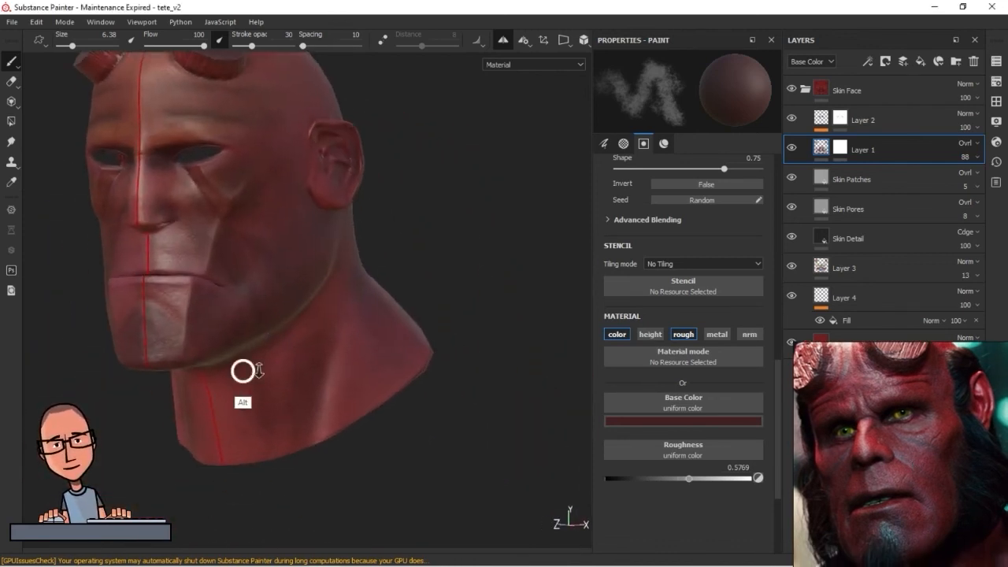
{"action": "right_click_drag", "start_coordinate": [243, 371], "coordinate": [250, 385], "text": "alt"}
{"action": "mouse_move", "coordinate": [249, 385]}
{"action": "middle_mouse_down", "text": "alt"}
{"action": "mouse_move", "coordinate": [429, 429]}
{"action": "mouse_move", "coordinate": [420, 284]}
{"action": "middle_mouse_up", "text": "alt"}
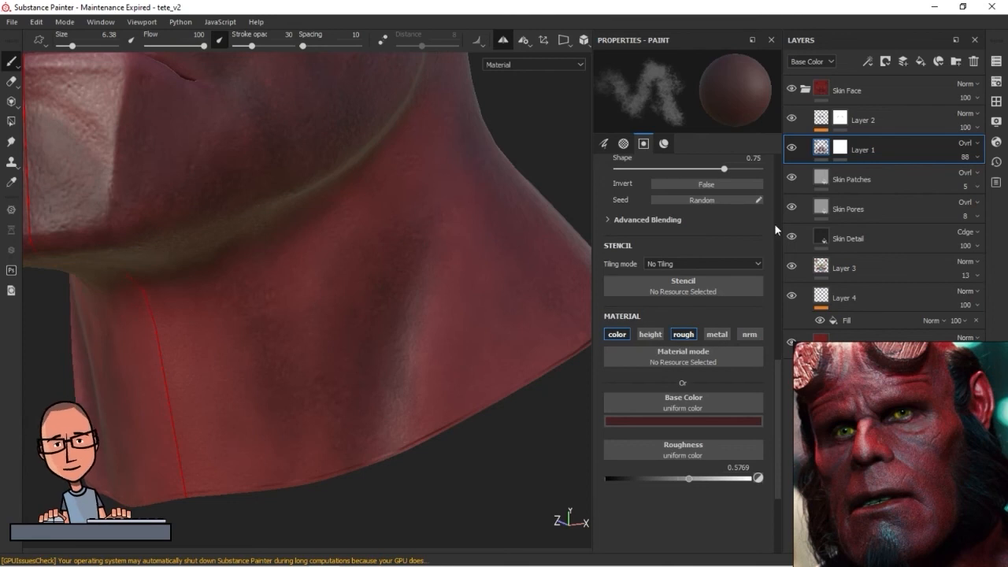
{"action": "left_click", "coordinate": [702, 421]}
{"action": "left_click", "coordinate": [766, 278]}
{"action": "left_click", "coordinate": [315, 373]}
{"action": "left_click", "coordinate": [309, 384]}
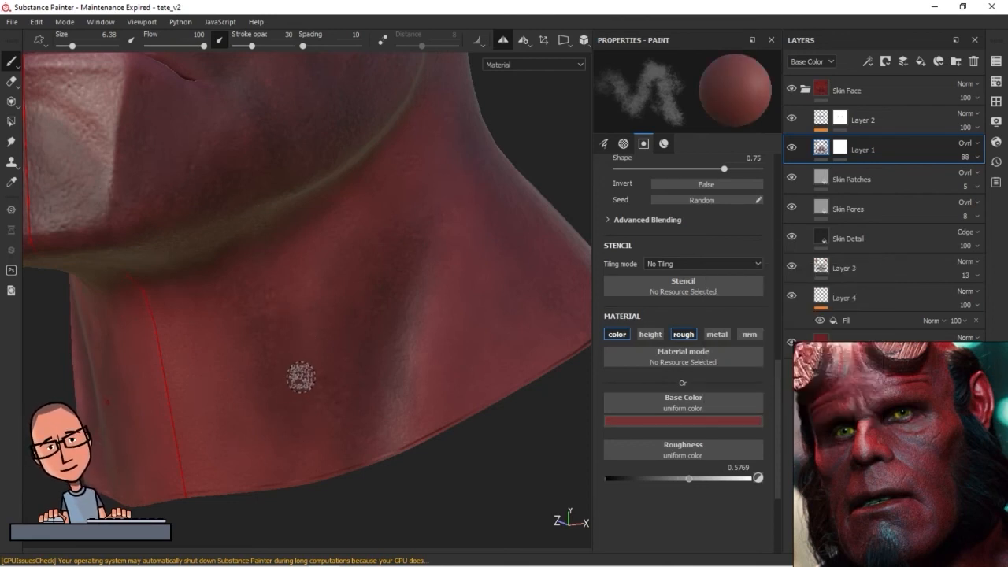
{"action": "right_click_drag", "start_coordinate": [257, 300], "coordinate": [283, 300], "text": "ctrl"}
{"action": "mouse_move", "coordinate": [303, 457]}
{"action": "left_mouse_down"}
{"action": "mouse_move", "coordinate": [333, 366]}
{"action": "mouse_move", "coordinate": [302, 442]}
{"action": "left_mouse_up"}
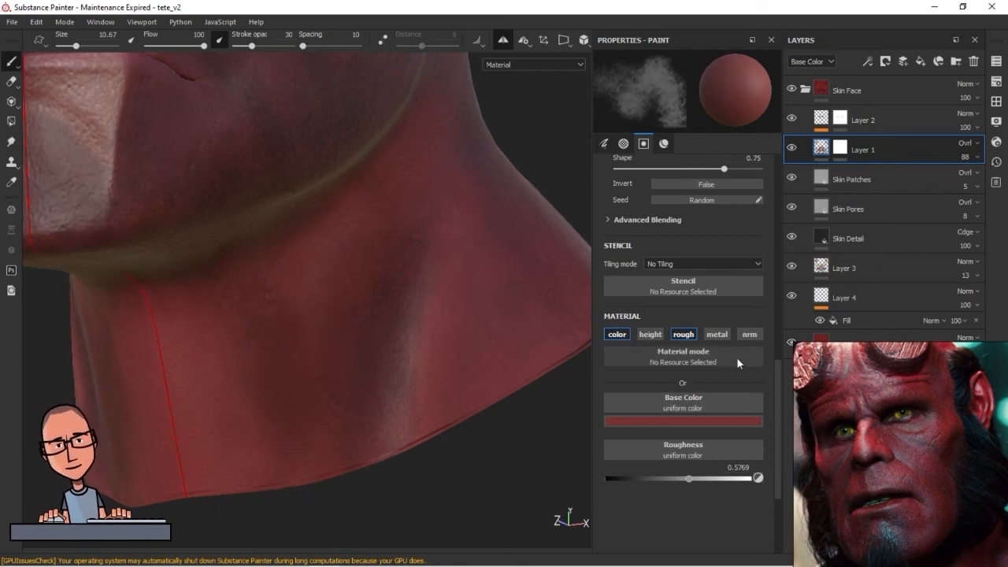
{"action": "left_click", "coordinate": [11, 82]}
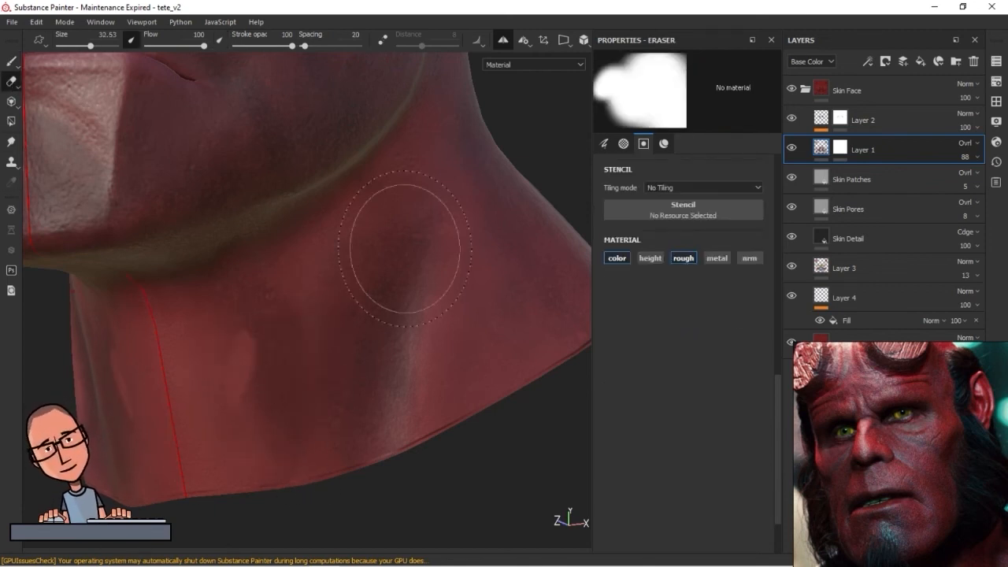
{"action": "left_click", "coordinate": [11, 61]}
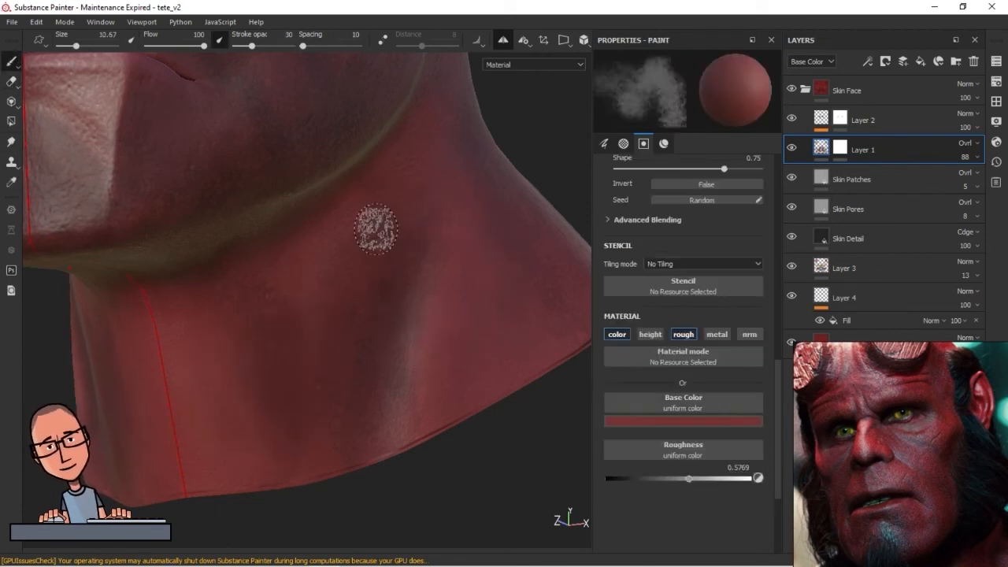
Lighten the base color in stages from muted red to salmon pink, brushing each shade over the front of the neck
{"action": "left_click", "coordinate": [689, 419]}
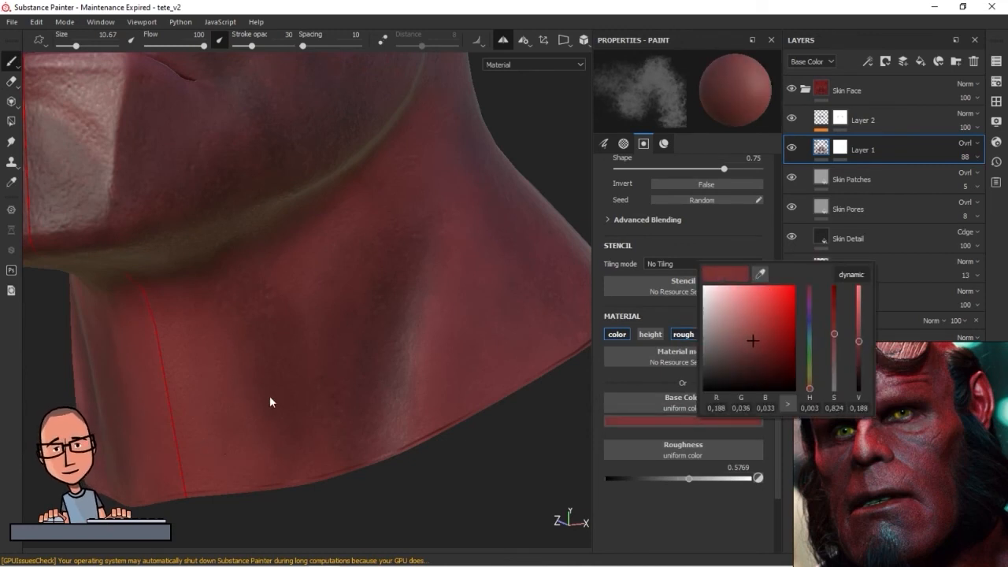
{"action": "left_click", "coordinate": [722, 423]}
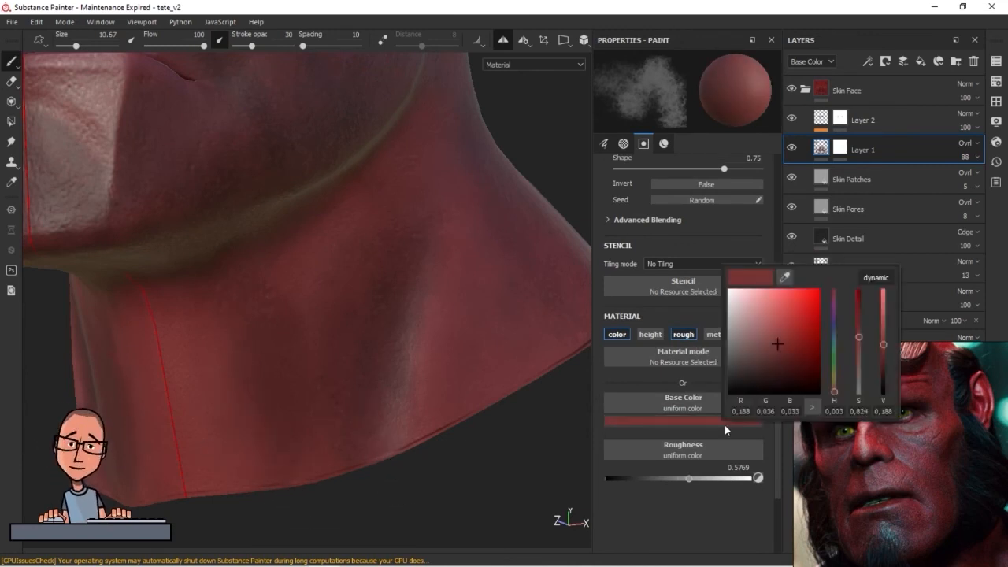
{"action": "left_click", "coordinate": [769, 324]}
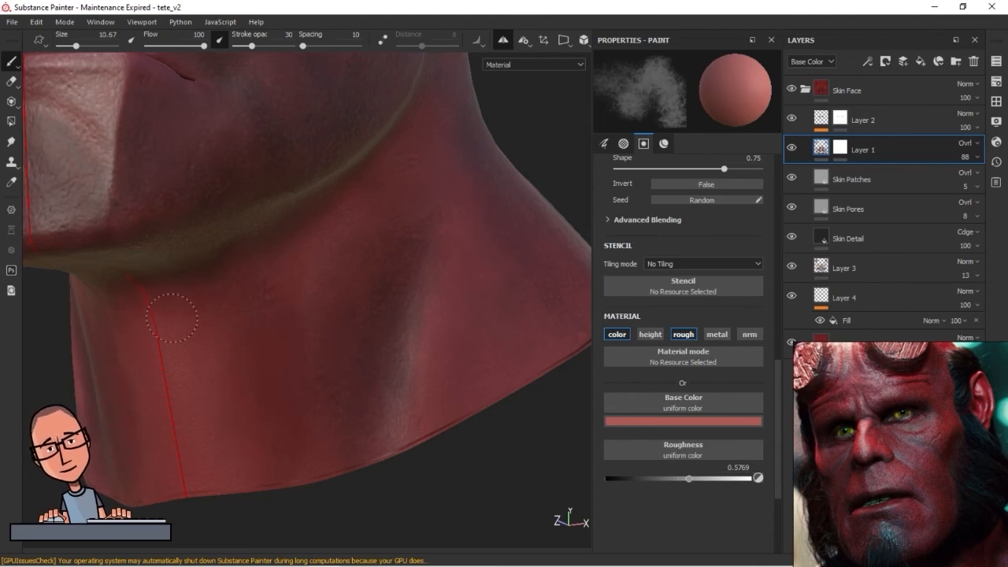
{"action": "left_click", "coordinate": [698, 421]}
{"action": "left_click", "coordinate": [733, 317]}
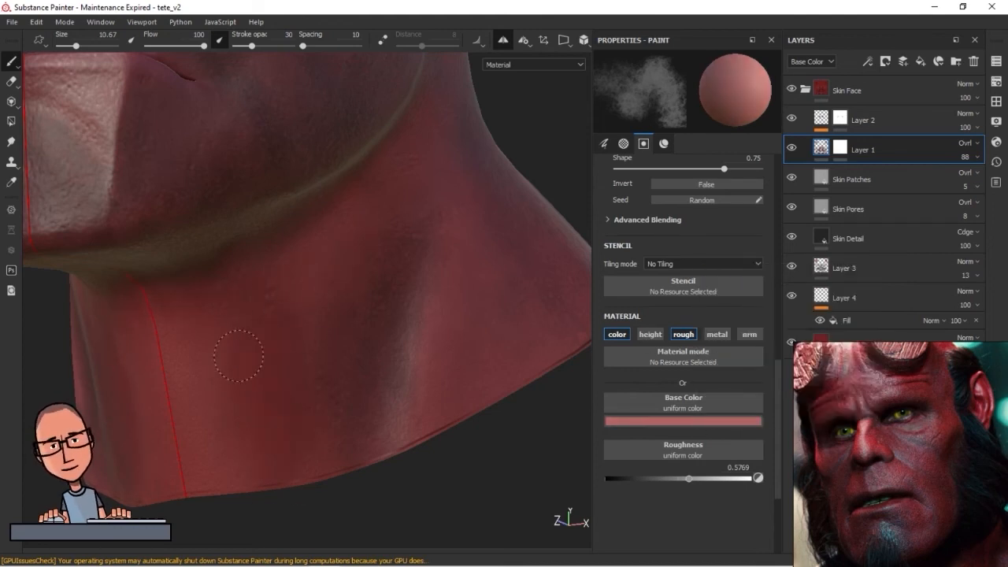
{"action": "left_click", "coordinate": [724, 421]}
{"action": "left_click", "coordinate": [727, 317]}
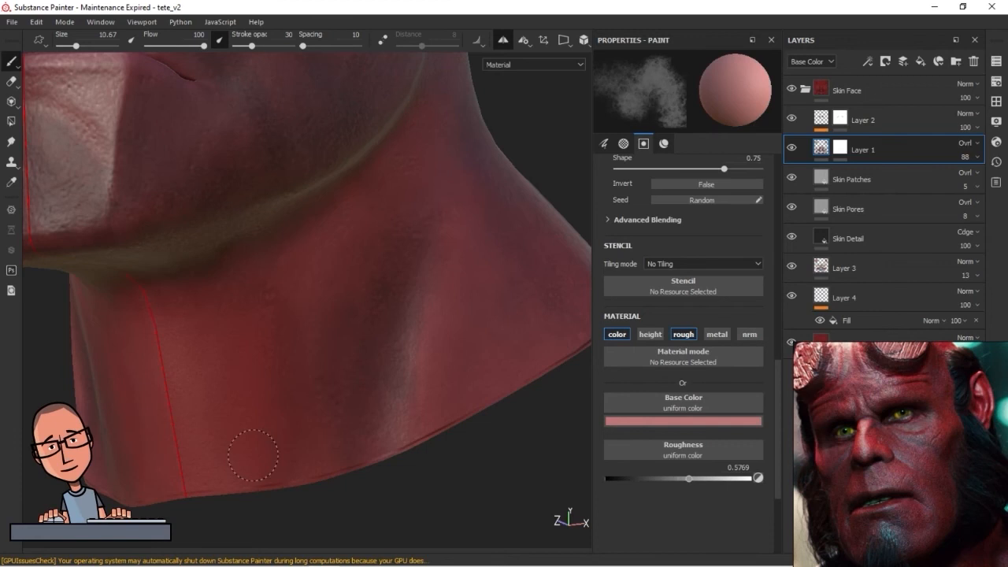
Lighten the base color from pale pink to near-white grey and brush it over the front and side of the neck
{"action": "left_click", "coordinate": [689, 423]}
{"action": "left_click", "coordinate": [723, 322]}
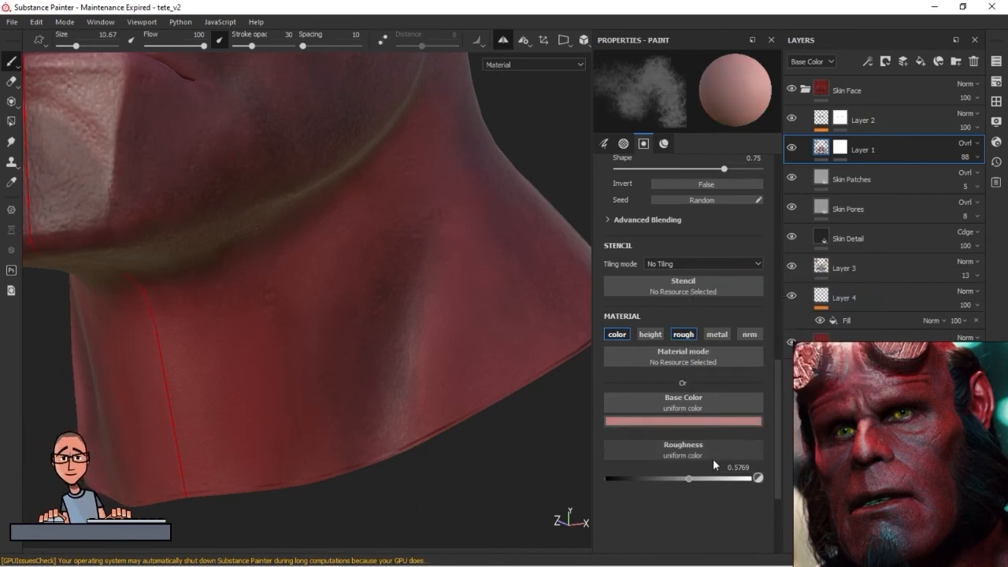
{"action": "left_click", "coordinate": [697, 423]}
{"action": "left_click_drag", "start_coordinate": [720, 312], "coordinate": [694, 290]}
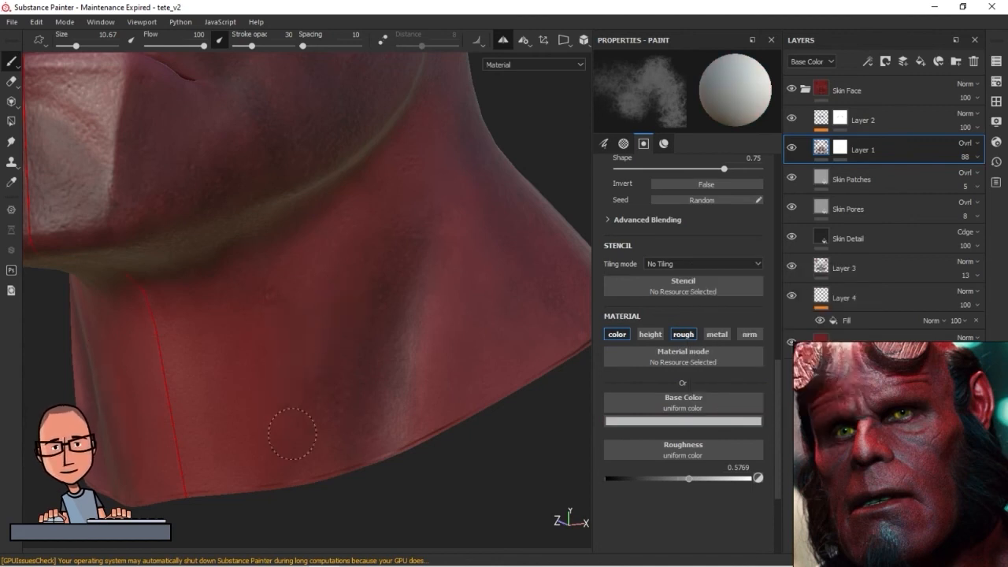
{"action": "mouse_move", "coordinate": [192, 378]}
{"action": "left_mouse_down"}
{"action": "mouse_move", "coordinate": [353, 241]}
{"action": "mouse_move", "coordinate": [360, 333]}
{"action": "mouse_move", "coordinate": [341, 242]}
{"action": "mouse_move", "coordinate": [367, 229]}
{"action": "left_mouse_up"}
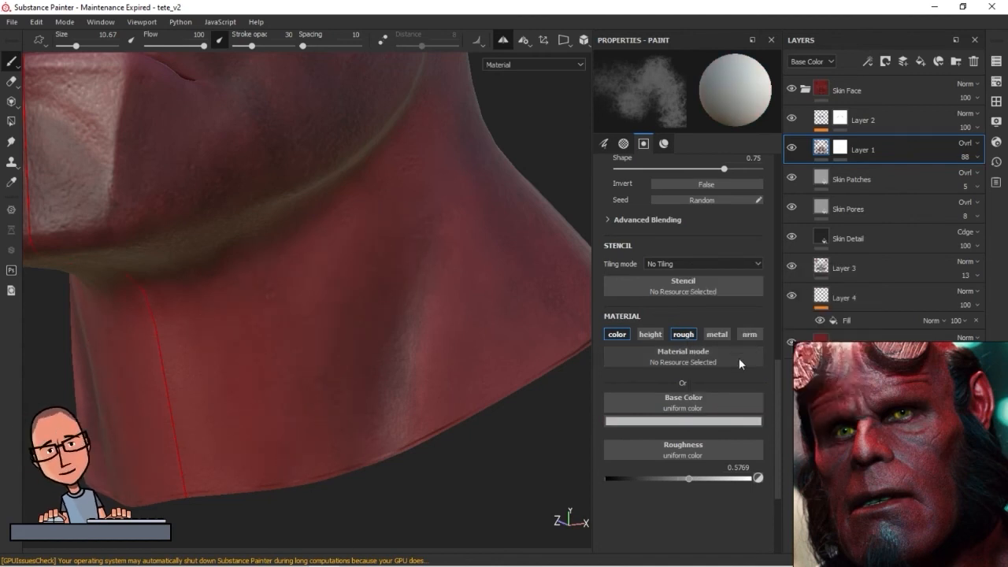
Choose a very pale pink and highlight the raised neck muscle down to the neck's lower edge
{"action": "left_click", "coordinate": [693, 421]}
{"action": "left_click", "coordinate": [712, 300]}
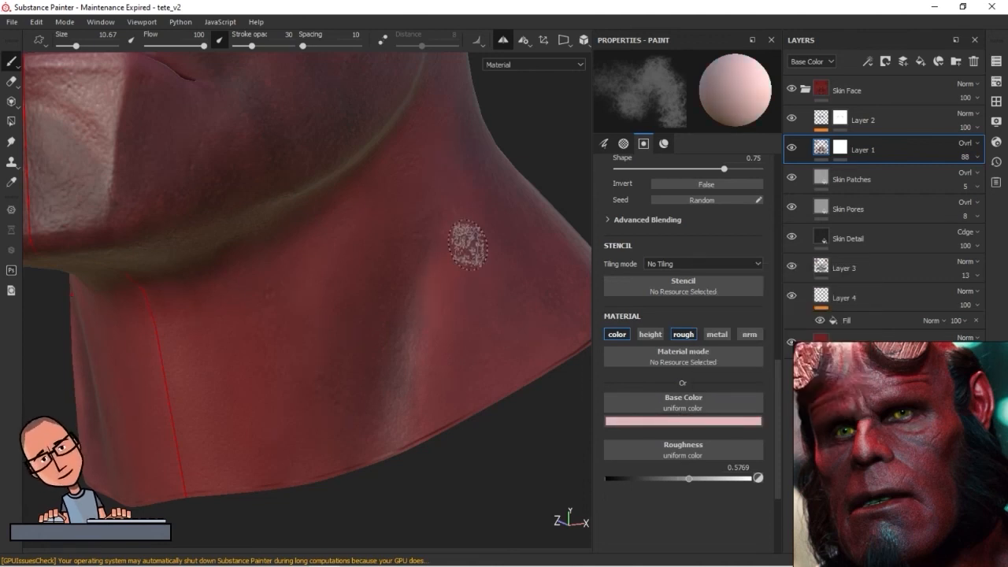
{"action": "left_click_drag", "start_coordinate": [376, 344], "coordinate": [426, 263], "text": "alt"}
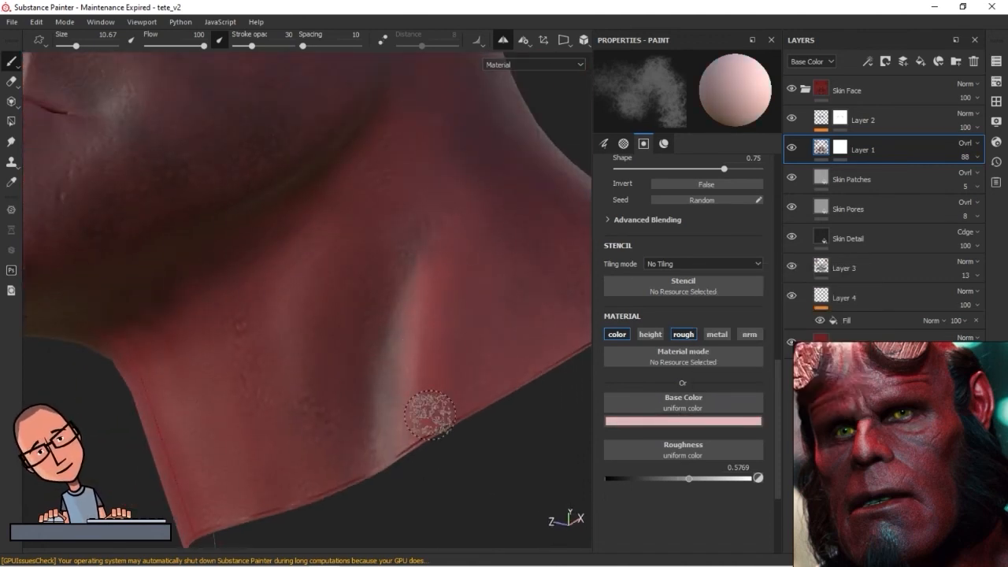
{"action": "left_click_drag", "start_coordinate": [427, 322], "coordinate": [396, 384], "text": "alt"}
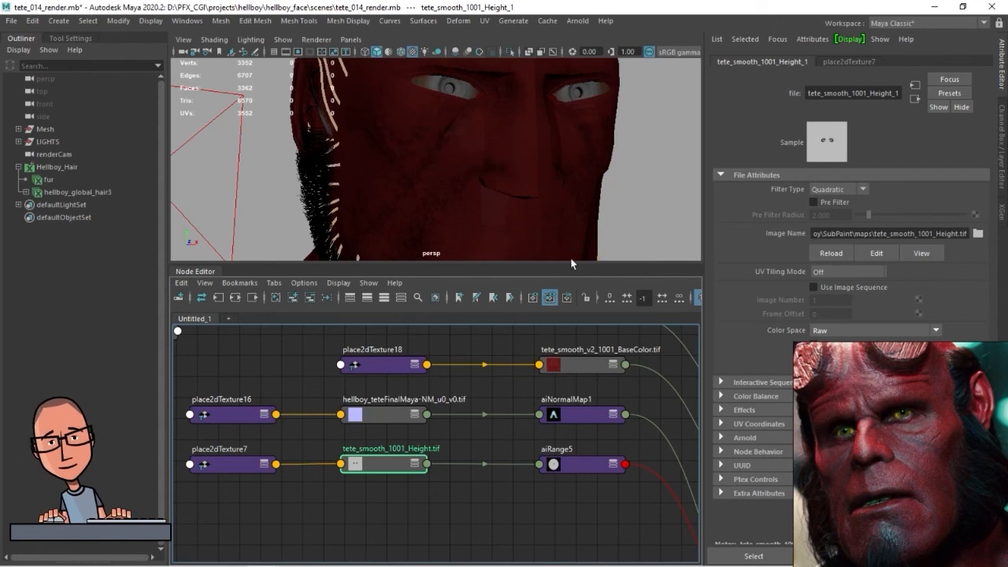
{"action": "left_click", "coordinate": [577, 20]}
{"action": "left_click", "coordinate": [610, 45]}
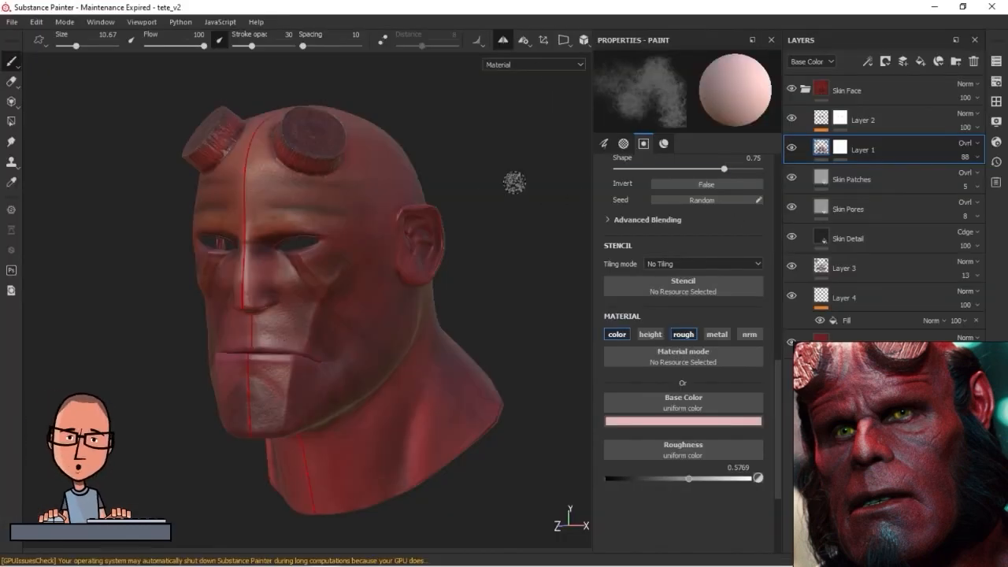
Open the texture export settings and create a folder named SPmaps3 inside SubPaint while choosing the output directory
{"action": "left_click", "coordinate": [12, 21]}
{"action": "left_click", "coordinate": [31, 241]}
{"action": "left_click_drag", "start_coordinate": [483, 54], "coordinate": [370, 44]}
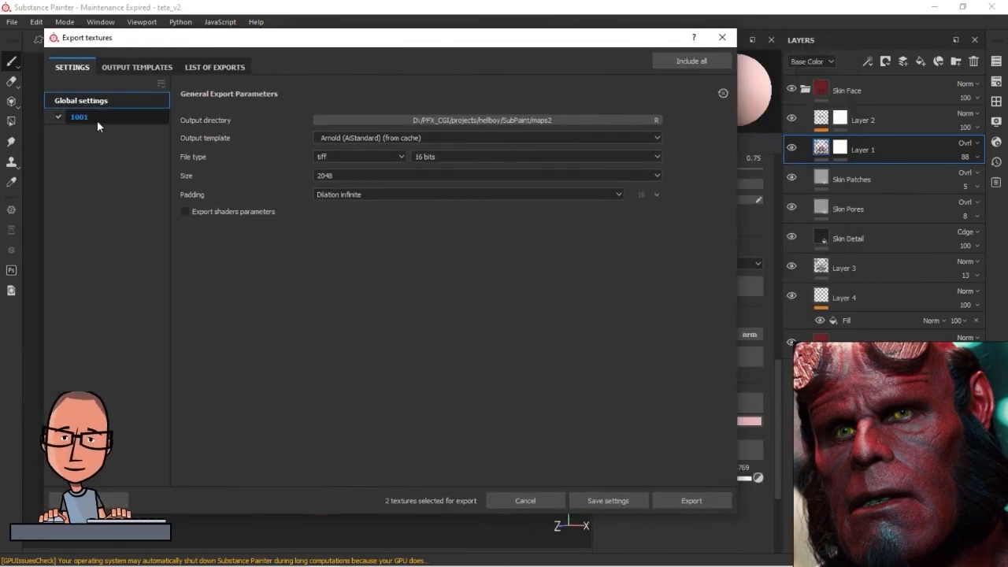
{"action": "left_click", "coordinate": [590, 120]}
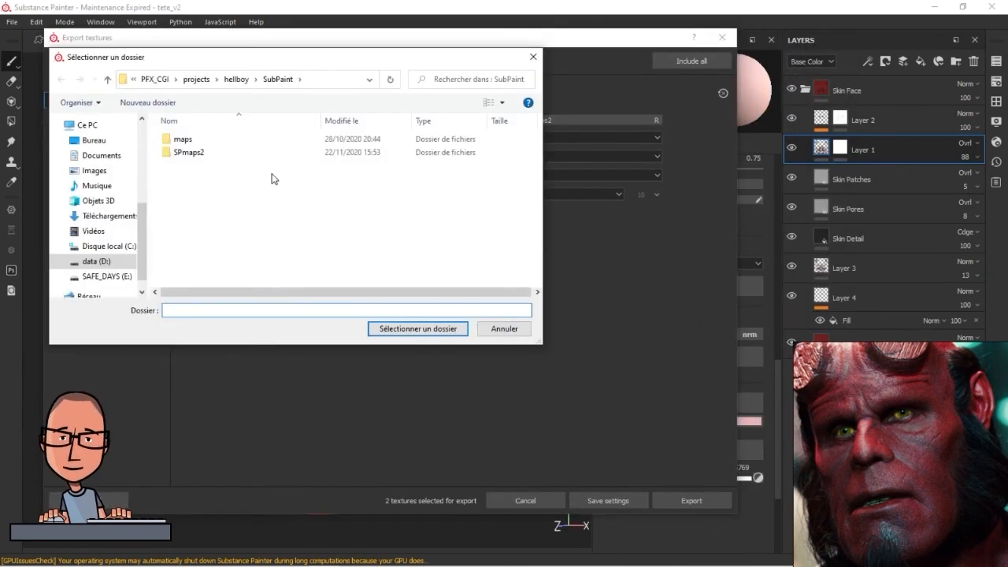
{"action": "right_click", "coordinate": [214, 196]}
{"action": "mouse_move", "coordinate": [203, 320]}
{"action": "left_click", "coordinate": [244, 317]}
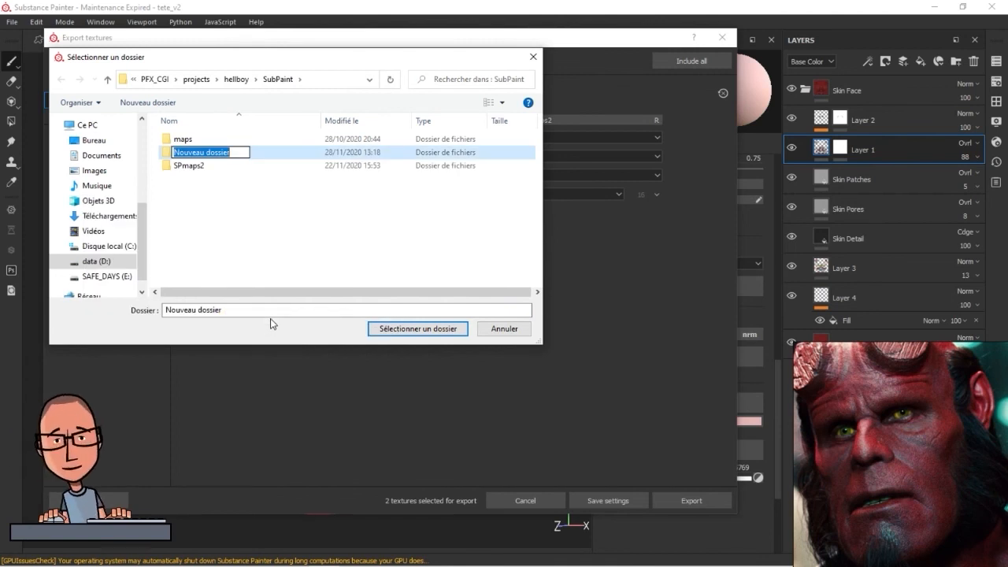
{"action": "type", "text": "SPmap"}
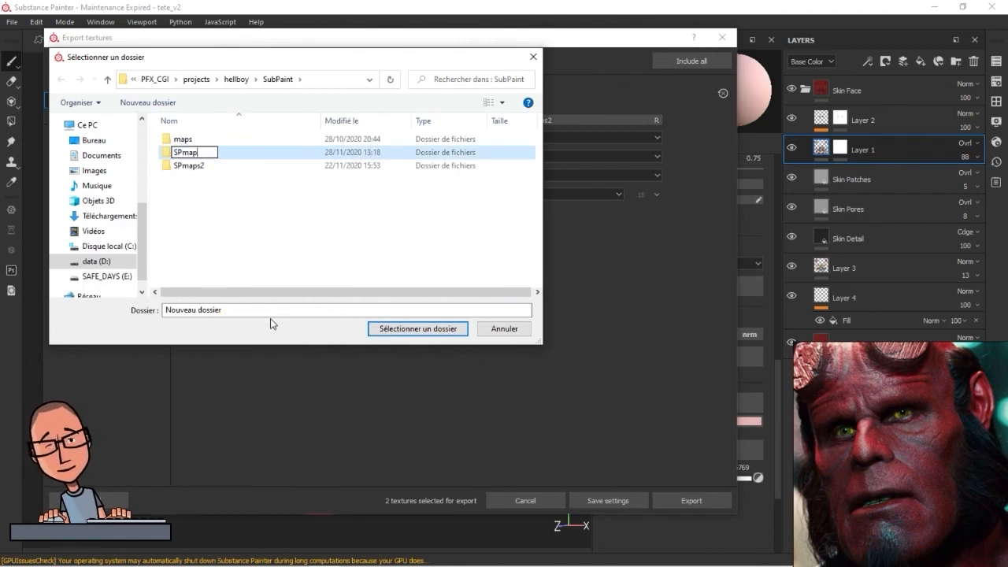
{"action": "type", "text": "s3"}
{"action": "key", "text": "Return"}
Set the SPmaps3 folder as the export's output directory and save the export settings
{"action": "double_click", "coordinate": [167, 168]}
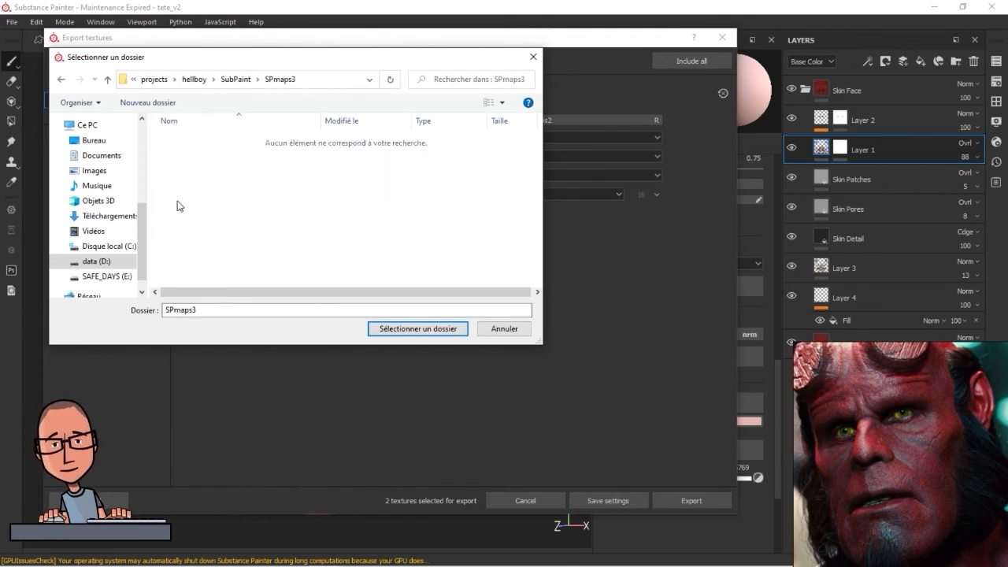
{"action": "left_click", "coordinate": [418, 328]}
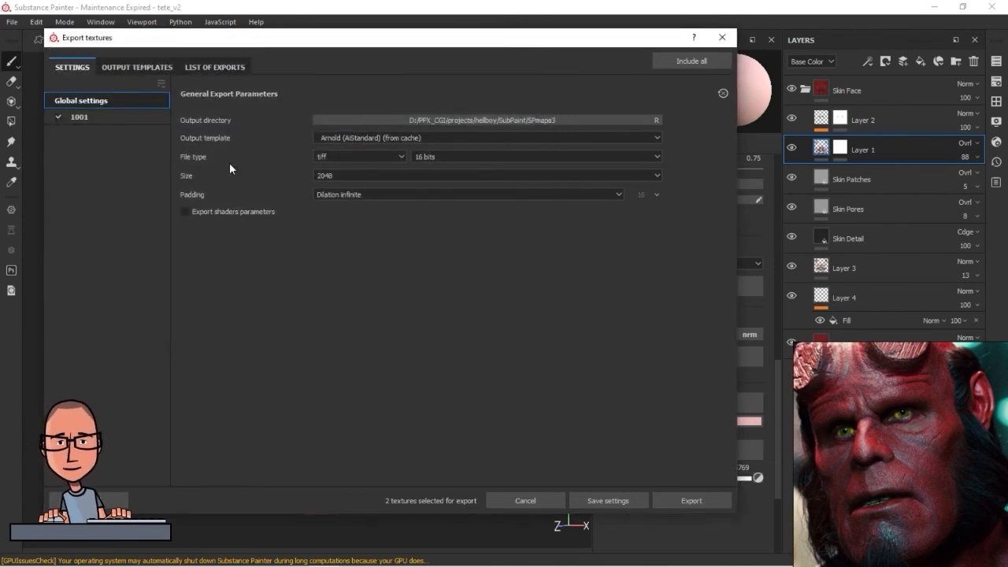
{"action": "left_click", "coordinate": [601, 497]}
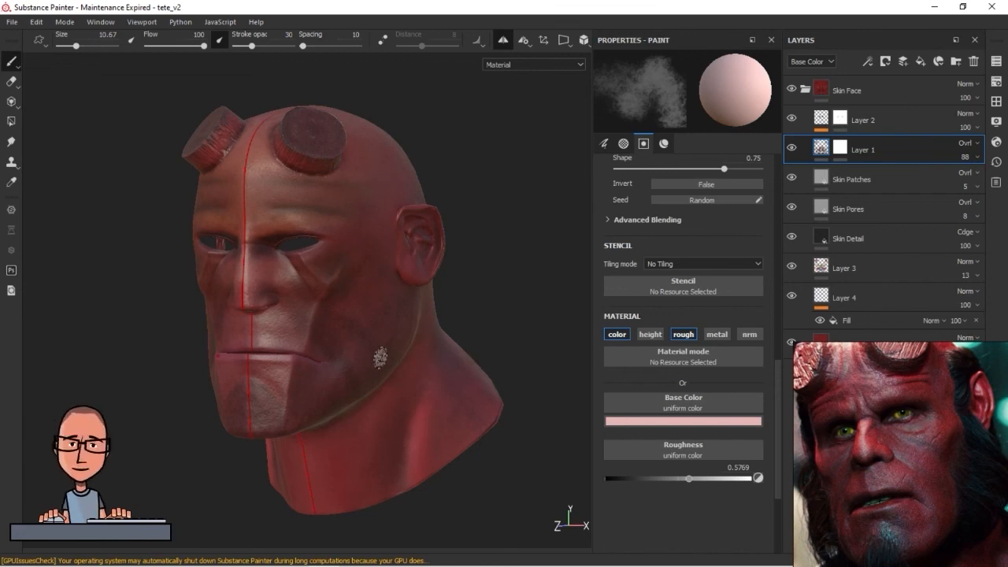
Export the base color and roughness textures to SPmaps3 as 16-bit TIFF at 2048 with the Arnold template, then close the export dialog
{"action": "left_click_drag", "start_coordinate": [332, 369], "coordinate": [373, 369], "text": "alt"}
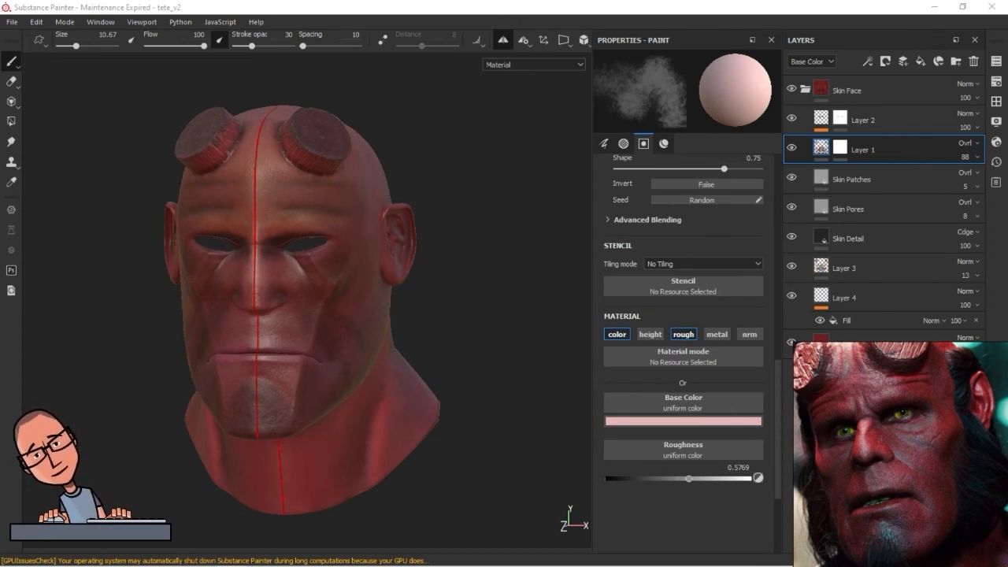
{"action": "left_click", "coordinate": [12, 21]}
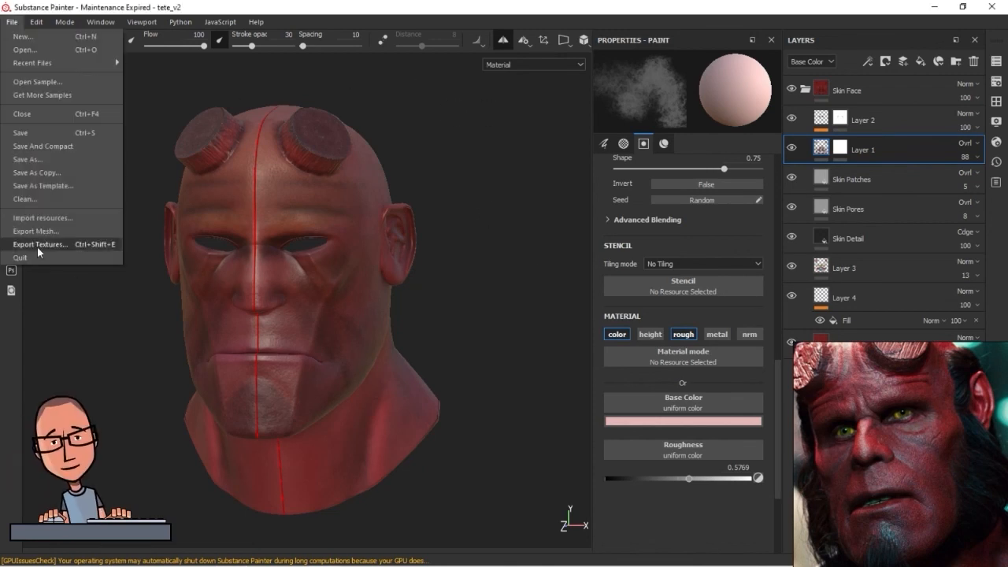
{"action": "left_click", "coordinate": [38, 246]}
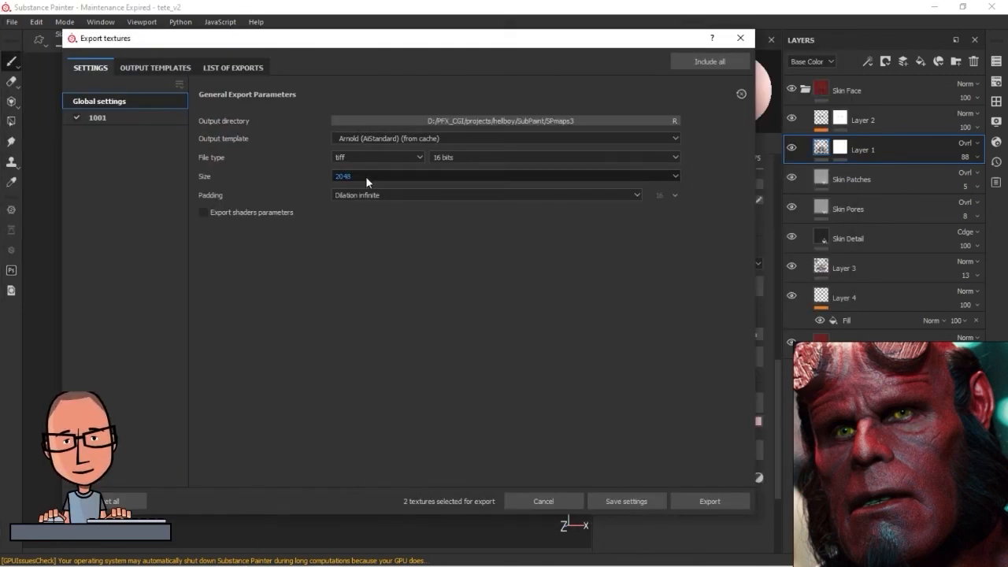
{"action": "left_click", "coordinate": [721, 500]}
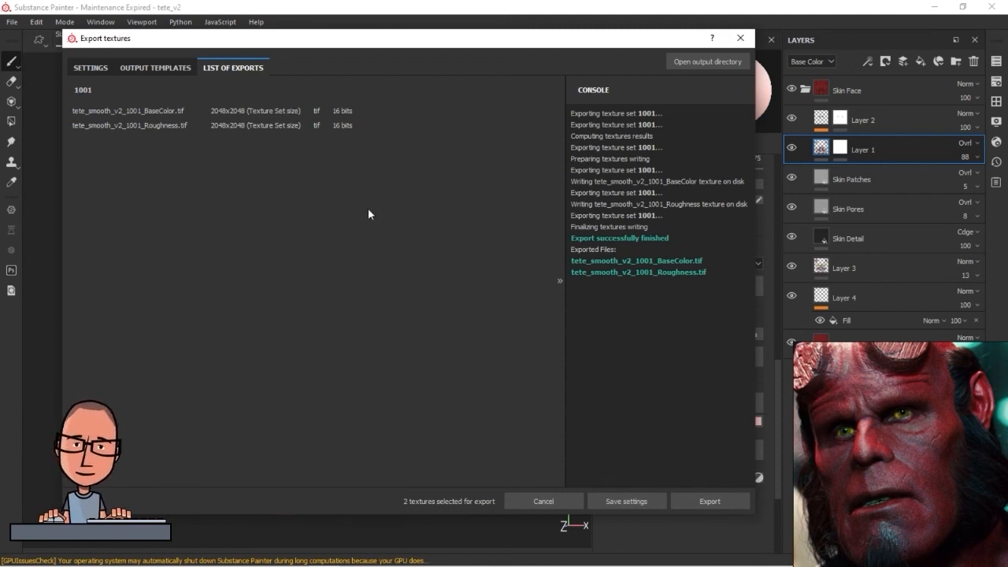
{"action": "left_click", "coordinate": [564, 499]}
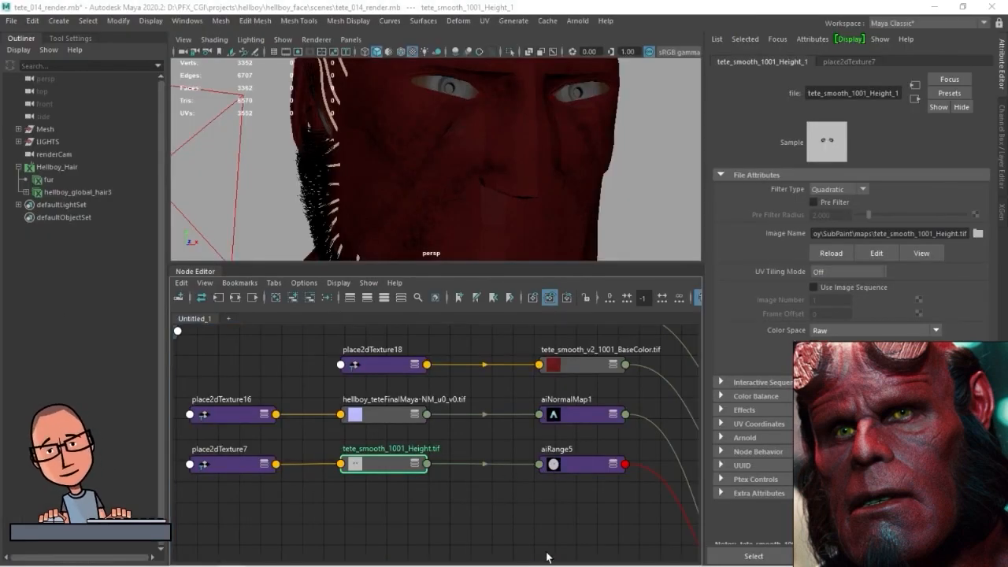
Switch to Maya and try to redirect the skin base color texture's image path to an SPmaps3 folder by editing the path
{"action": "middle_click_drag", "start_coordinate": [546, 553], "coordinate": [397, 563], "text": "alt"}
{"action": "left_click", "coordinate": [452, 368]}
{"action": "left_click", "coordinate": [852, 234]}
{"action": "key", "text": "BackSpace"}
{"action": "type", "text": "3"}
{"action": "key", "text": "Return"}
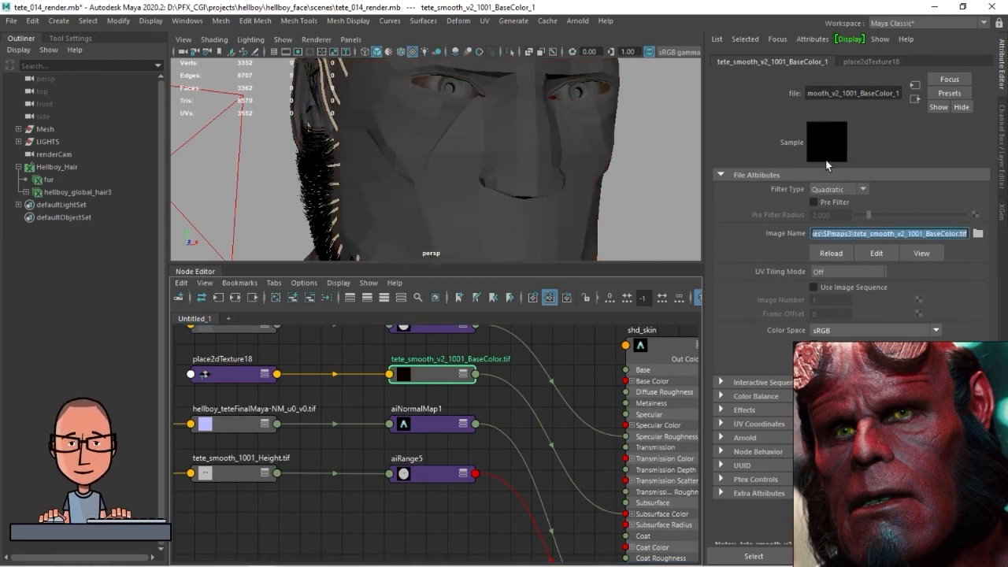
Load tete_smooth_v2_1001_BaseColor.tif from the SubPaint/SPmaps3 folder into the skin's base color file texture
{"action": "left_click", "coordinate": [978, 233]}
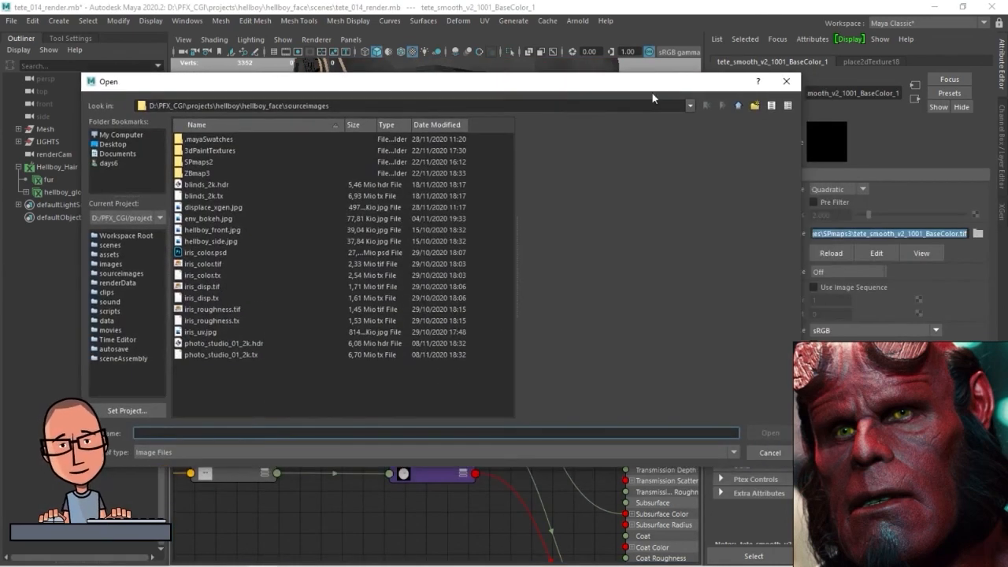
{"action": "key", "text": "BackSpace"}
{"action": "double_click", "coordinate": [203, 172]}
{"action": "double_click", "coordinate": [202, 163]}
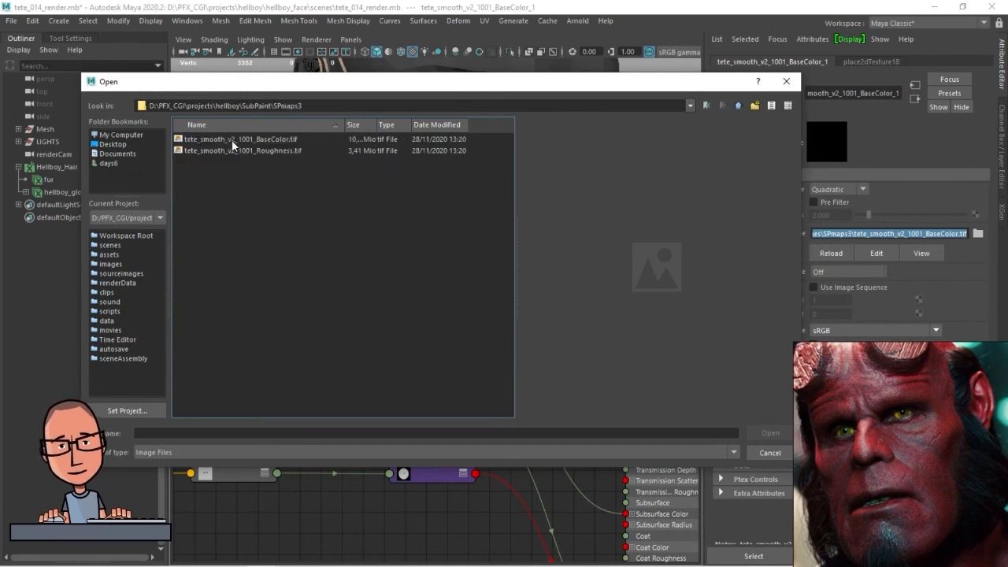
{"action": "left_click", "coordinate": [234, 140]}
{"action": "left_click", "coordinate": [769, 432]}
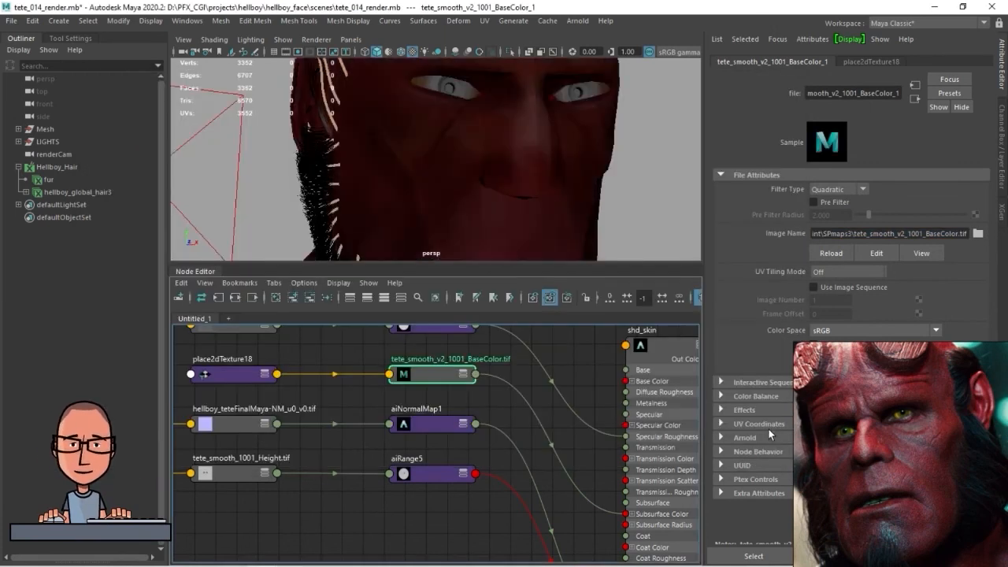
Load tete_smooth_v2_1001_Roughness.tif from the SPmaps3 folder into the skin's roughness file texture
{"action": "middle_click_drag", "start_coordinate": [573, 346], "coordinate": [555, 392], "text": "alt"}
{"action": "middle_click_drag", "start_coordinate": [333, 408], "coordinate": [382, 413], "text": "alt"}
{"action": "left_click", "coordinate": [267, 375]}
{"action": "left_click", "coordinate": [978, 234]}
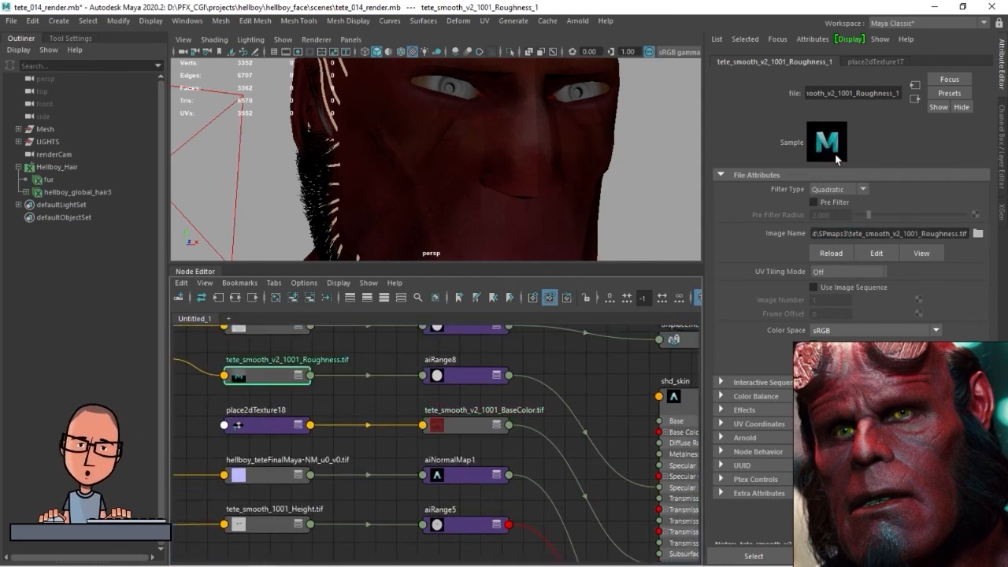
{"action": "middle_click_drag", "start_coordinate": [579, 381], "coordinate": [577, 389], "text": "alt"}
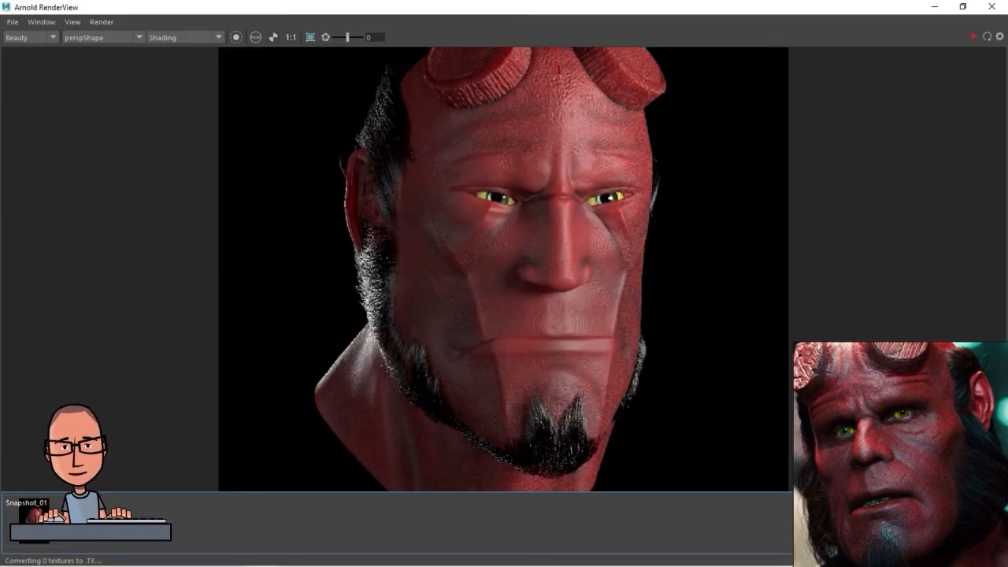
Fit the whole head in a smaller Arnold RenderView window and store a snapshot of the render
{"action": "left_click_drag", "start_coordinate": [896, 8], "coordinate": [419, 21]}
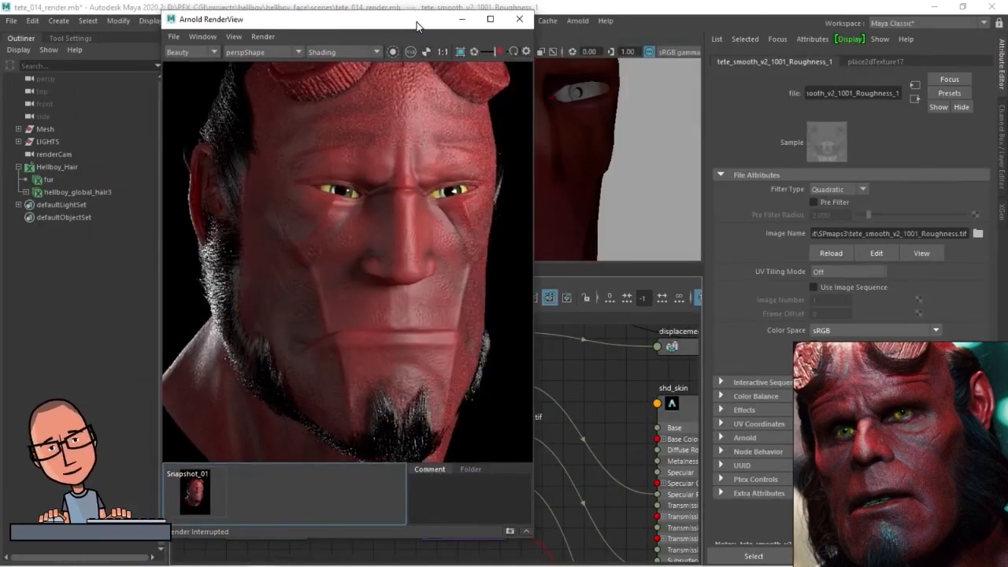
{"action": "scroll", "coordinate": [445, 195], "scroll_direction": "down", "scroll_amount": 3}
{"action": "middle_click_drag", "start_coordinate": [460, 325], "coordinate": [448, 344], "text": "alt"}
{"action": "key", "text": "F2"}
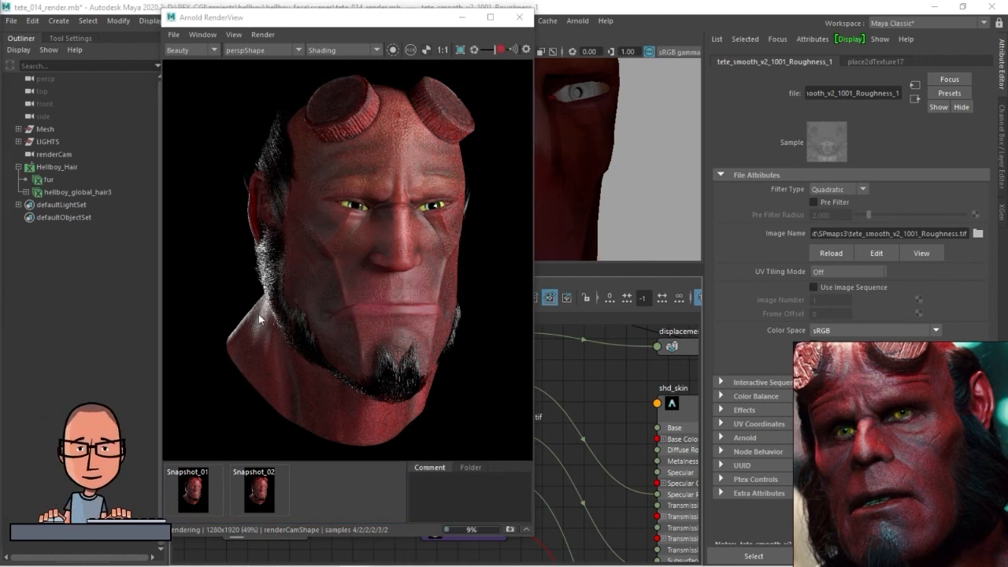
Compare Snapshot_02 with the current render and examine the skin around the eyes and nose up close
{"action": "left_click", "coordinate": [259, 492]}
{"action": "left_click", "coordinate": [259, 493]}
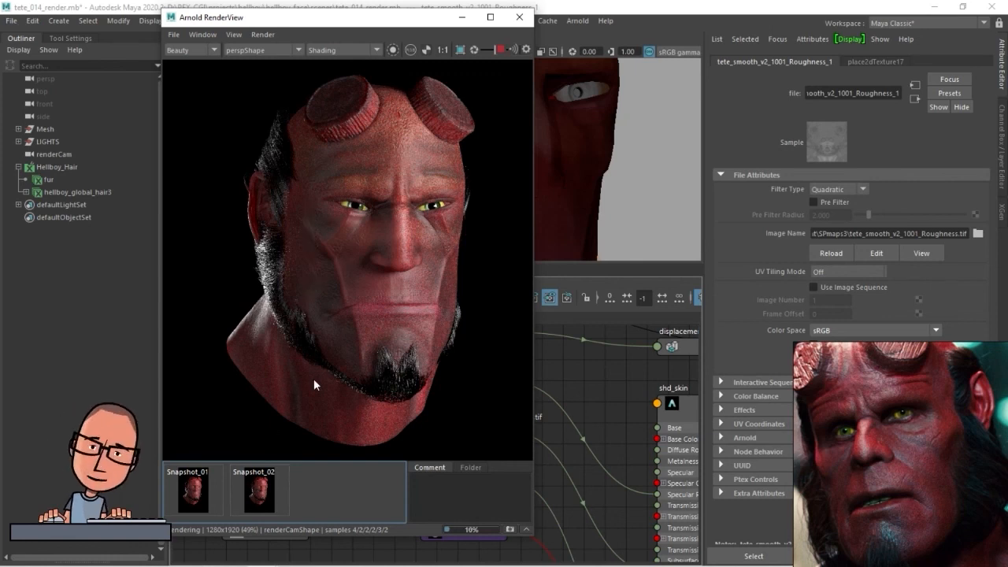
{"action": "scroll", "coordinate": [408, 218], "scroll_direction": "up", "scroll_amount": 3}
{"action": "middle_click_drag", "start_coordinate": [411, 217], "coordinate": [387, 246]}
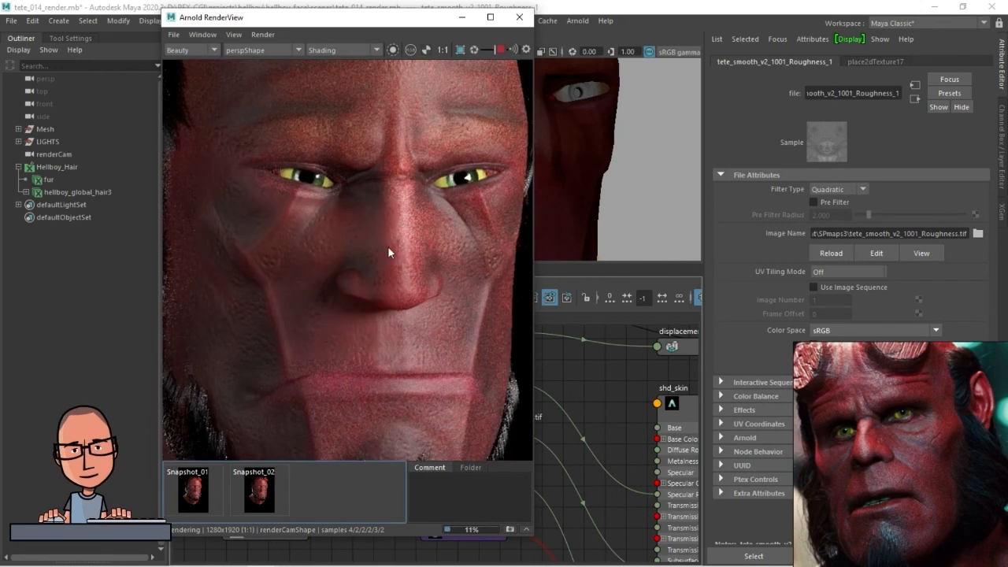
{"action": "key", "text": "f"}
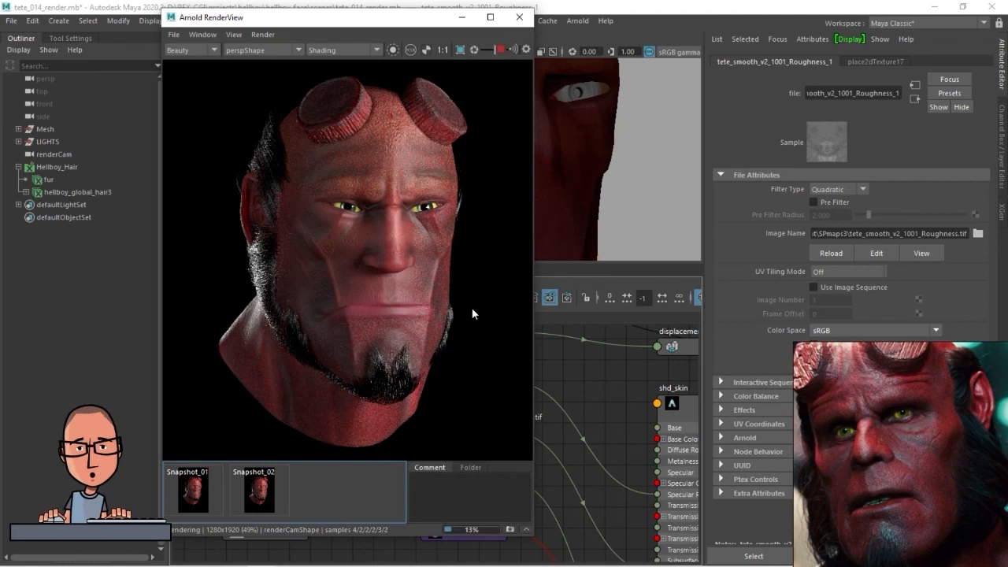
Toggle repeatedly between Snapshot_02 and the current render of the whole head, and inspect the face's shading changes
{"action": "left_click", "coordinate": [258, 491]}
{"action": "left_click", "coordinate": [257, 491]}
{"action": "left_click", "coordinate": [258, 491]}
{"action": "left_click", "coordinate": [258, 490]}
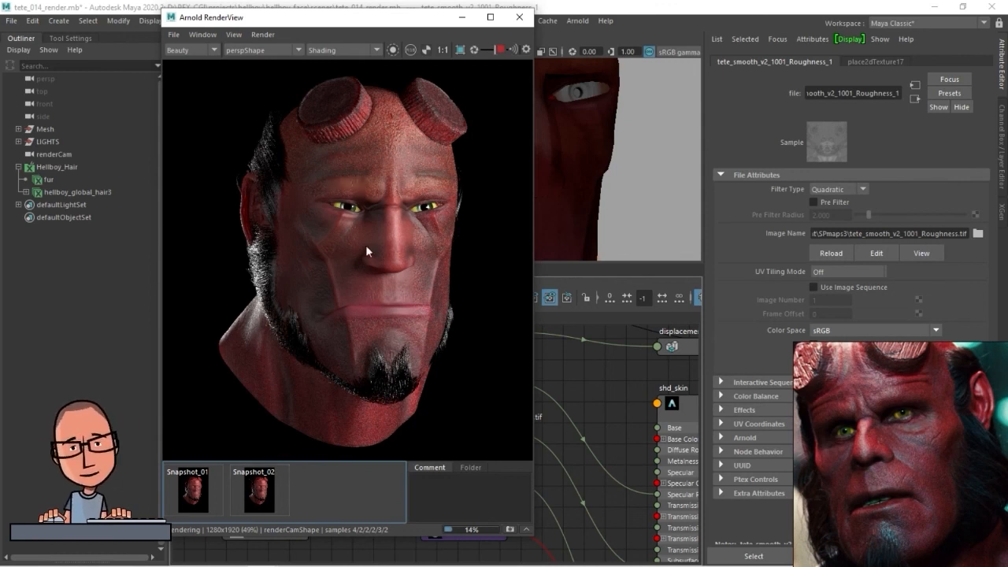
{"action": "left_click", "coordinate": [262, 494]}
{"action": "left_click", "coordinate": [263, 490]}
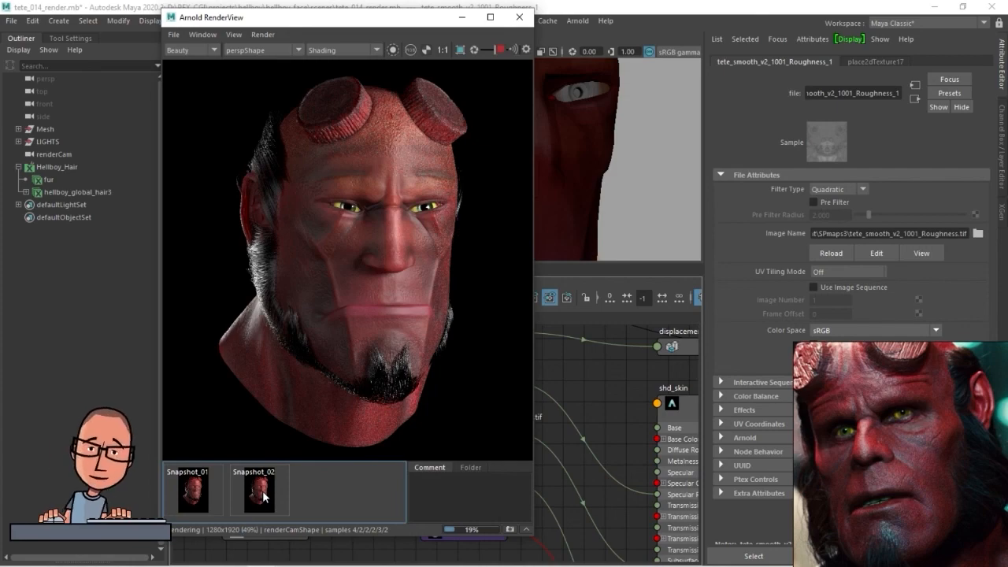
{"action": "scroll", "coordinate": [408, 266], "scroll_direction": "up", "scroll_amount": 3}
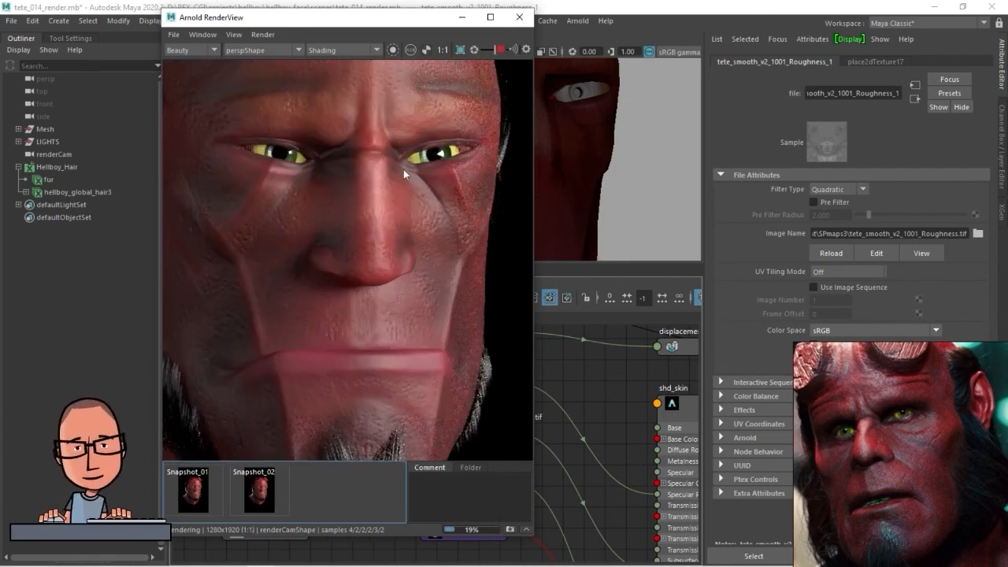